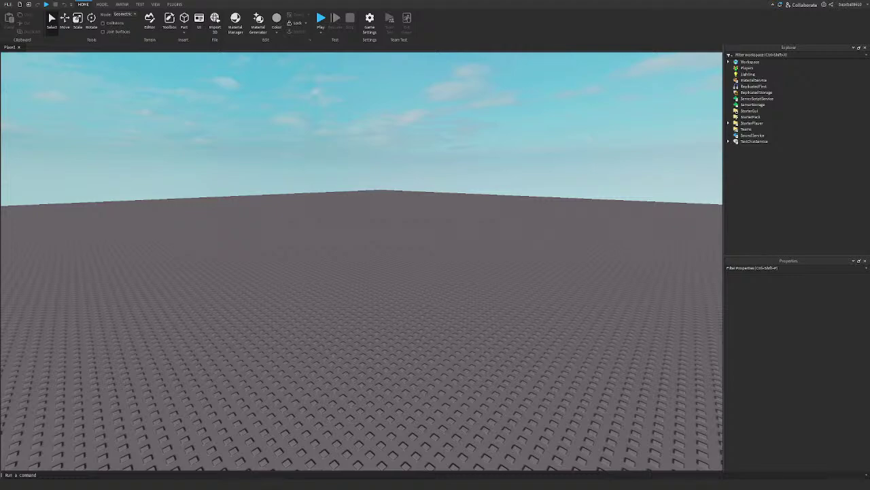
right_click_drag(416, 233, 518, 281)
scroll(518, 280, "up", 5)
scroll(521, 270, "down", 3)
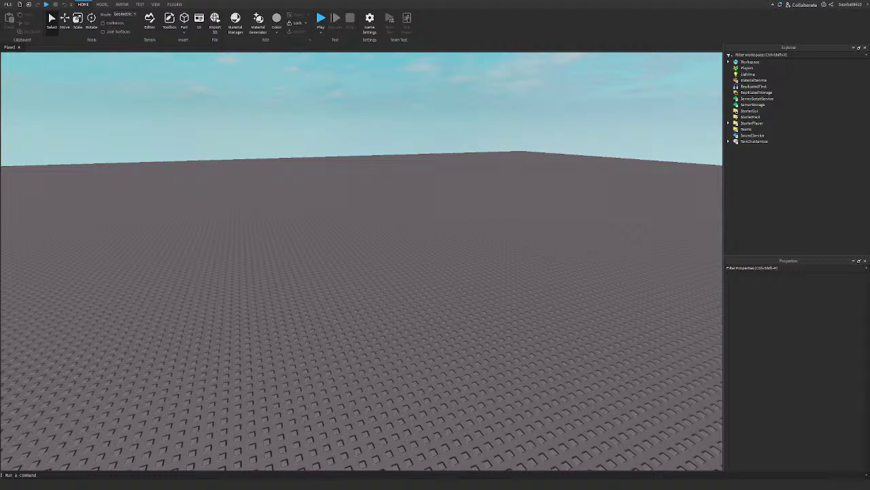
right_click_drag(463, 216, 463, 216)
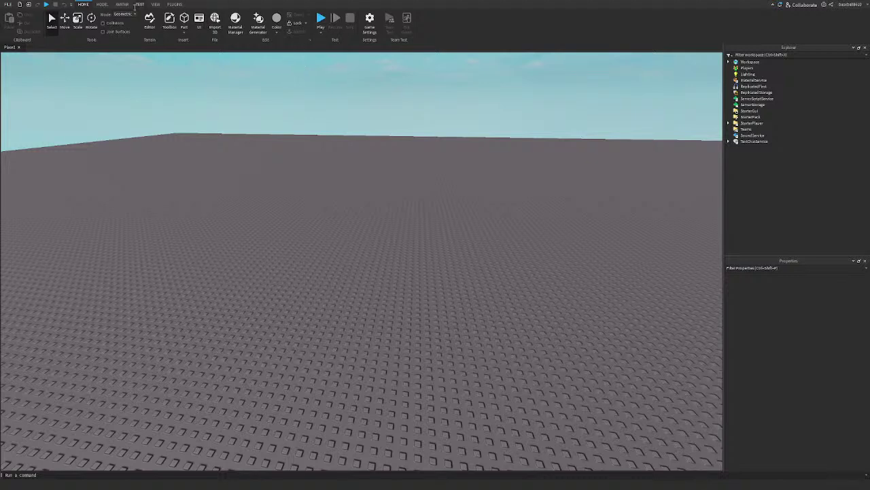
Step: Insert the Player anims model from the saved models and accept its included scripts
left_click(169, 21)
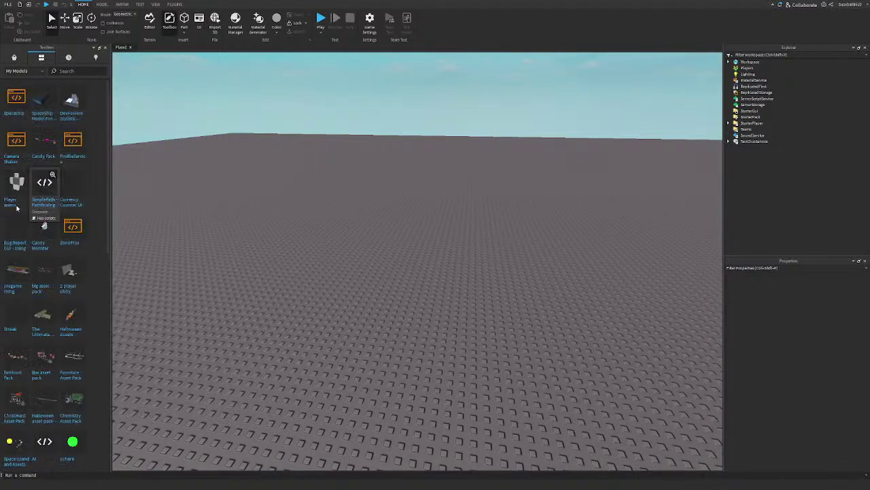
left_click(15, 58)
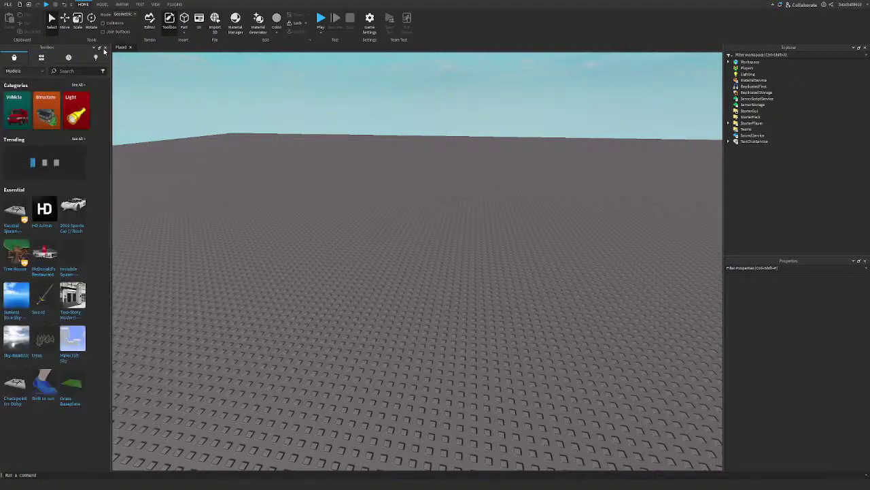
left_click(41, 58)
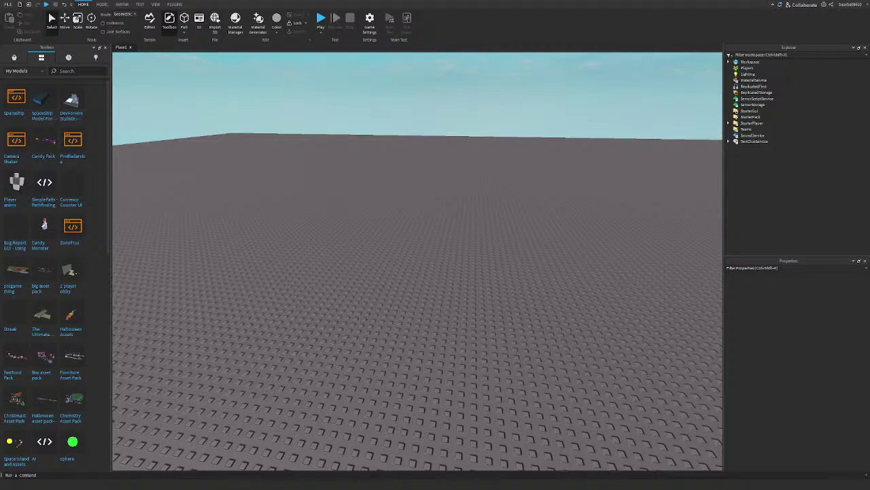
left_click(17, 182)
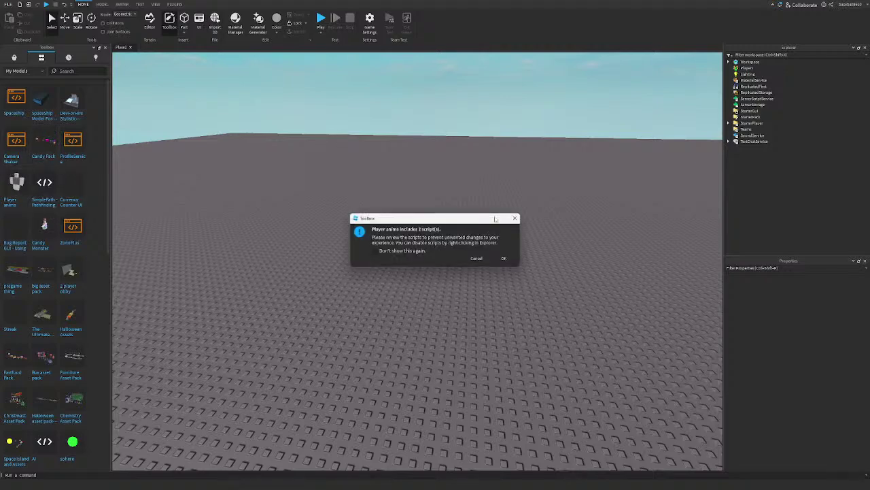
left_click(504, 258)
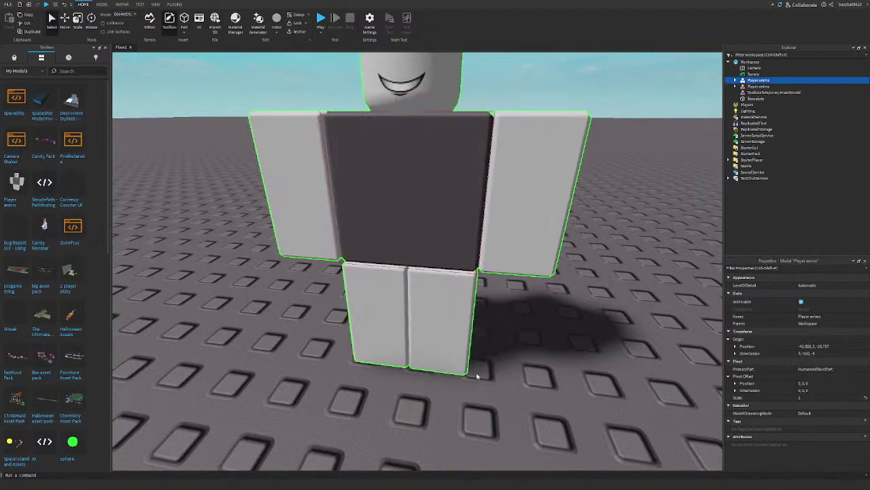
Step: Delete the ToolboxTemporaryInsertModel and the duplicate Player anims rig from the Workspace
left_click(742, 81)
left_click(756, 153)
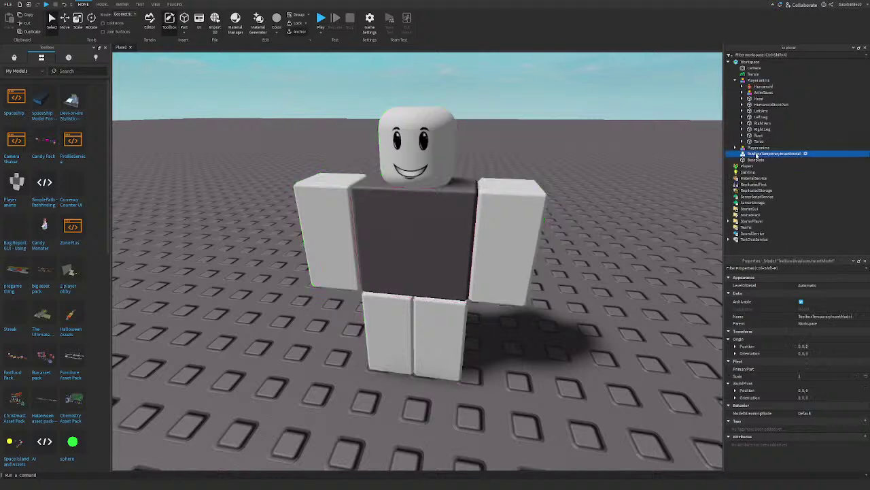
key("Delete")
left_click(755, 149)
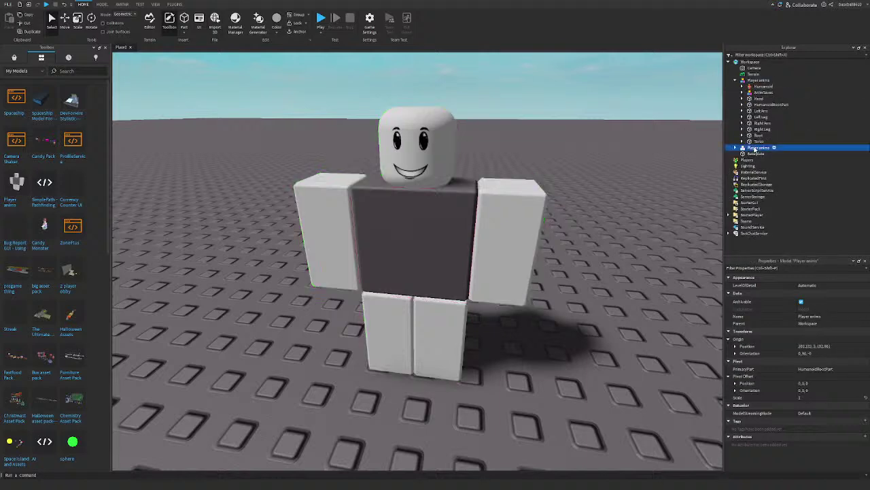
key("Delete")
Step: Open the remaining Player anims rig in Moon Animator and place its window beside the character
left_click(423, 178)
left_click(102, 49)
left_click(175, 4)
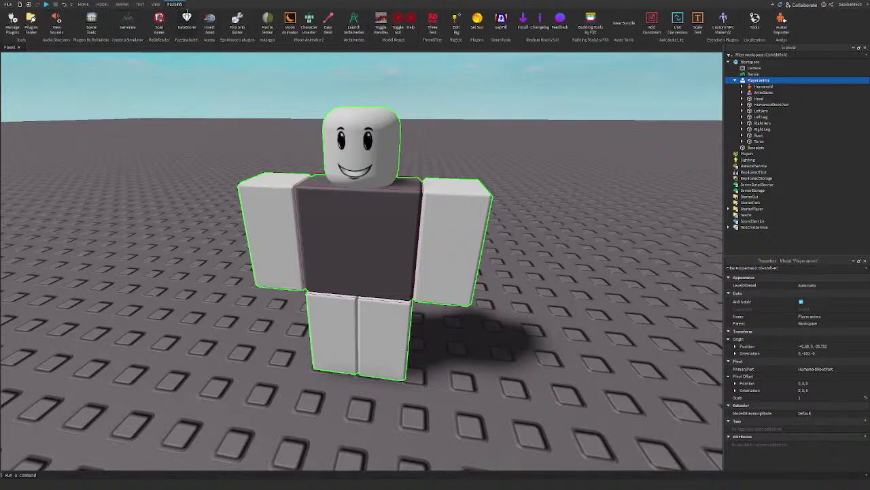
left_click(289, 20)
left_click(409, 259)
left_click_drag(361, 214, 572, 221)
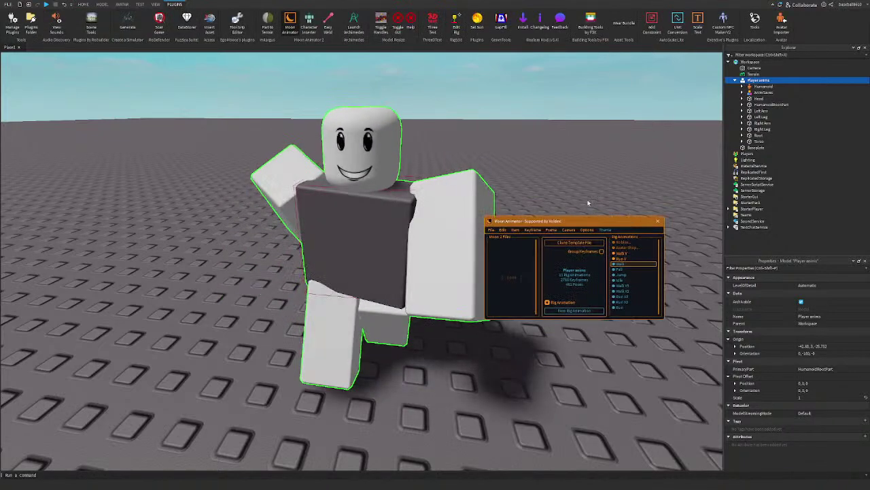
Step: Preview the Jump and Idle animations, view the Idle timeline, and close it
left_click(638, 275)
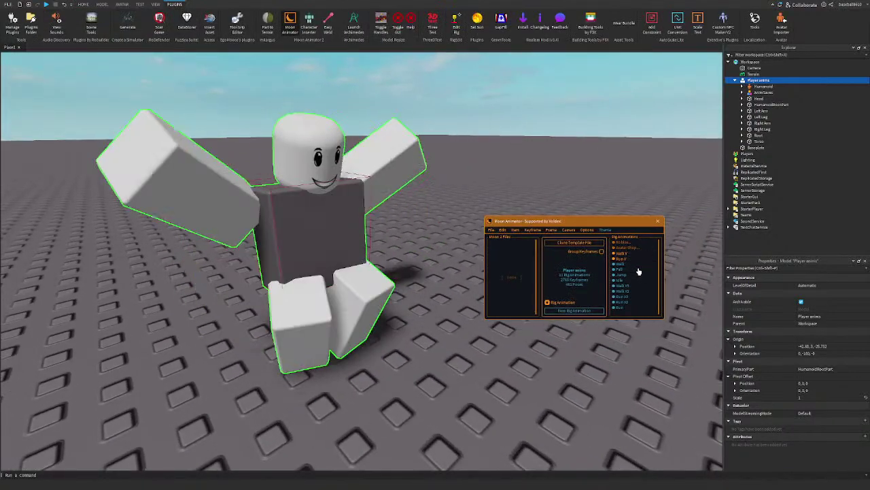
left_click(641, 280)
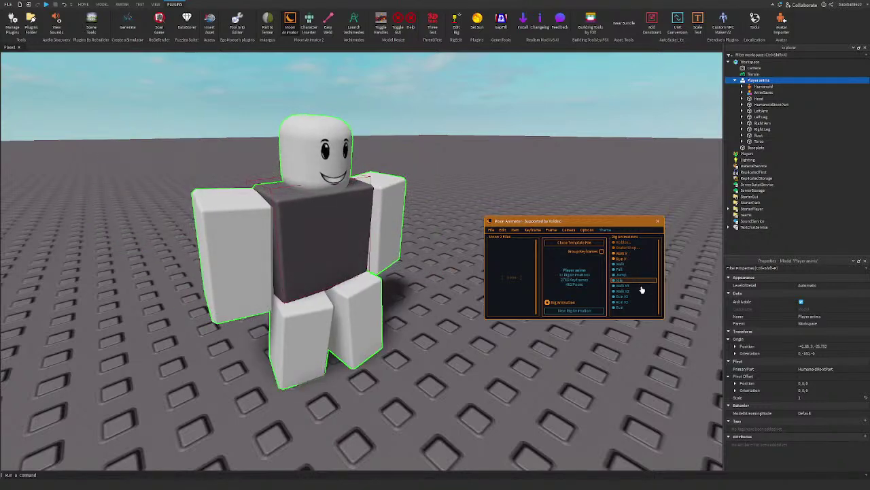
double_click(641, 284)
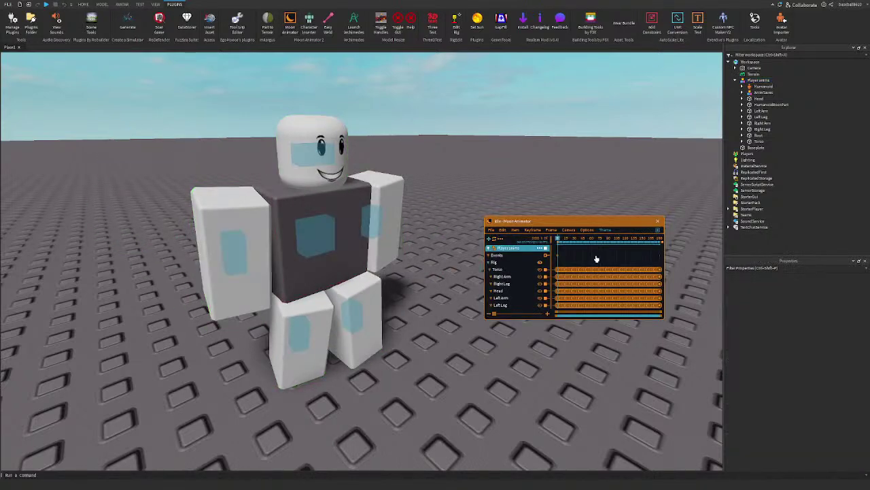
left_click(660, 222)
Step: Reopen Moon Animator to preview the rig's run and walk animations, including the Walk V and Run V groups, and close it
left_click(290, 21)
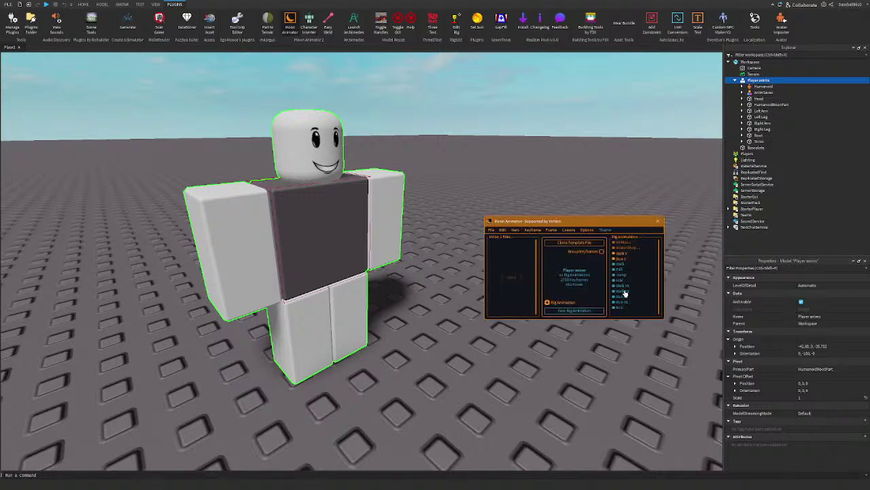
left_click(632, 307)
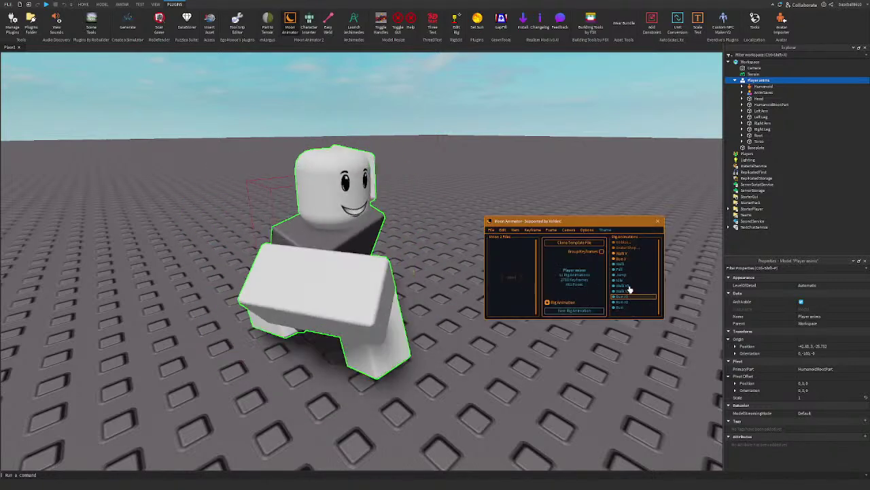
left_click(630, 291)
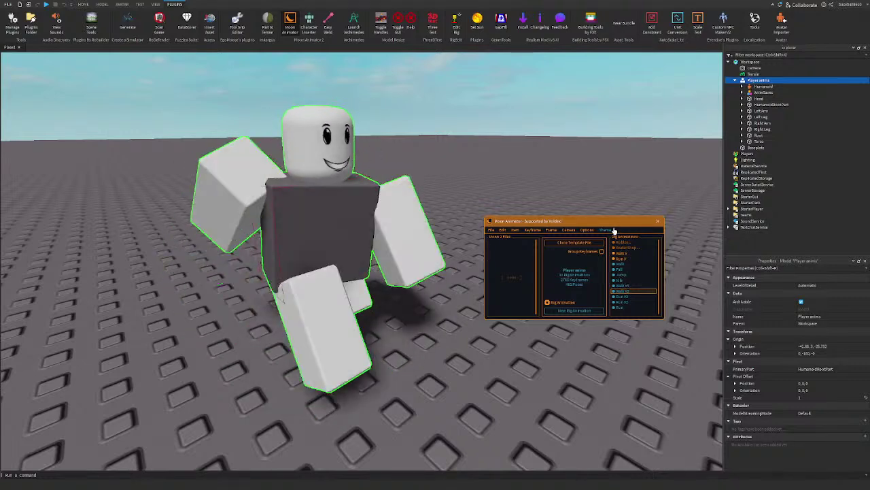
left_click(627, 253)
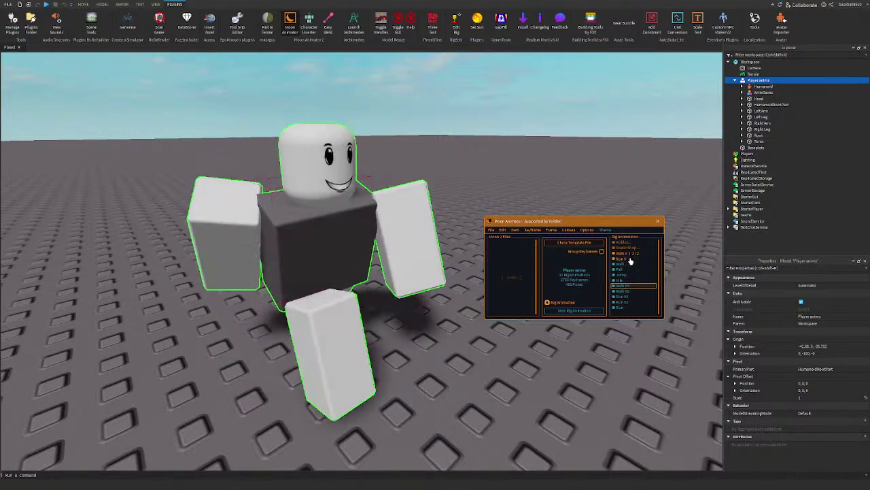
left_click(631, 260)
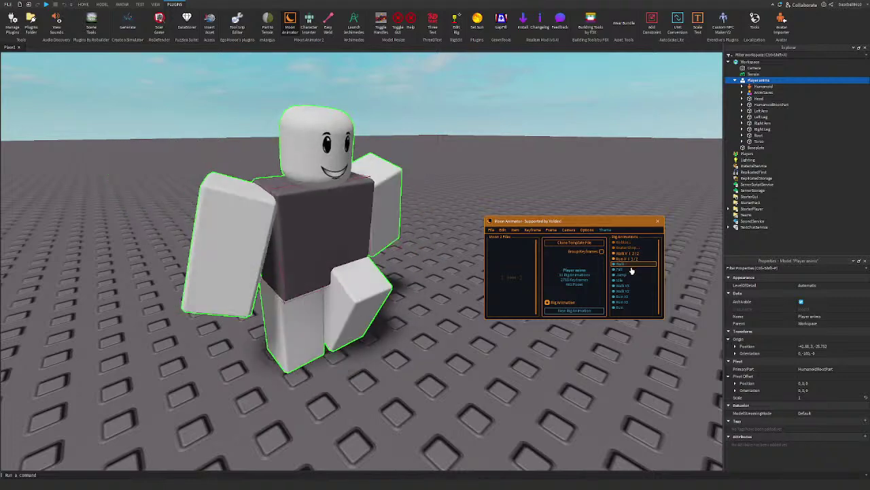
left_click(657, 221)
Step: Move the Player anims rig to another spot on the baseplate and deselect it
right_click_drag(332, 222, 333, 227)
left_click_drag(334, 227, 291, 247)
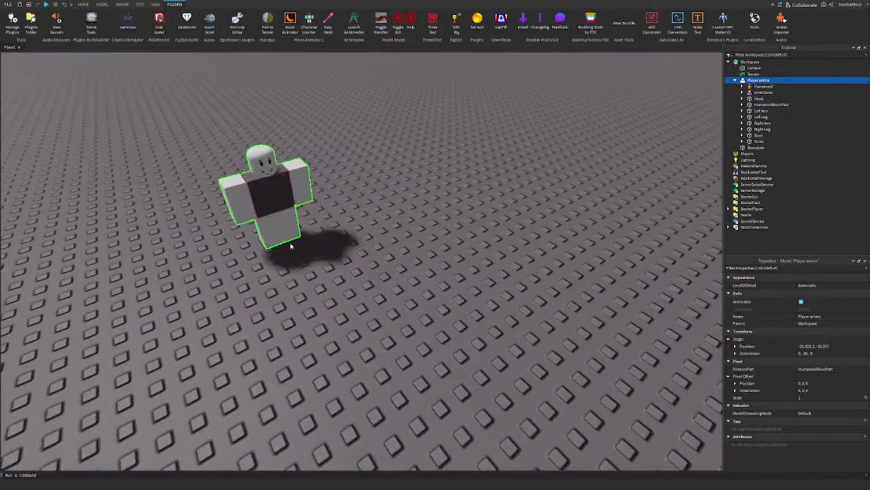
left_click(433, 234)
right_click_drag(433, 234, 434, 236)
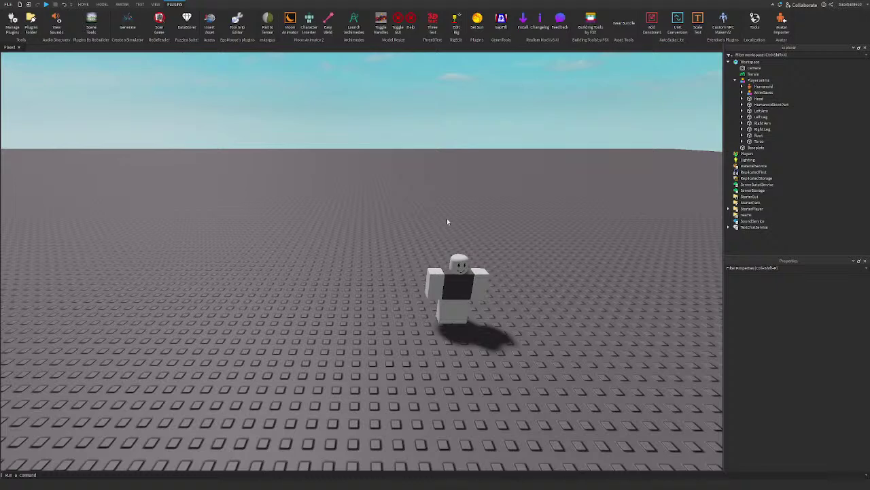
right_click_drag(442, 220, 442, 220)
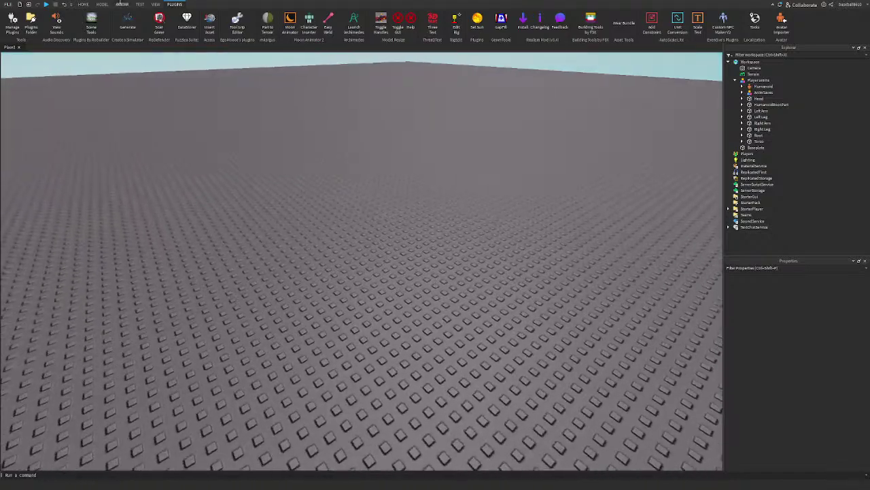
Step: Insert a block part on the empty baseplate and stretch it to about 25 studs long
left_click(83, 4)
right_click_drag(225, 163, 224, 163)
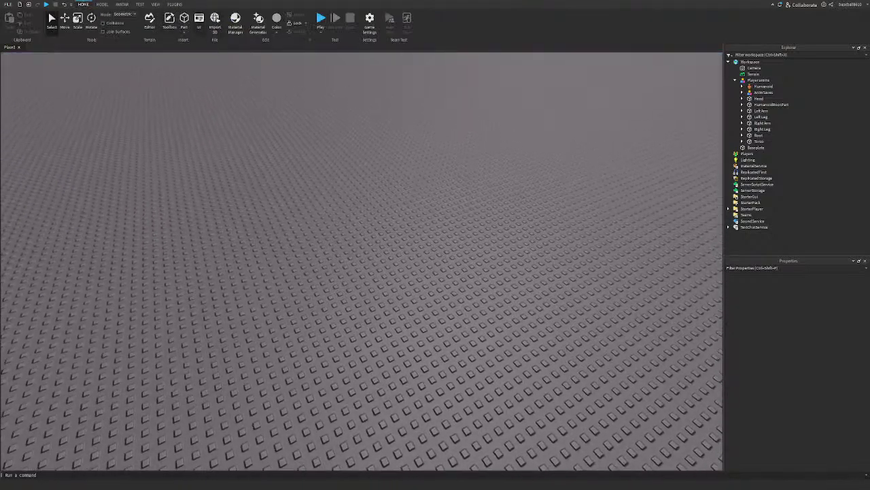
left_click(184, 19)
key("ctrl+3")
left_click_drag(404, 244, 472, 218, "ctrl")
Step: Save the game to Roblox as "Play Videogames At 4 AM" with Baseball's Official Fan Group! as creator
left_click(370, 22)
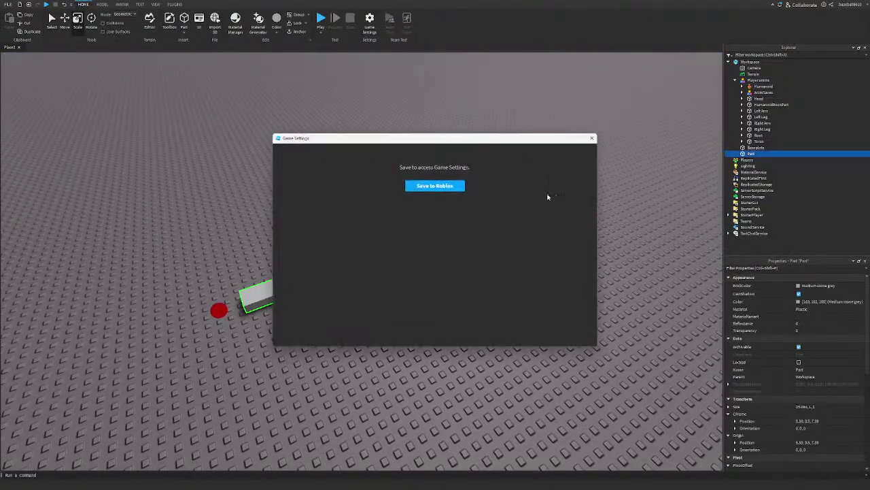
left_click(458, 189)
left_click_drag(442, 149, 410, 148)
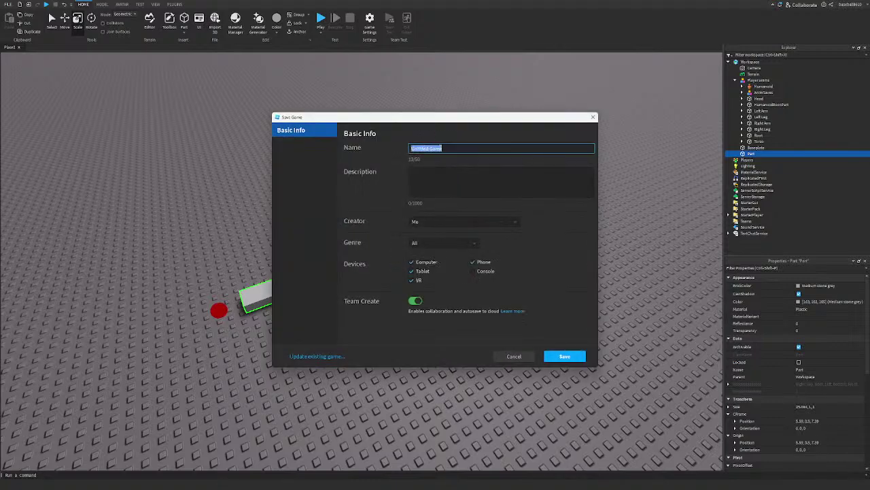
type("Play Videogames At 4 AM")
left_click(445, 222)
left_click(445, 249)
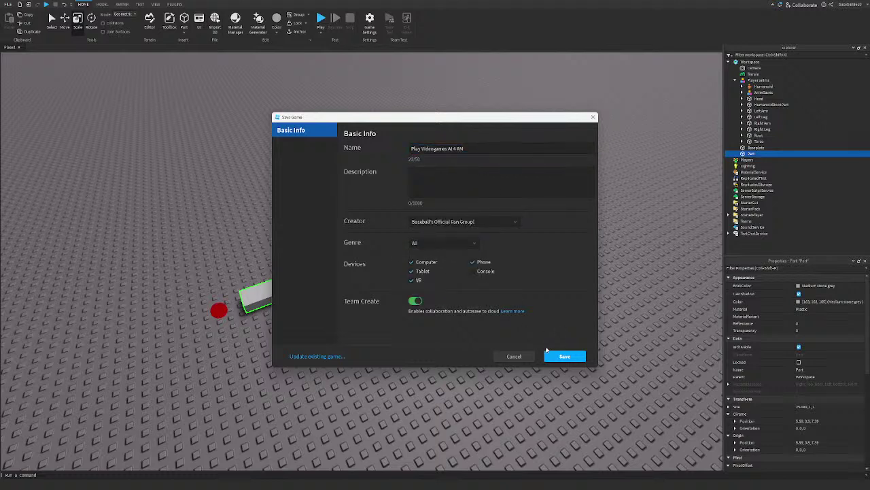
left_click(548, 354)
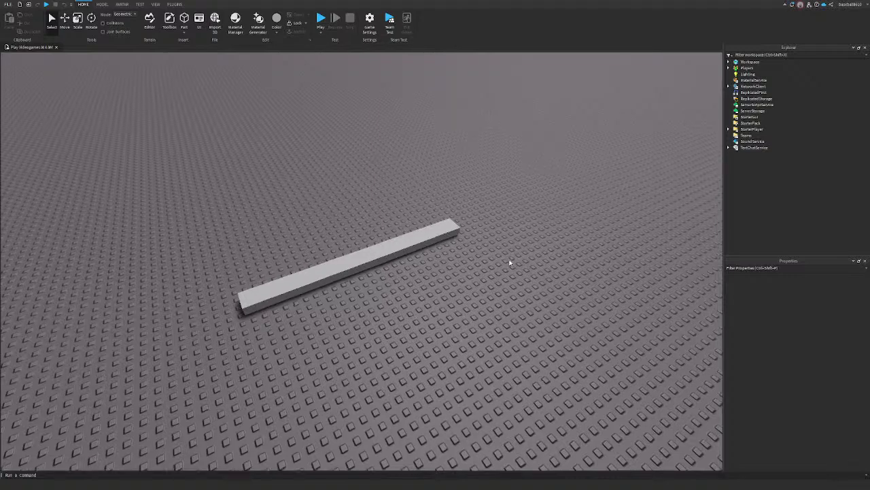
Step: Widen the long block part into a broad, flat floor slab
left_click(451, 248)
key("f")
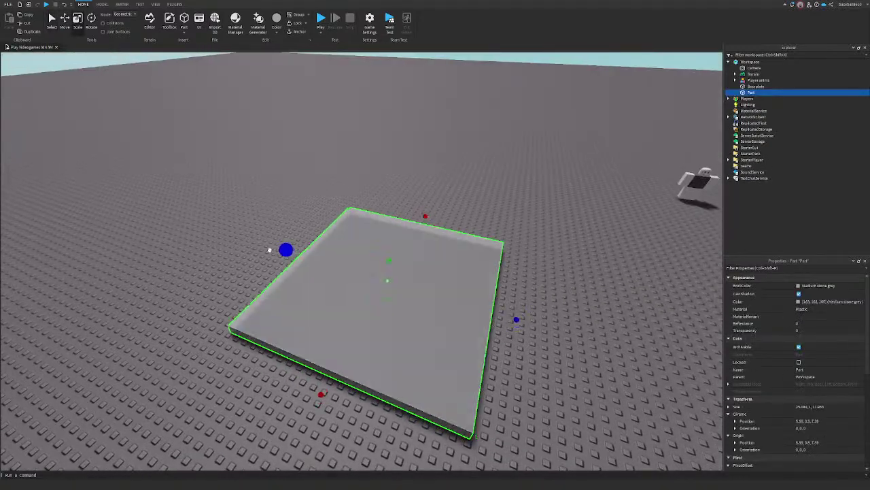
scroll(408, 187, "up", 5)
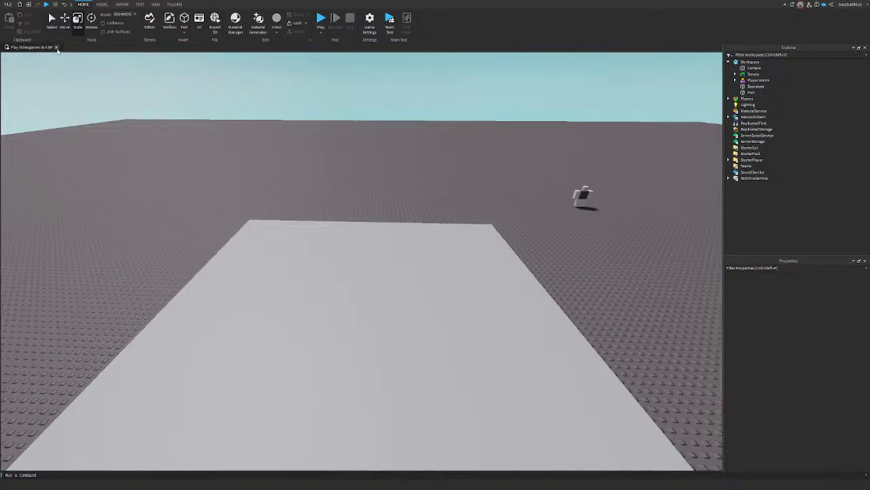
Step: Close the current place and open "no name yet" from the group games of Baseball's Official Fan Group
left_click(56, 47)
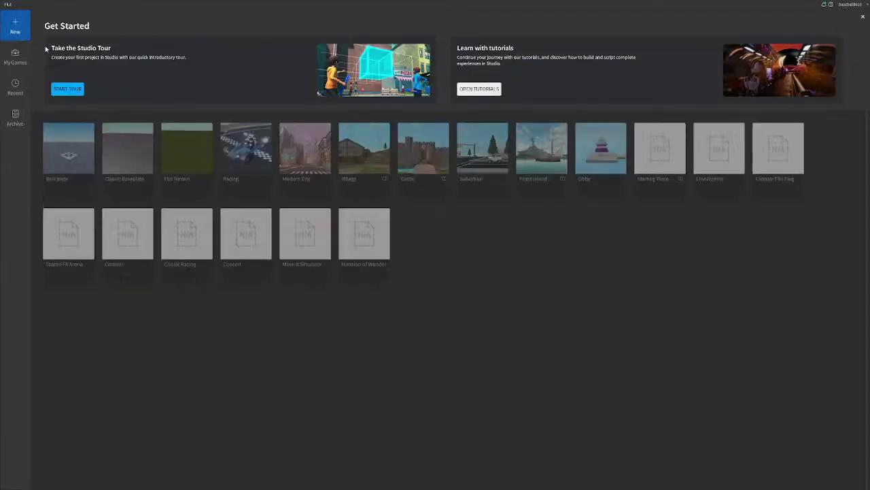
left_click(15, 57)
left_click(112, 17)
left_click(112, 37)
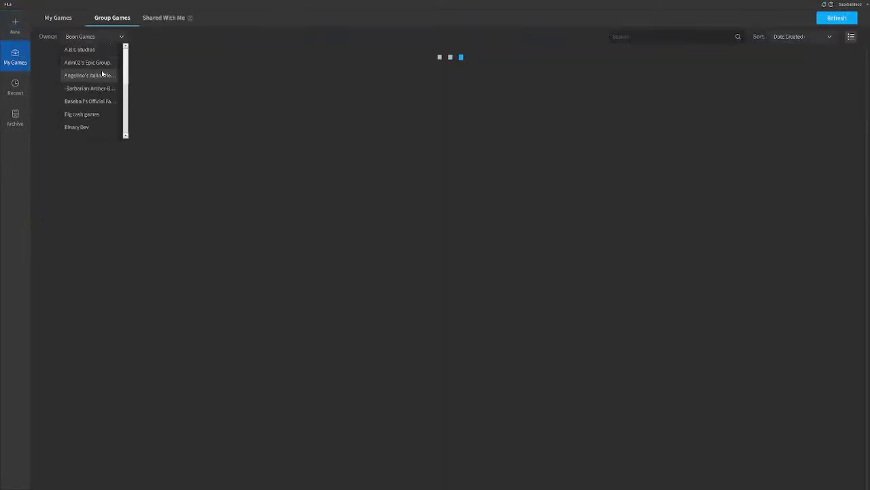
left_click(106, 101)
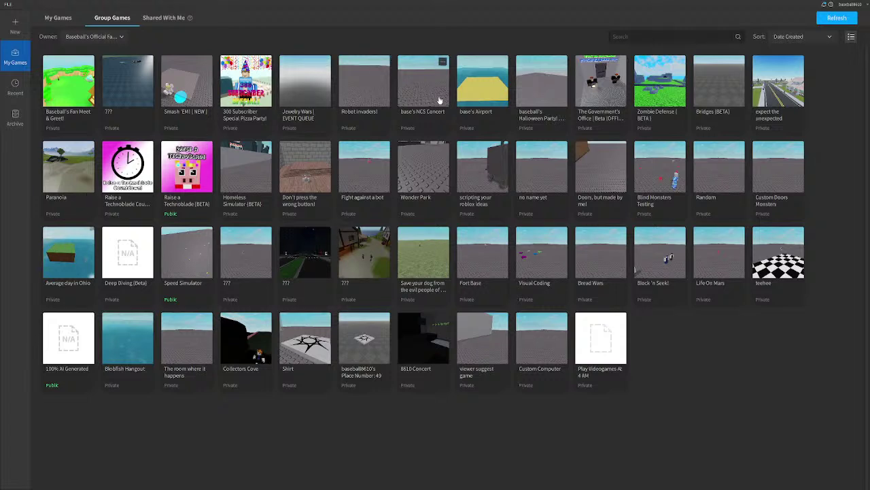
left_click(554, 167)
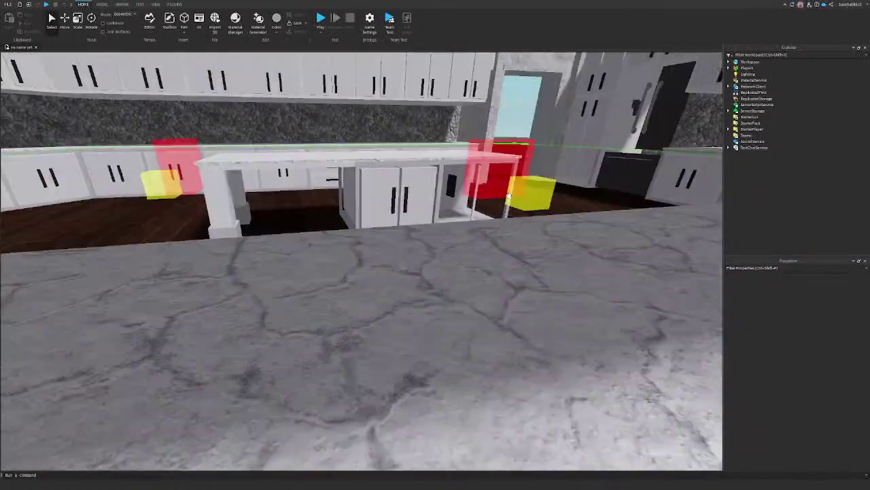
Step: Select both red CharacterPosition and CharacterPosition2 parts of the kitchen's MiddleCounter and focus on them
right_click_drag(509, 195, 470, 327)
key("s")
key("w")
key("w")
left_click(459, 284)
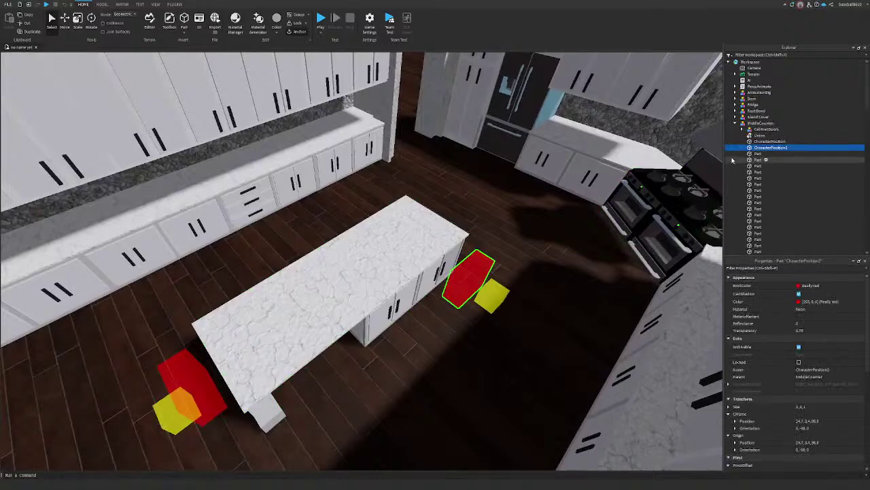
left_click(769, 141, "ctrl")
key("f")
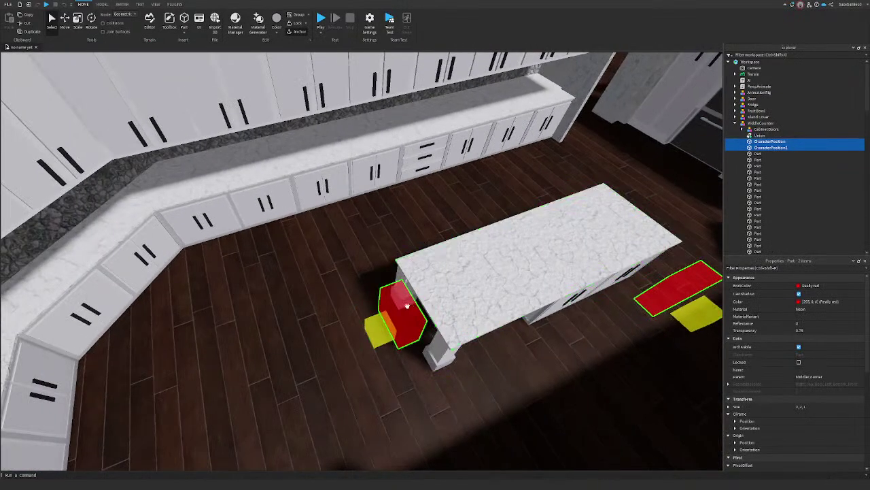
Step: Add the yellow proxPart and proxPart2 to the selected red position parts of MiddleCounter, and clear the selection
left_click(647, 269, "ctrl")
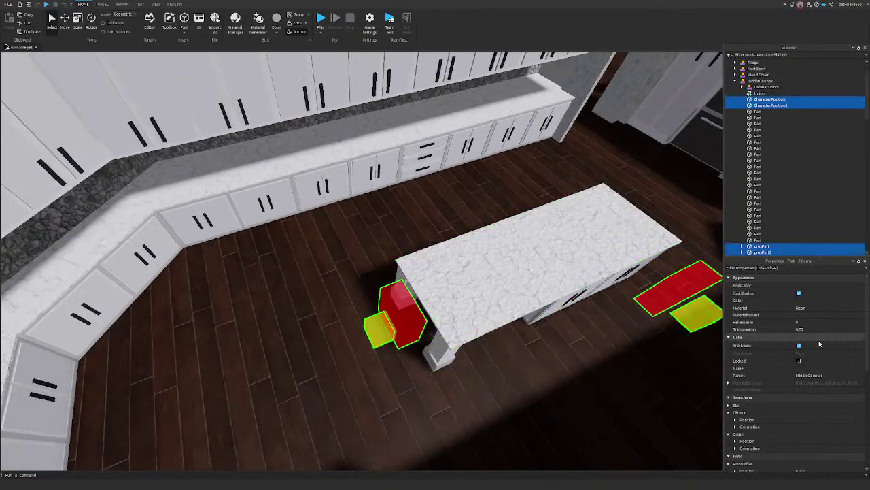
right_click_drag(500, 226, 498, 208)
key("s")
left_click(575, 197)
Step: Examine the kitchen's cabinets, countertops and surrounding walls from above and from inside the room
scroll(751, 121, "up", 3)
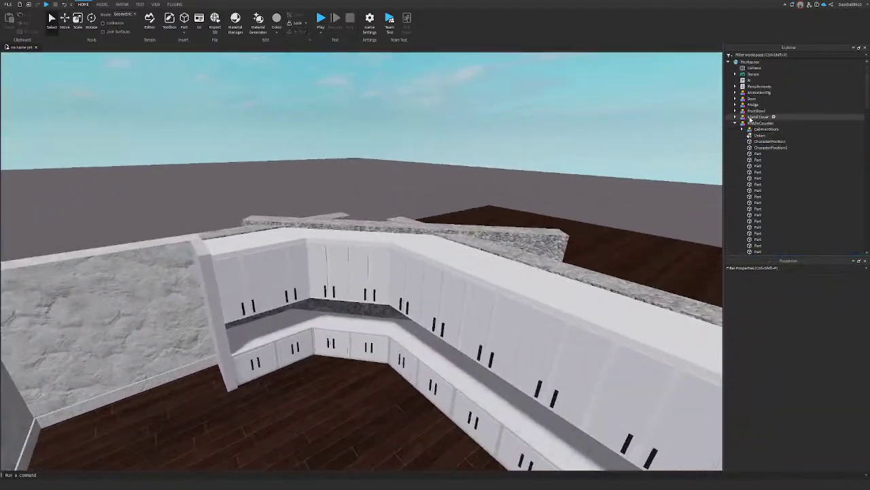
key("w")
right_click_drag(513, 159, 515, 159)
key("w")
key("w")
key("s")
right_click_drag(386, 132, 412, 130)
key("w")
key("s")
Step: Start a playtest in the kitchen and walk the character through the kitchen and the adjoining room with the wooden table
left_click(322, 34)
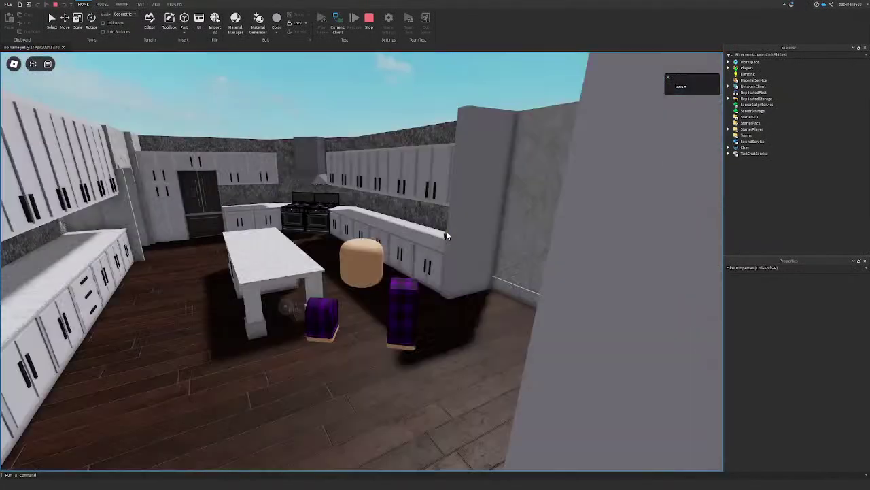
right_click_drag(448, 235, 448, 236)
key("w")
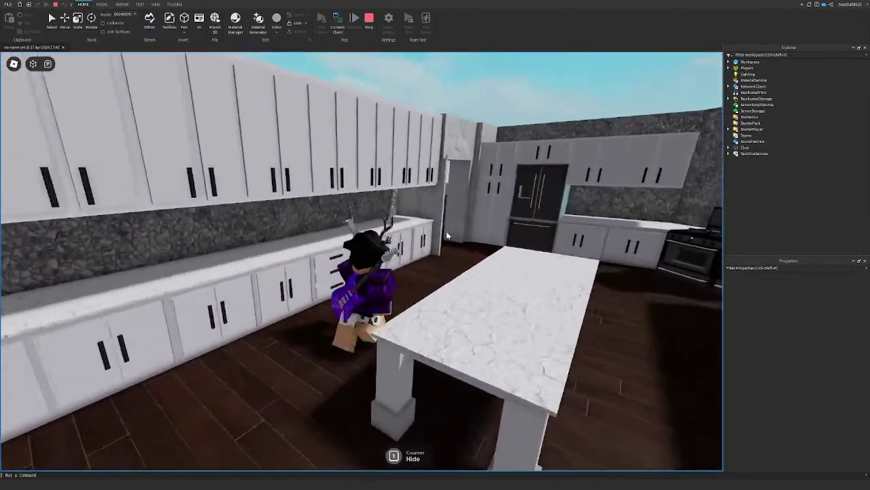
scroll(449, 235, "up", 2)
key("w")
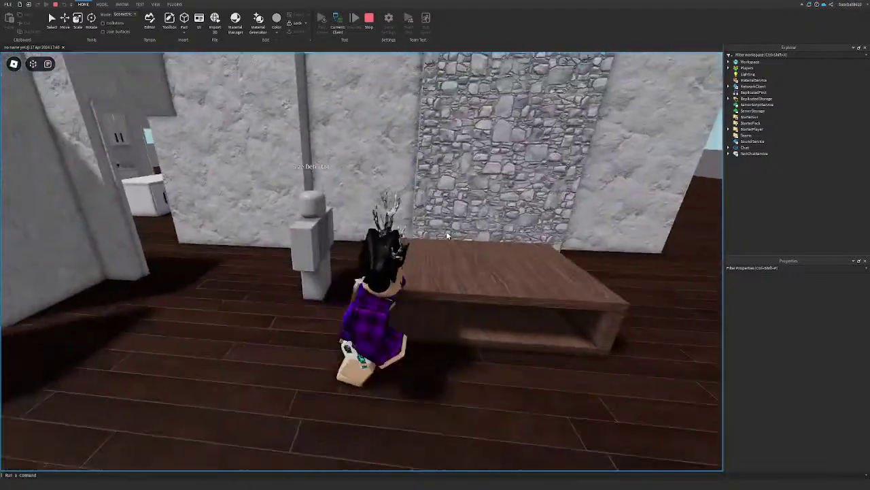
key("w")
right_click_drag(446, 236, 447, 236)
key("w")
key("a")
key("d")
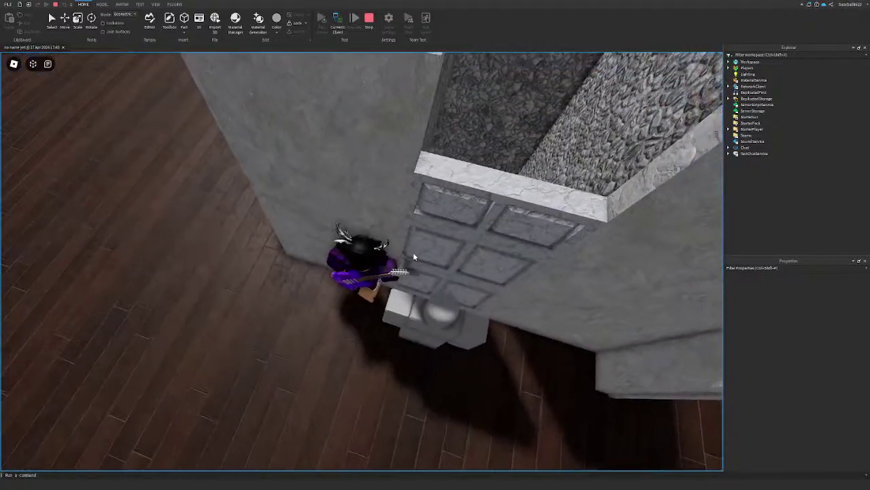
key("w")
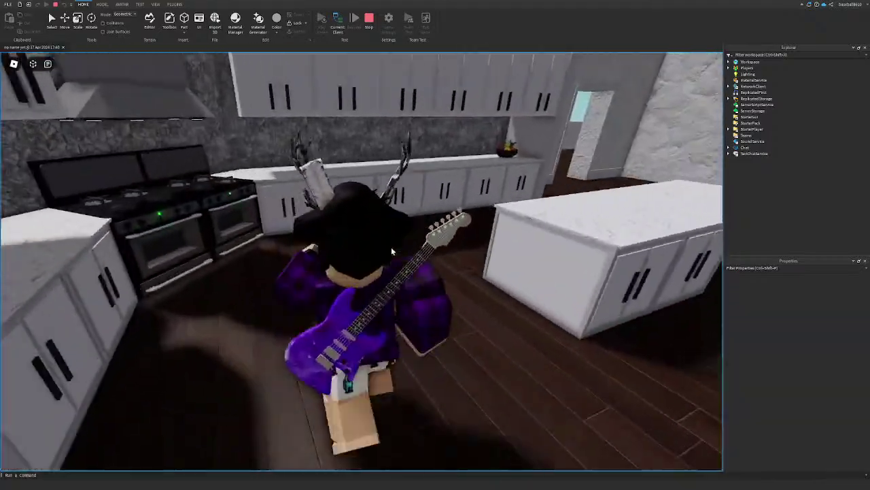
key("w")
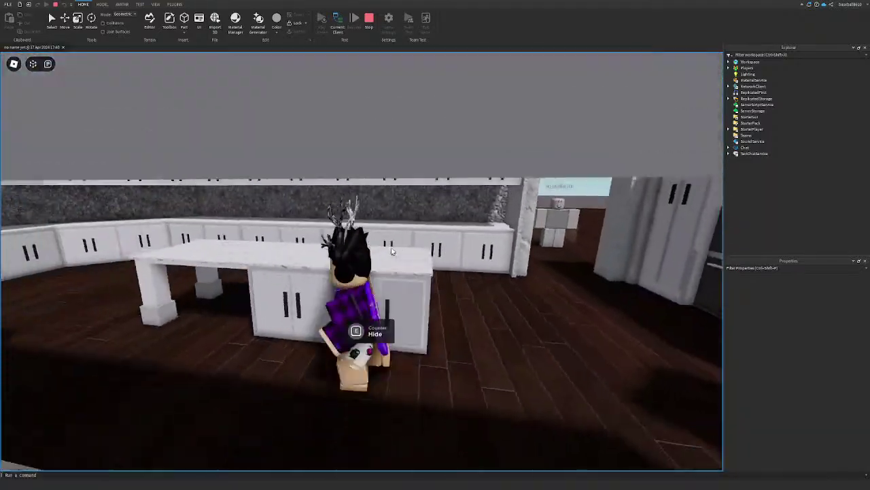
Step: Walk the character around the middle counter to its Hide prompt and hide inside the counter
key("a")
right_click_drag(391, 250, 376, 249)
key("d")
key("w")
key("a")
key("d")
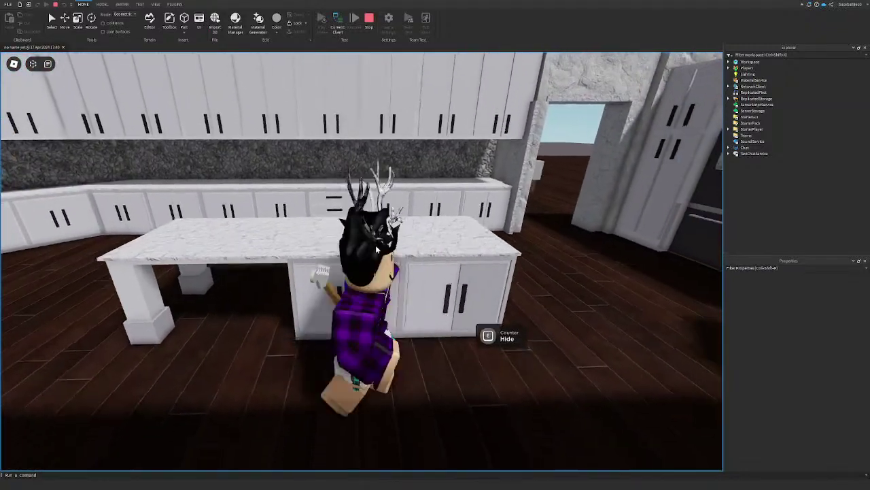
key("s")
key("d")
key("w")
right_click_drag(377, 249, 377, 249)
key("a")
key("e")
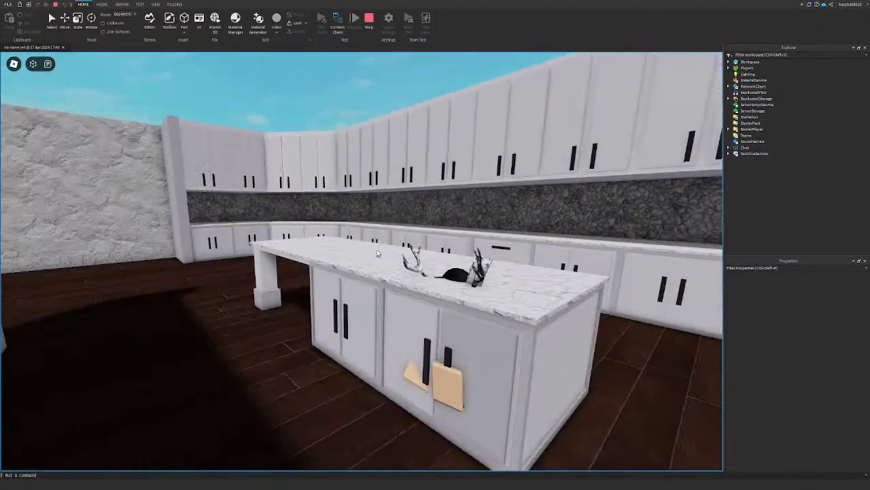
Step: Open and close the developer console during the counter hiding test, and stop the playtest
key("F9")
left_click(528, 90)
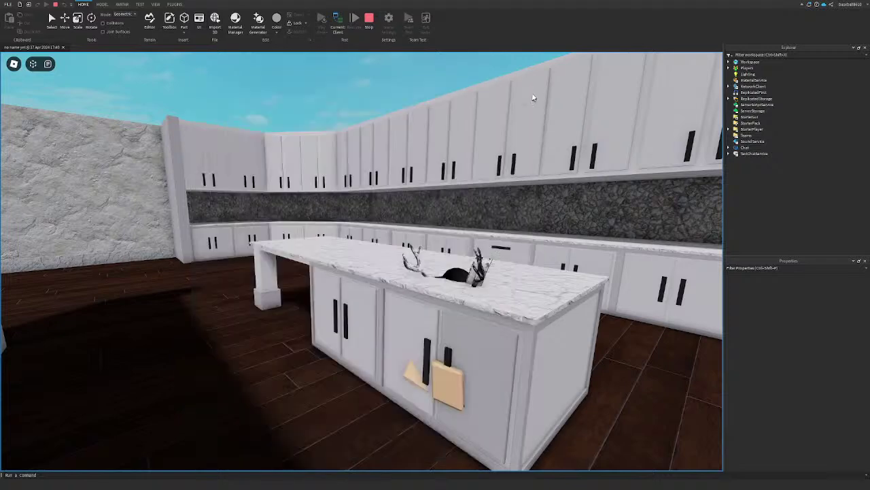
right_click_drag(523, 97, 522, 98)
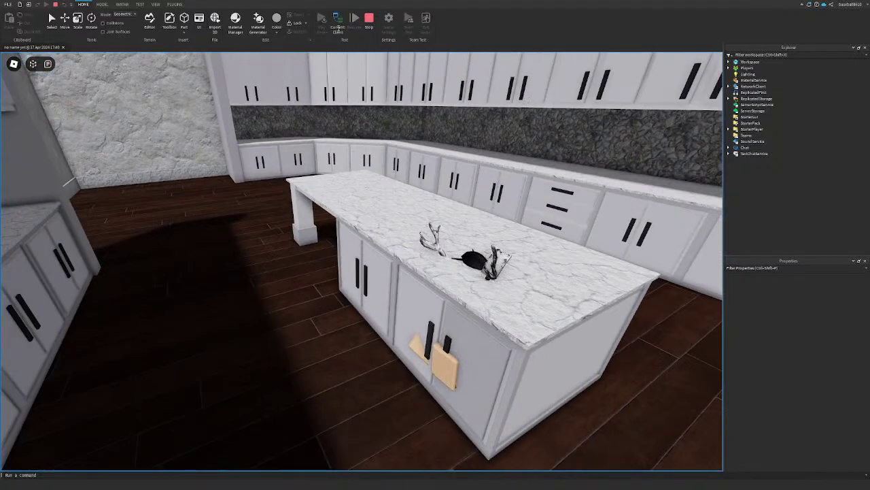
left_click(369, 23)
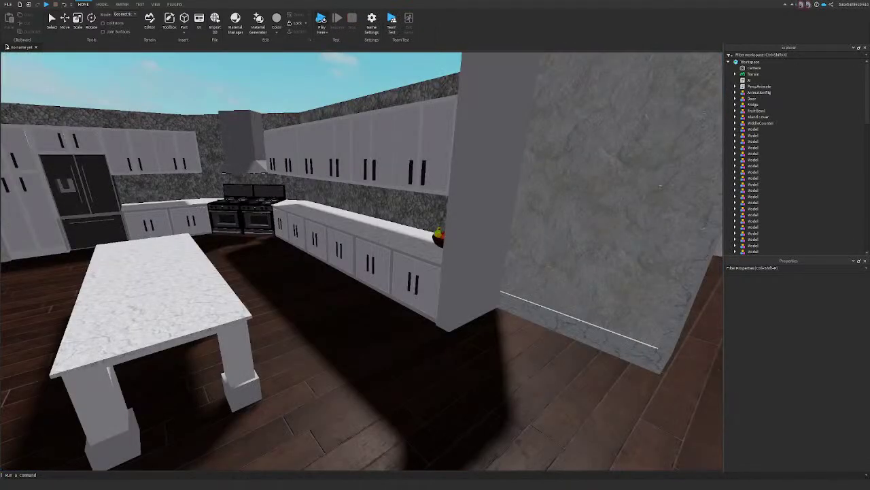
Step: Run another playtest, hide the character under the open end of the middle counter, and stop the test
left_click(323, 23)
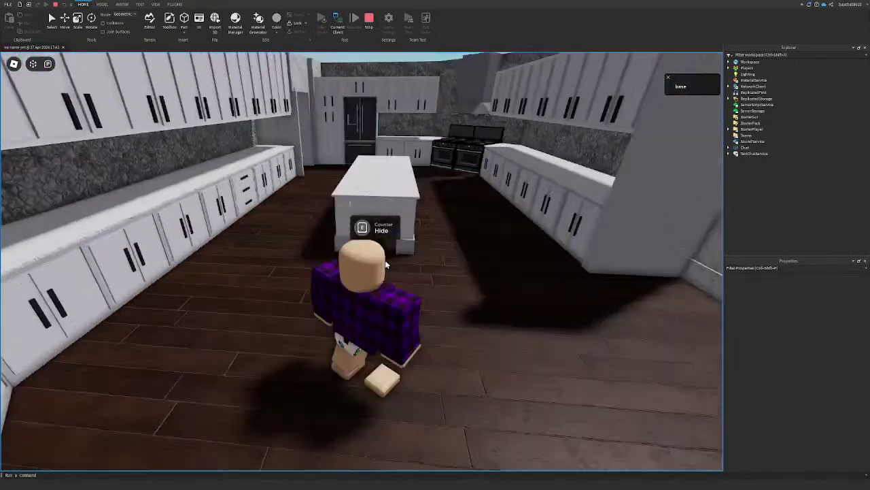
right_click_drag(386, 265, 385, 264)
key("c")
key("d")
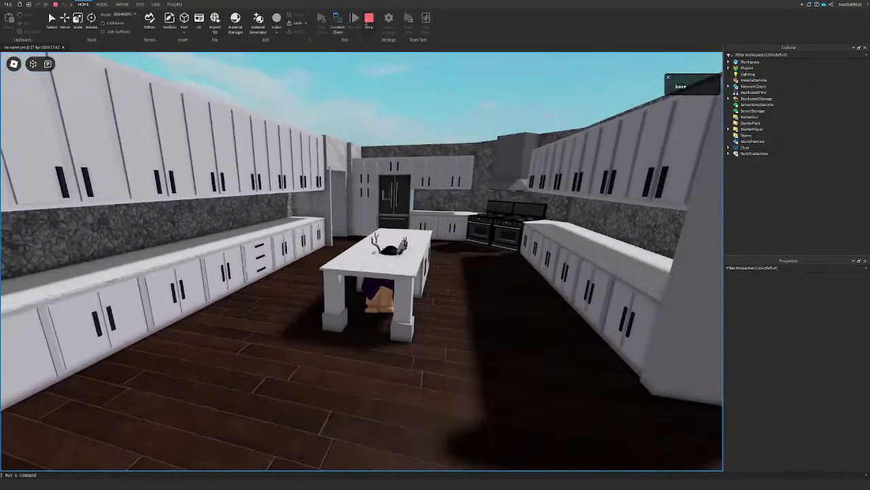
key("shift+F5")
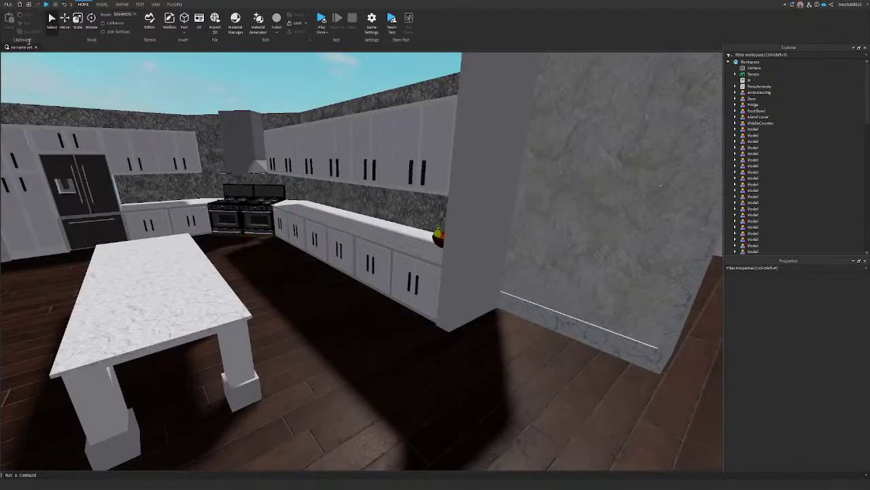
Step: Close the "no name yet" place and open "Play Videogames At 4 AM" from the recent games
left_click(35, 46)
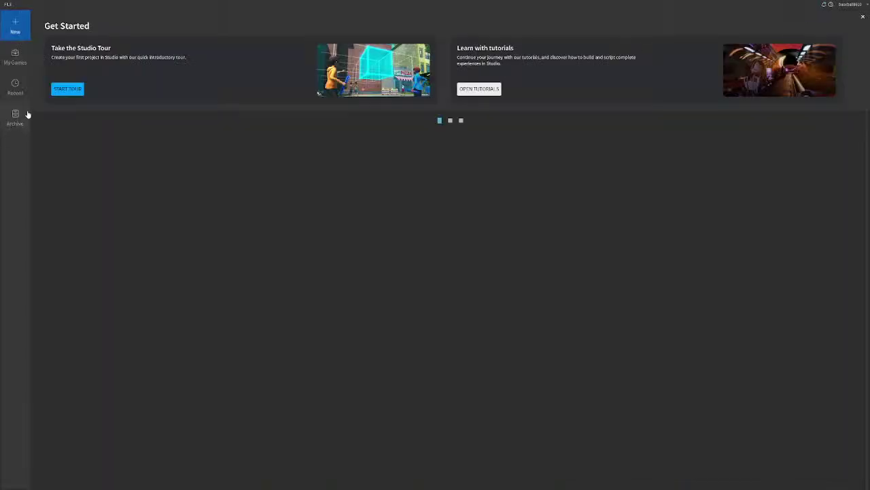
left_click(15, 86)
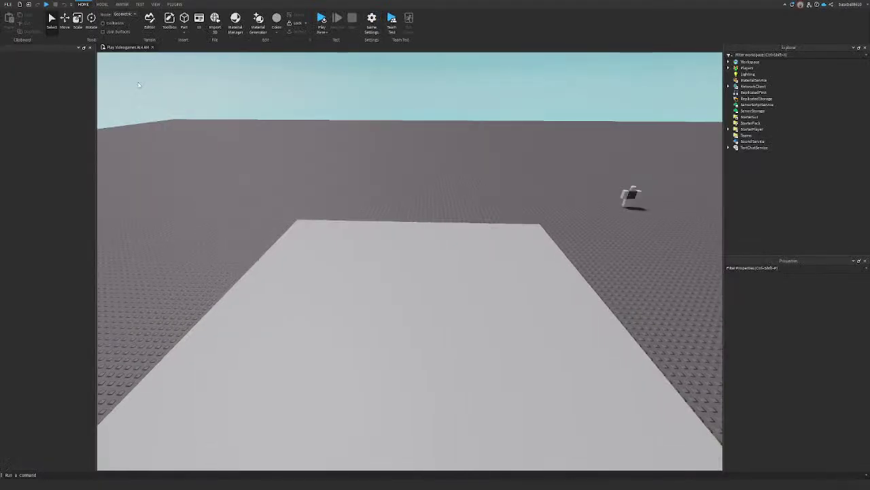
left_click_drag(394, 235, 468, 305)
left_click(447, 241)
right_click_drag(448, 240, 448, 241)
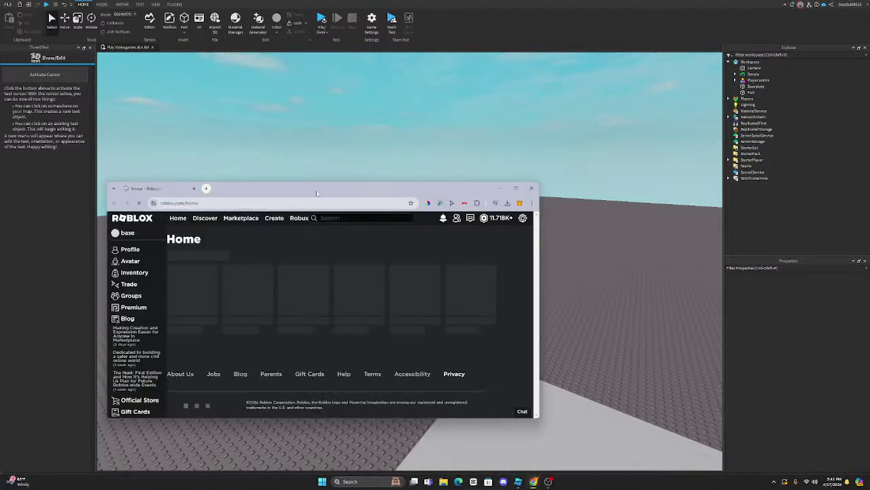
Step: Search the Roblox website's experiences for "get a snack at 4am" in the browser and launch "get a snack at 4 am"
double_click(316, 193)
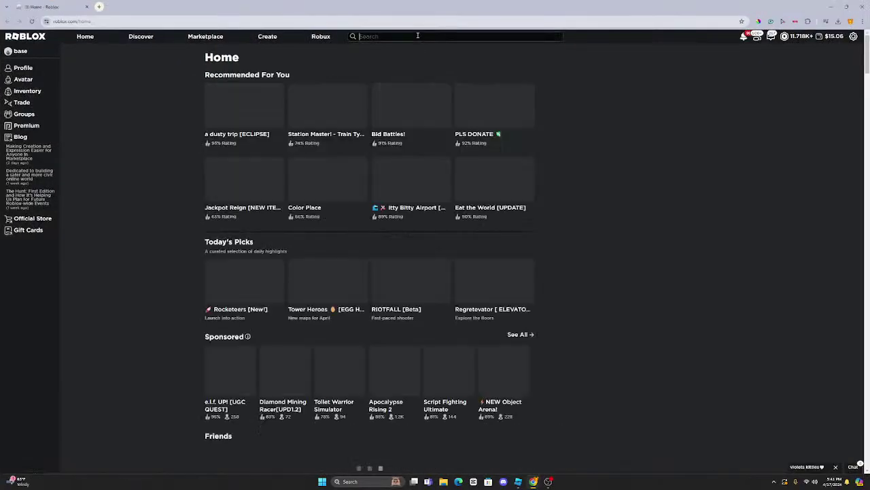
left_click(416, 36)
type("get a sac")
key("BackSpace")
key("BackSpace")
type("nack at")
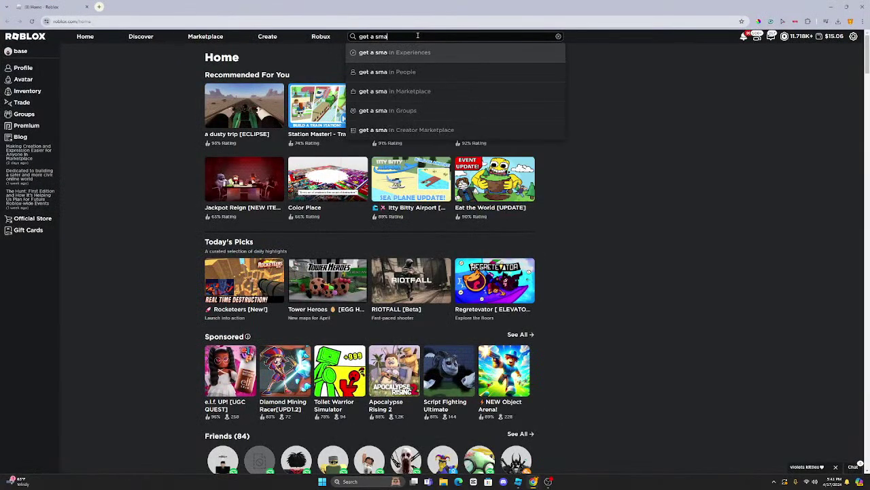
type(" 4am")
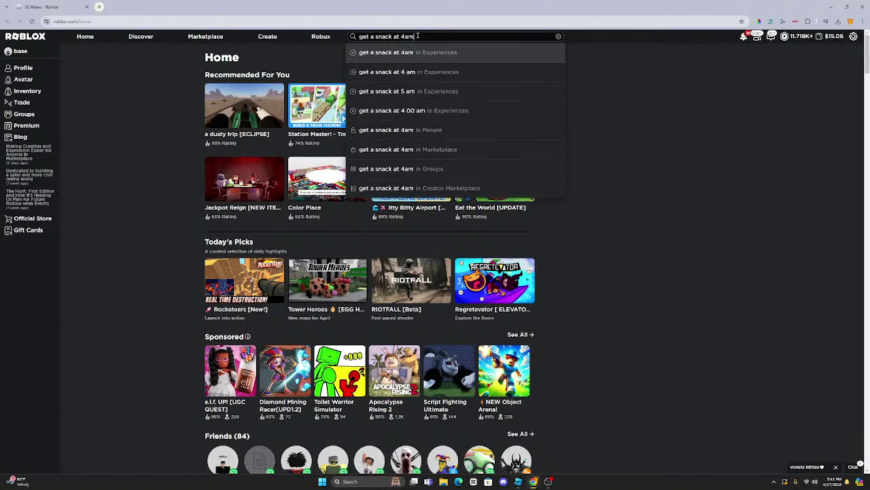
left_click(421, 53)
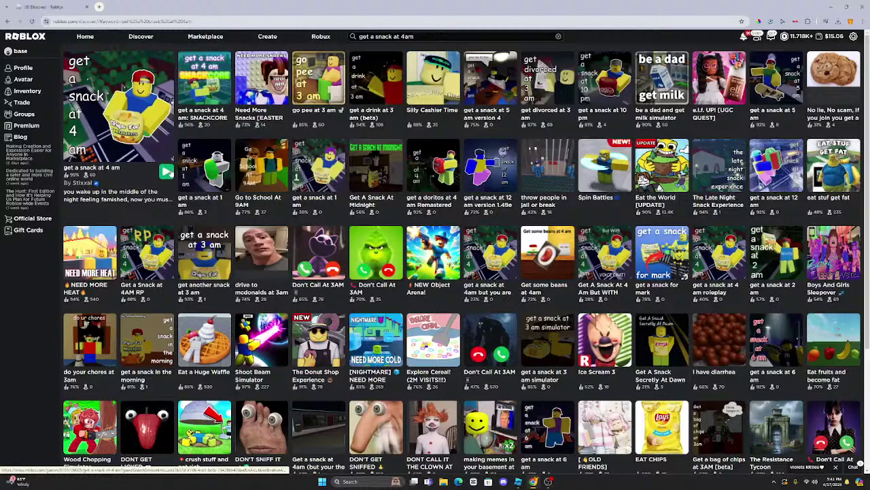
left_click(167, 172)
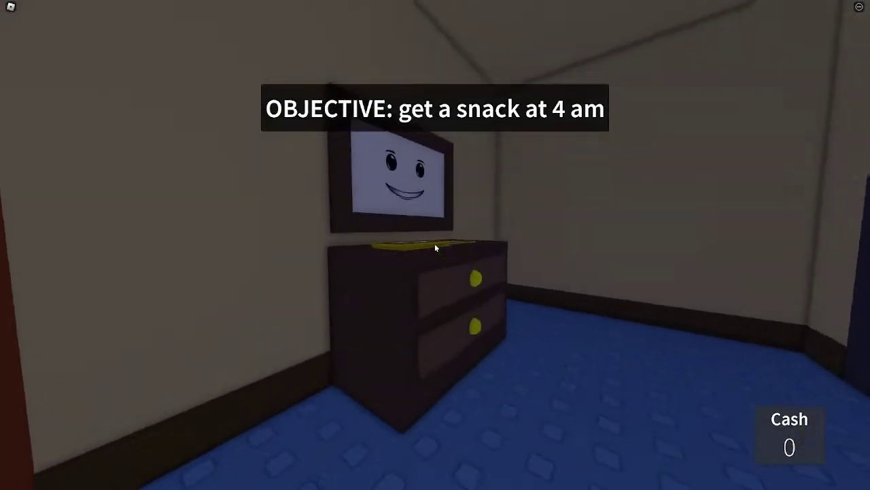
Step: Collect the Tix in the bedroom, walk to the next room and interact with the sleeping Father Figure
key("e")
key("e")
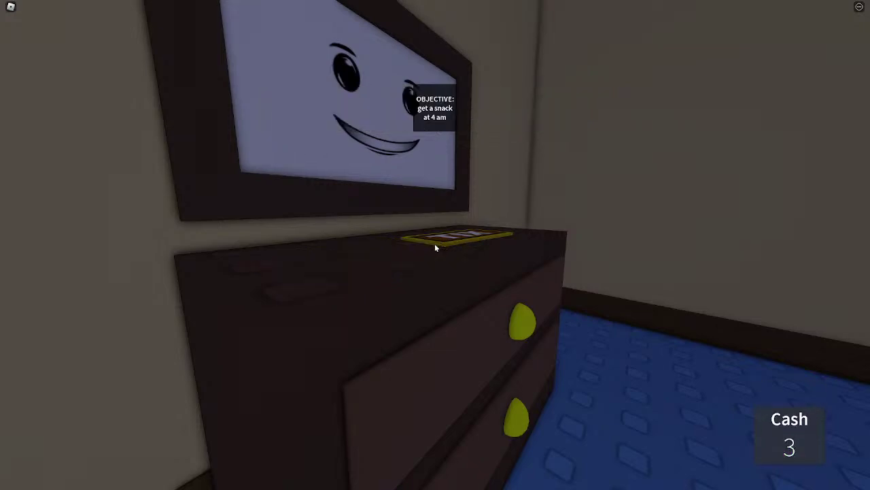
key("w")
key("e")
key("e")
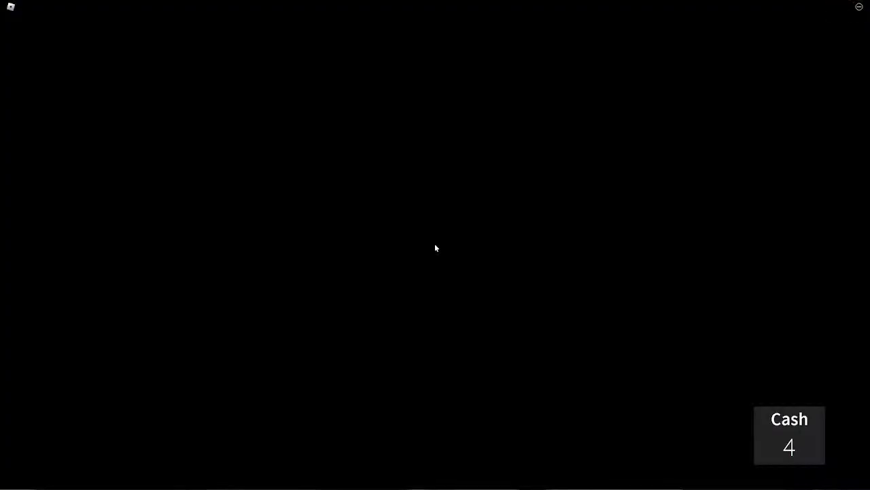
key("w")
key("e")
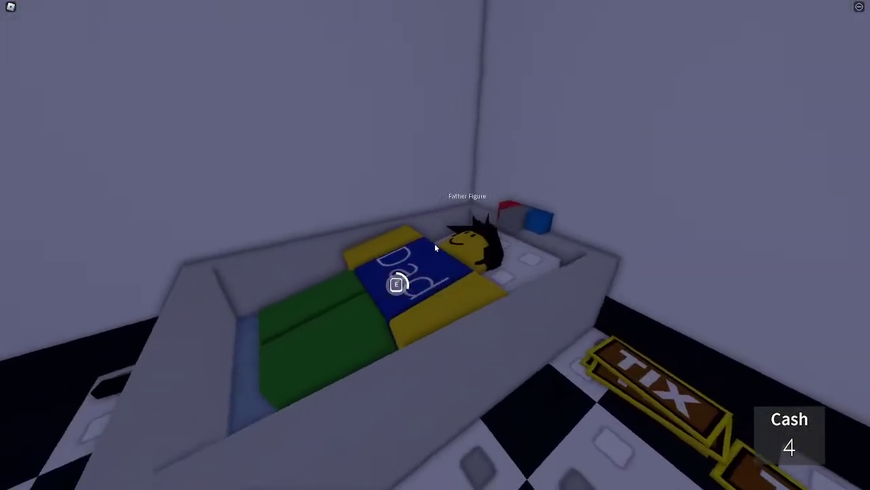
key("e")
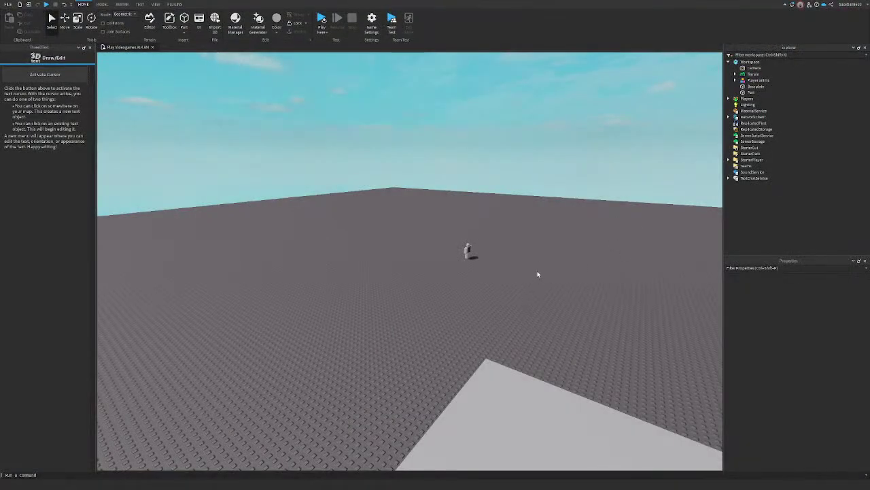
Step: Back in Roblox Studio, close the 3D text plugin and search the Toolbox models for "happy home of robloxia"
right_click_drag(538, 274, 540, 247)
left_click(523, 294)
left_click(532, 295)
key("s")
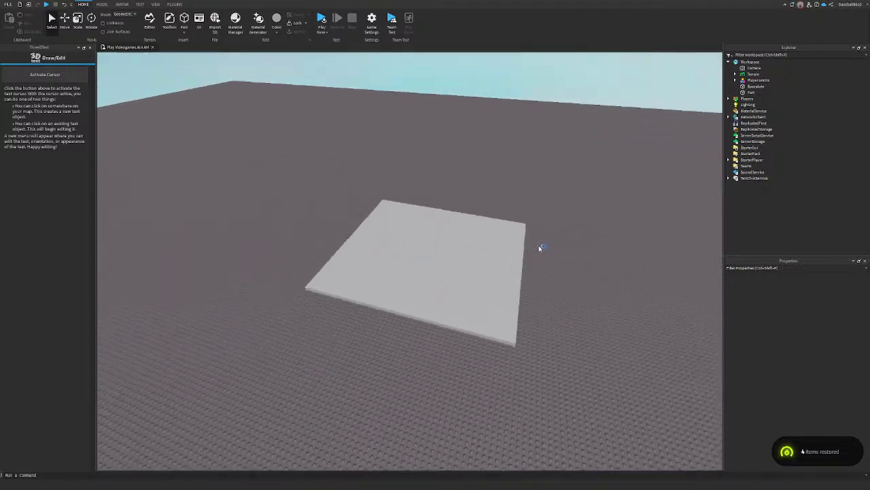
key("a")
left_click(91, 48)
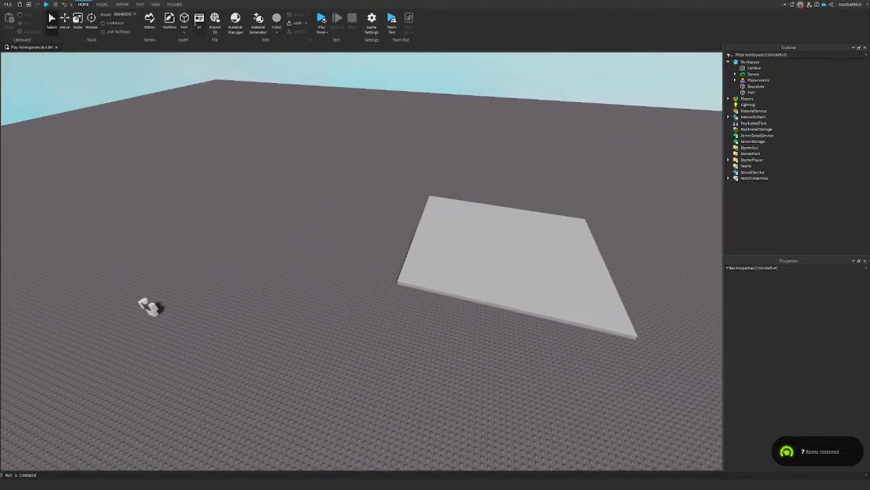
left_click(16, 57)
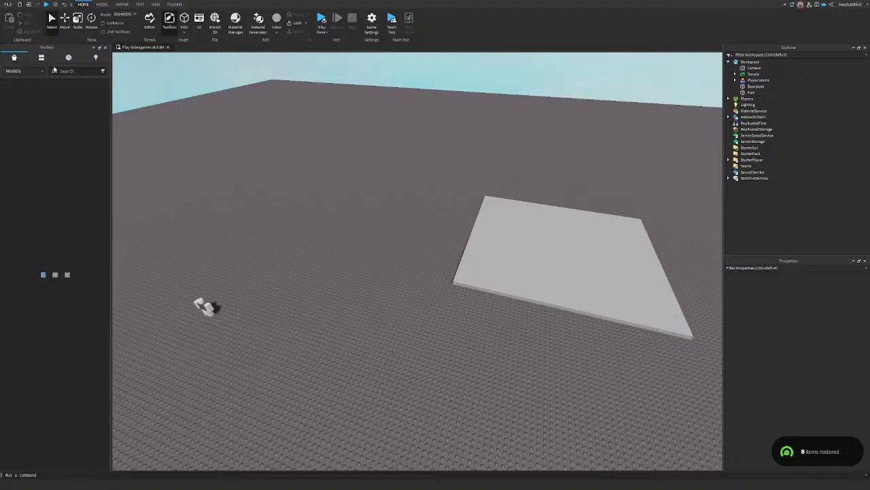
left_click(88, 71)
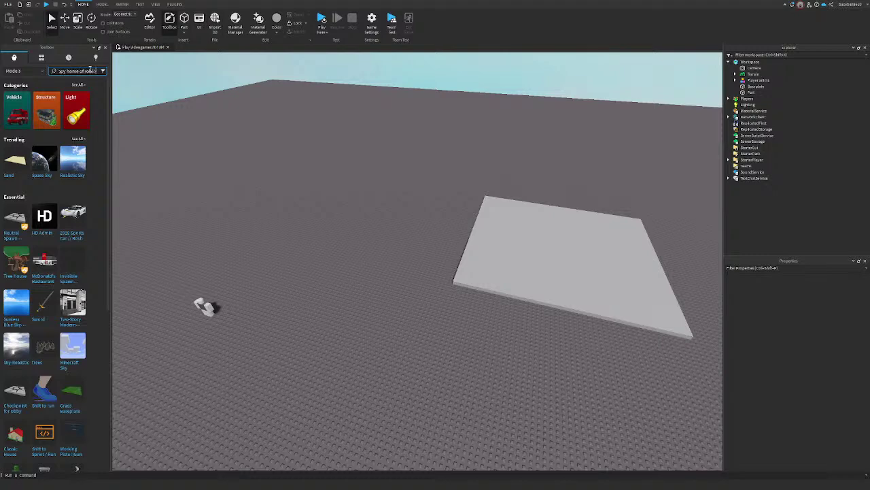
type("oxia")
key("Return")
Step: Insert the red-roofed Animation Kit house model from the Toolbox results near the floor slab and ungroup it
right_click_drag(311, 159, 401, 202)
key("w")
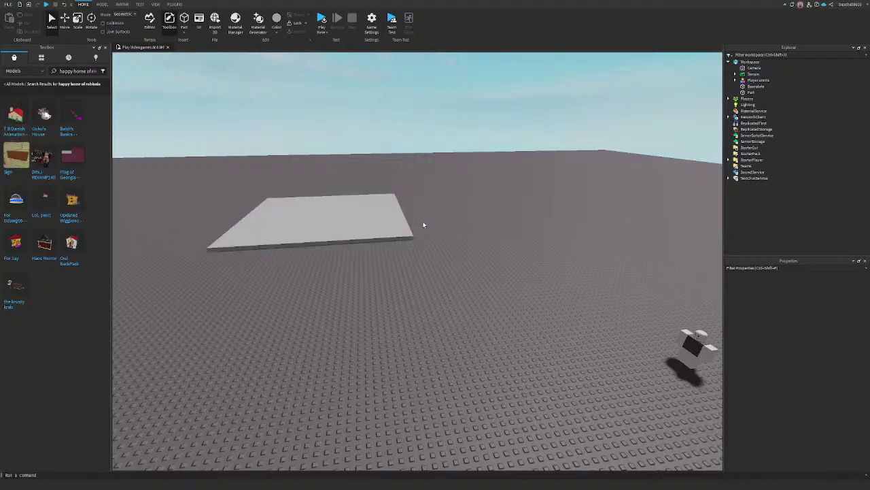
left_click(501, 257)
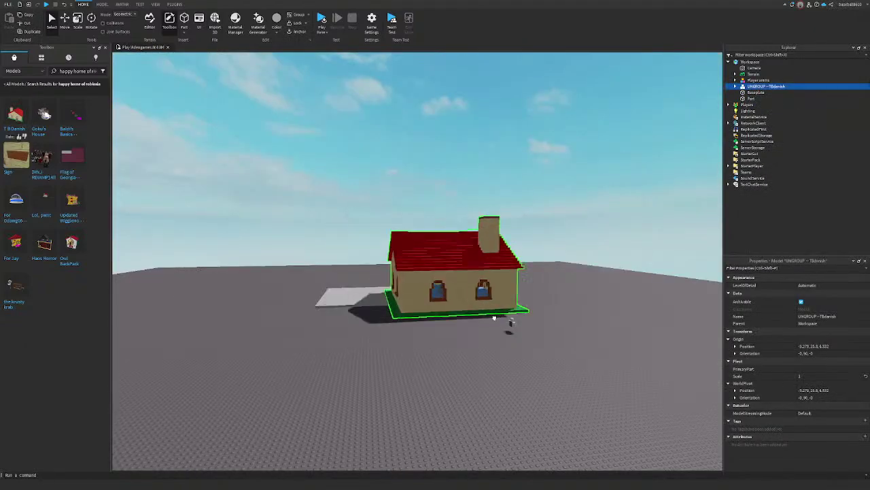
scroll(508, 259, "up", 5)
key("ctrl+u")
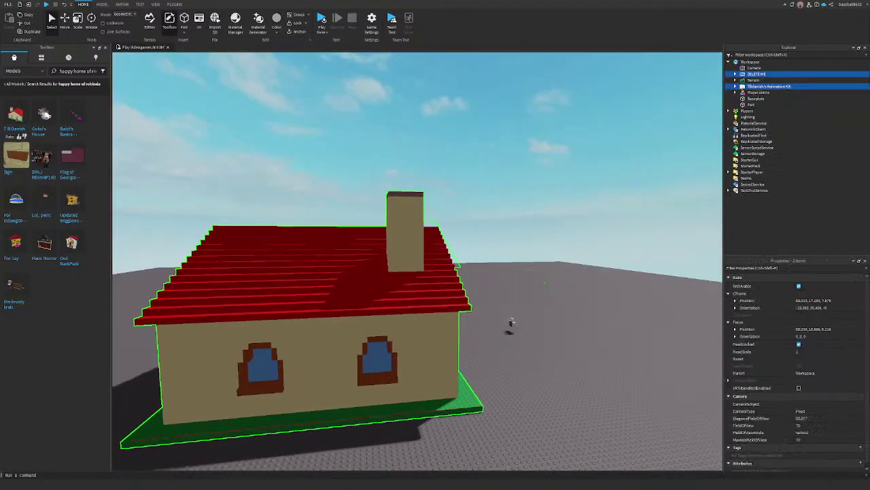
Step: Inspect the Scene, Humanoid and Happy Home of Robloxia contents of the Animation Kit folder and delete the whole folder
left_click(737, 87)
left_click(742, 93)
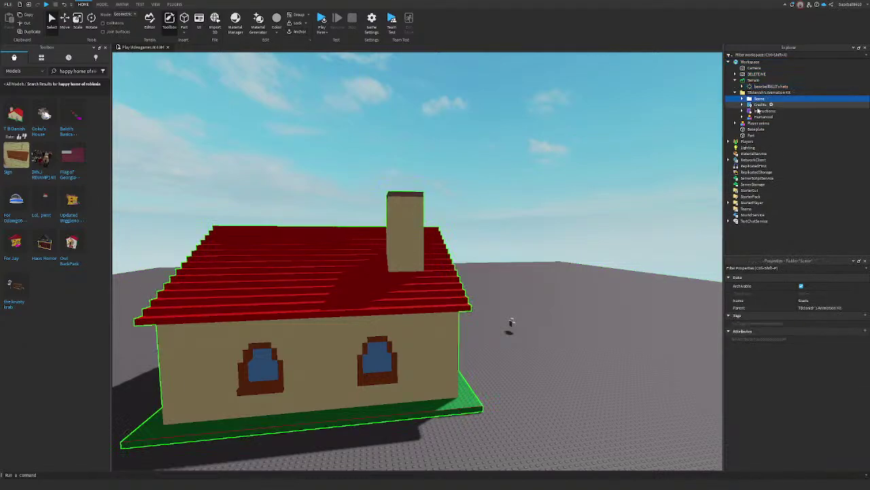
left_click(762, 116)
key("f")
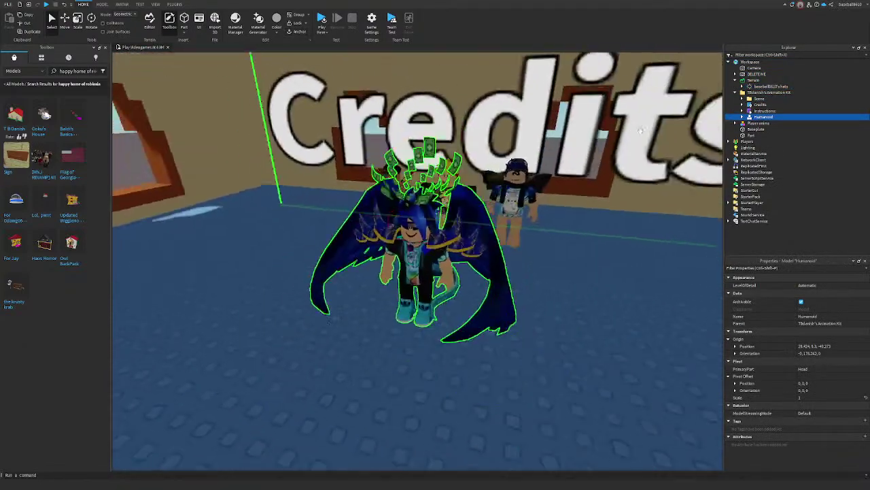
scroll(640, 130, "down", 5)
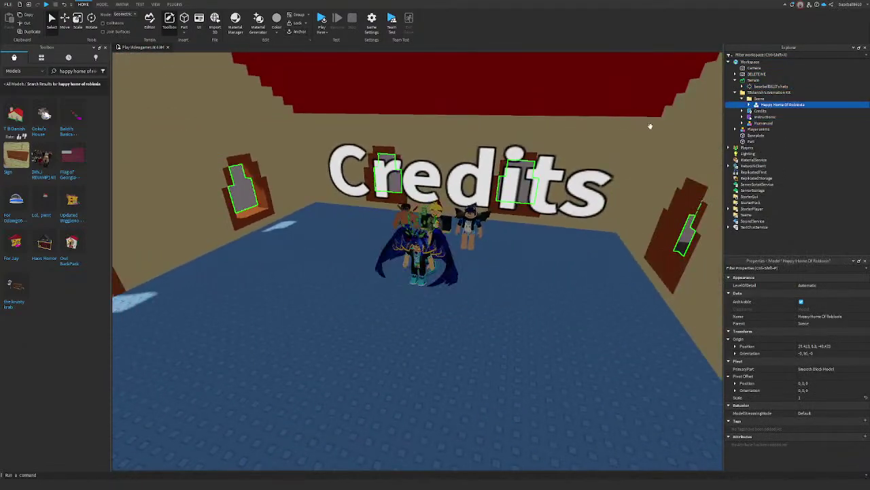
key("a")
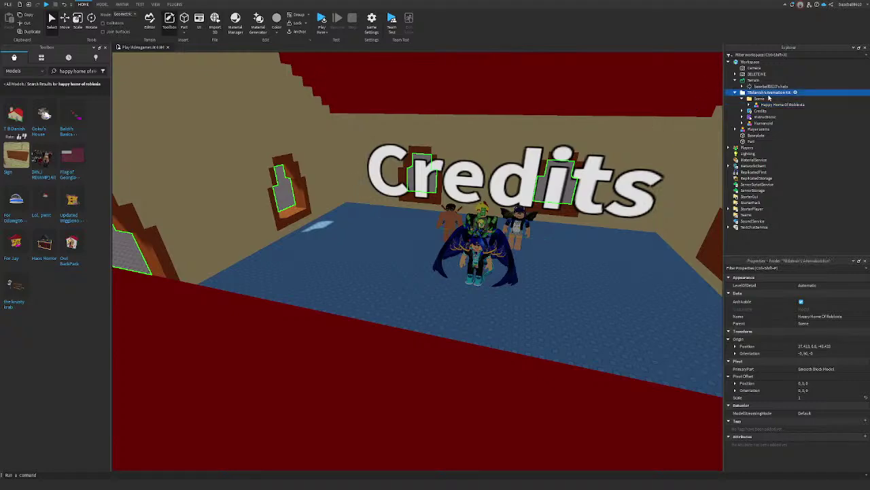
key("Delete")
Step: Search the Toolbox models for "house" and delete the DELETE ME model from the Workspace
right_click_drag(661, 117, 613, 114)
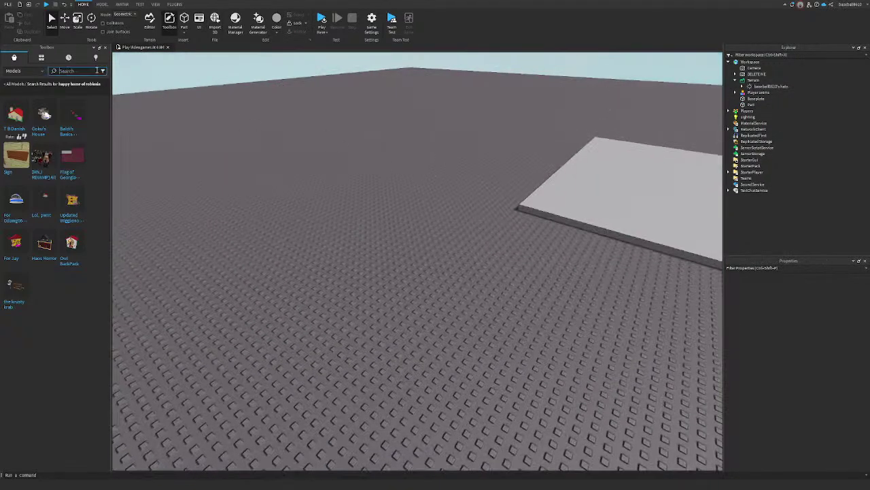
type("house")
key("Return")
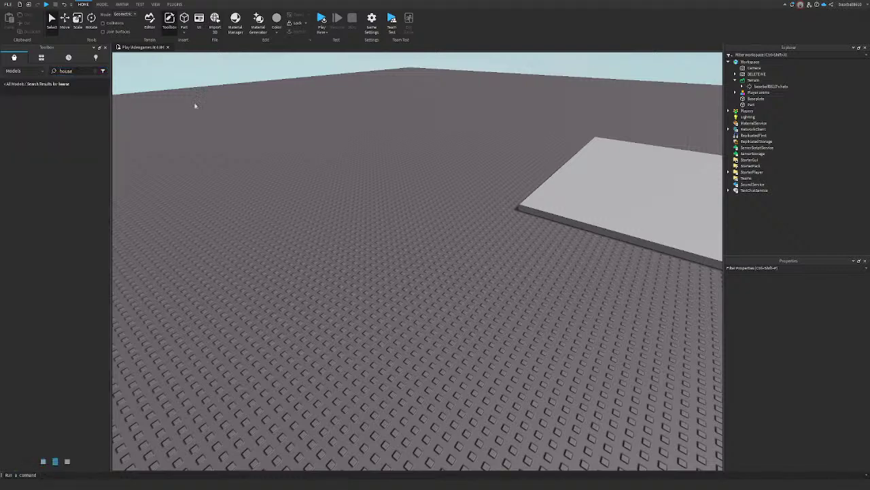
right_click_drag(419, 354, 421, 352)
left_click(751, 74)
key("Delete")
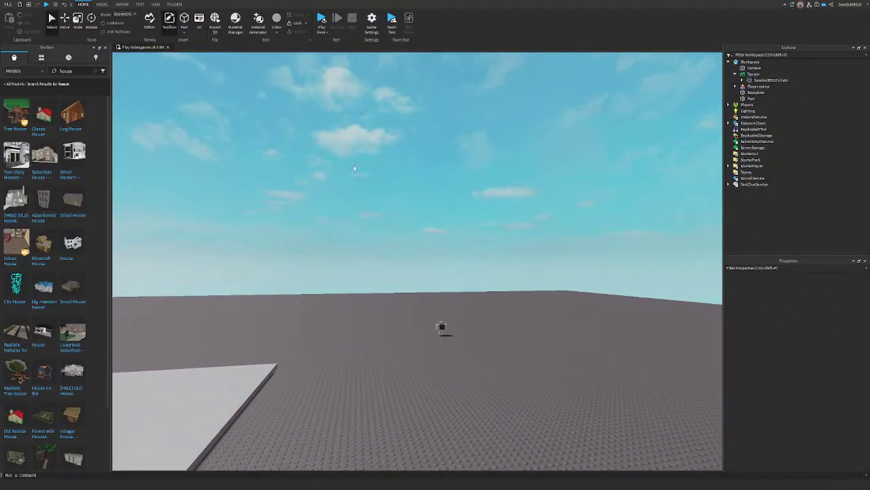
Step: Insert the Classic House model from the Toolbox results, rotate it and move it clear of the floor slab
right_click_drag(355, 168, 354, 168)
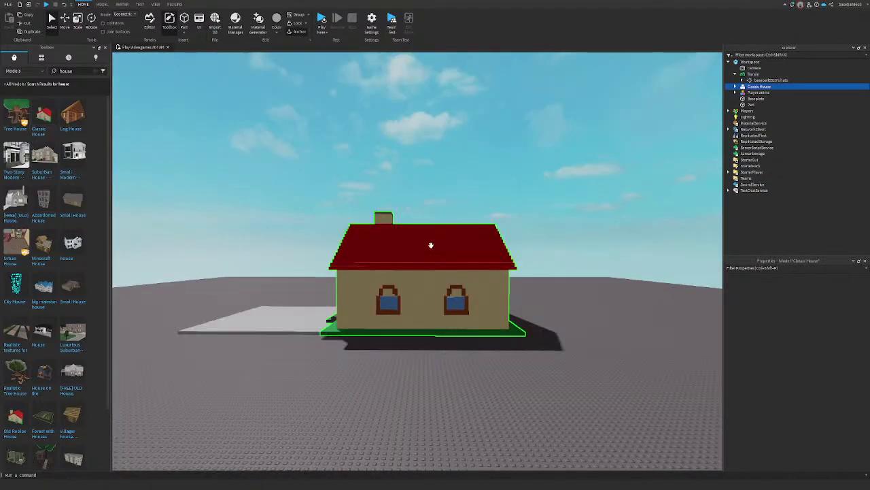
right_click_drag(432, 245, 431, 245)
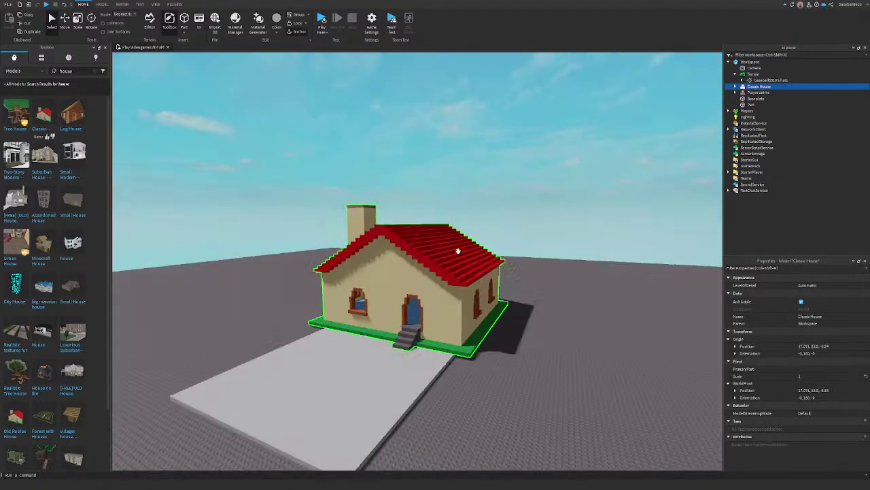
key("ctrl+r")
left_click_drag(458, 251, 544, 356)
key("ctrl+r")
key("ctrl+r")
Step: Scale the floor slab near the Classic House to about 51 by 60 studs
right_click_drag(428, 276, 461, 241)
key("w")
key("w")
key("s")
left_click(281, 374)
right_click_drag(281, 375, 279, 372)
key("w")
key("w")
right_click_drag(346, 257, 336, 254)
key("w")
left_click_drag(398, 246, 439, 178)
left_click_drag(533, 195, 563, 206, "ctrl")
key("a")
right_click_drag(571, 211, 571, 212)
left_click_drag(524, 231, 449, 178)
Step: Copy the Medium blue color of the Classic House's interior floor and apply it to the separate floor slab
right_click_drag(449, 178, 425, 210)
key("w")
left_click(424, 210)
key("s")
left_click(820, 301)
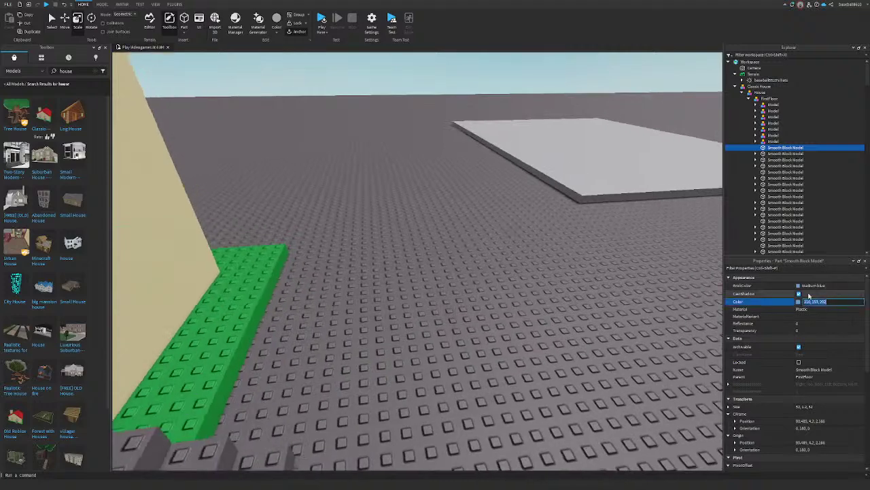
left_click(687, 170)
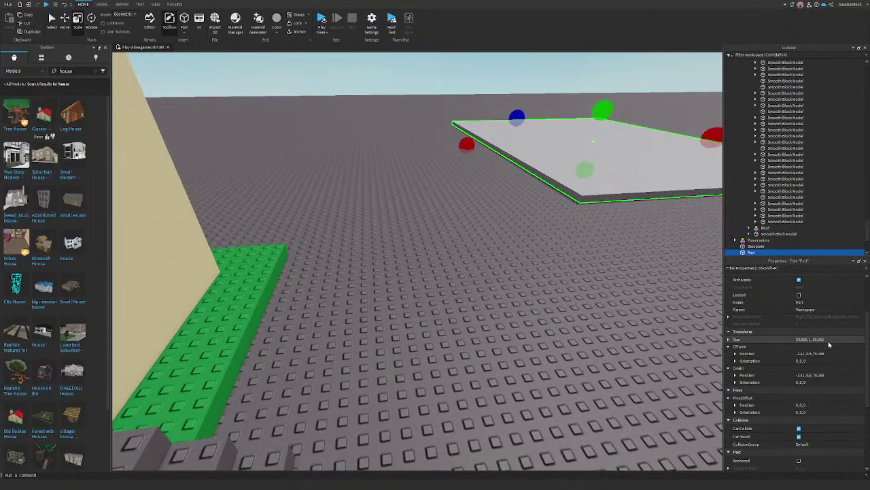
key("Return")
scroll(828, 355, "down", 3)
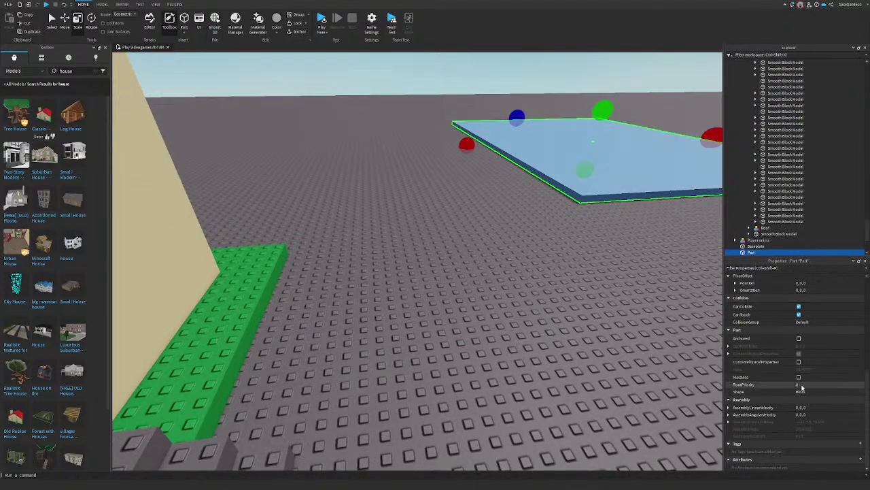
scroll(768, 442, "up", 6)
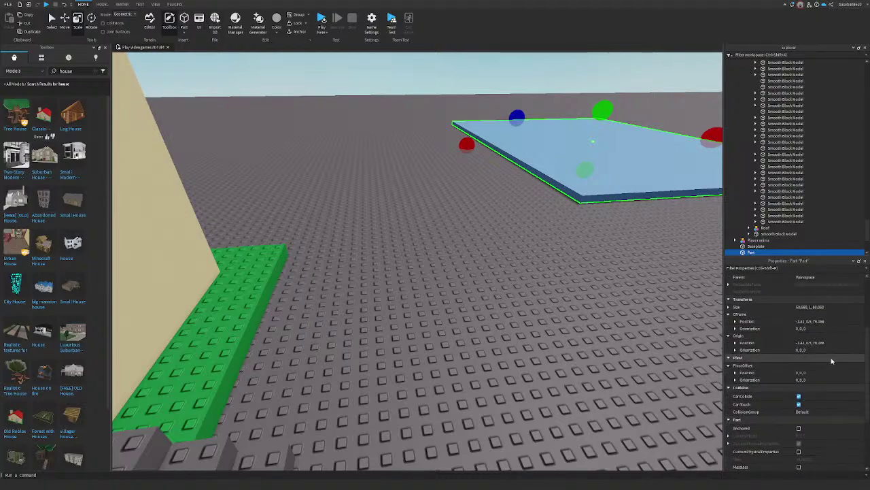
Step: Look through the Material Manager's materials for a studded surface for the blue slab and close the manager
right_click_drag(371, 202, 403, 212)
key("w")
key("a")
right_click_drag(404, 215, 402, 211)
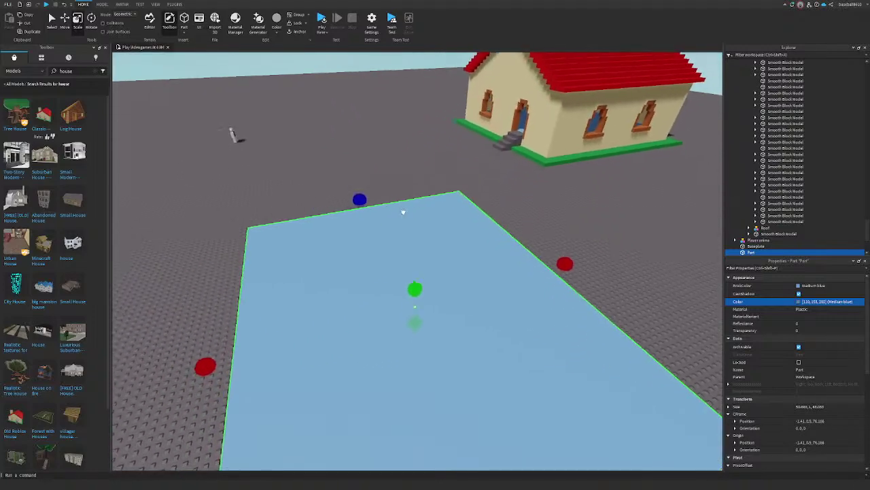
key("a")
left_click(103, 5)
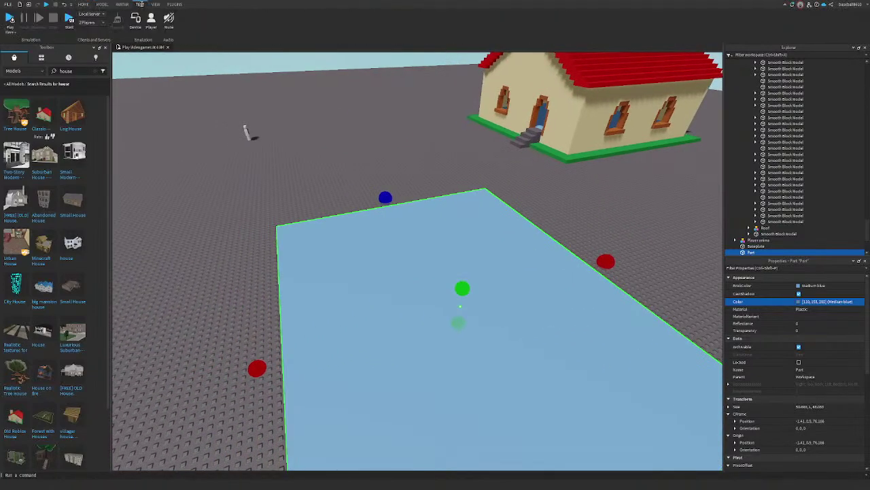
left_click(121, 4)
left_click(102, 5)
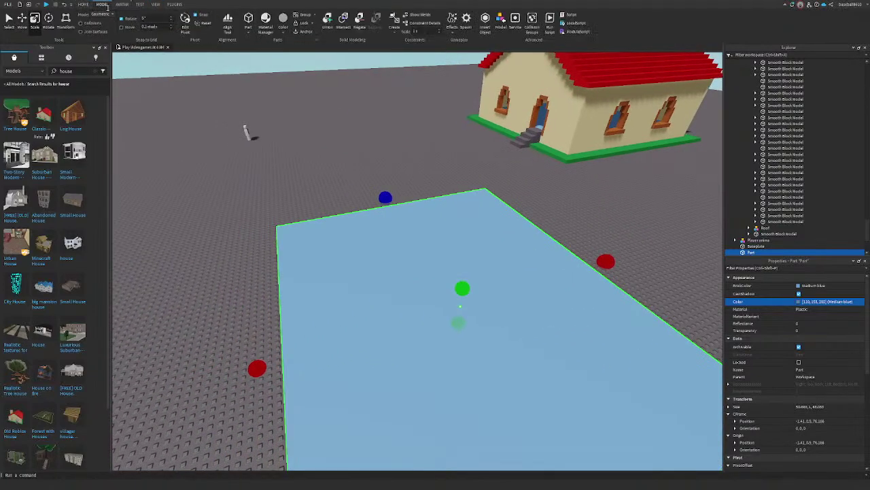
left_click(270, 32)
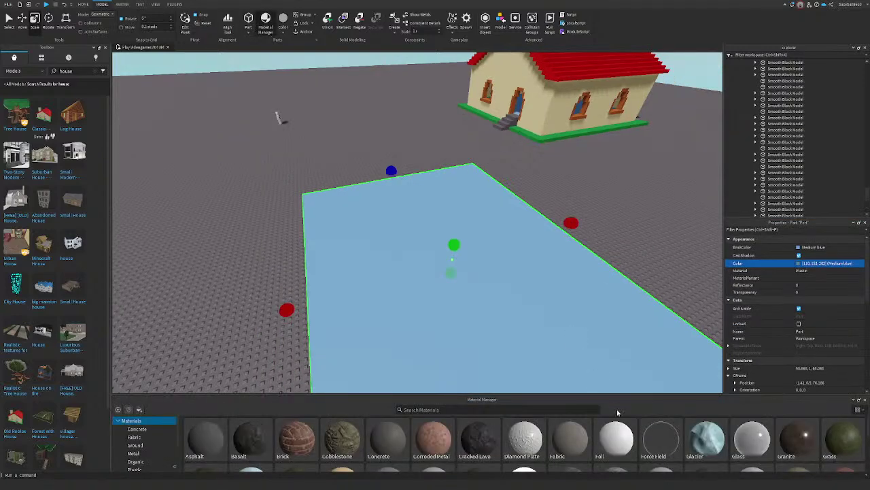
scroll(630, 423, "down", 1)
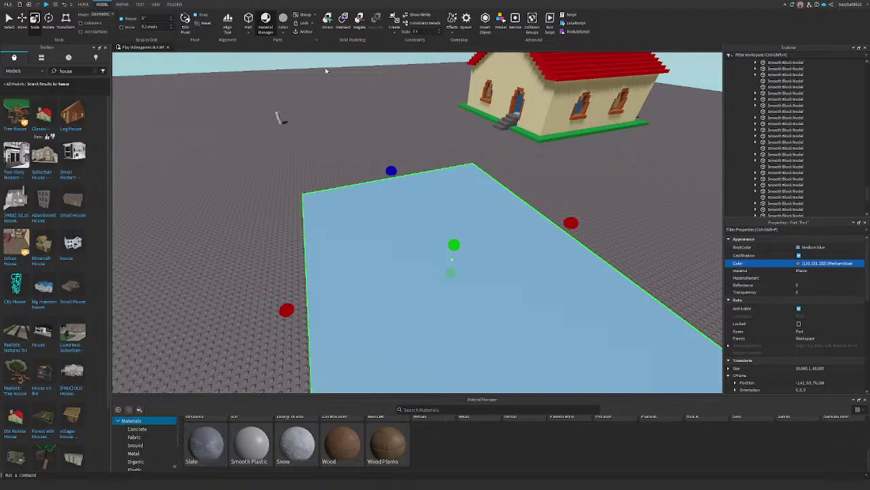
left_click(264, 23)
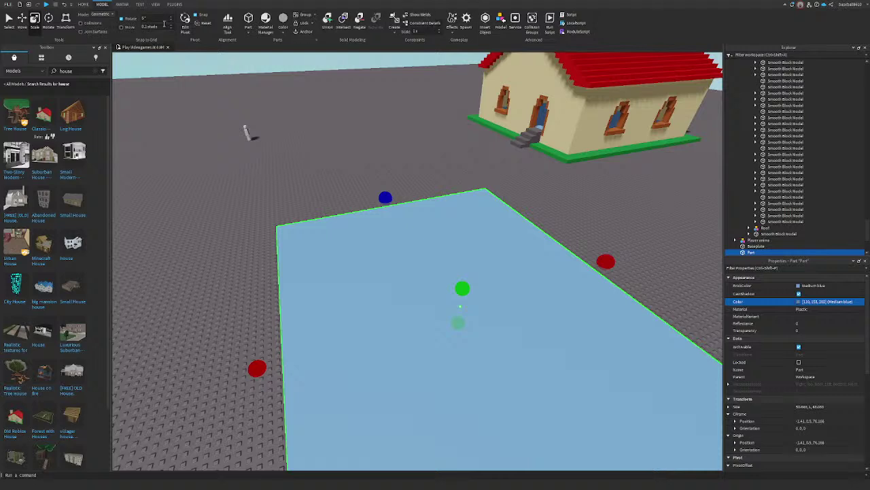
Step: Widen the blue floor slab with the Scale tool
left_click(83, 4)
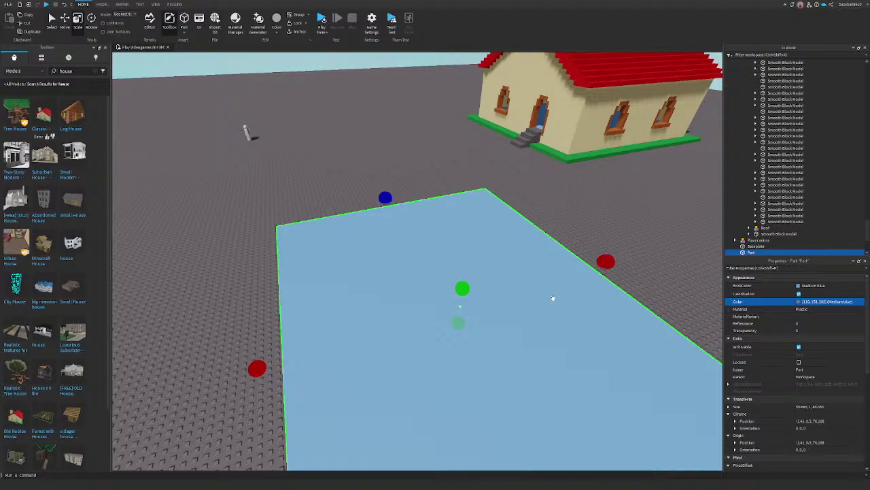
right_click_drag(552, 297, 511, 329)
key("s")
left_click_drag(382, 290, 321, 296)
key("d")
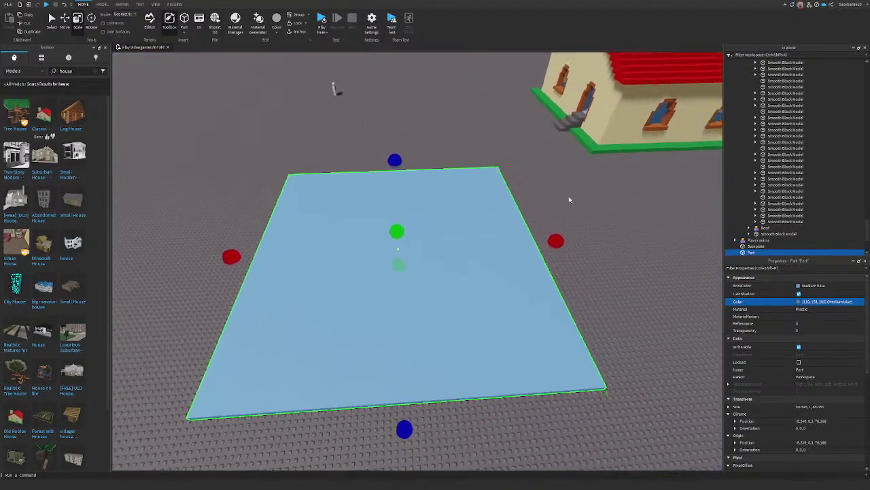
Step: Examine the properties and child objects of the Classic House's green base to find how its studs are made
right_click_drag(570, 200, 554, 175)
key("w")
left_click(491, 408)
key("s")
scroll(791, 413, "down", 3)
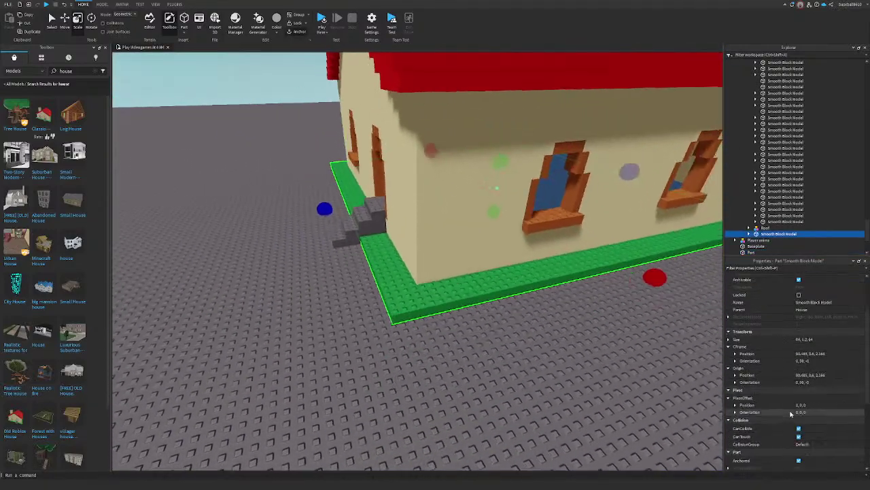
scroll(791, 413, "down", 6)
scroll(792, 412, "up", 7)
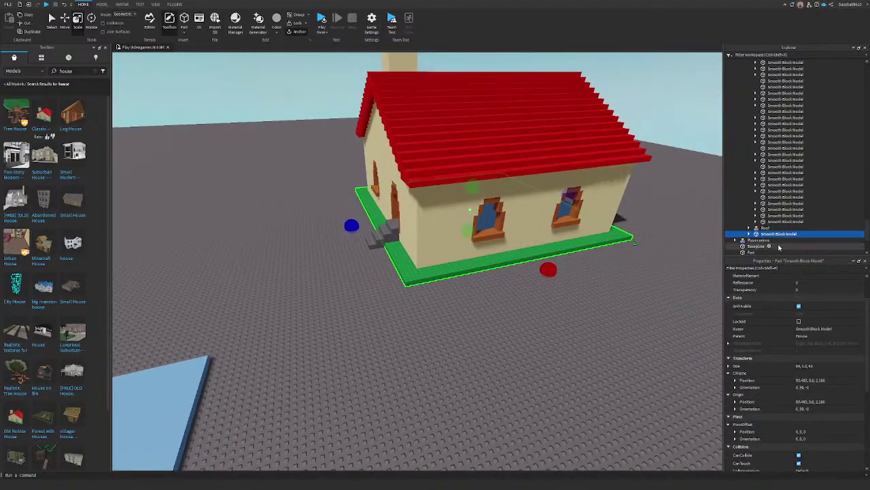
left_click(748, 234)
scroll(751, 235, "down", 1)
left_click(757, 223)
left_click(757, 218)
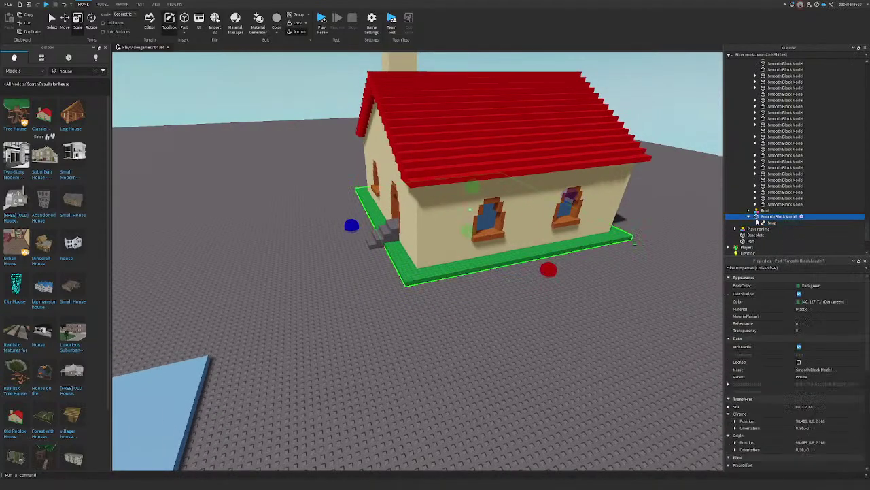
scroll(792, 347, "down", 5)
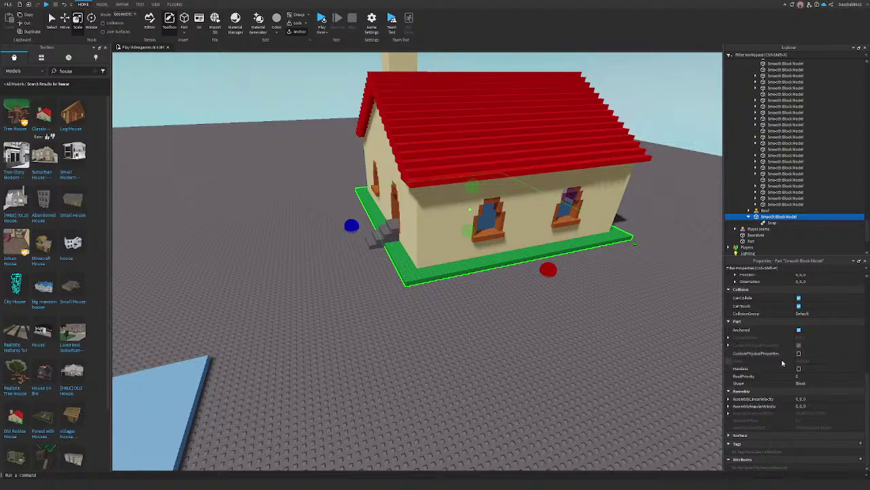
right_click_drag(698, 344, 694, 344)
scroll(831, 362, "up", 1)
scroll(855, 358, "up", 7)
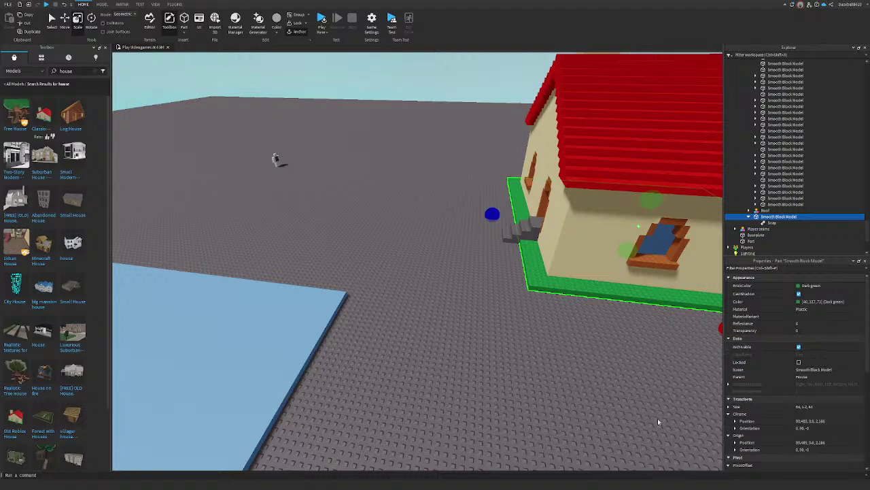
Step: Turn on move snapping in whole studs, and try a size of 1, 1, 1 on the house's green base
left_click(102, 4)
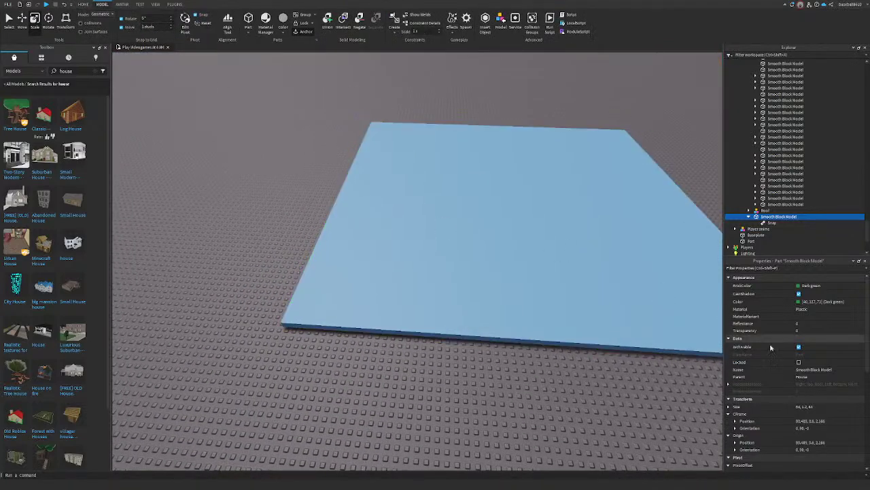
left_click(801, 408)
type("1")
key("Return")
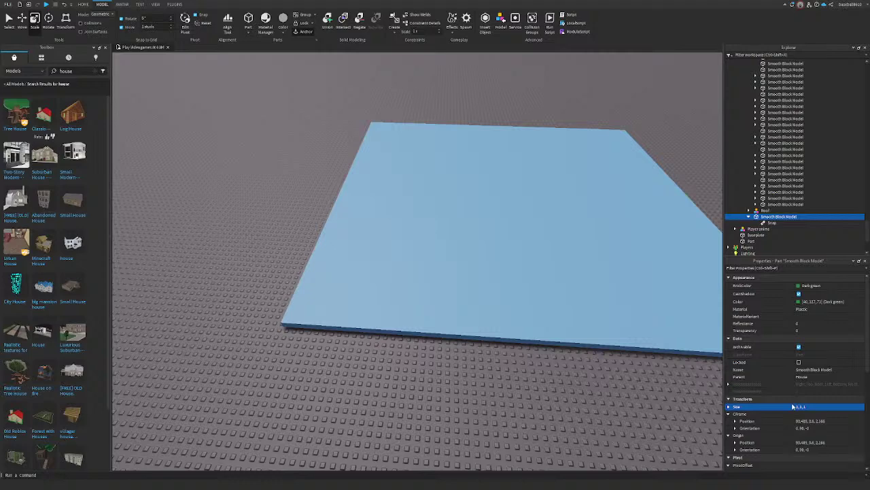
right_click_drag(521, 295, 357, 338)
key("ctrl+z")
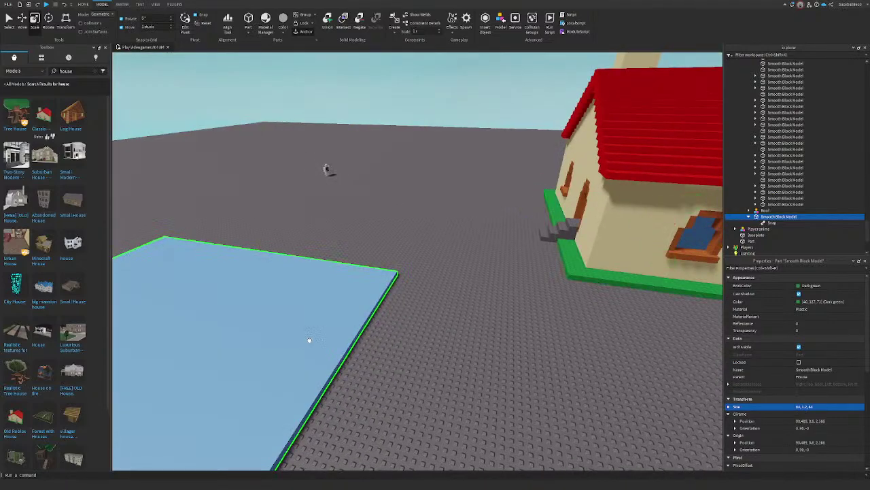
Step: Reset the blue slab's size and scale it out to 57 × 1 × 61 studs
left_click(309, 339)
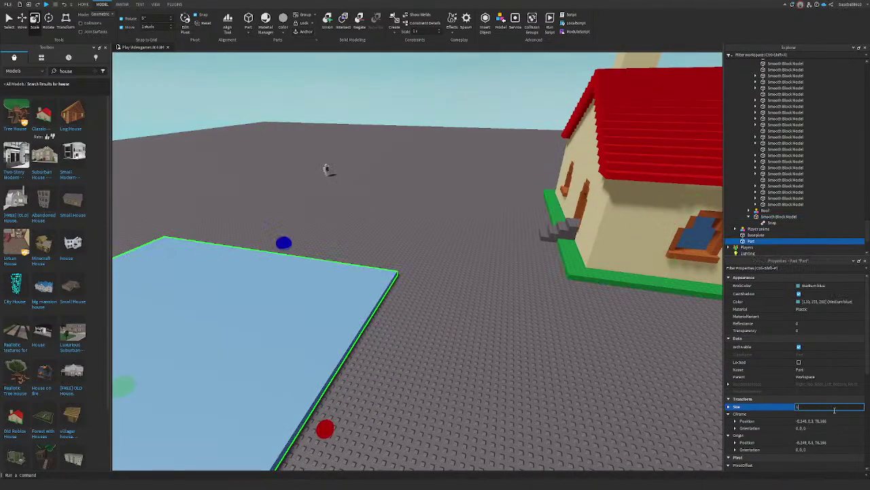
key("Return")
key("f")
scroll(455, 232, "down", 5)
left_click_drag(455, 232, 612, 340)
left_click_drag(396, 227, 494, 179)
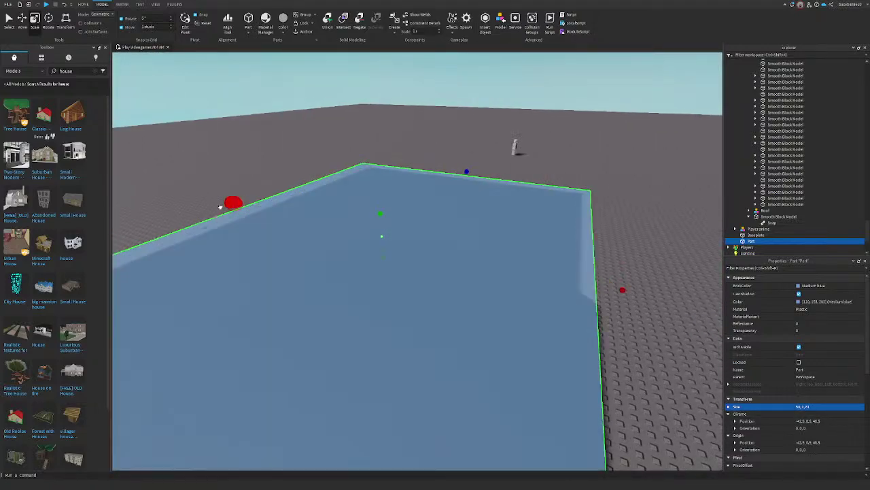
left_click_drag(221, 206, 192, 196, "ctrl")
scroll(153, 102, "up", 4)
Step: Close the Toolbox to give the viewport more room
left_click(94, 71)
left_click(104, 48)
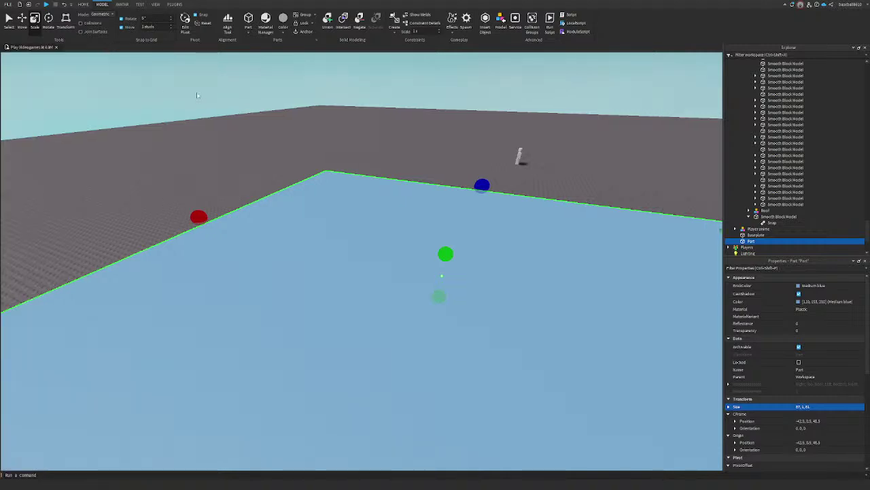
right_click_drag(197, 95, 220, 122)
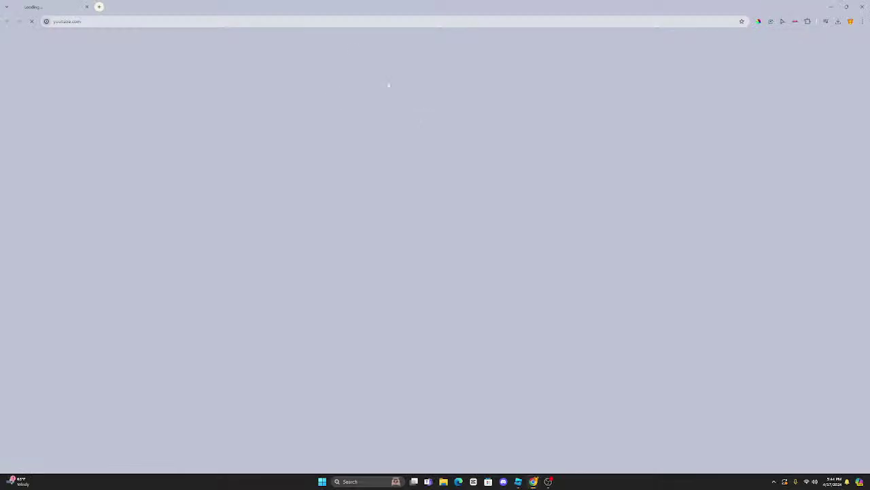
Step: Switch to the browser, search YouTube for "how to add studs in roblox studio" and place its window over Roblox Studio
left_click_drag(381, 6, 869, 265)
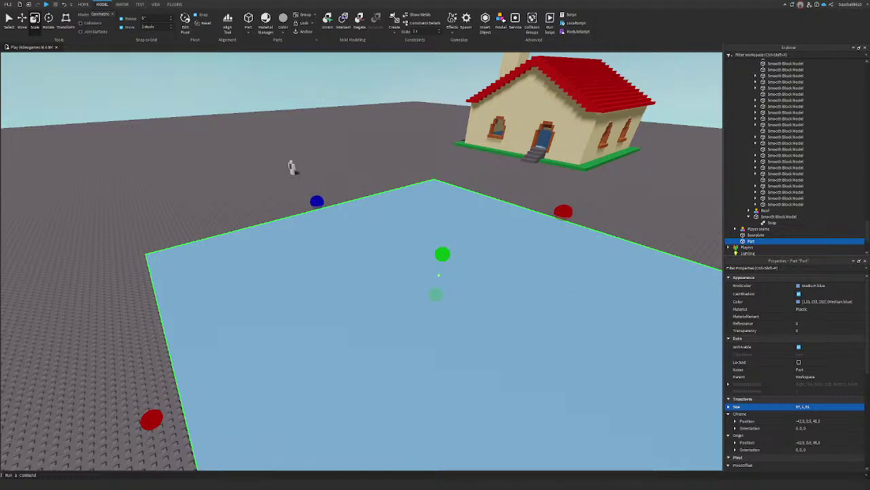
left_click_drag(869, 277, 507, 187)
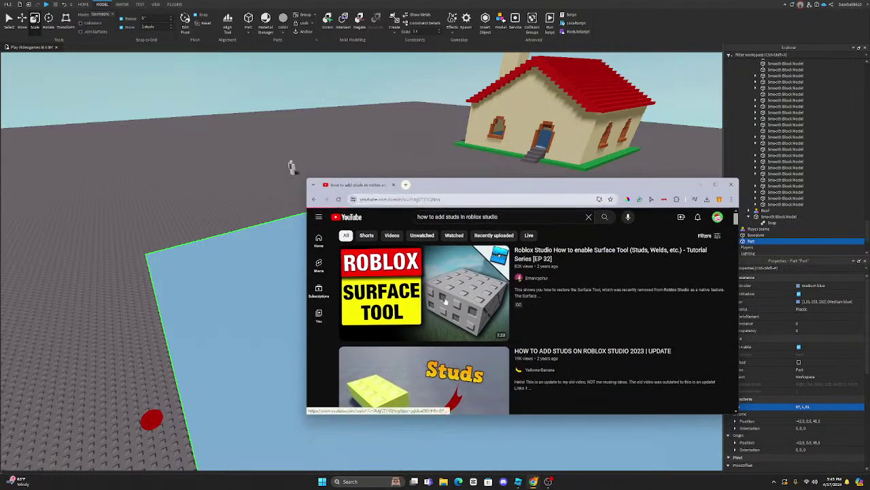
Step: Watch the start of the Surface Tool tutorial video to see which plugin it uses, and close the browser
left_click(381, 309)
left_click(371, 360)
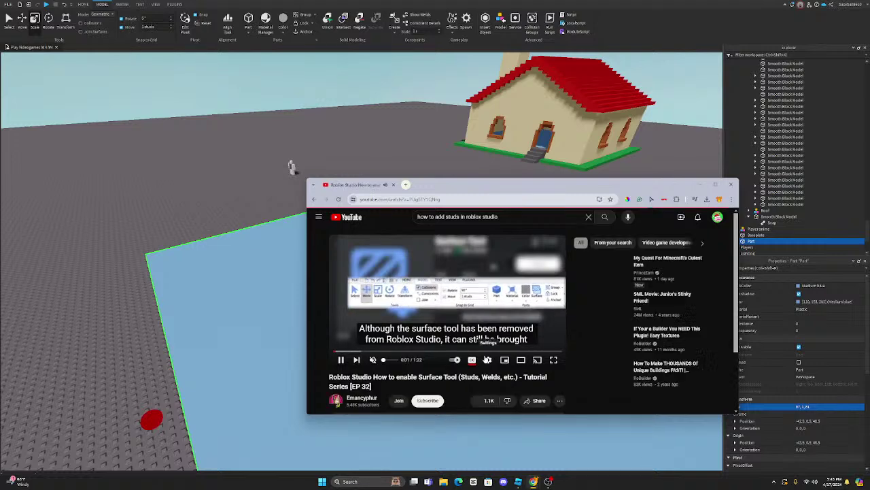
left_click_drag(383, 361, 385, 360)
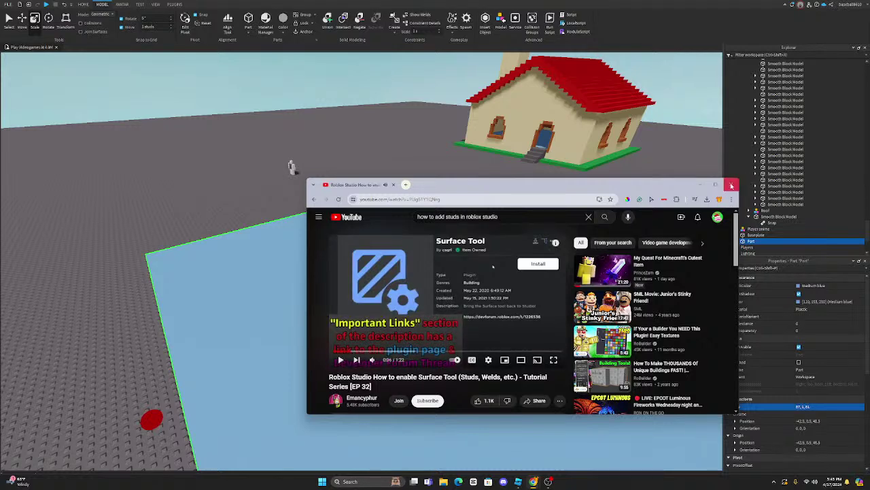
left_click(731, 185)
Step: Search the Toolbox's plugins for "surface tool"
left_click(83, 5)
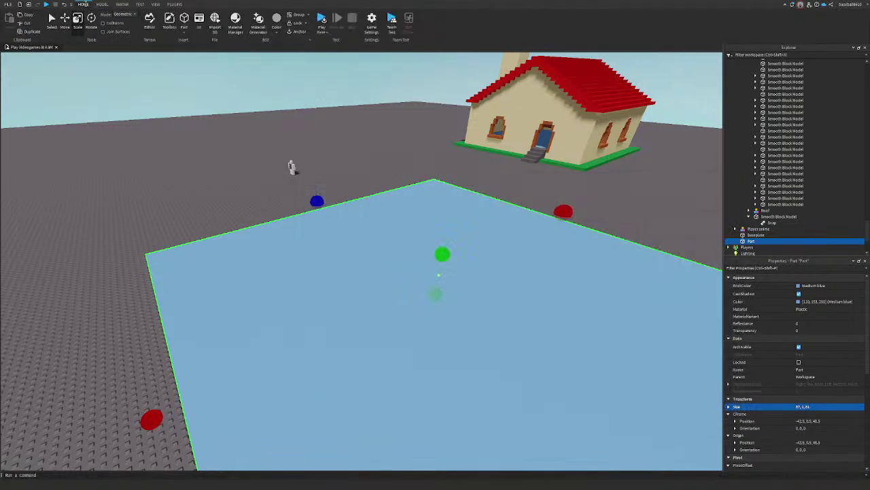
left_click(149, 21)
left_click(24, 71)
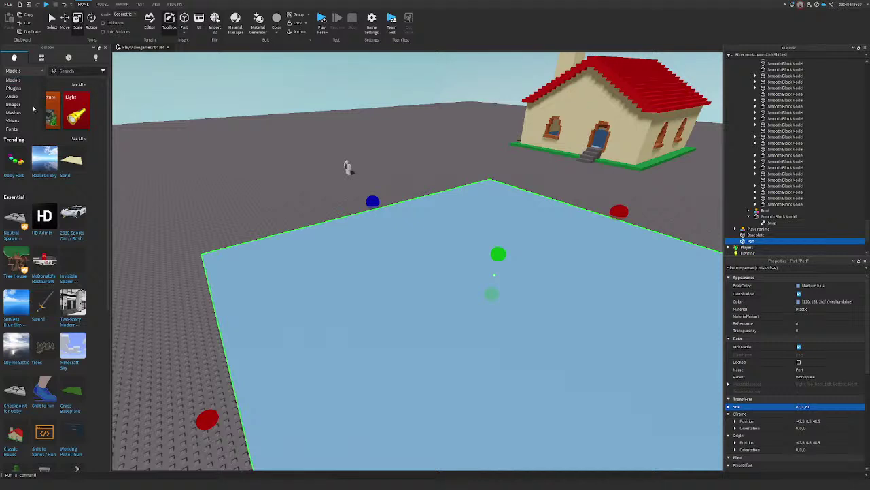
left_click(13, 87)
left_click(75, 70)
type("s")
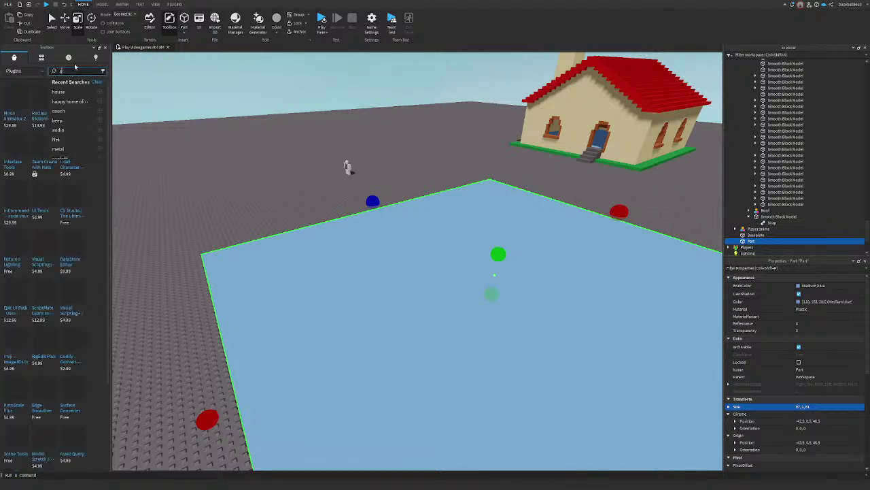
type("urface tool")
key("Return")
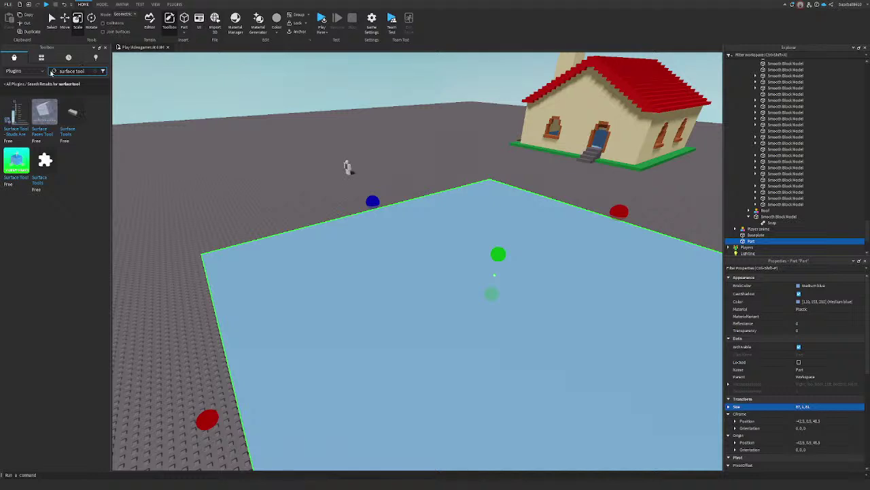
Step: Install the free plugin "Surface Tool - Studs Are Back!" after a look at Surface Faces Tool
left_click(45, 112)
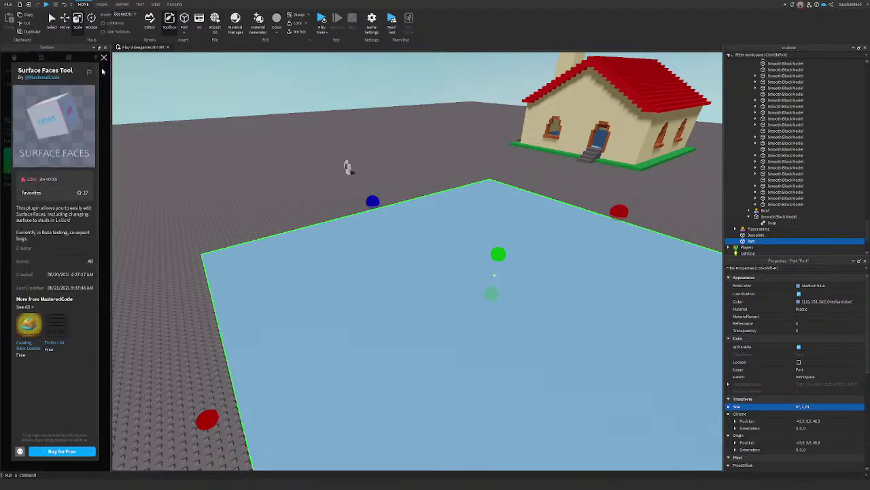
left_click(105, 58)
left_click(21, 114)
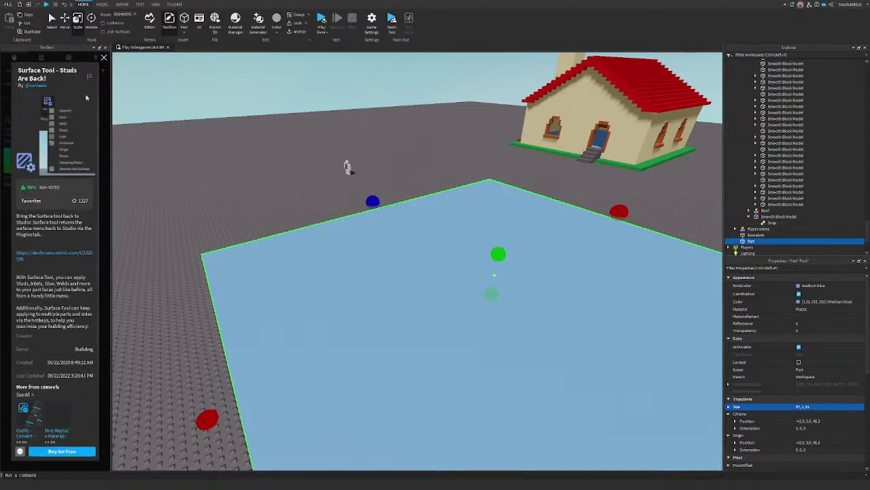
left_click(85, 454)
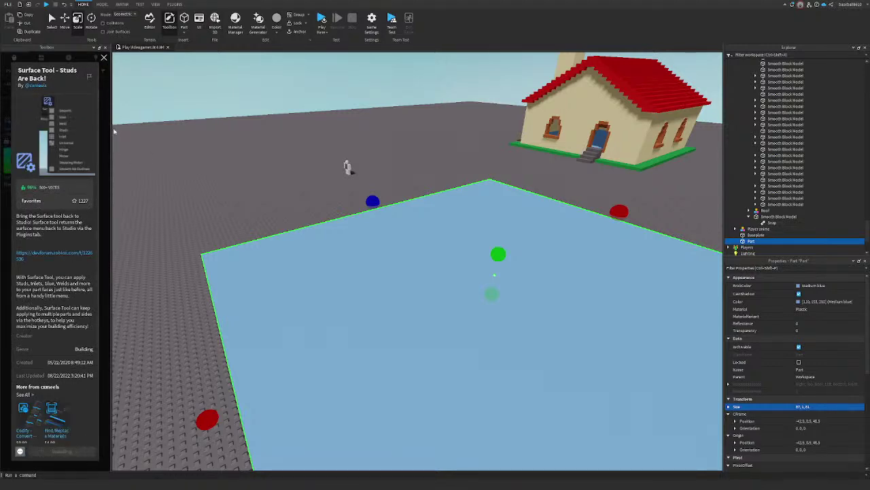
left_click(105, 59)
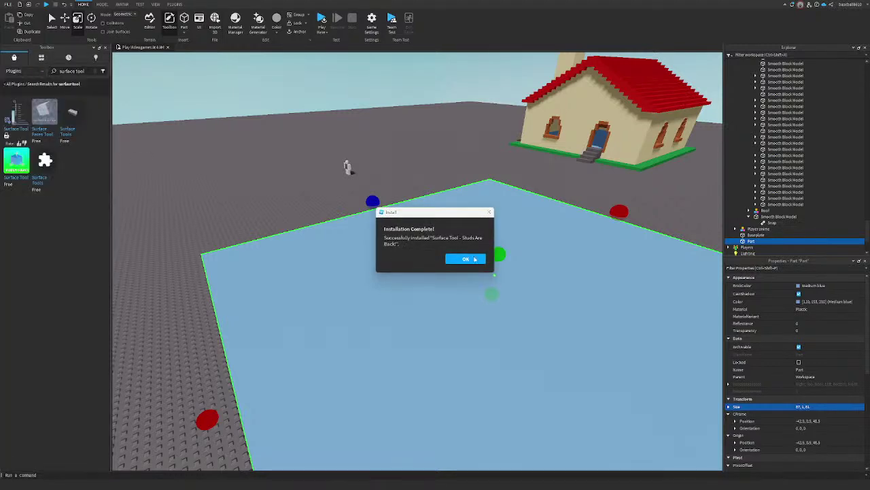
left_click(473, 258)
Step: Bring up the installed plugins' management window and disable the Custom NPC Maker plugin
left_click(175, 4)
left_click(13, 27)
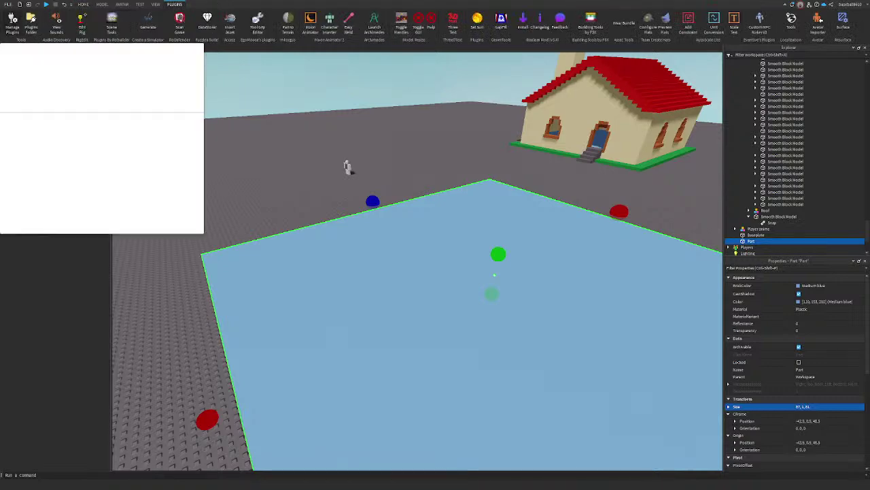
left_click_drag(103, 45, 423, 134)
scroll(469, 232, "down", 5)
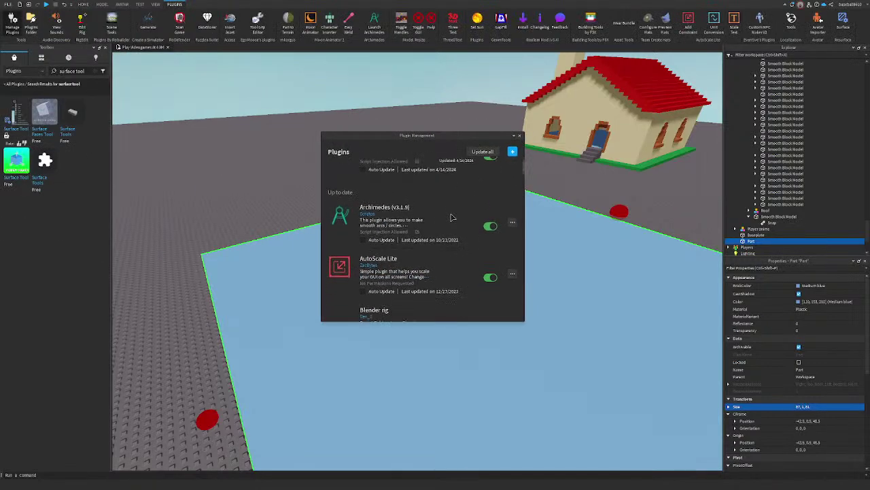
scroll(491, 221, "up", 3)
scroll(491, 221, "up", 1)
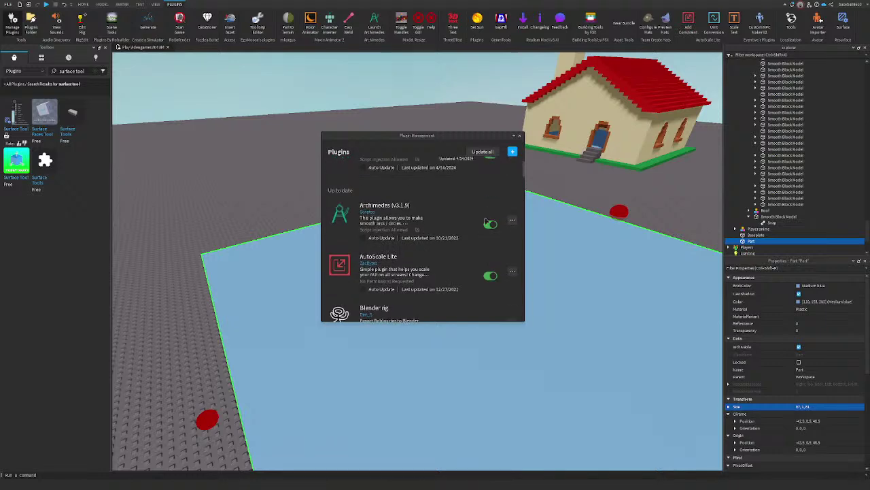
left_click(491, 230)
scroll(493, 230, "down", 2)
scroll(497, 232, "down", 4)
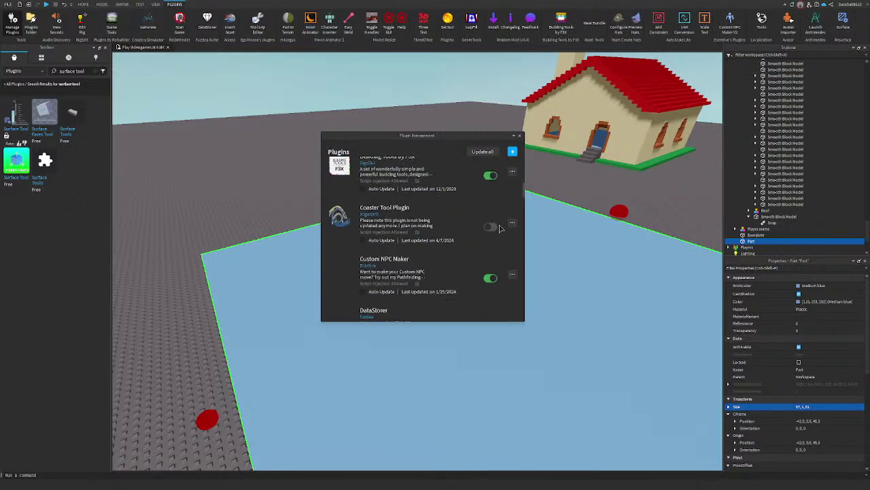
scroll(504, 231, "down", 1)
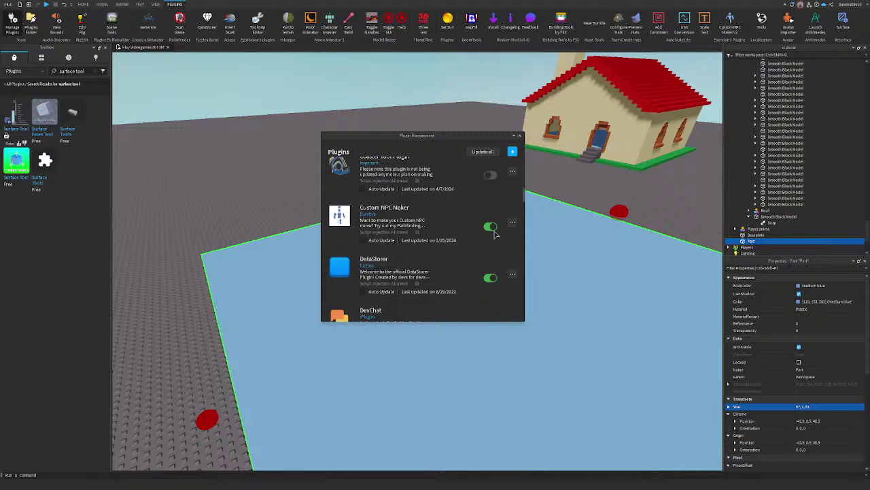
left_click(492, 229)
Step: Disable the plugin that provides the Part to Terrain tool
scroll(495, 232, "down", 5)
scroll(495, 230, "up", 3)
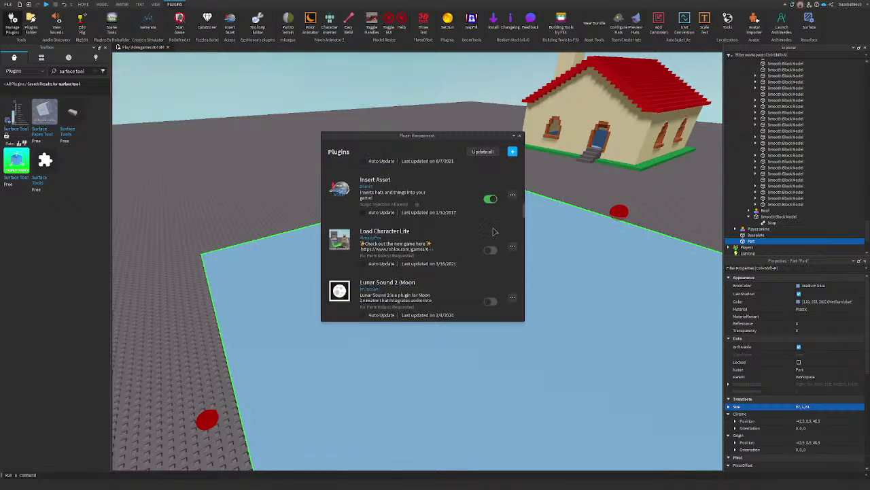
scroll(494, 231, "down", 4)
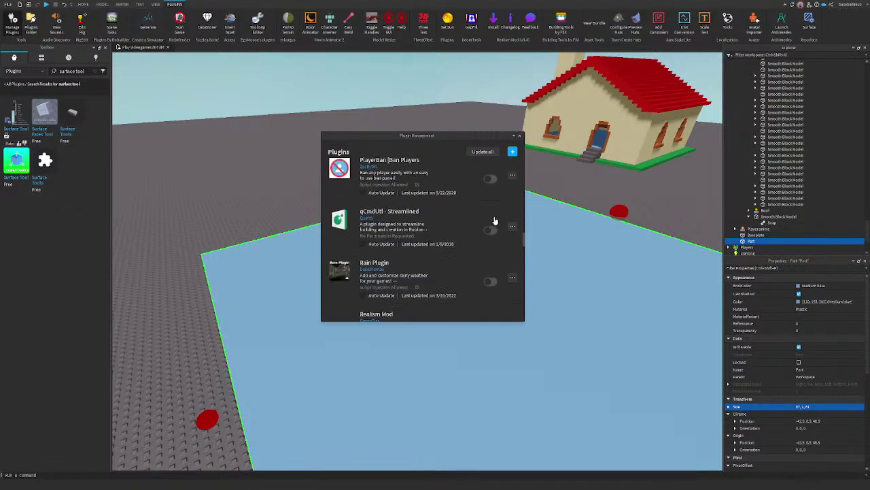
scroll(495, 221, "up", 3)
left_click(492, 229)
Step: Disable the Wear Bundle plugin and close the plugin management window
scroll(497, 235, "down", 2)
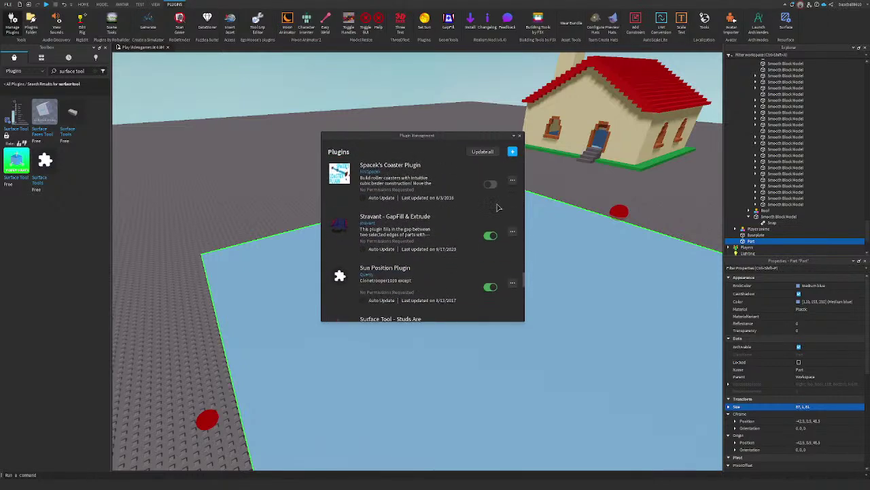
scroll(497, 208, "down", 2)
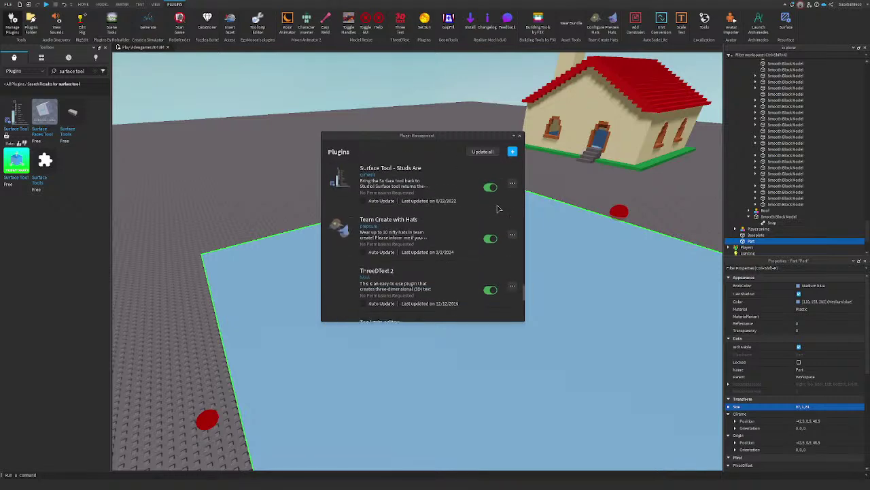
scroll(493, 211, "down", 2)
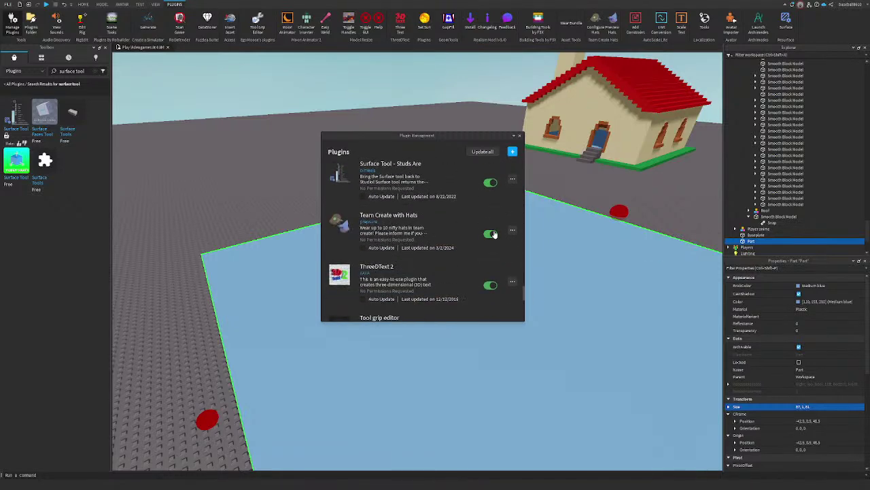
scroll(493, 193, "down", 2)
scroll(496, 197, "up", 1)
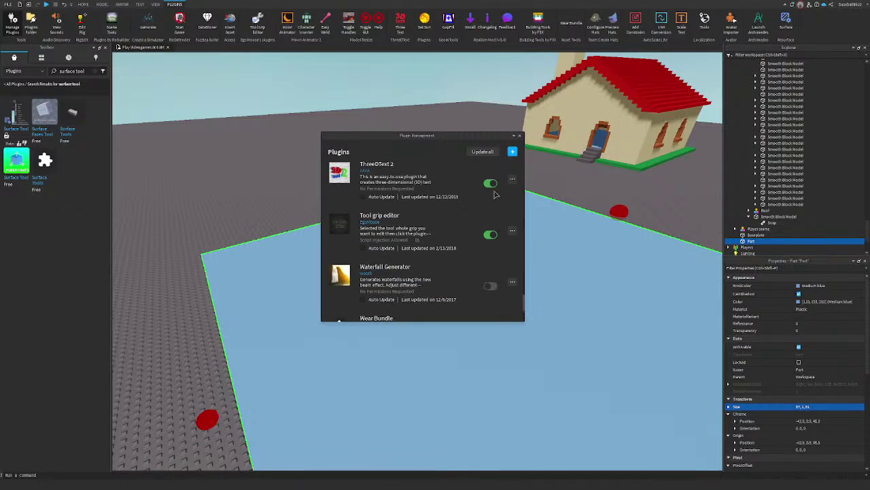
scroll(499, 203, "down", 1)
scroll(500, 203, "down", 2)
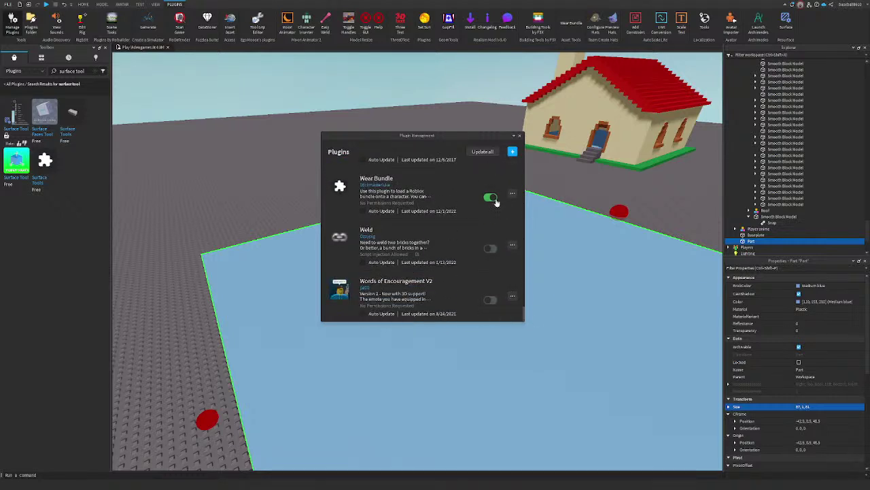
left_click(491, 196)
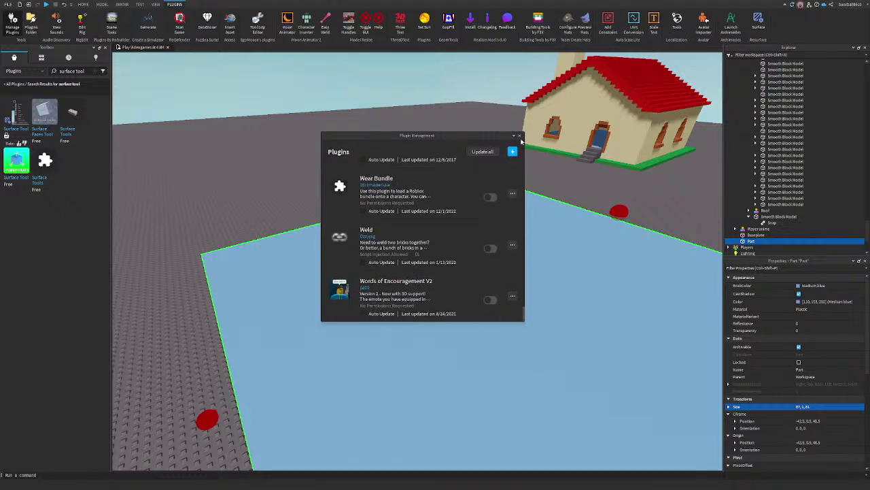
left_click(520, 137)
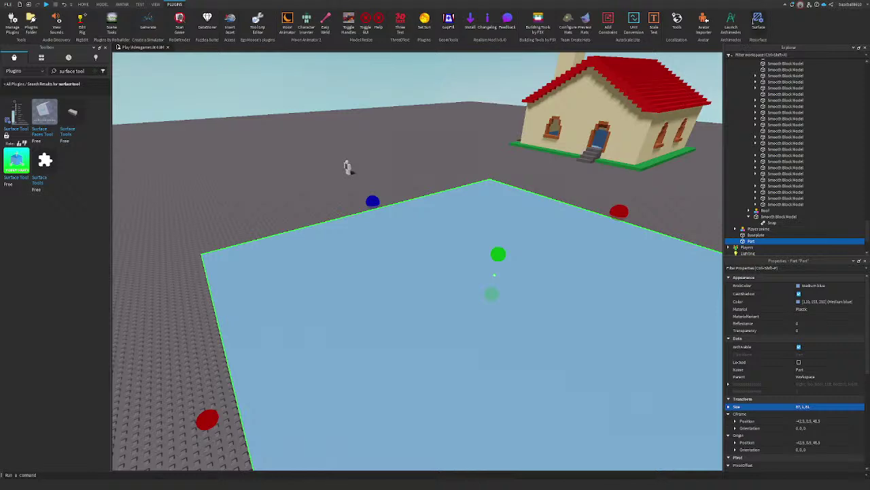
Step: Apply the Studs surface to the top face of the blue floor slab
left_click(758, 20)
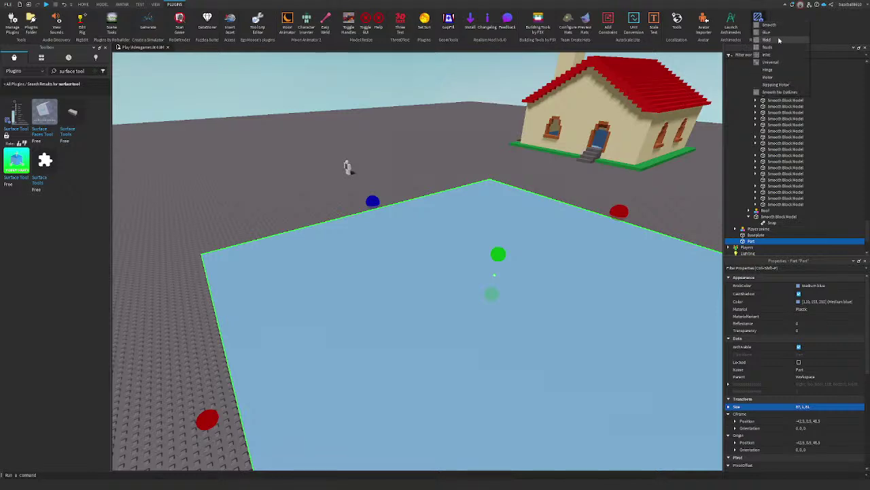
left_click(779, 44)
left_click(519, 288)
Step: Duplicate the blue slab and turn the copy into a 57 × 12 × 1 wall standing on one edge of the floor
right_click_drag(279, 249, 278, 249)
right_click_drag(327, 232, 448, 249)
key("a")
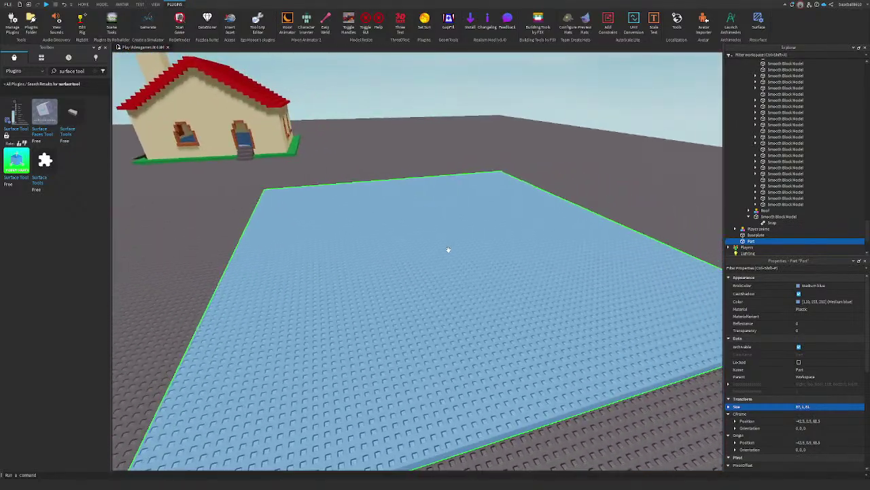
key("ctrl+3")
key("ctrl+d")
left_click_drag(604, 210, 347, 309)
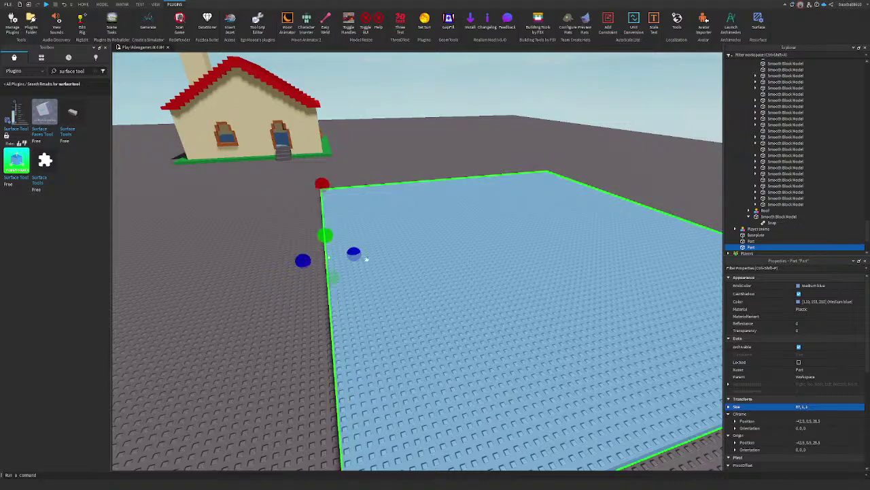
left_click_drag(324, 236, 322, 208)
left_click_drag(322, 208, 322, 181)
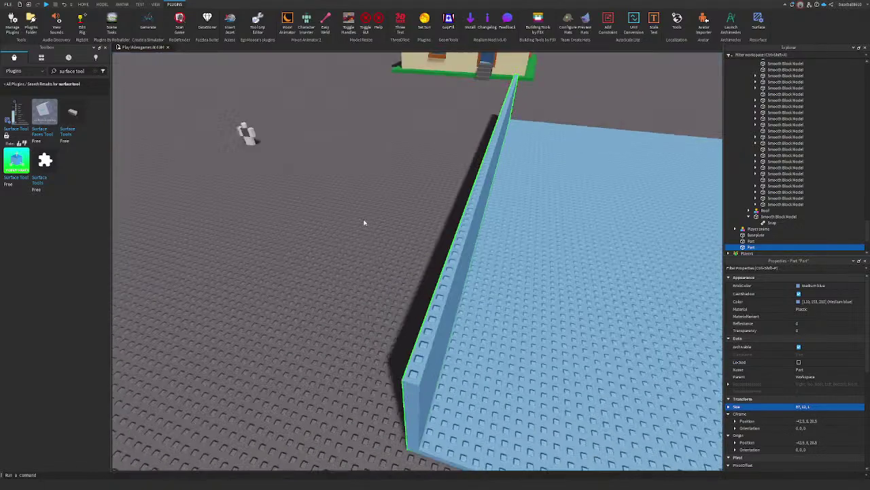
right_click_drag(364, 222, 462, 227)
left_click_drag(462, 227, 474, 247)
Step: Colour the new wall 215, 197, 154 to match the brick-yellow walls of the Classic House
right_click_drag(474, 248, 472, 151)
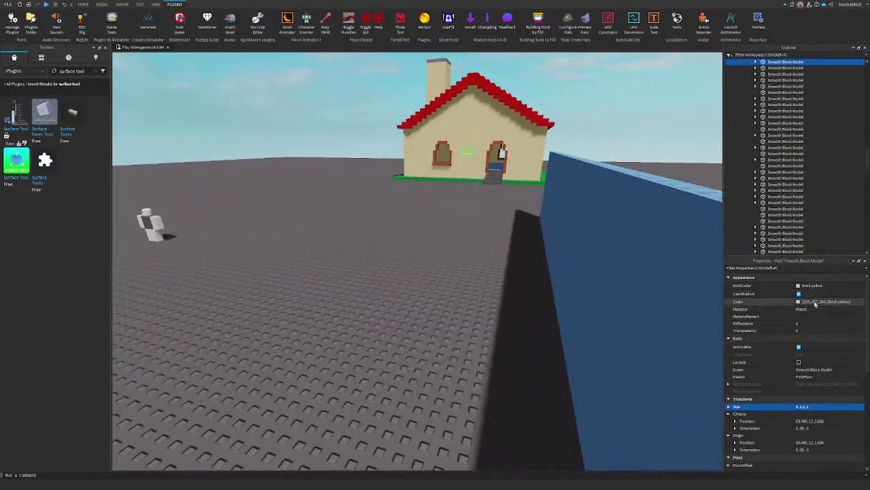
left_click(843, 302)
left_click(841, 302)
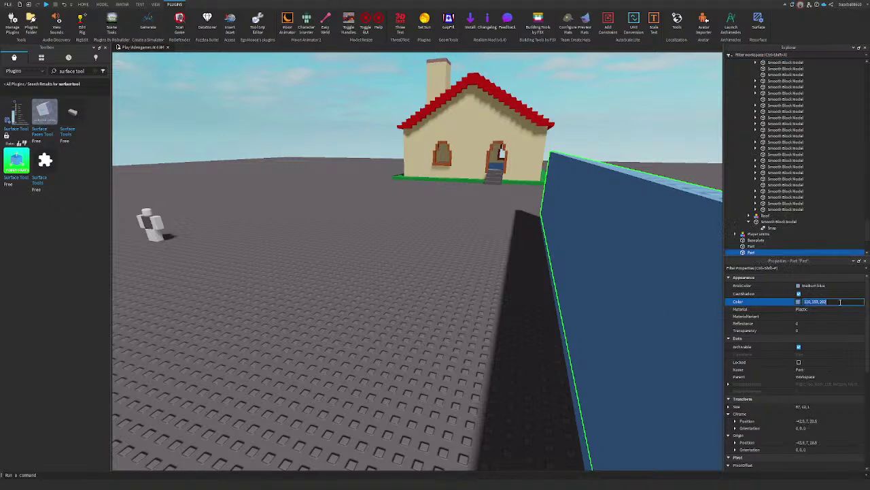
type("215, 197, 154")
key("Return")
Step: Scale the brick-yellow wall upward to a height of 30 studs
key("d")
right_click_drag(560, 274, 560, 274)
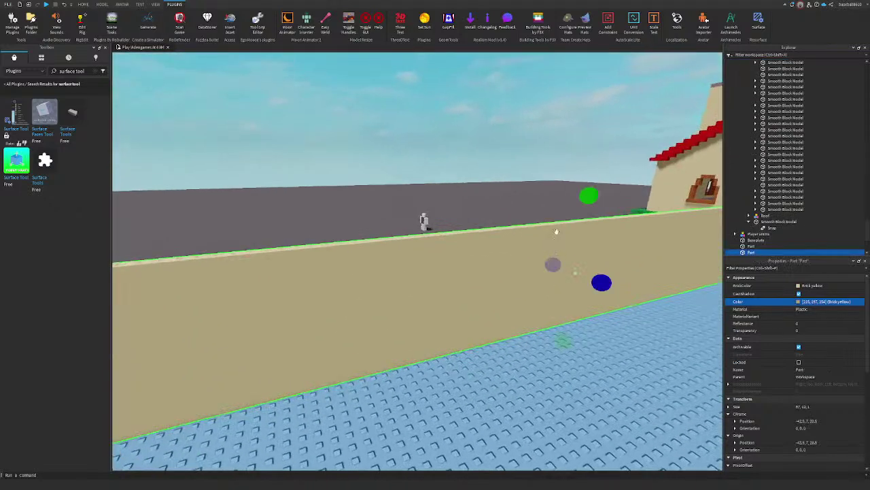
key("s")
left_click_drag(589, 195, 545, 166)
Step: Duplicate the tall wall and move the copy to the opposite edge of the floor
key("a")
right_click_drag(545, 168, 545, 167)
key("ctrl+2")
key("ctrl+d")
key("s")
left_click_drag(388, 208, 576, 310)
Step: Duplicate a wall, rotate the copy 90° and fit it along an open side of the floor
key("ctrl+d")
key("ctrl+r")
key("a")
key("a")
key("d")
key("ctrl+3")
right_click_drag(575, 311, 494, 311)
key("d")
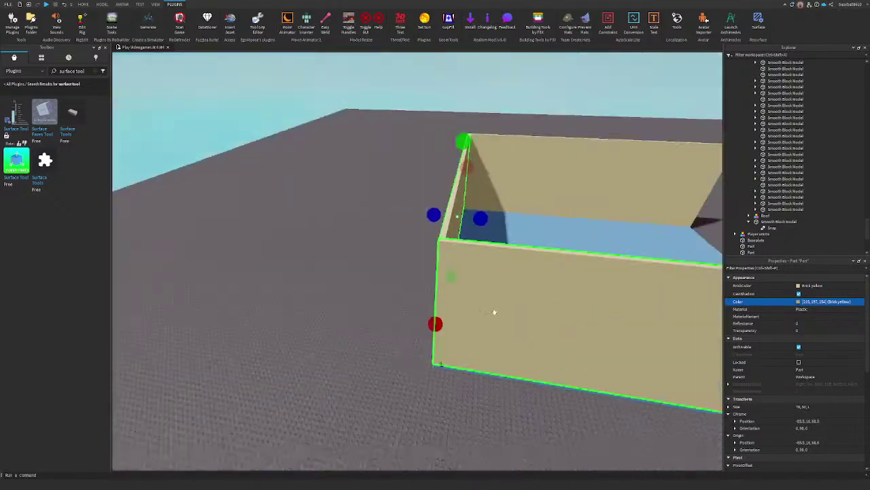
Step: Duplicate the rotated wall and move the copy to the remaining open side to enclose the room
key("ctrl+d")
key("ctrl+2")
left_click_drag(380, 277, 509, 267)
key("d")
left_click(543, 311)
Step: Inspect the walled room from above, focus on the player rig, and compare the rig's scale with the walls
right_click_drag(542, 312, 538, 329)
key("w")
key("e")
key("w")
key("w")
key("e")
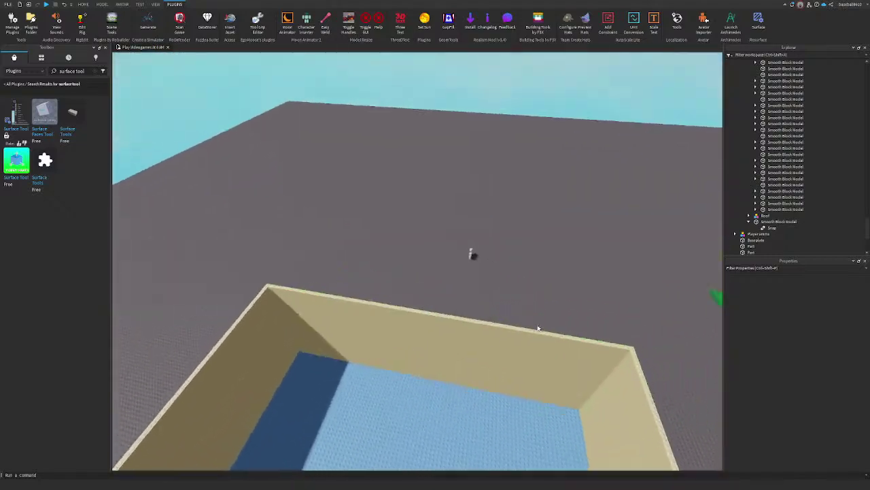
scroll(536, 289, "up", 5)
left_click(446, 282)
key("f")
right_click_drag(478, 294, 485, 235)
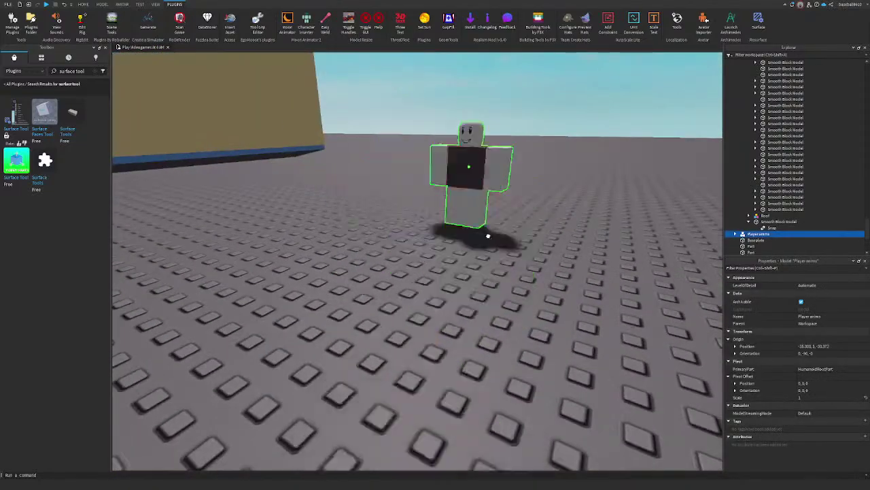
scroll(485, 235, "up", 3)
left_click(610, 305)
right_click_drag(610, 306, 610, 306)
scroll(568, 272, "up", 4)
scroll(566, 268, "up", 4)
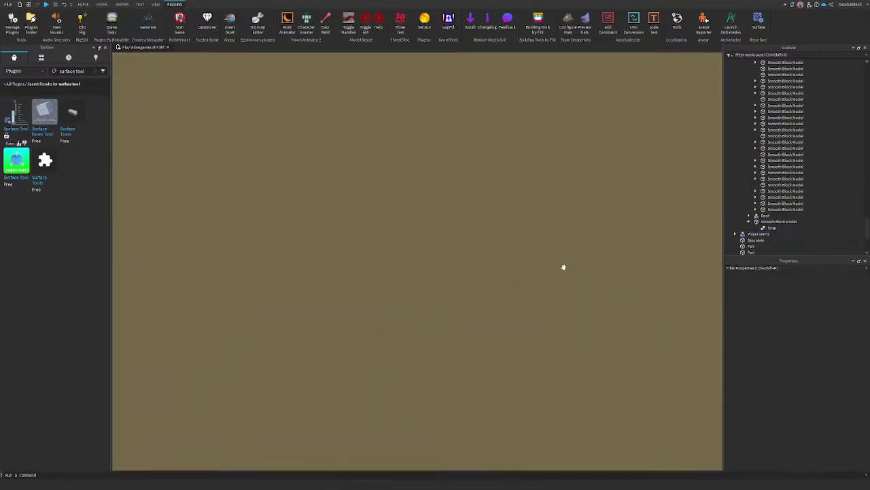
Step: Examine the walled room inside and out and compare it with the interior of the Classic House
scroll(563, 266, "down", 4)
scroll(806, 204, "up", 8)
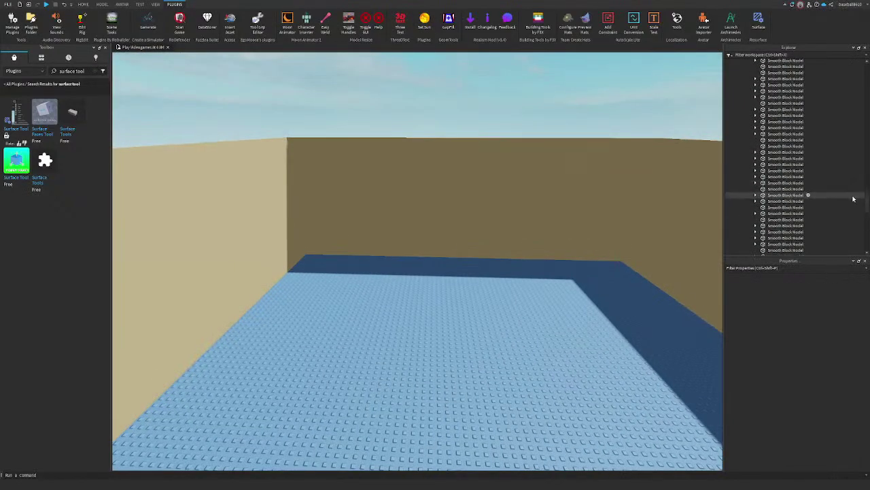
scroll(575, 187, "down", 4)
right_click_drag(577, 188, 575, 187)
scroll(518, 191, "up", 5)
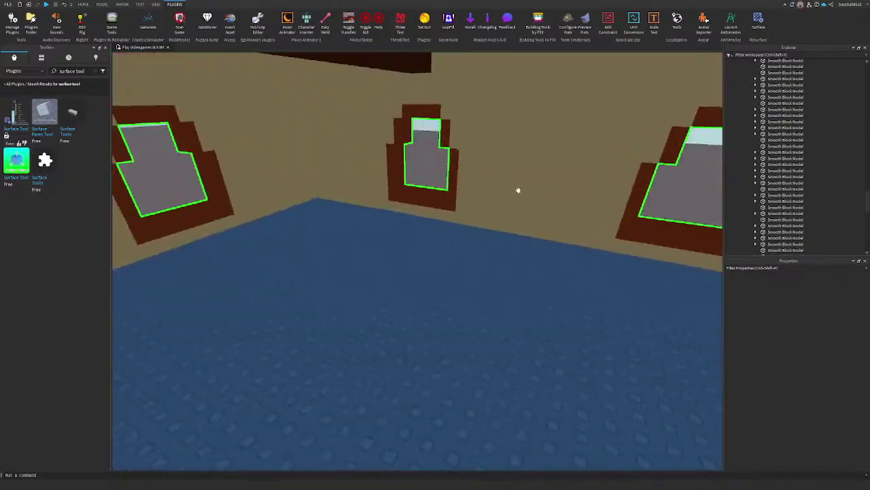
right_click_drag(517, 190, 514, 191)
scroll(516, 195, "up", 4)
scroll(515, 191, "up", 8)
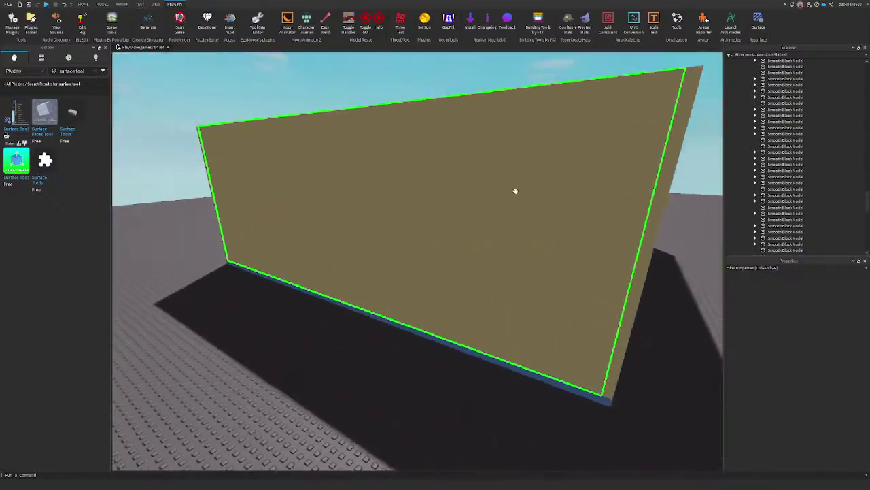
Step: Fit the floor between the walls and scale the walls down to the floor's underside at 32 studs high
left_click(497, 295)
key("f")
right_click_drag(497, 296, 543, 314)
key("ctrl+3")
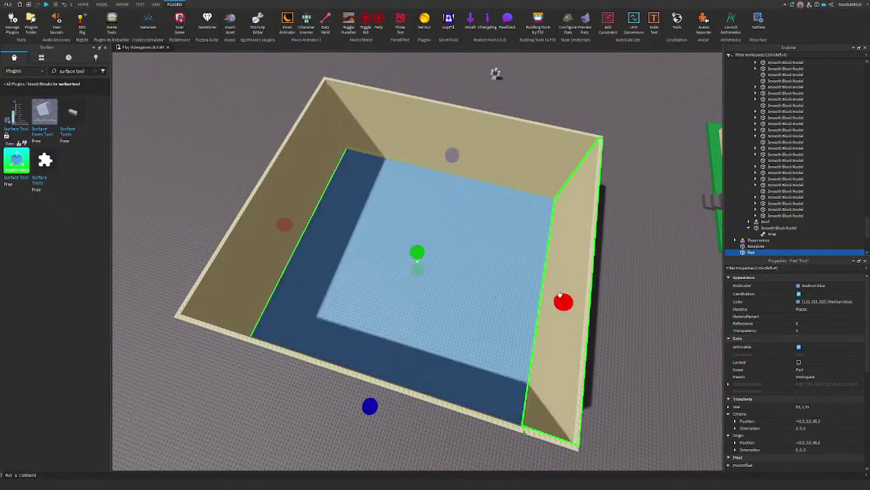
left_click_drag(444, 184, 434, 185)
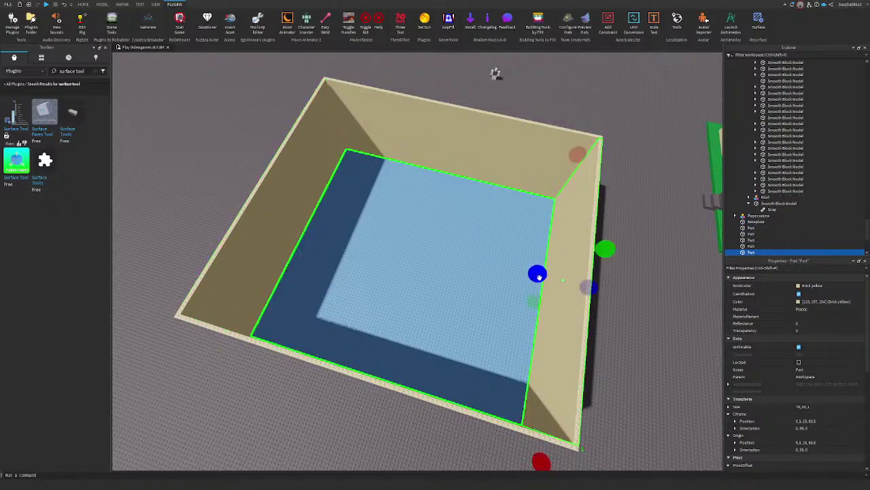
left_click_drag(533, 300, 534, 306)
scroll(432, 255, "up", 5)
right_click_drag(432, 255, 431, 255)
left_click(431, 254)
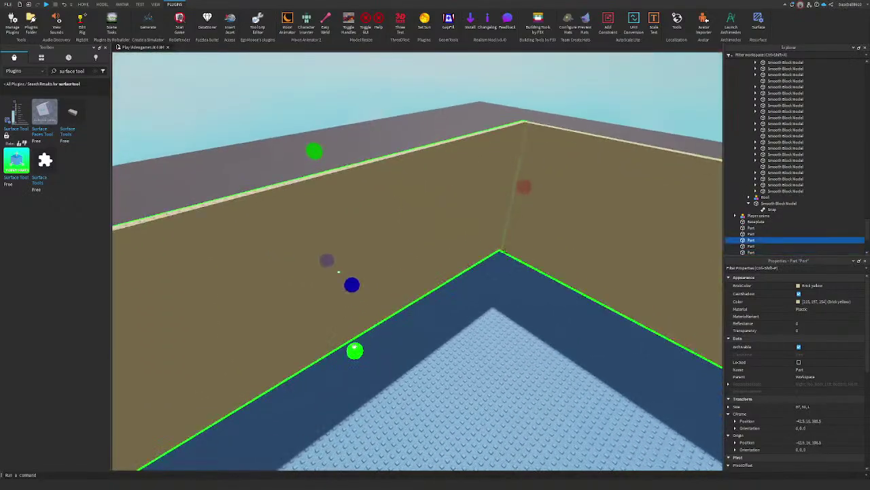
Step: Select the floor and all four walls and turn off CastShadow for them
right_click_drag(587, 243, 587, 243)
key("s")
left_click_drag(330, 135, 685, 459)
key("d")
left_click(799, 293)
left_click(604, 266)
Step: Disable collisions for moving parts, duplicate the blue floor in place and close the Toolbox
scroll(437, 220, "up", 5)
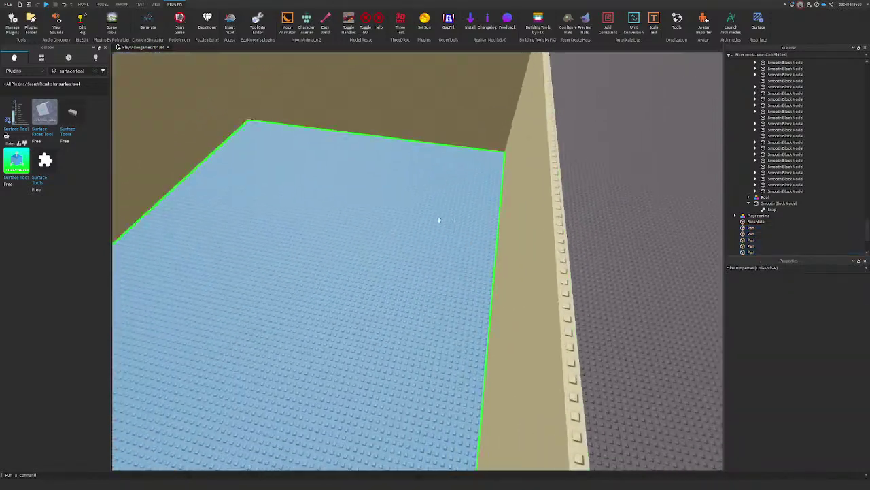
right_click_drag(437, 219, 426, 208)
left_click(425, 208)
left_click(83, 4)
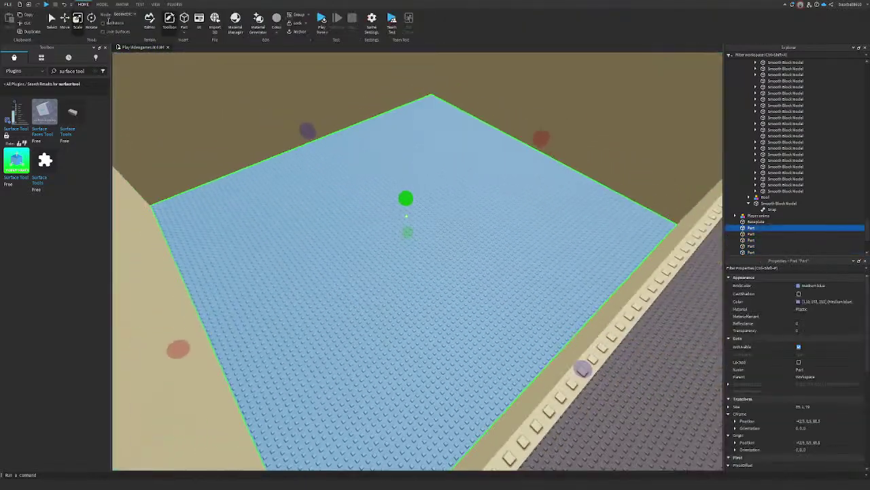
left_click(107, 22)
key("ctrl+d")
left_click(105, 48)
Step: Raise the floor copy to the top of the walls to form a ceiling
right_click_drag(435, 198, 396, 168)
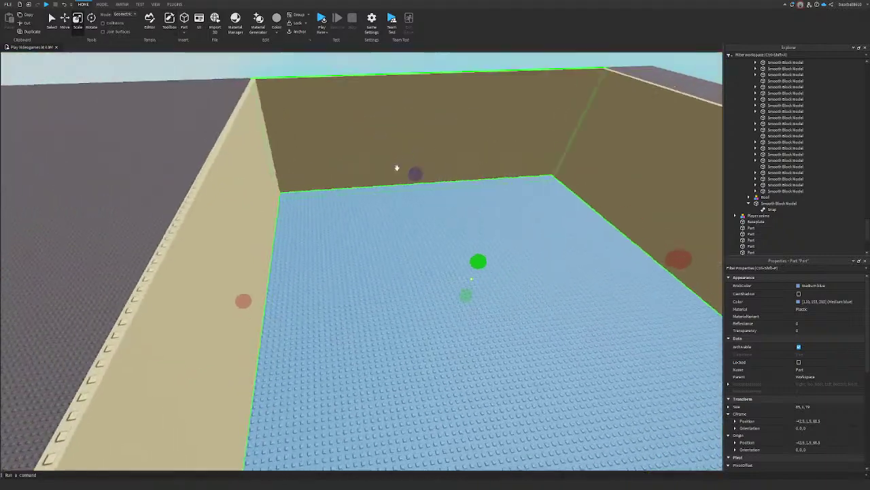
key("ctrl+2")
left_click_drag(478, 252, 472, 213)
key("q")
key("q")
key("w")
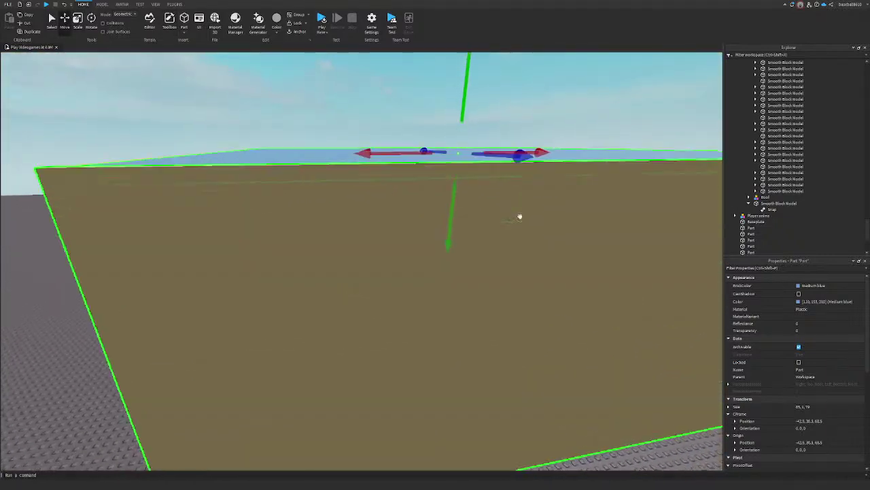
right_click_drag(526, 230, 527, 231)
key("w")
Step: Move the player rig from outside the house onto the floor inside the room
left_click(443, 196)
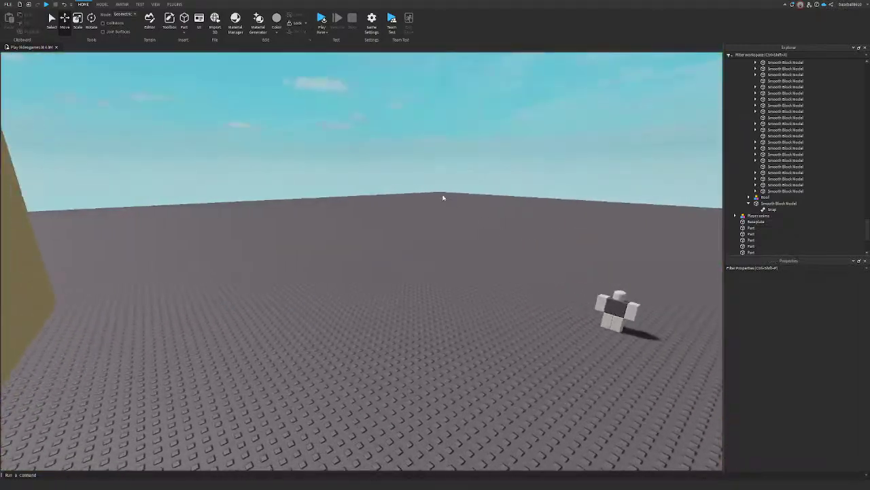
left_click_drag(617, 308, 374, 311)
right_click_drag(374, 310, 403, 300)
key("s")
Step: Lower the blue ceiling to a height position of 24.5
left_click(379, 161)
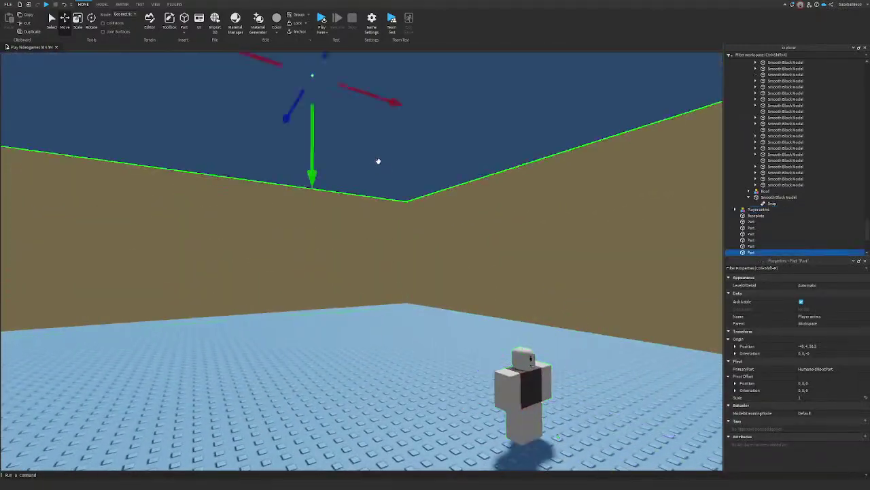
key("s")
left_click_drag(319, 167, 331, 204)
key("s")
scroll(332, 203, "down", 5)
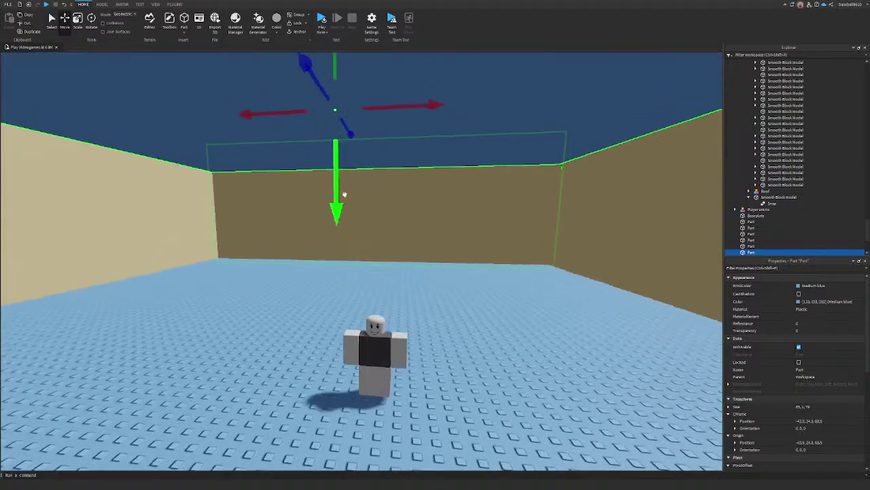
right_click_drag(434, 211, 435, 218)
Step: Scale the first long wall down to 25 studs high, flush with the lowered ceiling
key("f")
scroll(472, 255, "up", 3)
scroll(484, 306, "up", 3)
left_click(495, 350)
key("ctrl+3")
key("s")
right_click_drag(495, 350, 496, 345)
left_click_drag(330, 181, 335, 225)
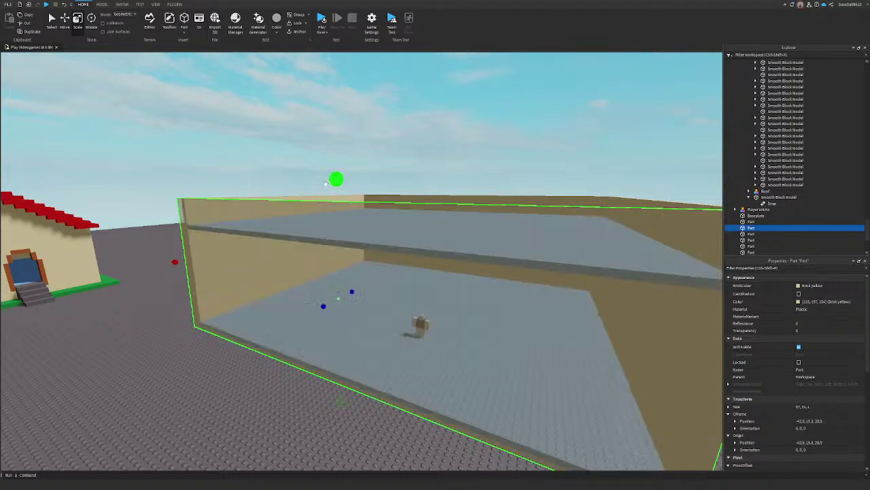
key("d")
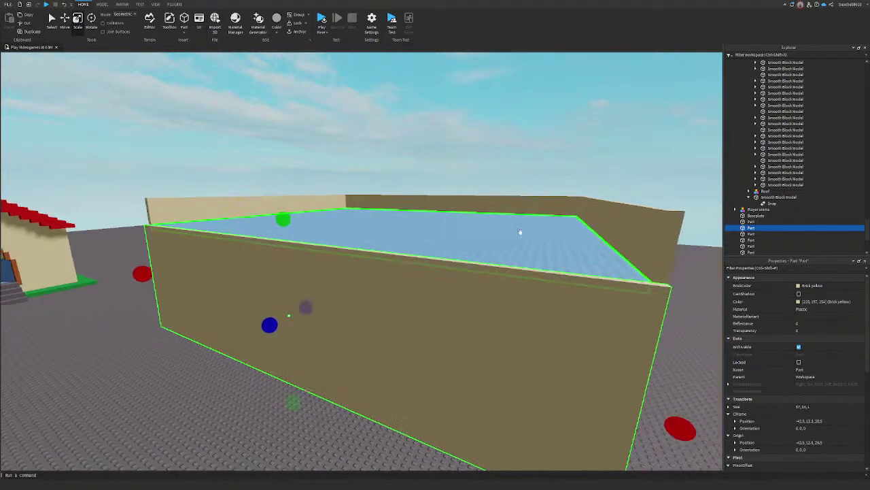
Step: Scale the other three walls down to 25 studs high so they match the ceiling
left_click(474, 241)
left_click_drag(489, 170, 492, 201)
key("w")
right_click_drag(491, 195, 488, 194)
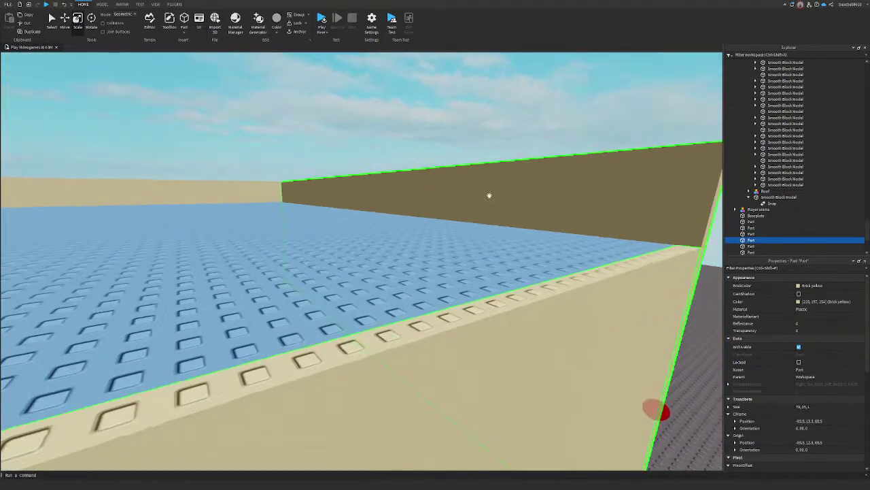
key("d")
left_click(488, 194)
left_click_drag(320, 154, 323, 189)
key("w")
right_click_drag(341, 181, 341, 180)
key("d")
left_click(325, 215)
key("q")
mouse_move(326, 187)
left_mouse_down()
mouse_move(315, 195)
mouse_move(315, 180)
mouse_move(314, 187)
left_mouse_up()
left_click(585, 262)
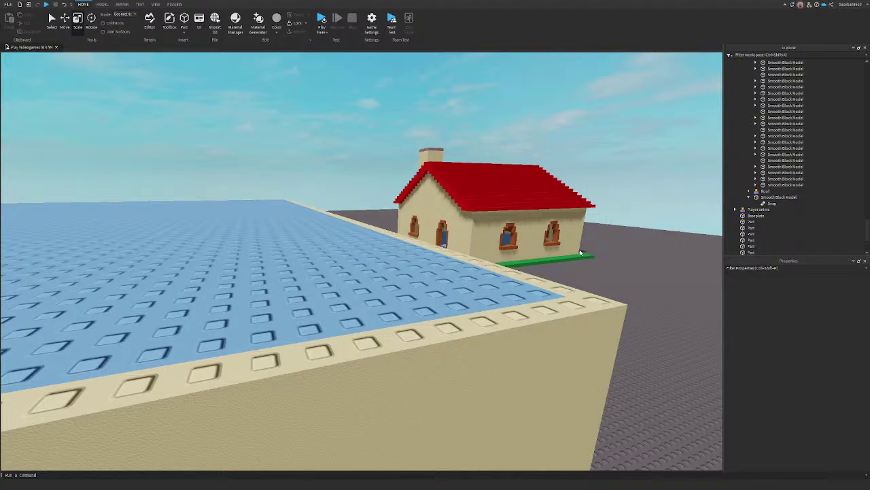
Step: Examine the room from inside and compare the ceiling height with the player rig
right_click_drag(587, 251, 336, 259)
scroll(367, 238, "up", 5)
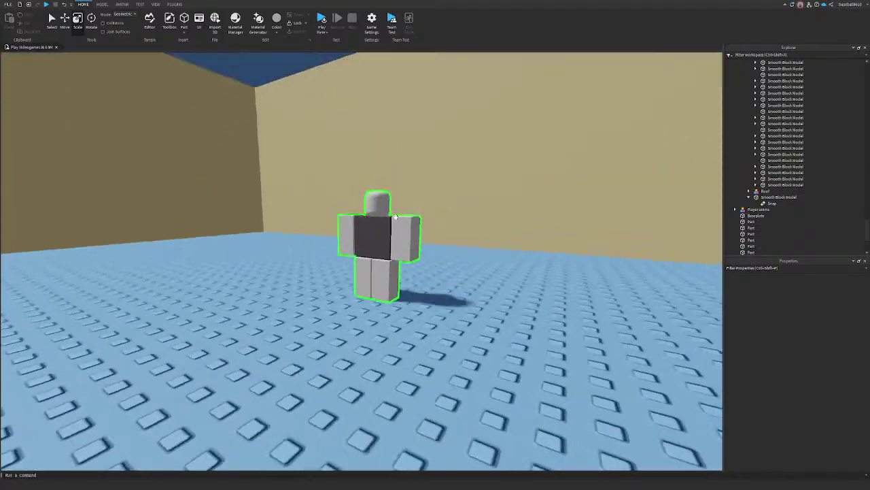
right_click_drag(395, 216, 361, 128)
left_click(346, 110)
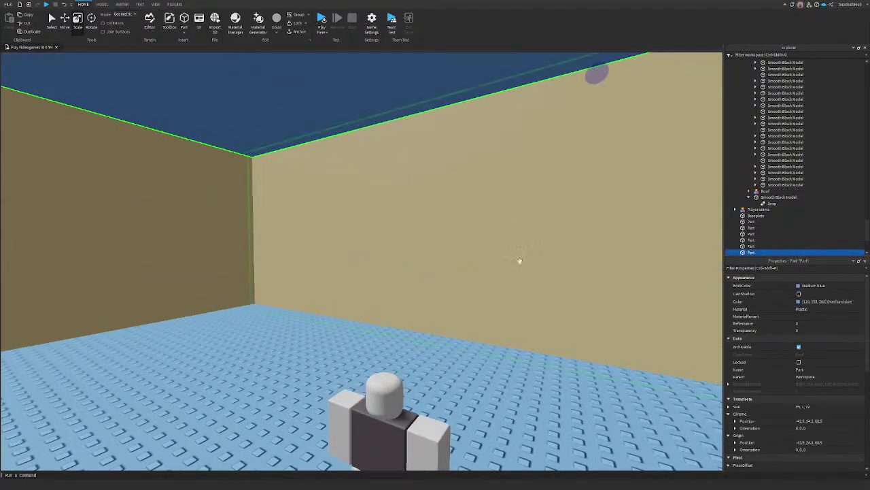
scroll(472, 252, "down", 4)
right_click_drag(474, 251, 414, 239)
key("ctrl+2")
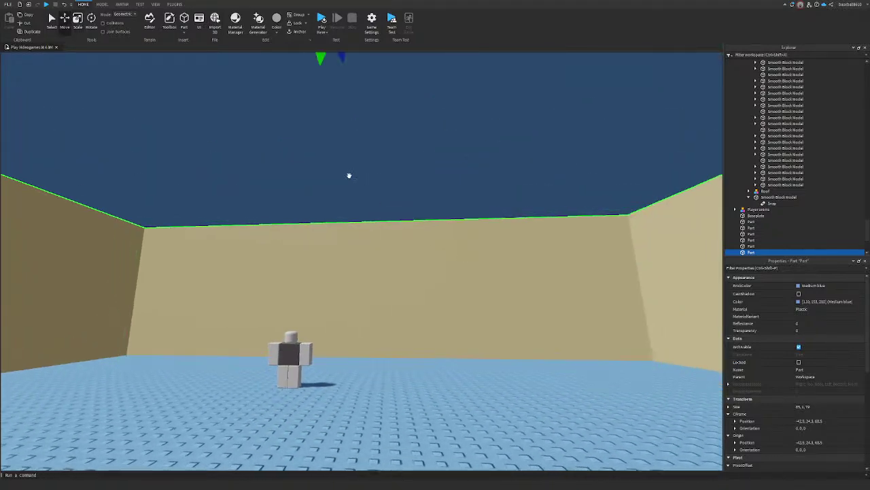
right_click_drag(350, 175, 365, 191)
key("e")
right_click_drag(406, 248, 405, 249)
left_click(406, 250)
key("q")
key("w")
scroll(404, 249, "down", 2)
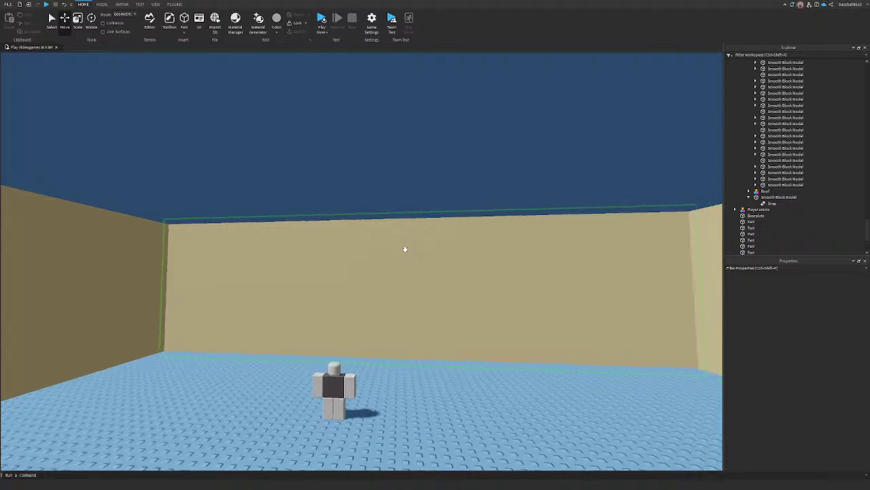
Step: Lower the blue ceiling further towards the player rig
left_click(419, 158)
scroll(416, 157, "down", 2)
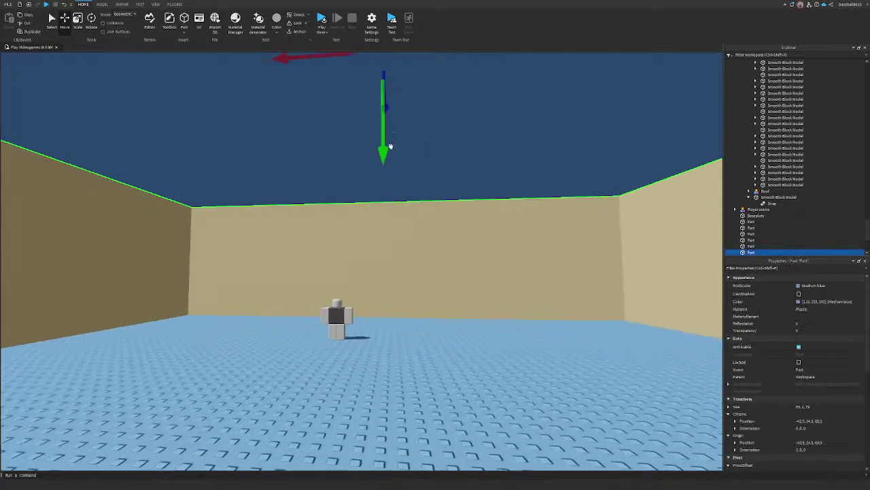
left_click_drag(387, 147, 386, 224)
Step: Shorten two of the adjoining walls from the top to meet the newly lowered ceiling
left_click(412, 257)
right_click_drag(412, 256, 412, 256)
key("ctrl+3")
left_click_drag(360, 198, 363, 221)
left_click(525, 214)
key("d")
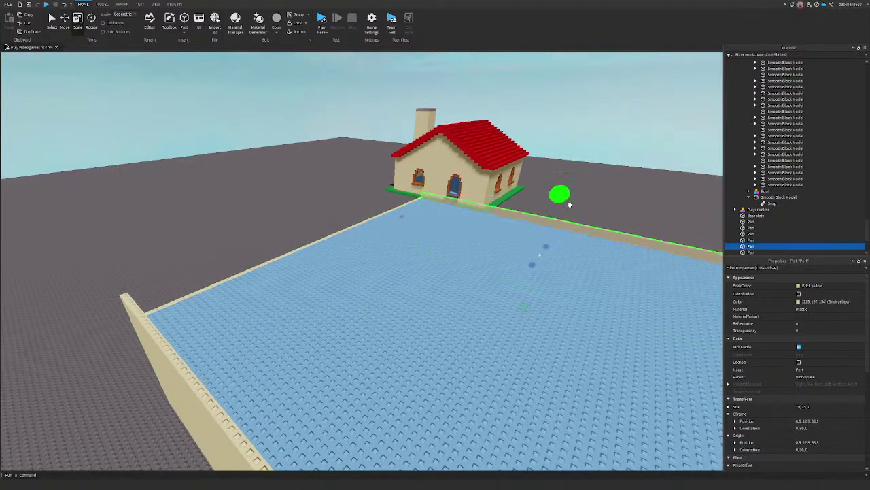
left_click_drag(567, 202, 539, 206)
Step: Shorten the remaining two walls from the top until they are flush with the ceiling
key("d")
right_click_drag(539, 206, 539, 207)
left_click(458, 255)
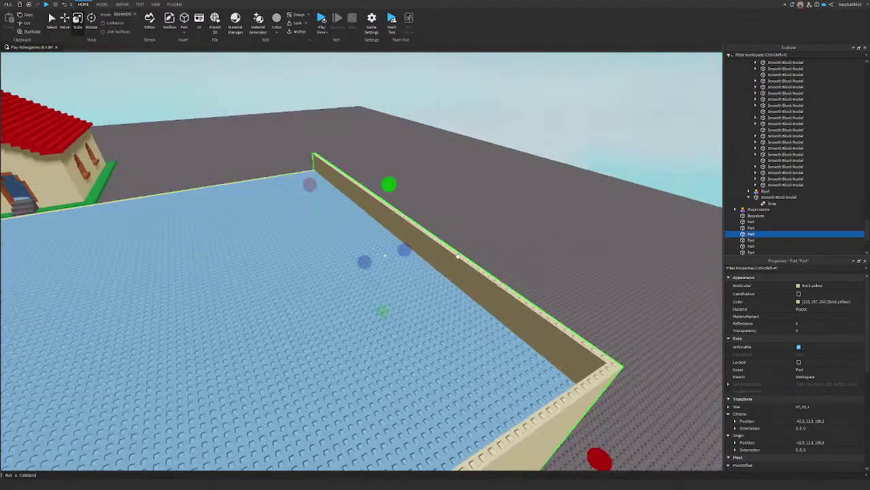
left_click_drag(388, 184, 387, 206)
key("q")
left_click(524, 341)
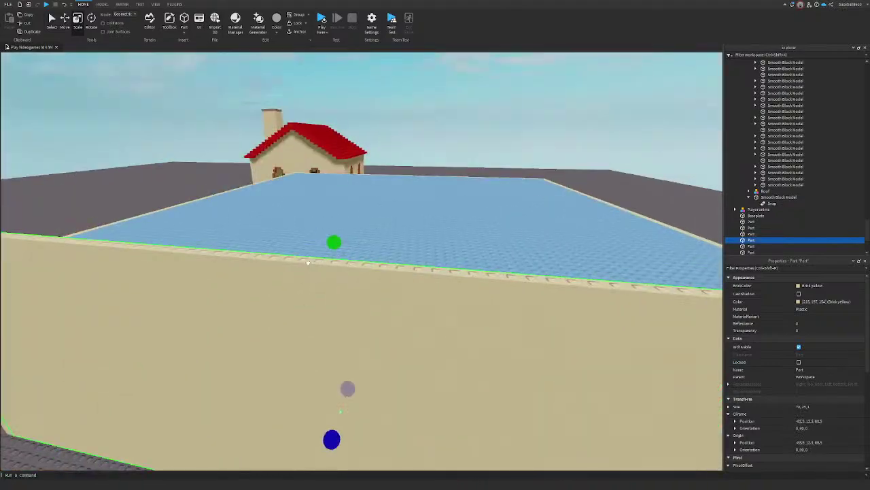
left_click_drag(334, 242, 336, 311)
left_click(480, 151)
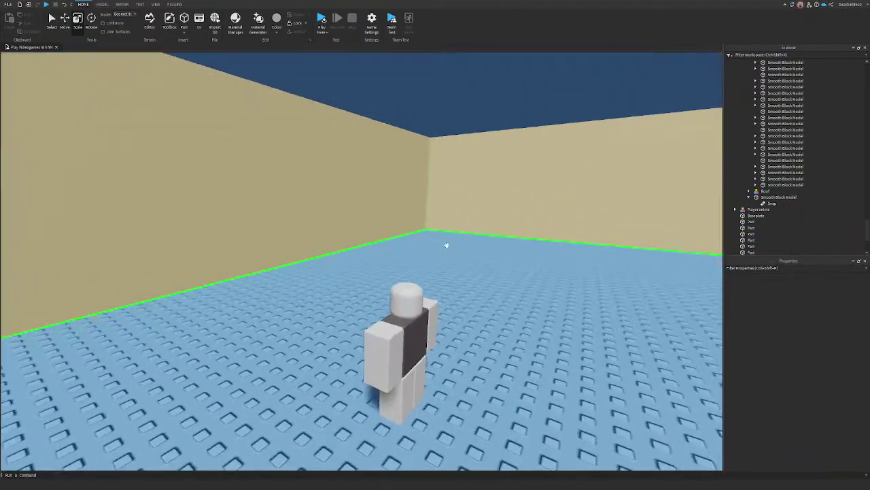
Step: Rotate the player rig 90° and reposition it on the floor
right_click_drag(447, 244, 447, 245)
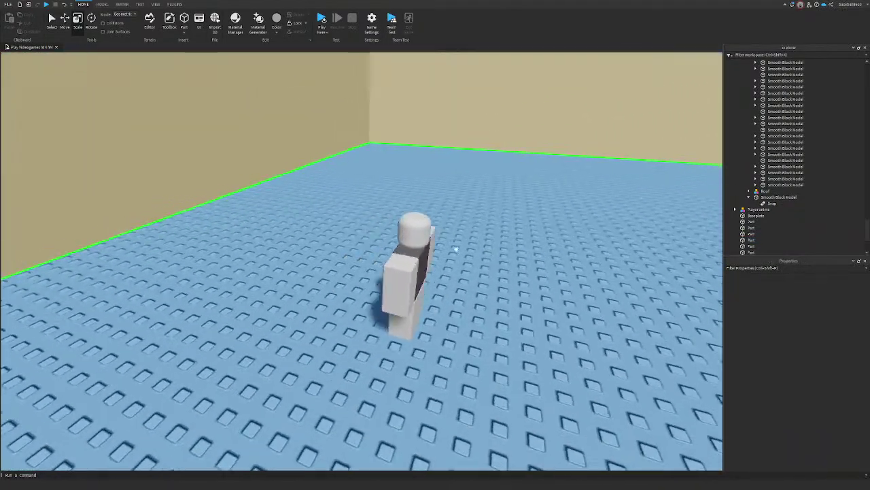
key("r")
left_click_drag(413, 330, 432, 279)
Step: Collapse the Classic House and Terrain entries in the Workspace hierarchy
scroll(792, 185, "up", 3)
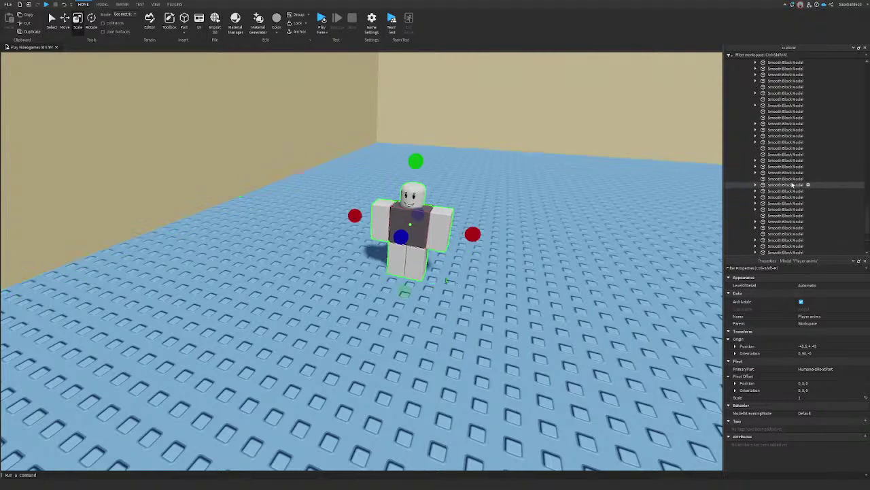
left_click_drag(867, 229, 854, 83)
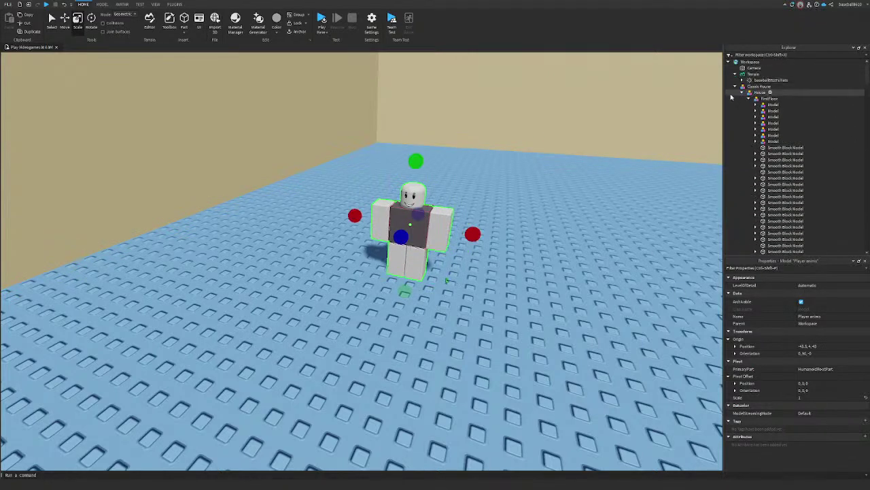
left_click(735, 87)
left_click(735, 74)
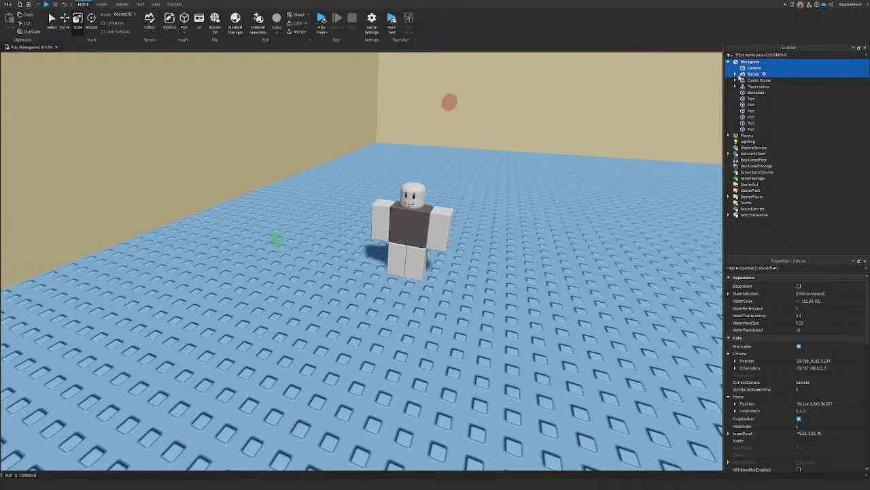
Step: Inspect the enclosed house from outside, above and inside with its lowered ceiling
key("a")
key("e")
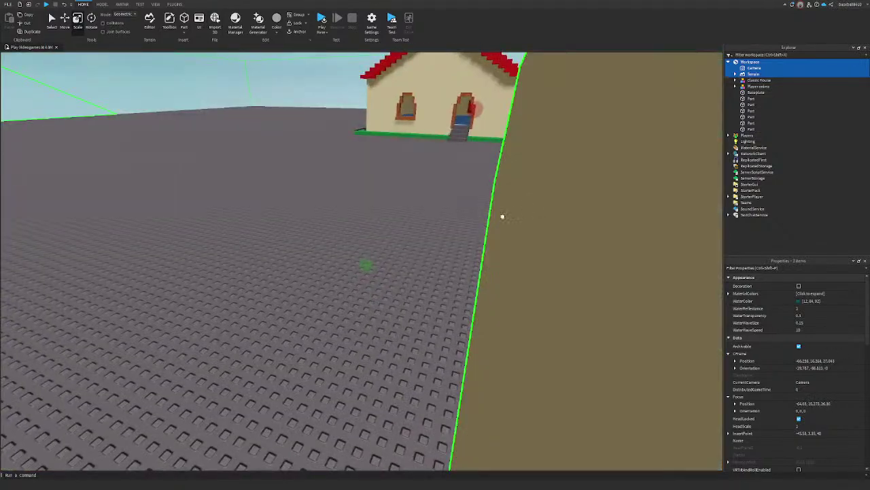
left_click(503, 217)
key("d")
right_click_drag(503, 216, 503, 216)
key("d")
key("e")
left_click(533, 204)
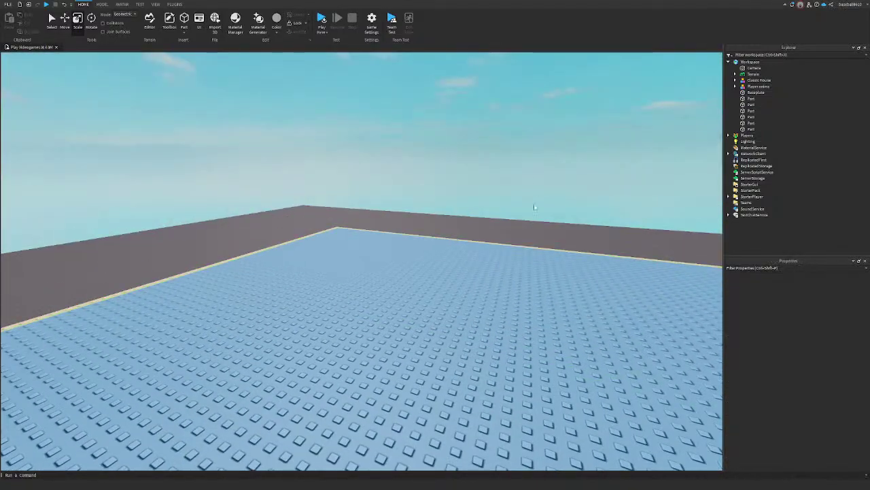
key("q")
key("a")
key("d")
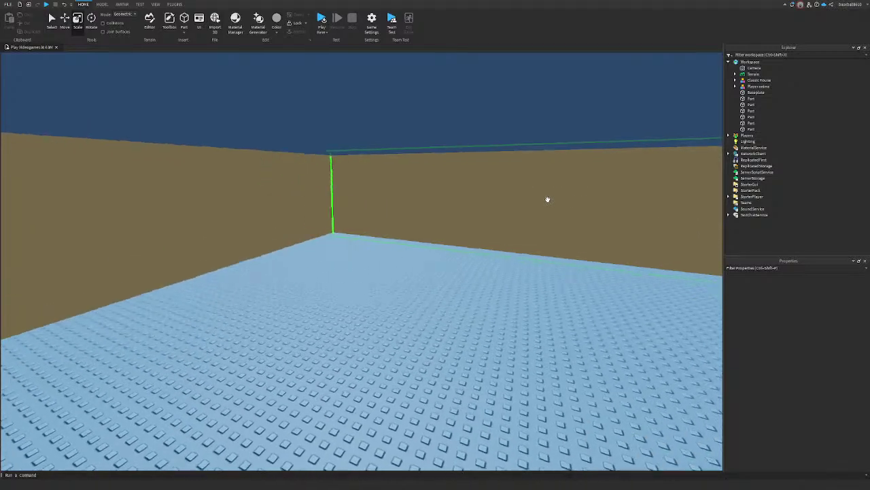
key("a")
key("w")
right_click_drag(548, 196, 548, 195)
key("w")
key("a")
key("d")
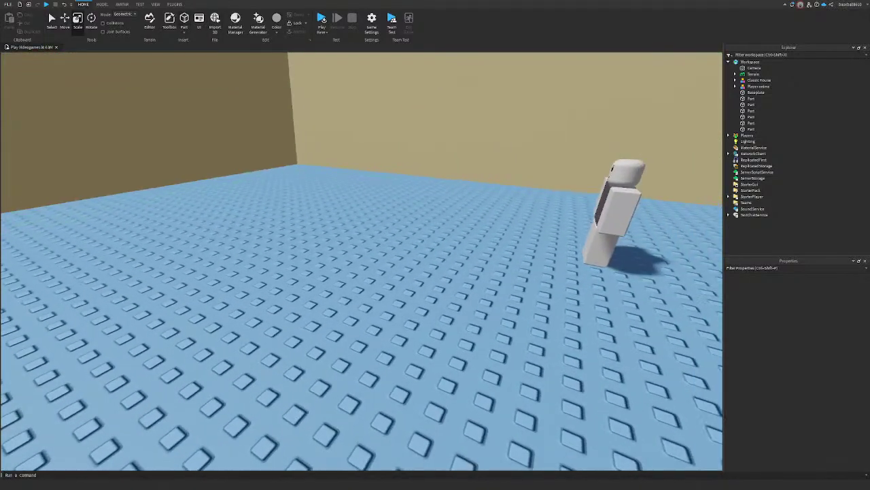
Step: Insert a block part on the floor beside the player rig and scale it down to 1 × 1 × 1
left_click(184, 19)
left_click_drag(359, 250, 477, 330)
key("d")
left_click_drag(540, 329, 470, 297)
key("d")
right_click_drag(470, 298, 471, 298)
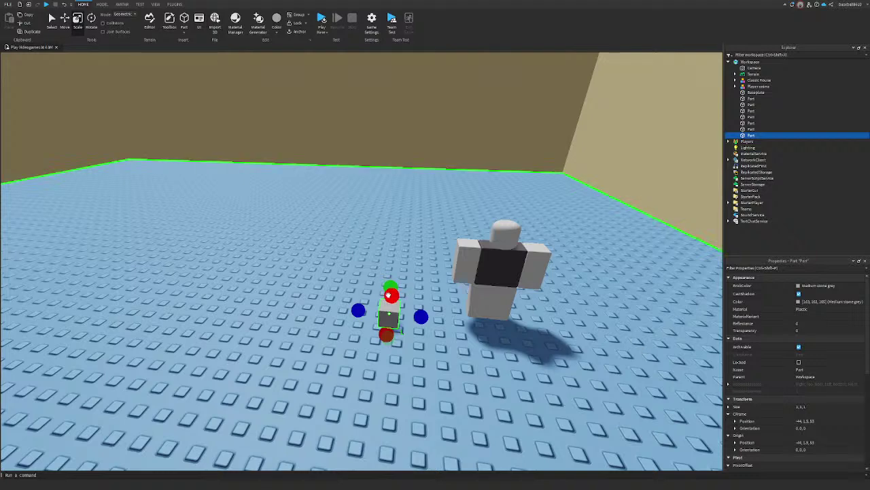
Step: Scale the grey block beside the player rig to a size of 1 × 2 × 1
left_click_drag(387, 283, 385, 250)
key("f")
right_click_drag(381, 250, 411, 272)
scroll(383, 257, "down", 5)
left_click_drag(318, 190, 324, 212)
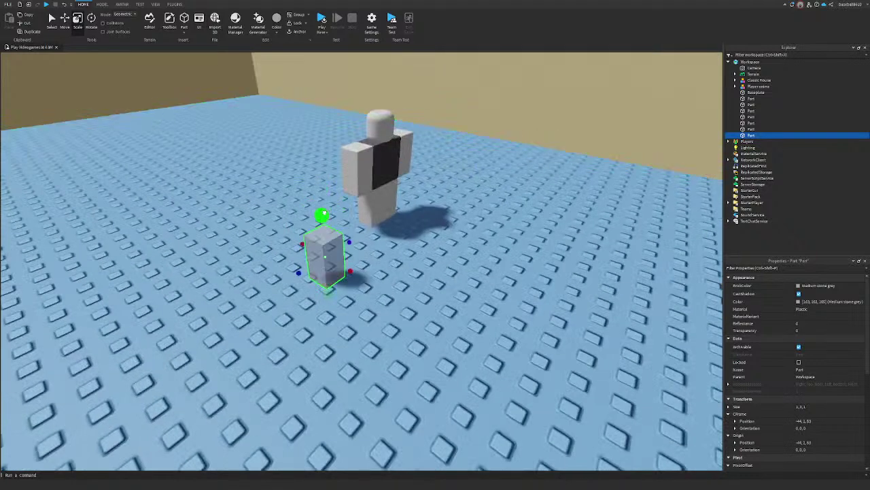
left_click_drag(327, 278, 325, 297)
right_click_drag(325, 297, 346, 299)
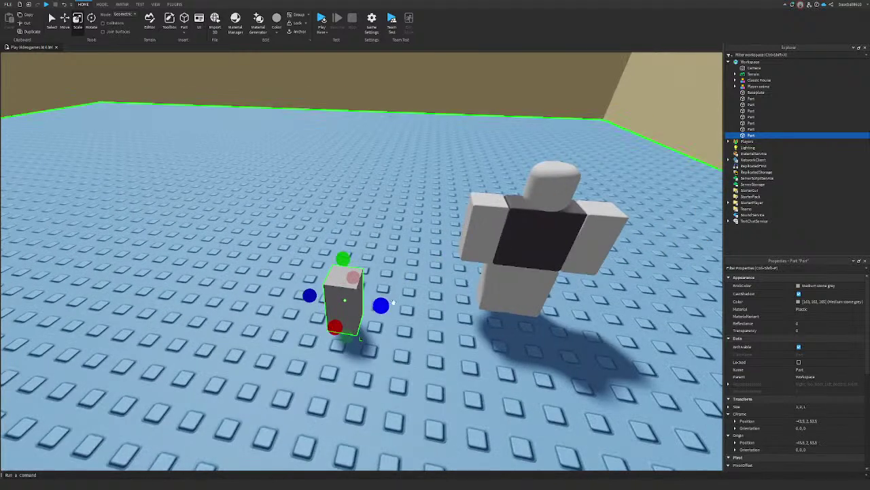
Step: Set the move snap to 0.5 studs and thin the block to 0.5 × 2 × 0.5 as a table leg
left_click_drag(346, 304, 379, 327)
key("f")
left_click(102, 4)
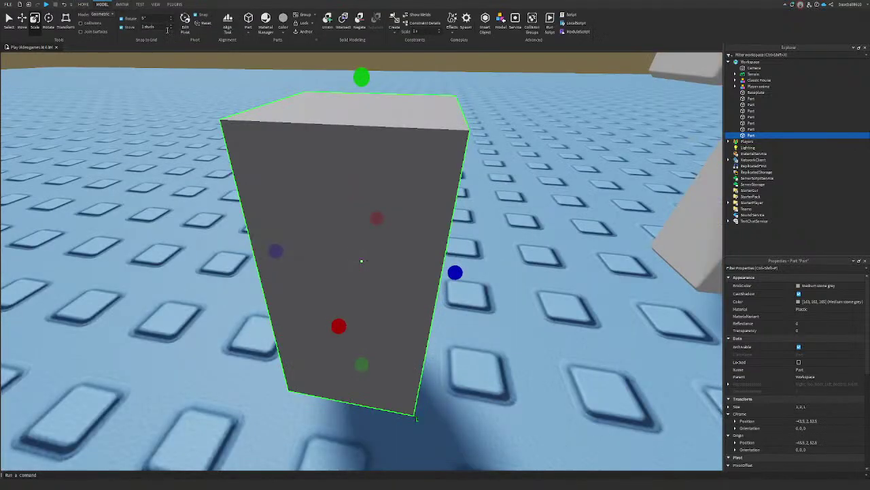
right_click_drag(219, 161, 300, 191)
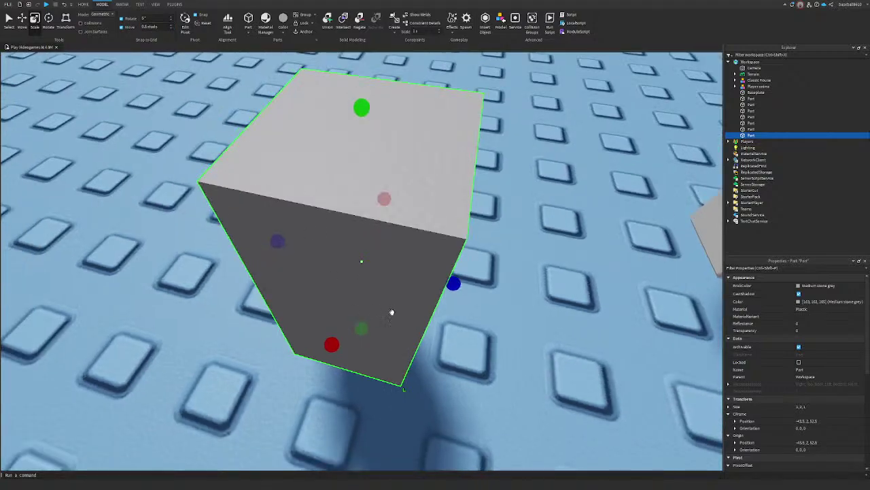
left_click_drag(454, 284, 391, 264, "ctrl")
left_click_drag(391, 198, 366, 257)
scroll(366, 257, "down", 8)
right_click_drag(366, 257, 347, 234)
scroll(399, 265, "up", 4)
scroll(363, 192, "down", 2)
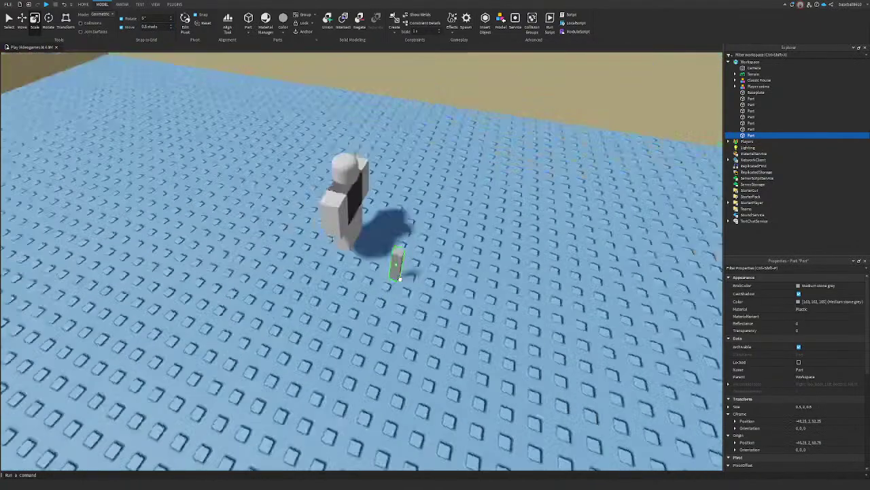
Step: Scale the table leg to 2.5 studs high and place a duplicate across the floor as a second leg
left_click_drag(346, 273, 346, 253)
right_click_drag(347, 253, 348, 283)
key("ctrl+2")
key("ctrl+d")
left_click_drag(375, 281, 462, 307)
Step: Duplicate both legs together and move the copied pair sideways to form the table's four corners
right_click_drag(463, 306, 394, 282)
left_click(365, 284, "ctrl")
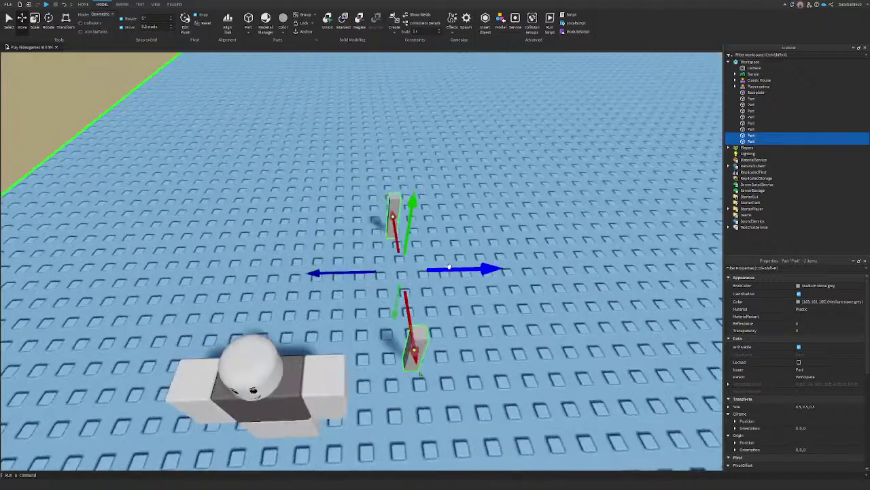
key("ctrl+d")
left_click_drag(446, 273, 372, 276)
Step: Duplicate a leg, reshape it into a 0.5-stud-thick slab on top of the legs and extend it over all four as the tabletop
left_click(394, 216)
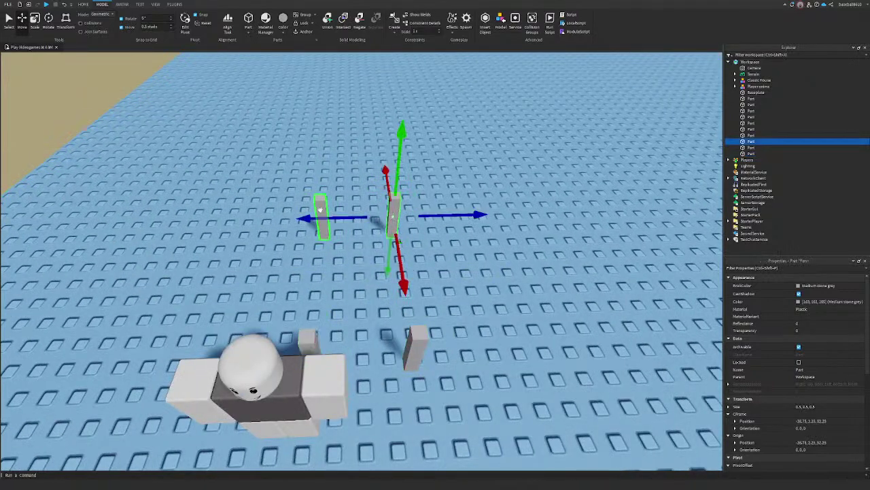
right_click_drag(361, 263, 349, 262)
left_click(346, 263)
left_click(436, 256)
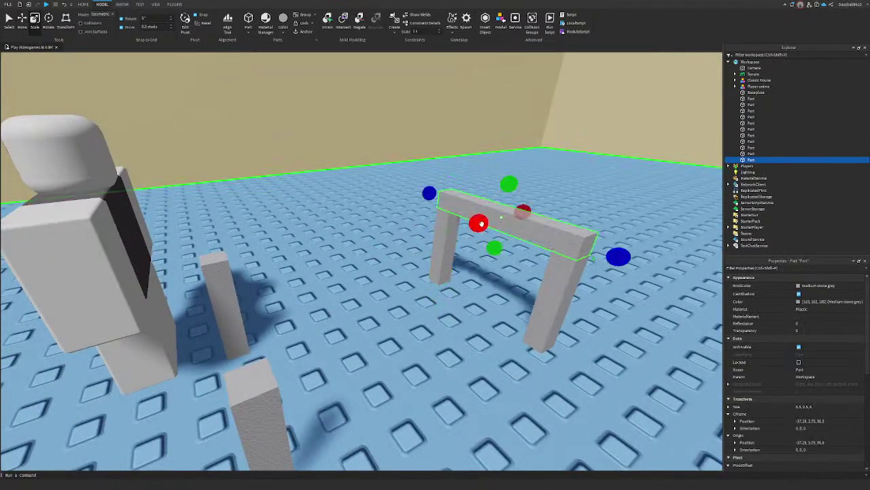
left_click_drag(168, 359, 170, 355)
left_click_drag(163, 319, 163, 320, "ctrl")
left_click_drag(491, 303, 513, 317, "ctrl")
right_click_drag(488, 301, 485, 298)
scroll(318, 266, "down", 3)
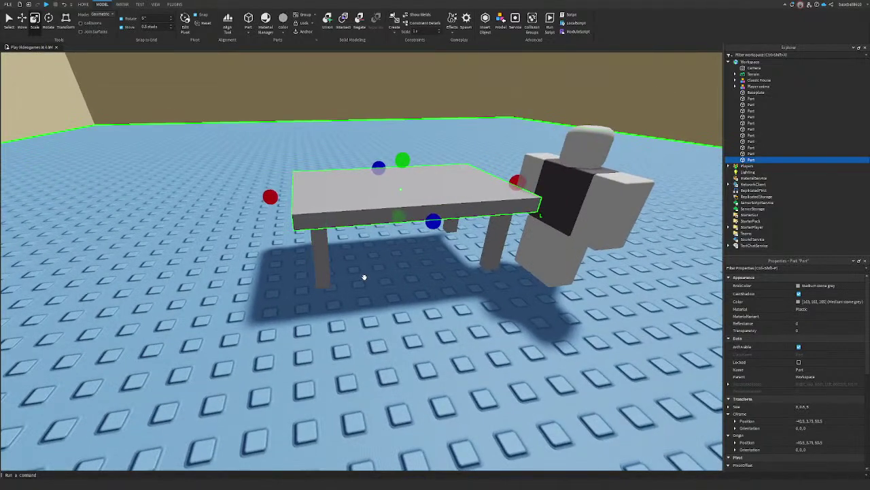
left_click(319, 269)
scroll(398, 278, "down", 5)
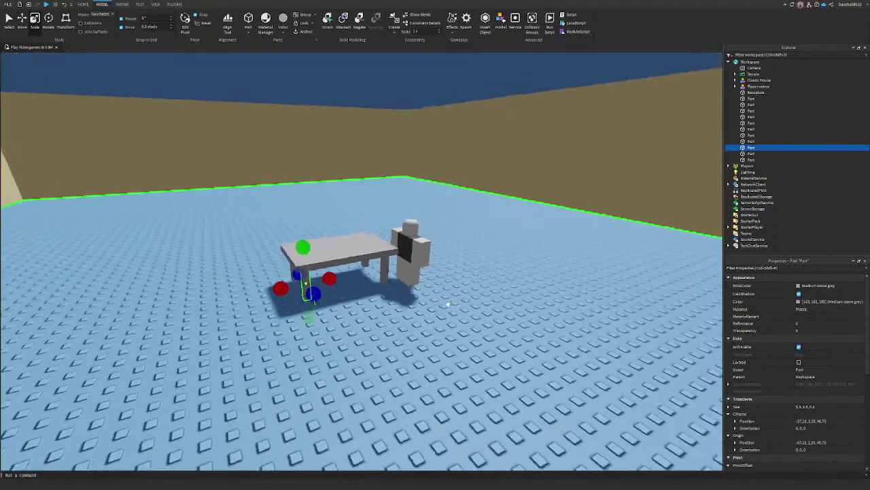
Step: Duplicate the four outer house walls and stack the copies on top as a second storey
left_click(447, 304)
key("f")
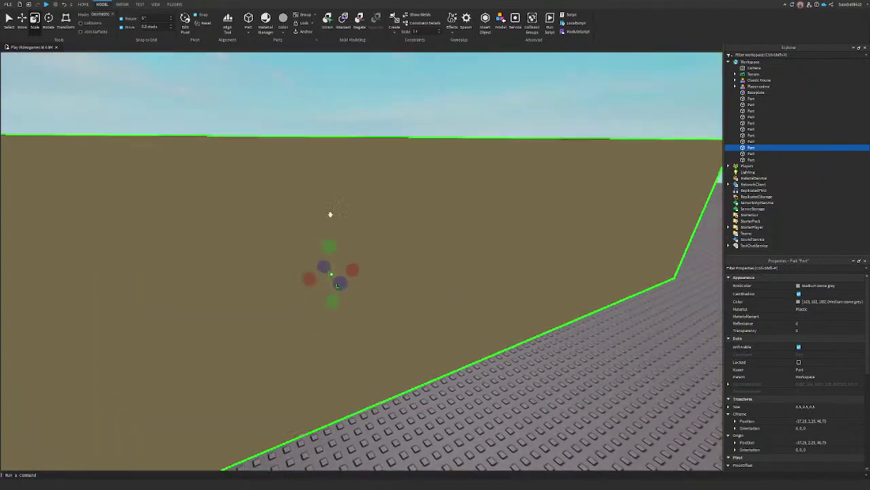
left_click(328, 304, "ctrl")
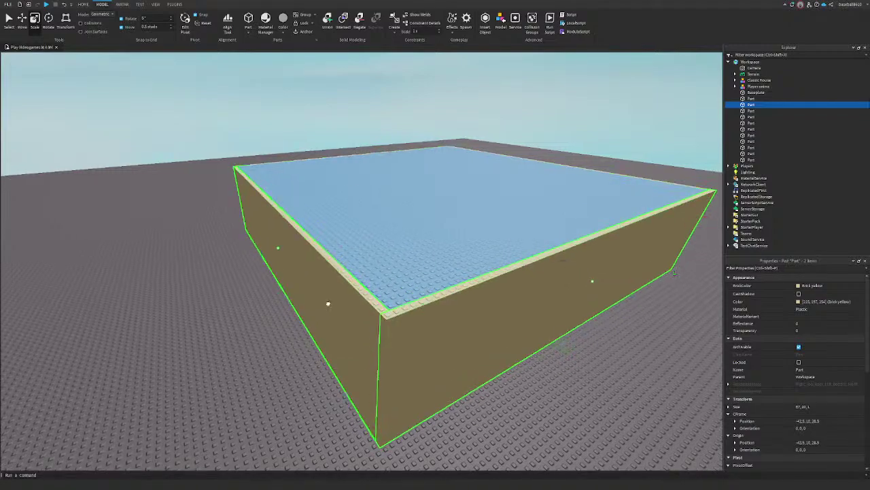
key("w")
key("d")
right_click_drag(435, 210, 344, 254)
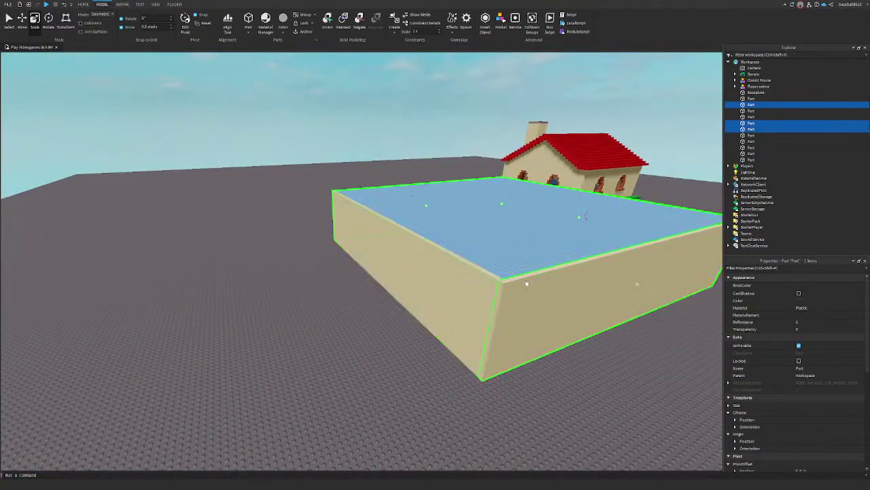
key("w")
key("e")
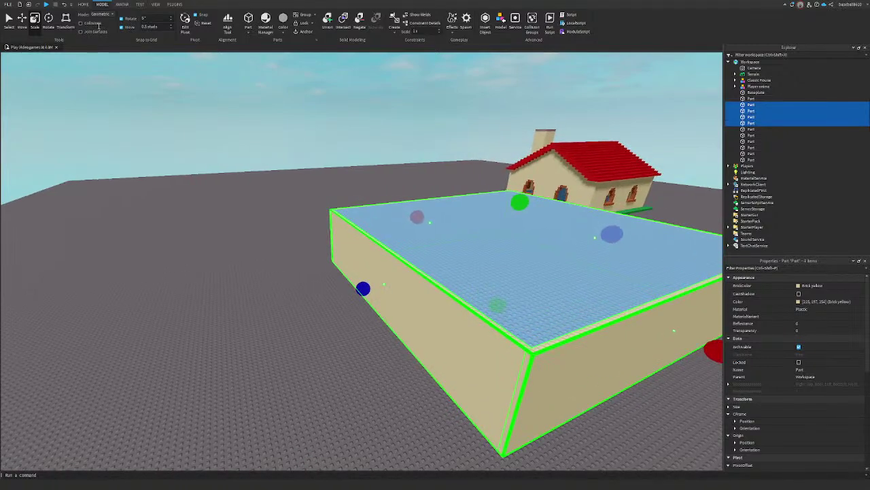
key("ctrl+d")
left_click(97, 26)
left_click(184, 186)
key("d")
key("w")
key("e")
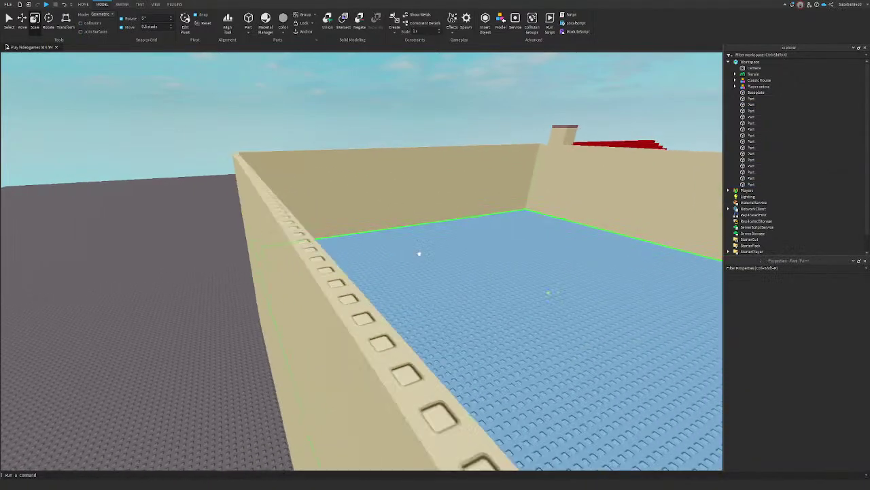
Step: Duplicate the blue ceiling and raise the copy to the top of the upper walls
left_click(392, 235)
key("ctrl+2")
key("ctrl+d")
key("e")
left_click_drag(480, 247, 470, 151)
left_click(395, 144)
Step: Examine the table and player rig inside the house from several angles and from below the tabletop
key("q")
key("w")
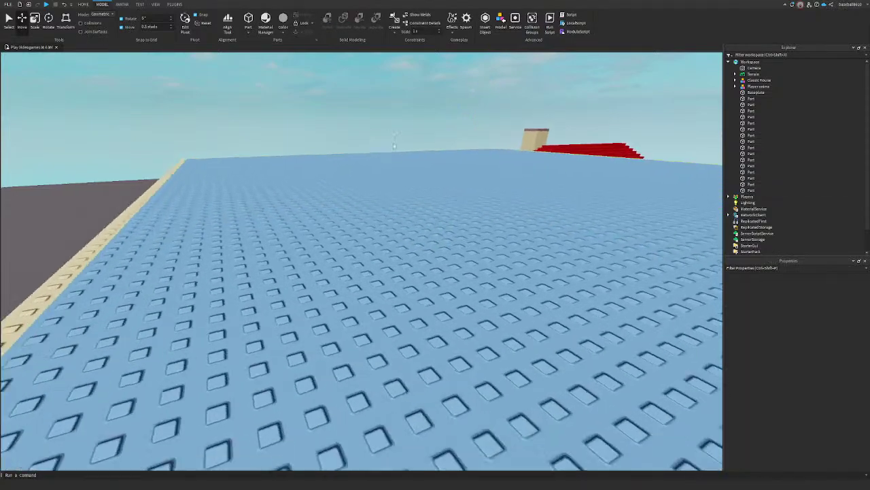
key("w")
key("q")
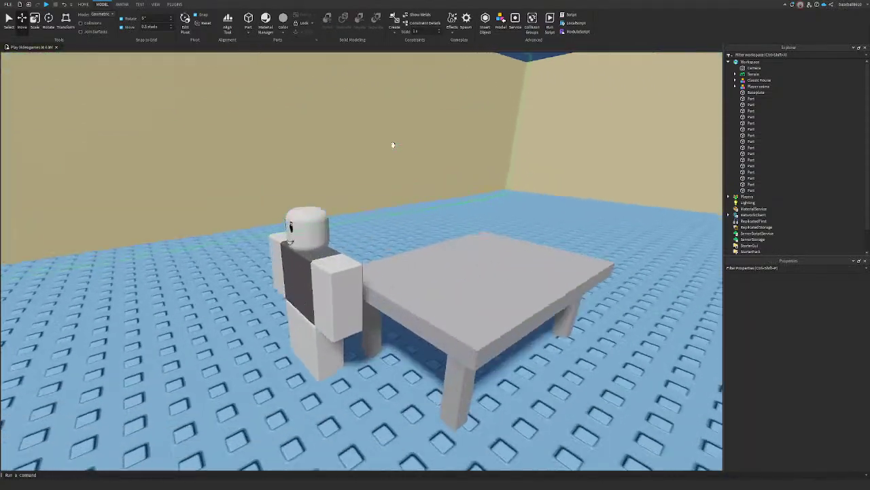
key("d")
right_click_drag(393, 145, 393, 145)
scroll(393, 144, "up", 6)
scroll(392, 145, "down", 10)
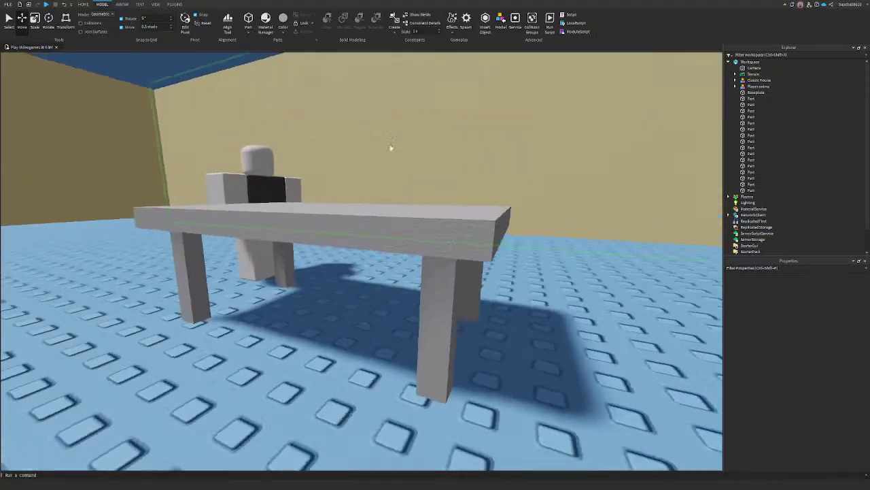
scroll(391, 147, "up", 8)
scroll(391, 146, "up", 5)
scroll(391, 147, "down", 8)
left_click(467, 227)
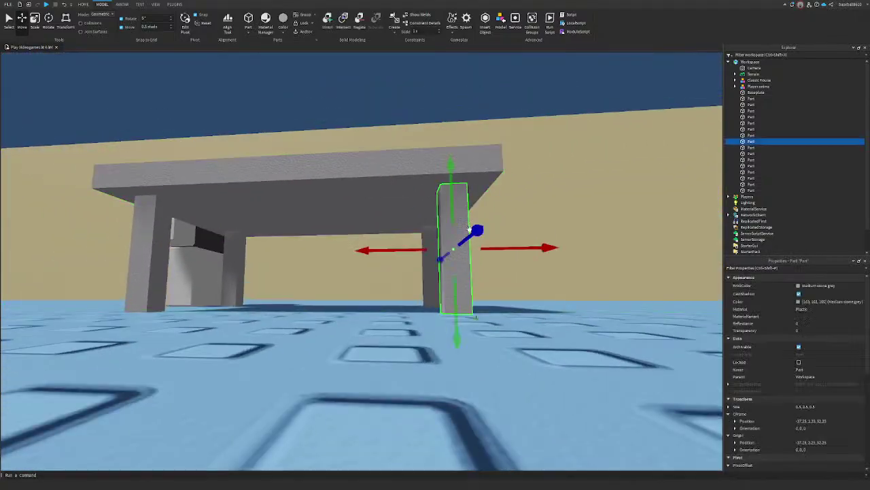
left_click(435, 234, "ctrl")
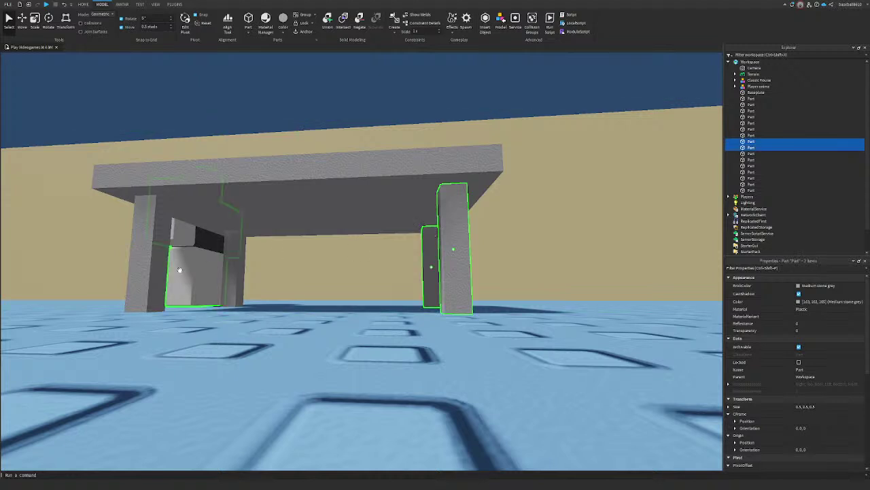
left_click(233, 269, "ctrl")
left_click(151, 252, "ctrl")
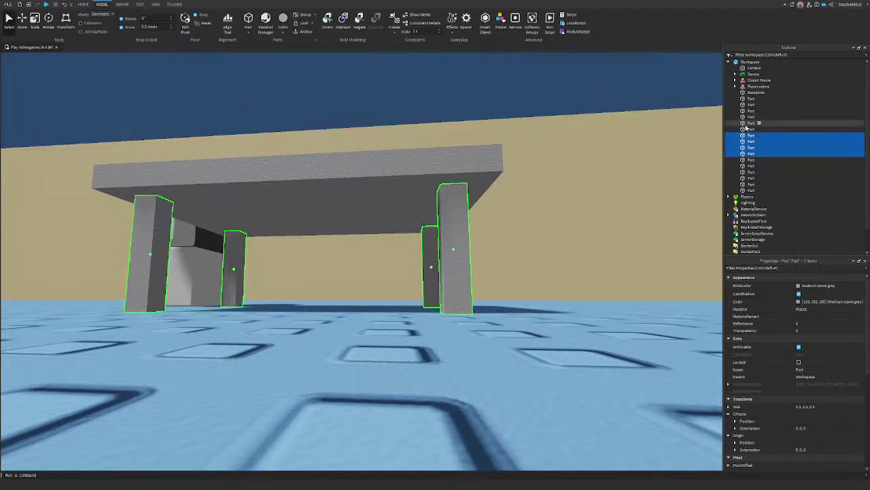
Step: Toggle the Use2022Materials option in MaterialService
left_click(747, 203)
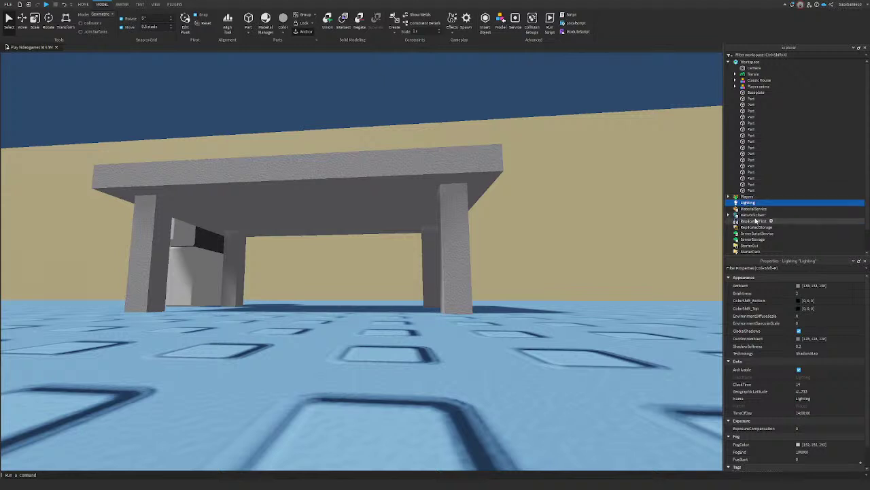
scroll(840, 443, "down", 1)
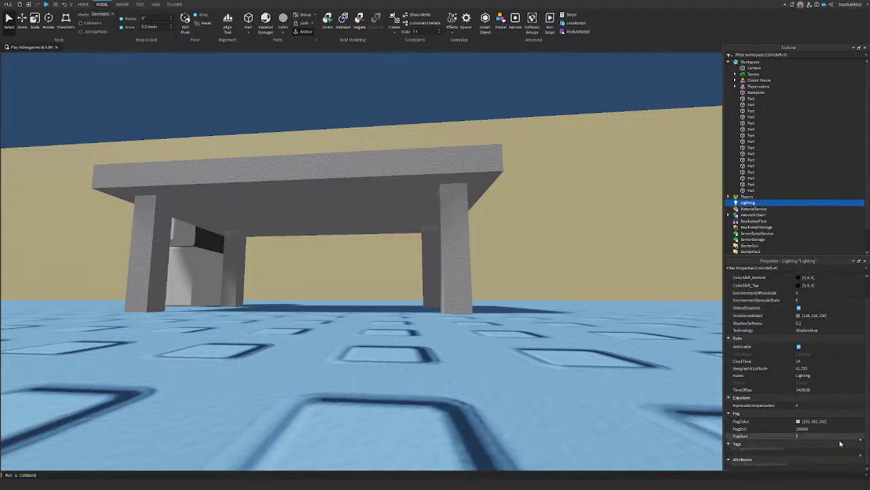
left_click(764, 211)
scroll(822, 444, "down", 5)
left_click(799, 435)
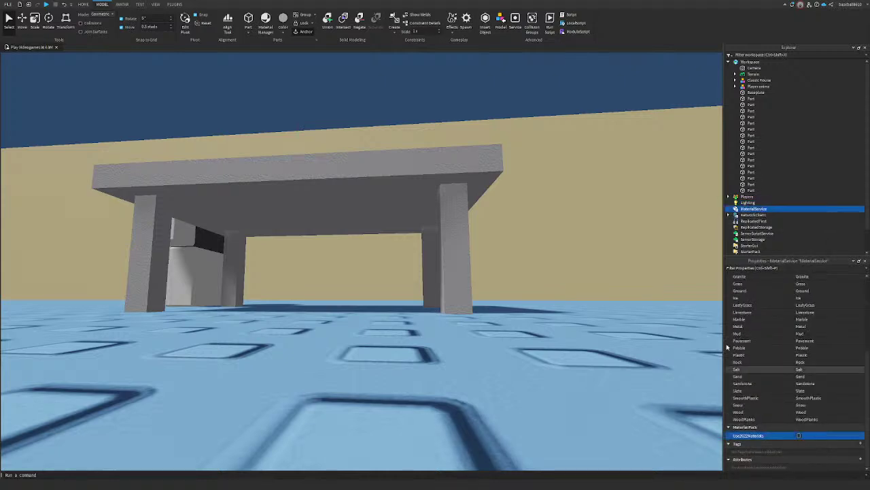
right_click_drag(529, 179, 529, 179)
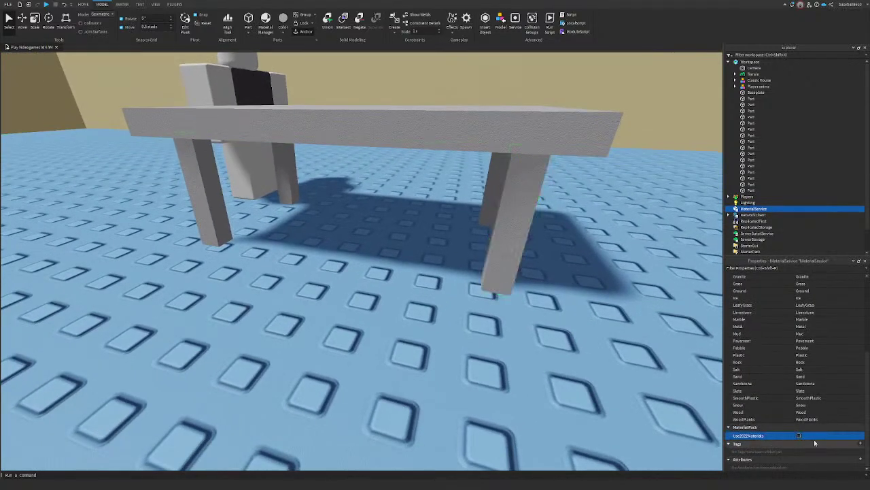
Step: Try the Wood material on the front table leg and the tabletop
left_click(538, 198)
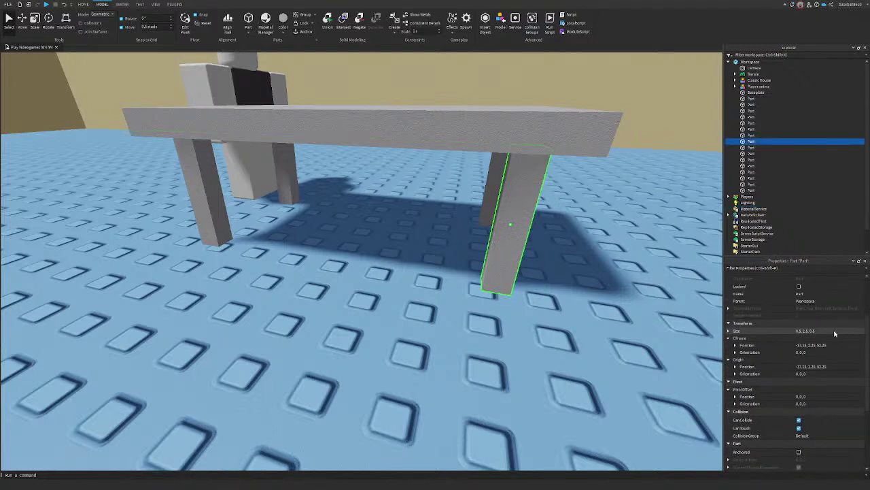
left_click(830, 311)
right_click_drag(590, 247, 591, 247)
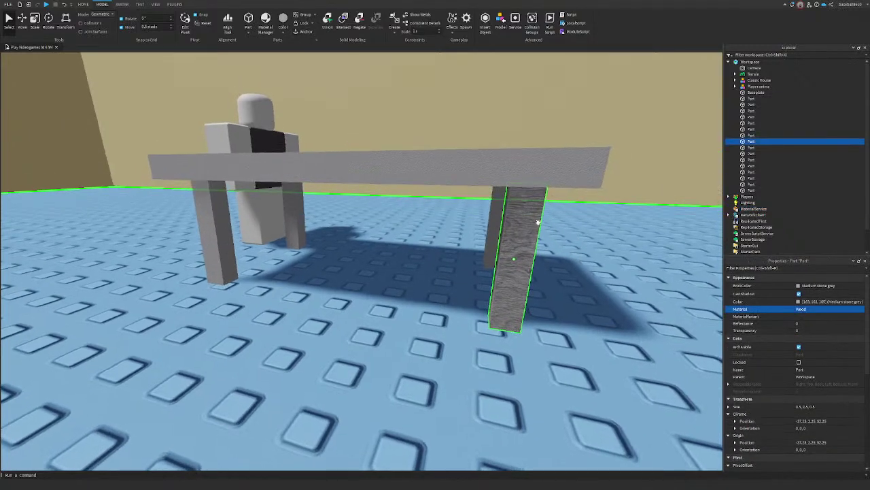
left_click(494, 170)
left_click(812, 311)
key("w")
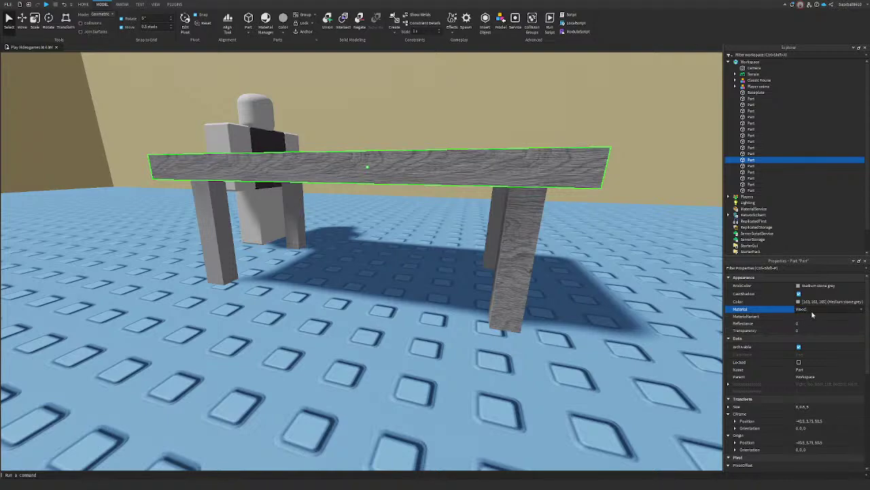
Step: Try the WoodPlanks material on the tabletop and undo it
right_click_drag(501, 225, 501, 225)
key("s")
left_click(803, 311)
left_click(803, 319)
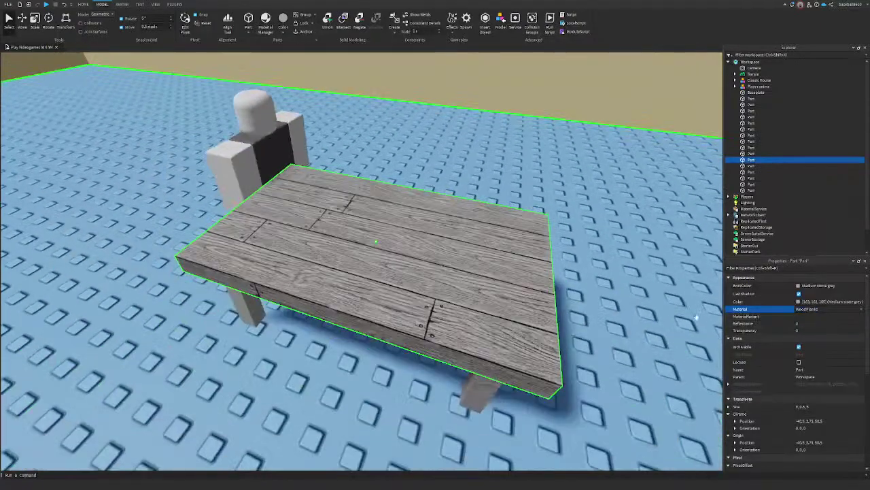
right_click_drag(540, 261, 579, 278)
key("ctrl+z")
Step: Select the tabletop and all four legs and set their material to Plastic
key("w")
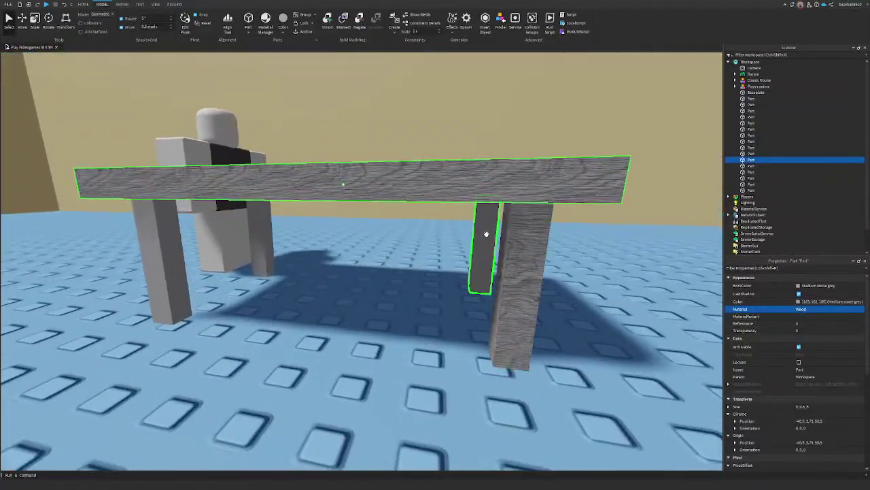
left_click(486, 234)
left_click(250, 231, "ctrl")
left_click(531, 265, "ctrl")
left_click(538, 188, "ctrl")
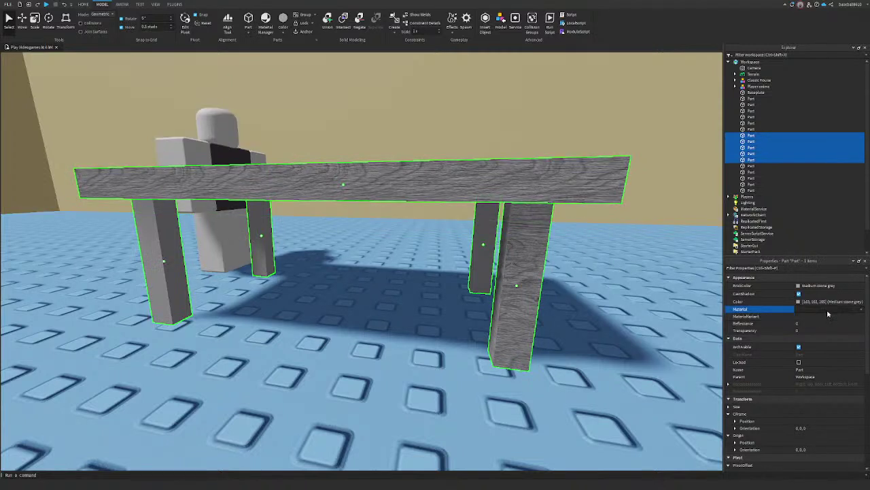
key("p")
key("p")
scroll(828, 314, "up", 1)
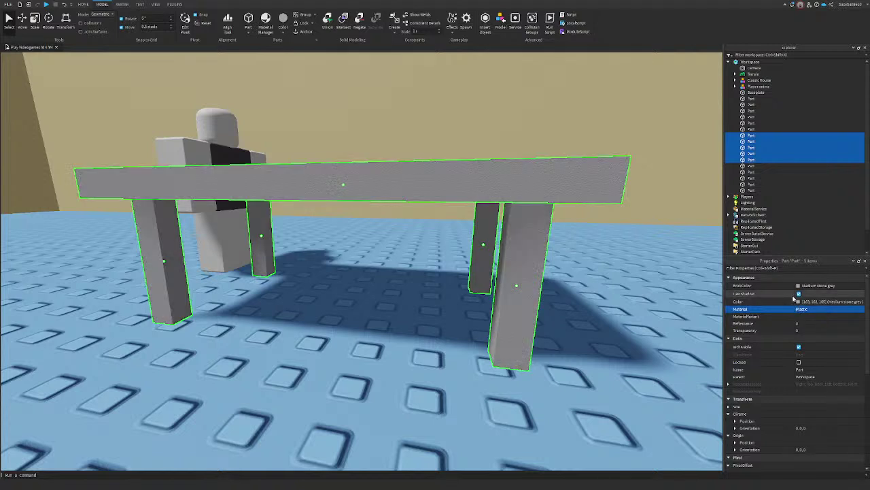
Step: Try a custom brown, RGB 111, 87, 67, as the color of all the table parts
left_click(796, 301)
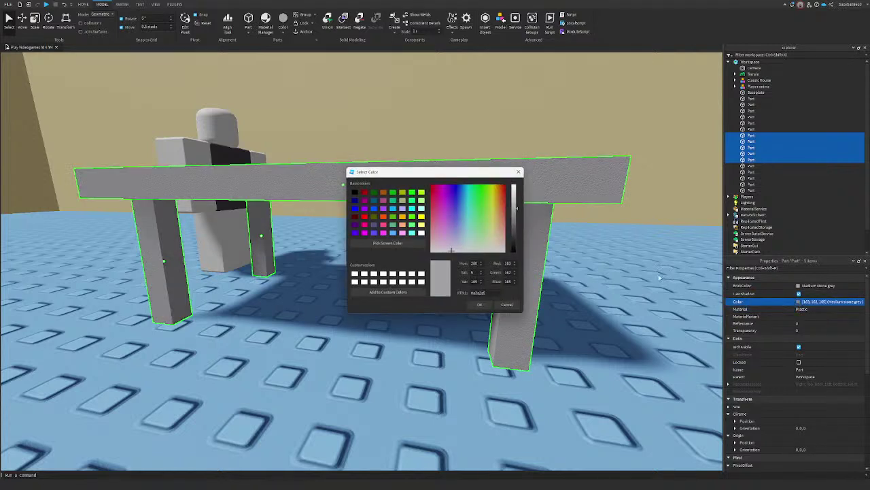
left_click_drag(498, 228, 498, 215)
left_click(515, 224)
left_click(500, 227)
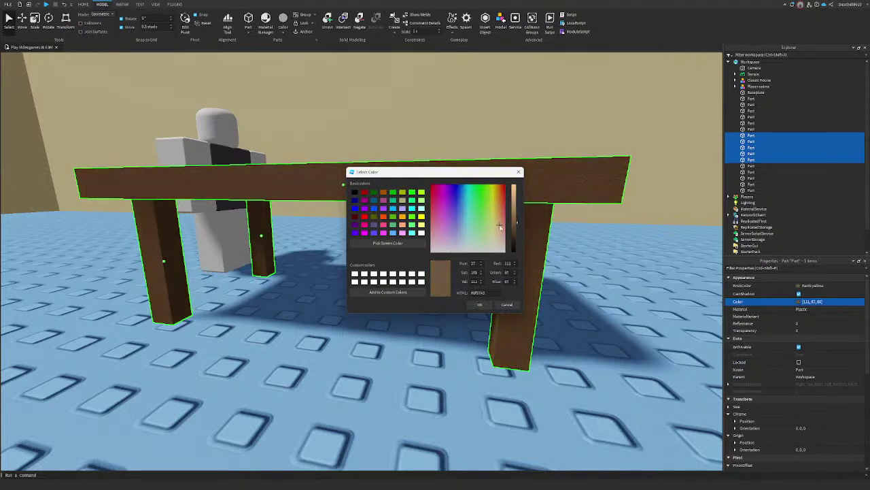
left_click(481, 305)
mouse_move(487, 244)
right_mouse_down()
mouse_move(512, 242)
mouse_move(474, 254)
right_mouse_up()
Step: Try brown brick colors such as Fawn brown on the tabletop and all four legs
key("s")
key("w")
key("q")
left_click(818, 288)
left_click(464, 254)
key("q")
left_click(816, 285)
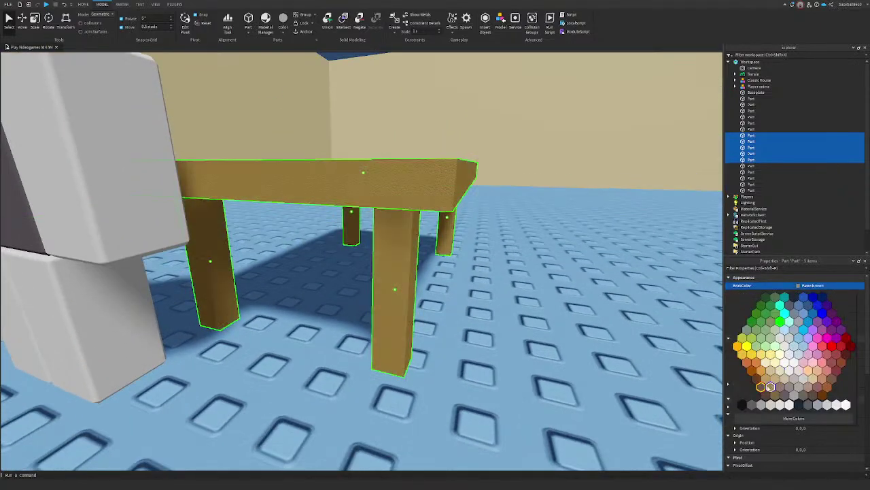
left_click(762, 390)
key("e")
Step: Set the color of all the table parts to a darker custom brown, about RGB 98, 86, 65
right_click_drag(492, 251, 492, 254)
left_click(800, 301)
left_click(517, 226)
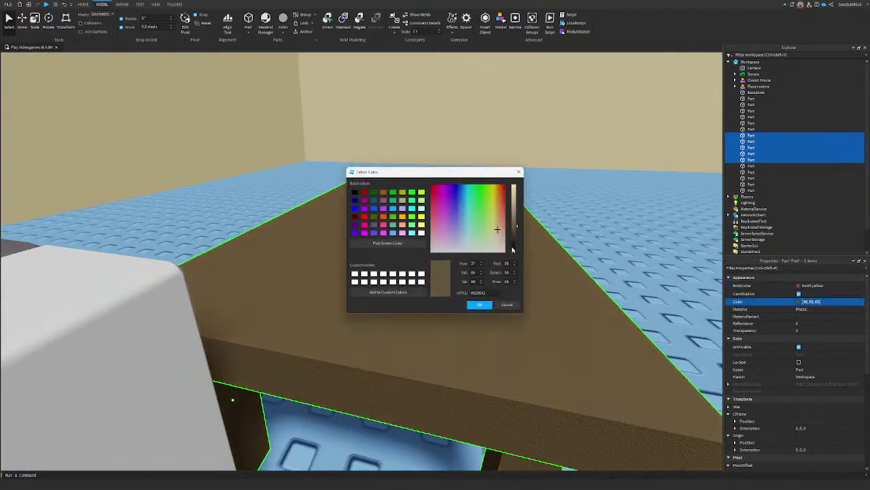
left_click(487, 304)
left_click_drag(500, 315, 542, 346)
right_click_drag(542, 345, 573, 288)
key("e")
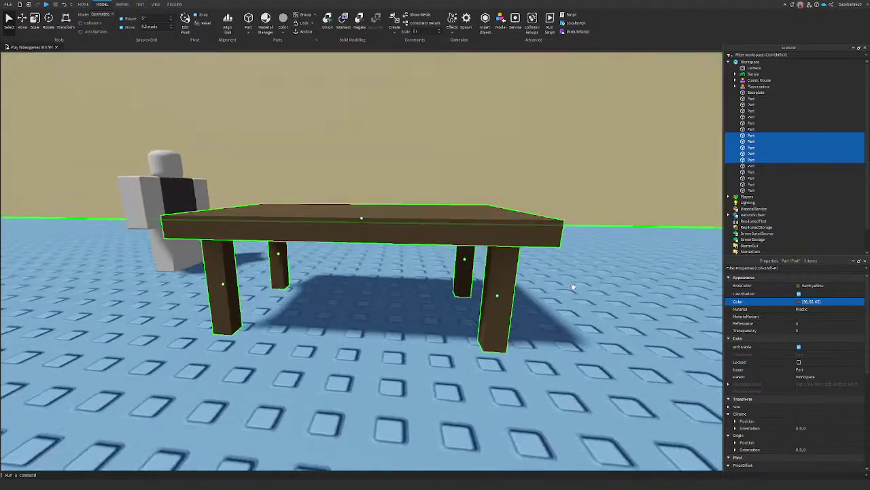
Step: Select only the tabletop and move it down 0.5 studs
left_click(573, 287)
right_click_drag(473, 227, 220, 221)
key("d")
left_click_drag(220, 221, 317, 315)
key("a")
key("a")
right_click_drag(446, 281, 446, 281)
key("w")
key("s")
left_click(432, 248)
key("ctrl+2")
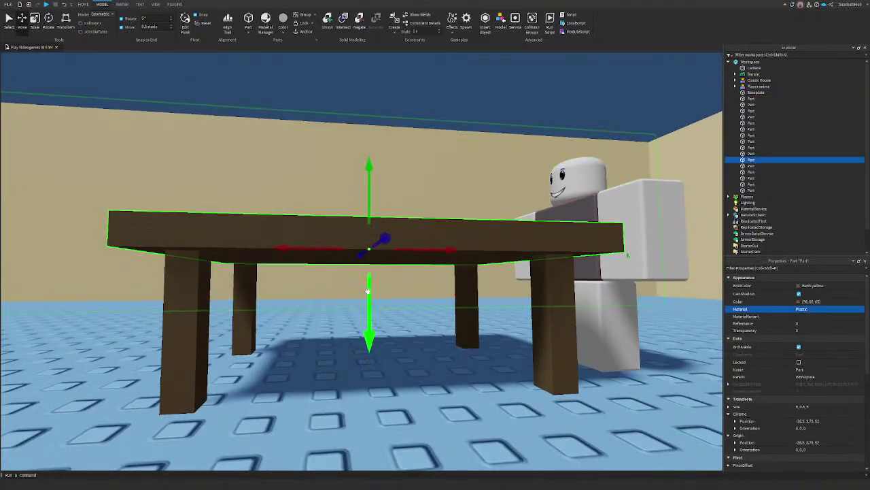
left_click_drag(369, 292, 369, 310)
right_click_drag(547, 290, 547, 291)
key("d")
key("a")
scroll(547, 290, "down", 5)
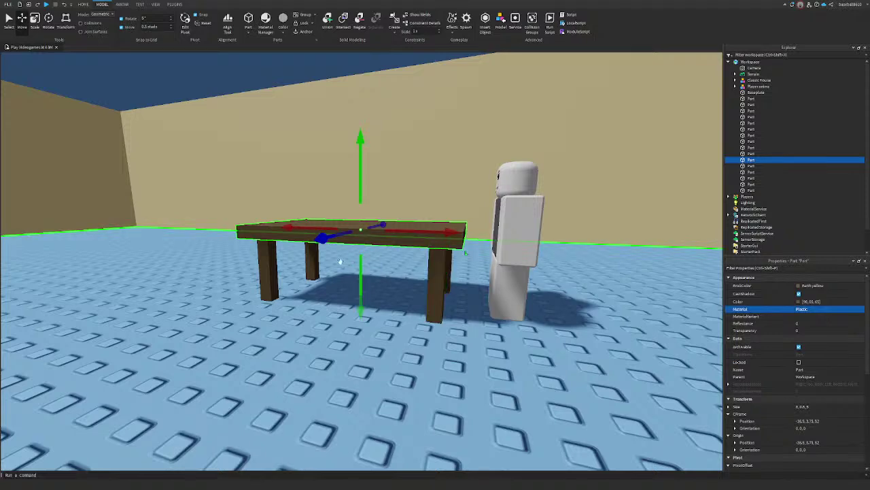
scroll(343, 257, "up", 4)
mouse_move(361, 141)
left_mouse_down()
mouse_move(361, 124)
mouse_move(361, 141)
left_mouse_up()
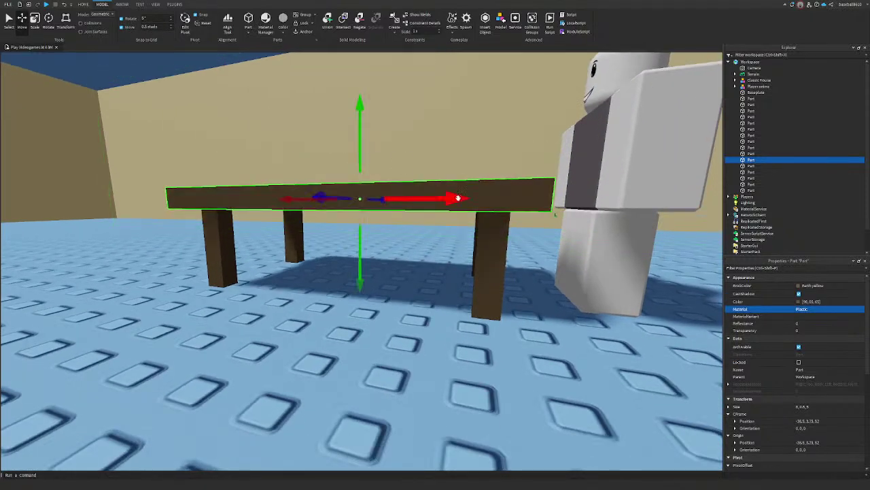
scroll(458, 198, "down", 4)
Step: Shorten the table legs from above to a height of 2 studs so they end beneath the lowered tabletop
left_click(431, 298)
key("ctrl+3")
left_click_drag(440, 218, 443, 249)
right_click_drag(443, 250, 447, 258)
key("d")
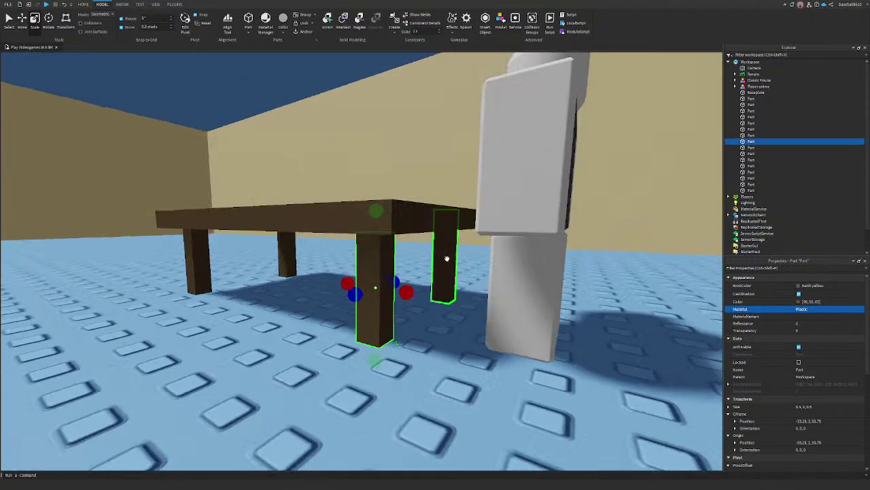
left_click(446, 258)
left_click_drag(447, 181, 446, 204)
key("a")
left_click(379, 243)
left_click_drag(380, 189, 371, 216)
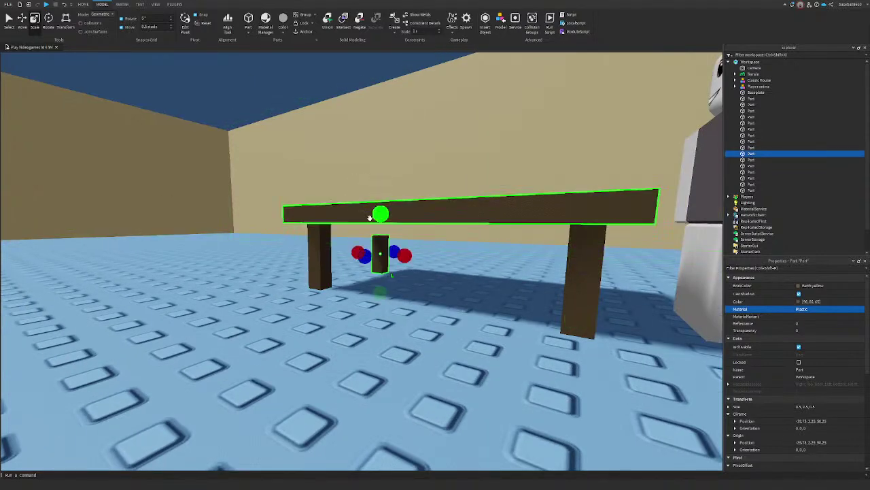
left_click(318, 262)
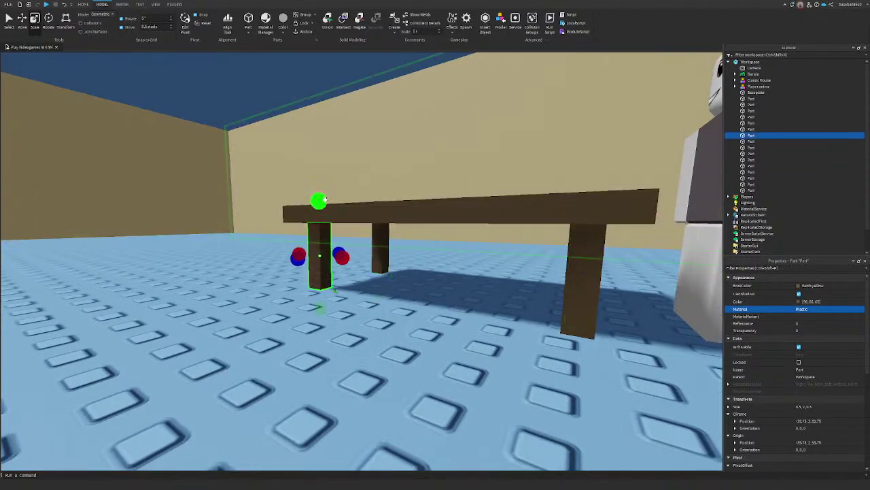
Step: Try the Studs surface on the top face of the tabletop
right_click_drag(364, 197, 400, 208)
key("e")
left_click(401, 208)
key("e")
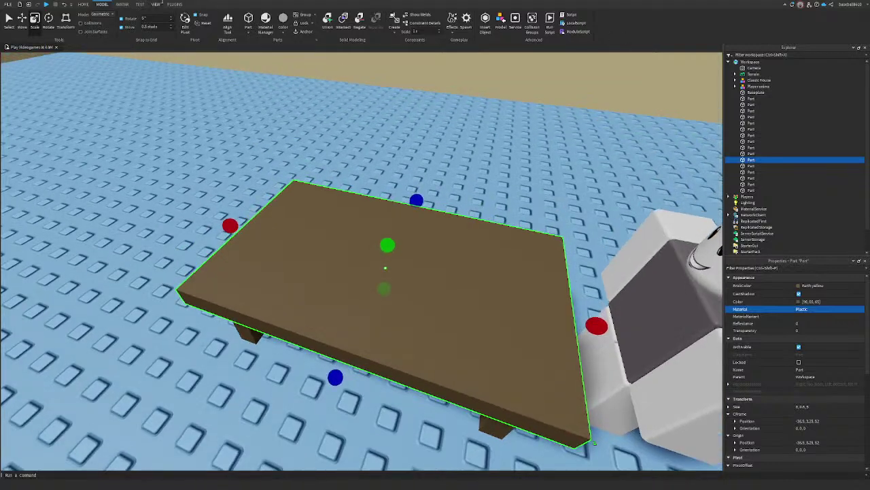
left_click(175, 4)
left_click(758, 20)
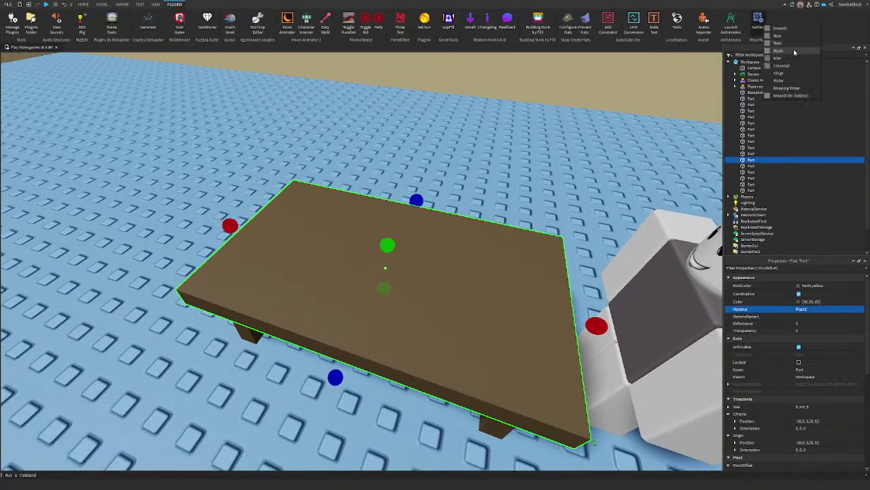
left_click(794, 50)
left_click(474, 265)
Step: Undo the tabletop surface, the leg shortening and the edits made before them
key("q")
right_click_drag(208, 220, 209, 214)
right_click_drag(312, 182, 313, 185)
key("s")
key("w")
key("s")
key("ctrl+z")
key("ctrl+z")
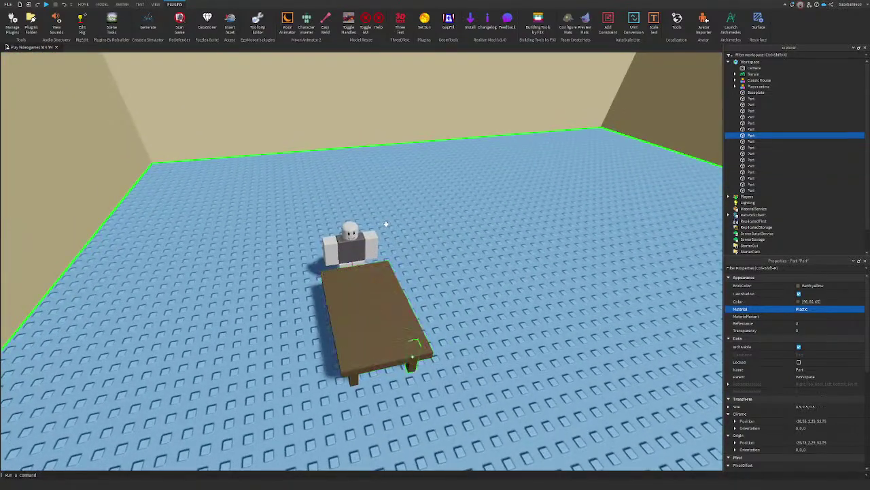
key("ctrl+z")
key("ctrl+z")
key("ctrl+z")
key("ctrl+z")
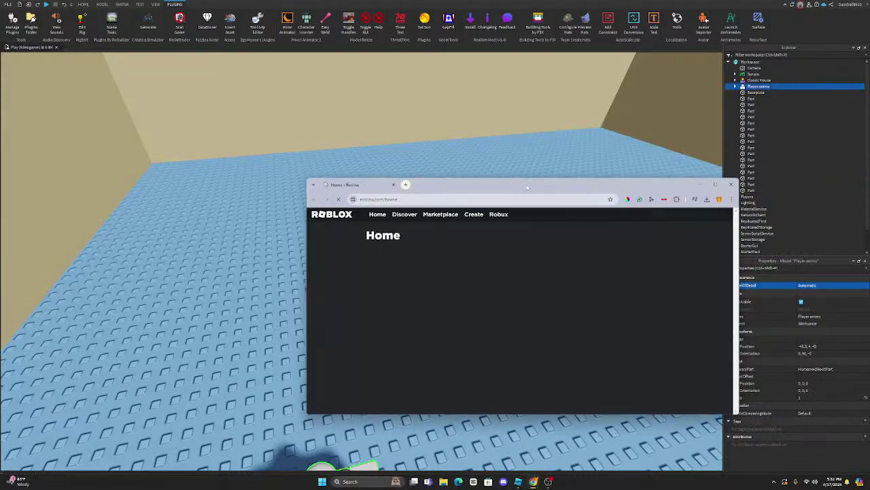
Step: Switch to the Roblox website in the browser and open the account's own profile at the badges section
double_click(525, 187)
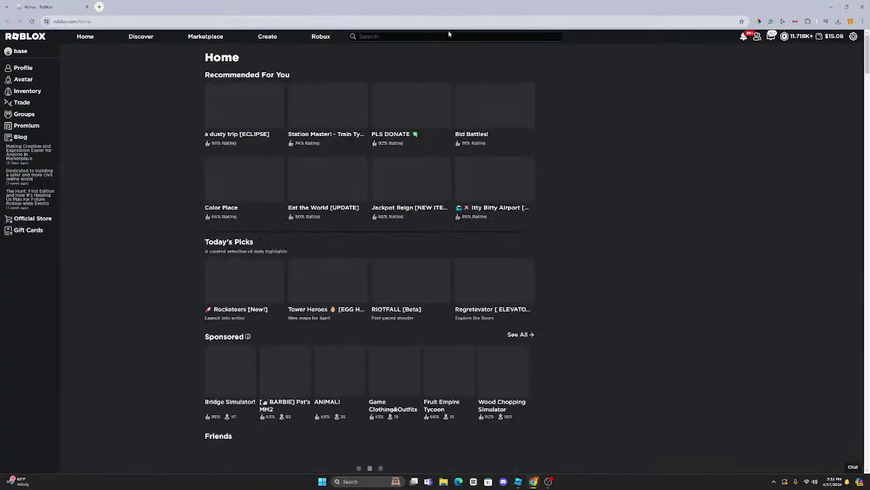
scroll(654, 237, "down", 3)
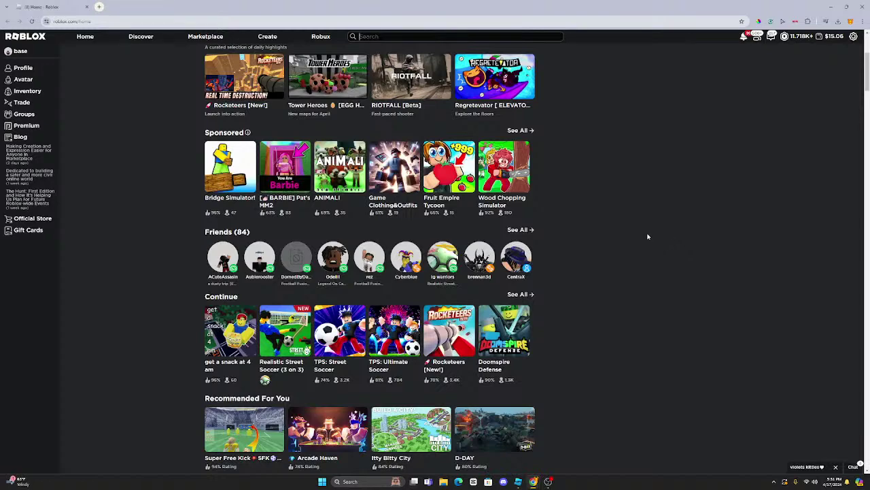
left_click(21, 51)
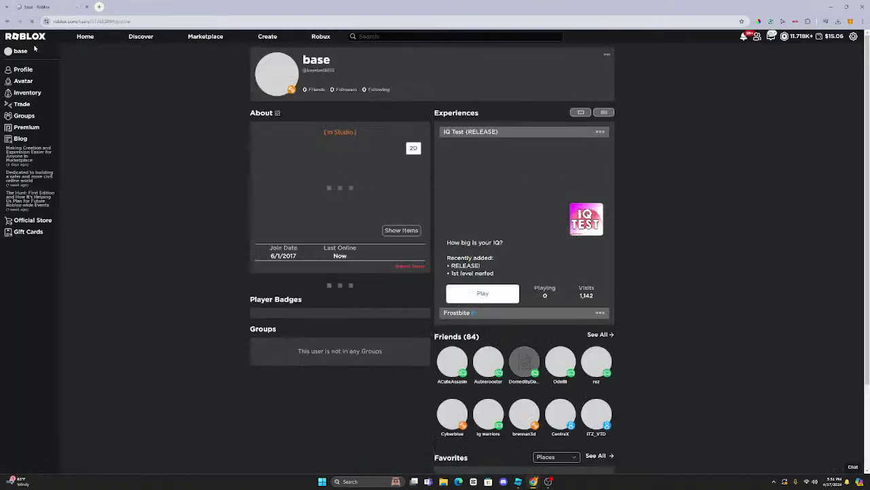
scroll(524, 224, "down", 3)
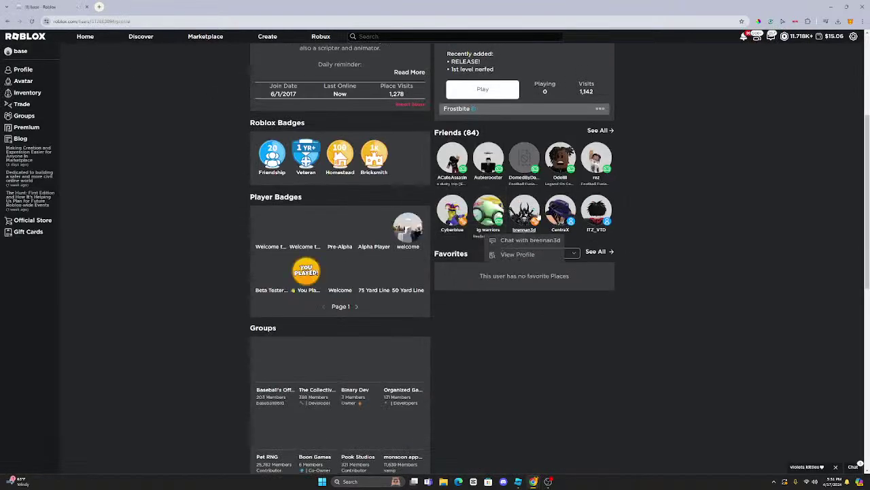
Step: Look through the profile's player badges up to page 11 for a game with a similar house style
left_click(356, 306)
left_click(357, 307)
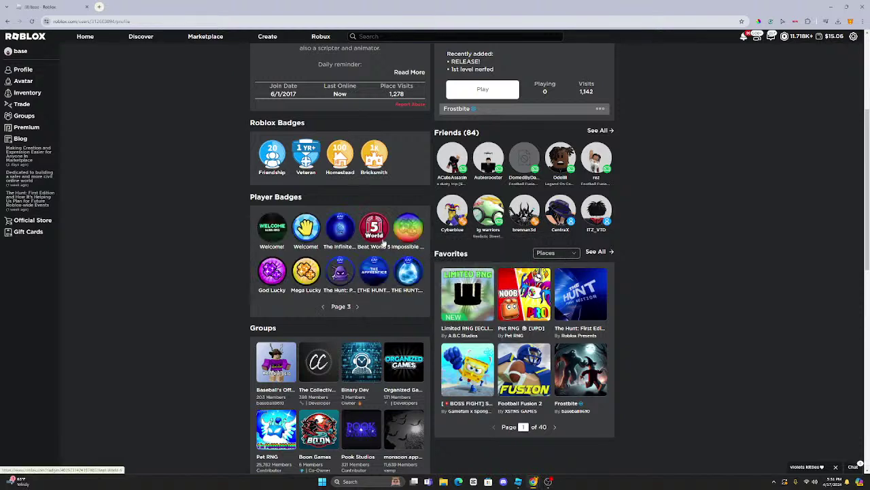
left_click(357, 306)
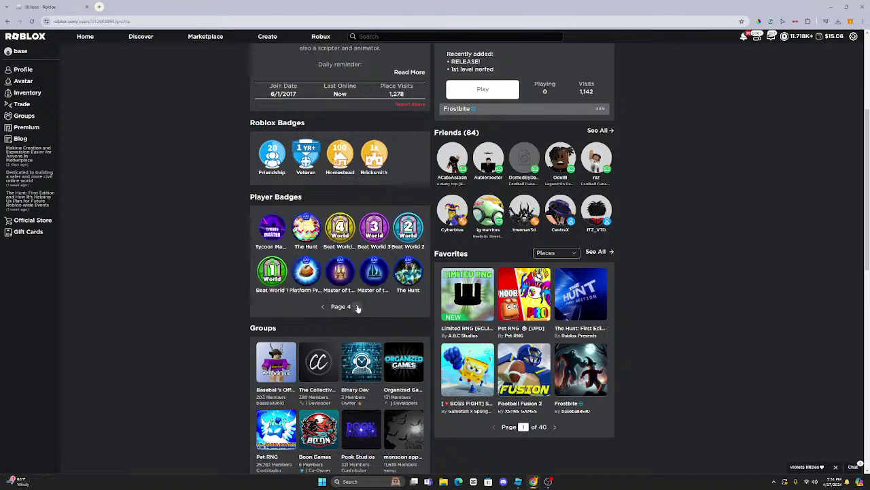
left_click(357, 306)
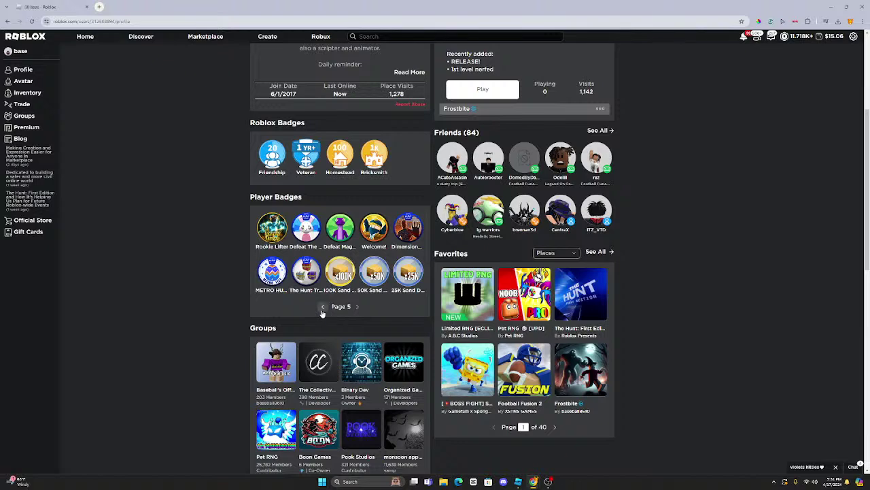
left_click(357, 306)
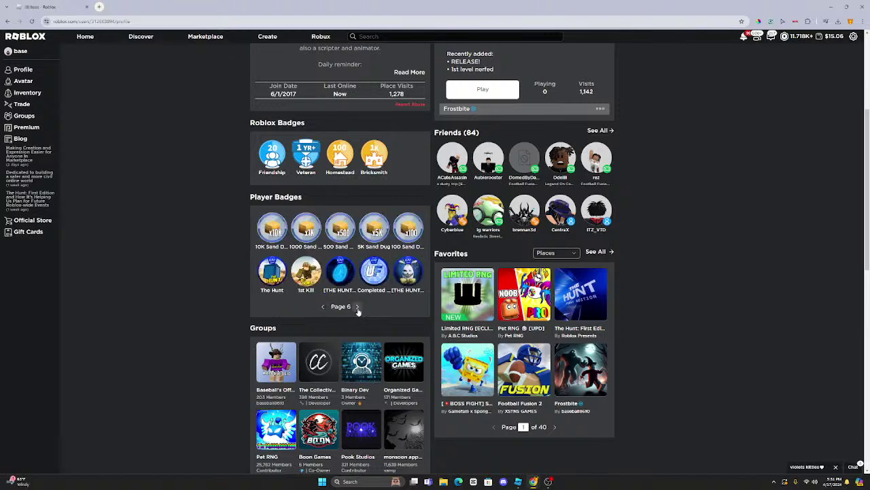
left_click(357, 307)
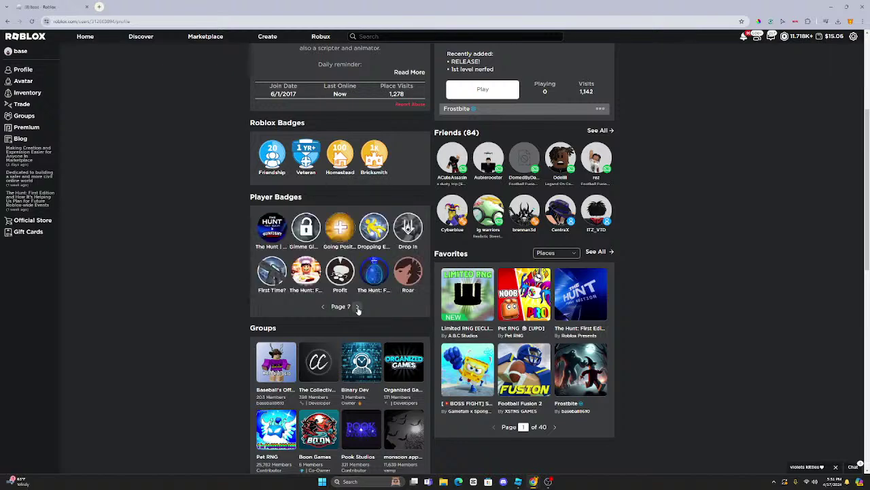
left_click(358, 307)
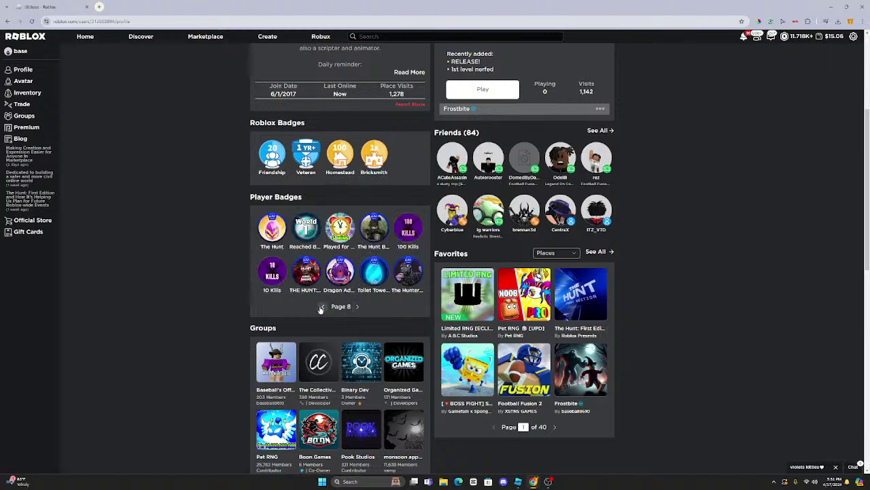
left_click(357, 307)
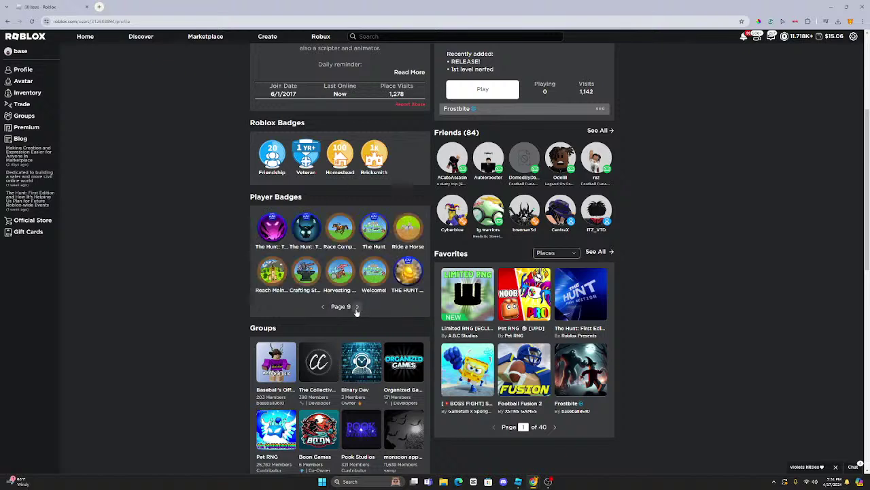
left_click(357, 307)
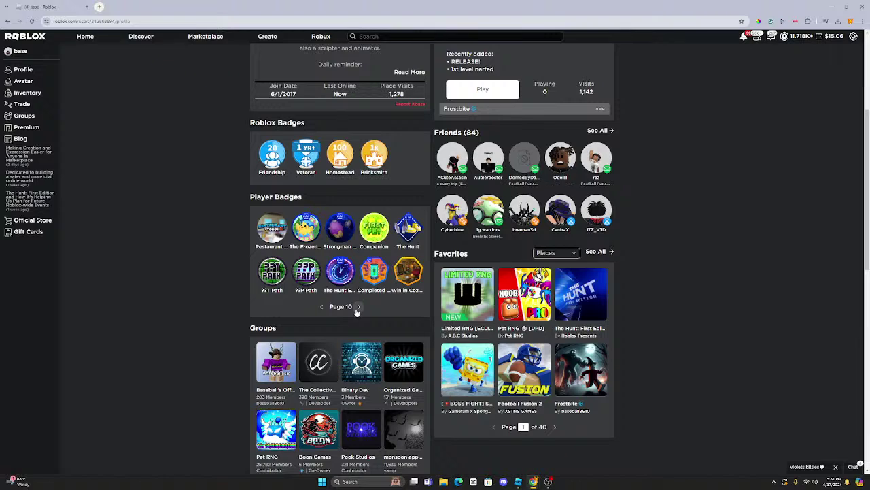
left_click(358, 306)
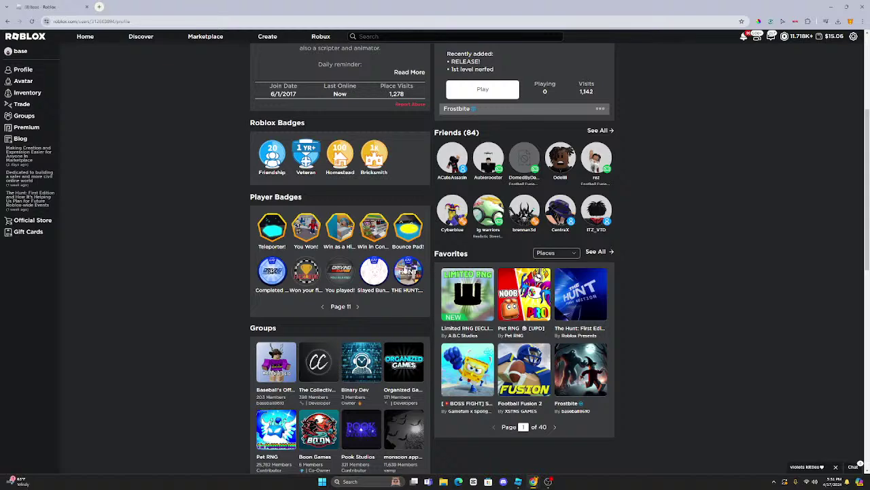
Step: Open the badge "THE HUNT: Escaped the adventure" and go to its game, NEED MORE FRIENDS, closing the profile tab
middle_click(408, 272)
left_click(129, 7)
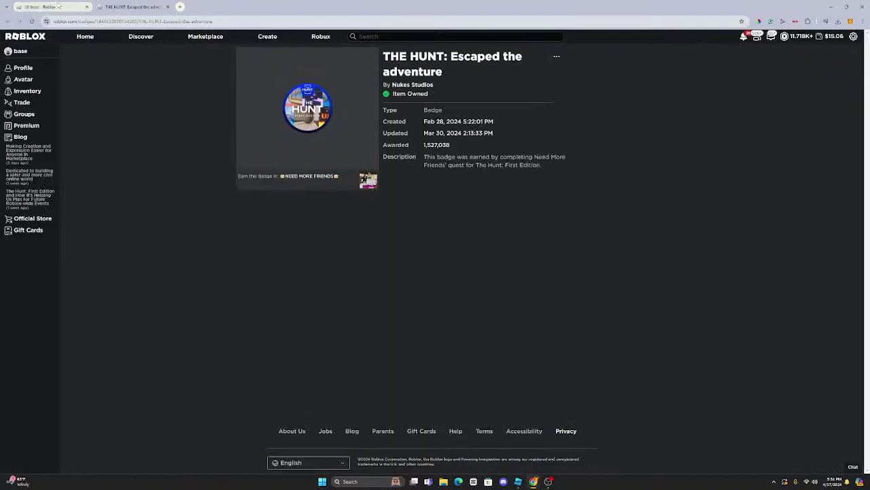
left_click(371, 188)
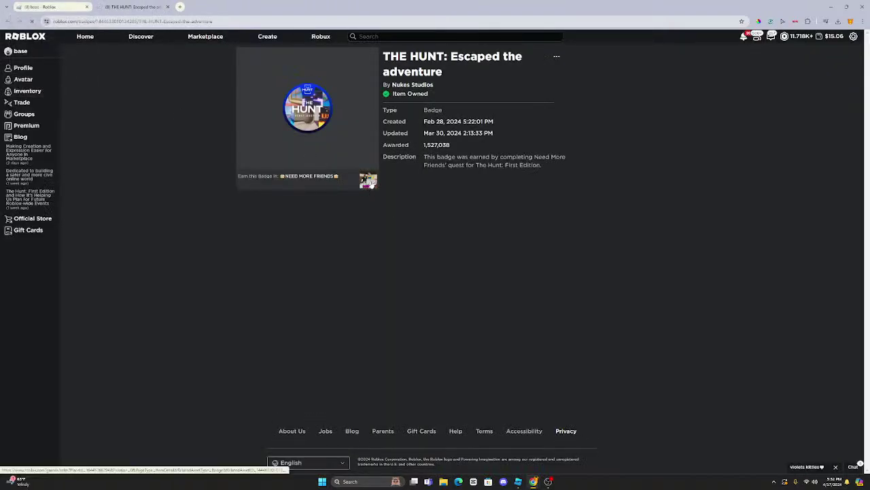
left_click(86, 7)
left_click(86, 7)
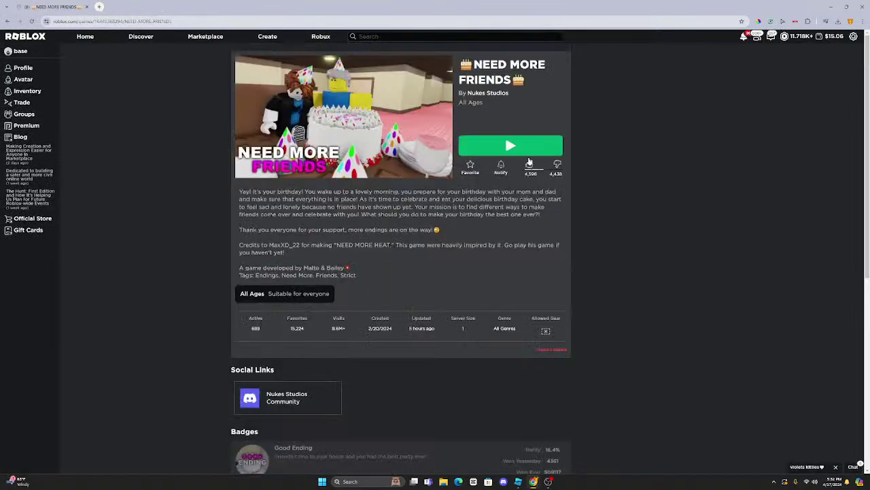
Step: Launch NEED MORE FRIENDS and start playing from its title screen
left_click(530, 142)
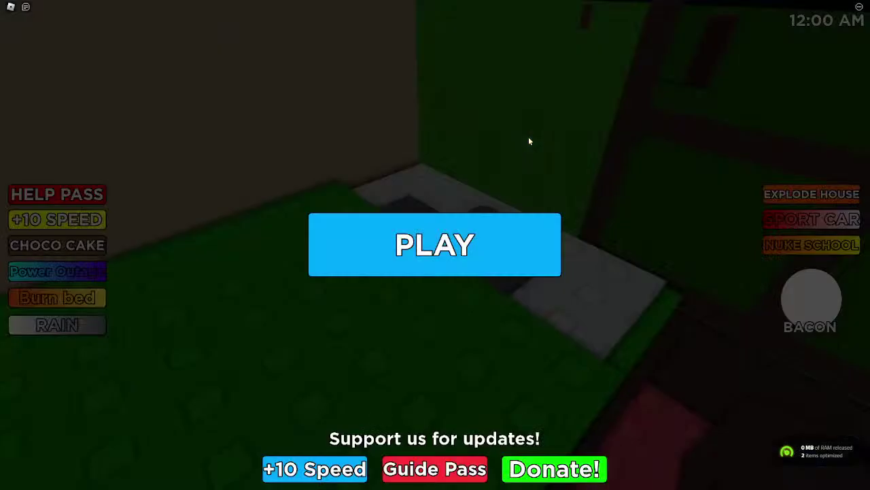
left_click(464, 265)
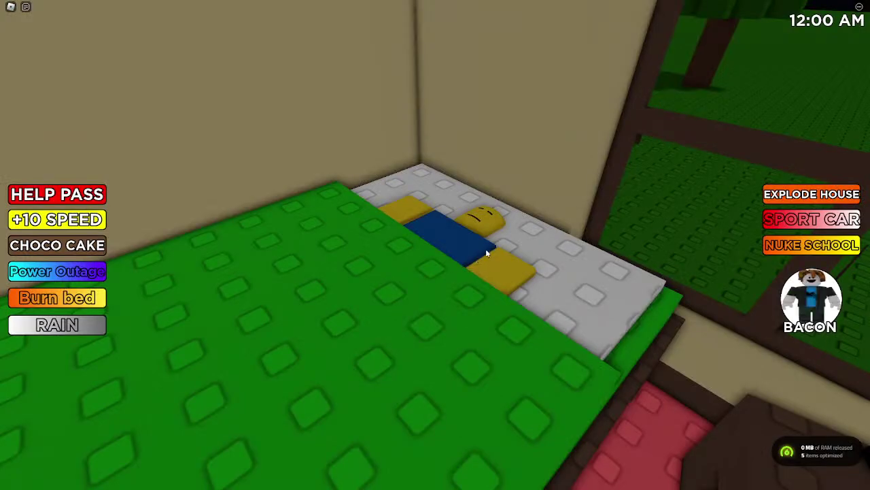
key("Escape")
left_click(386, 130)
key("Escape")
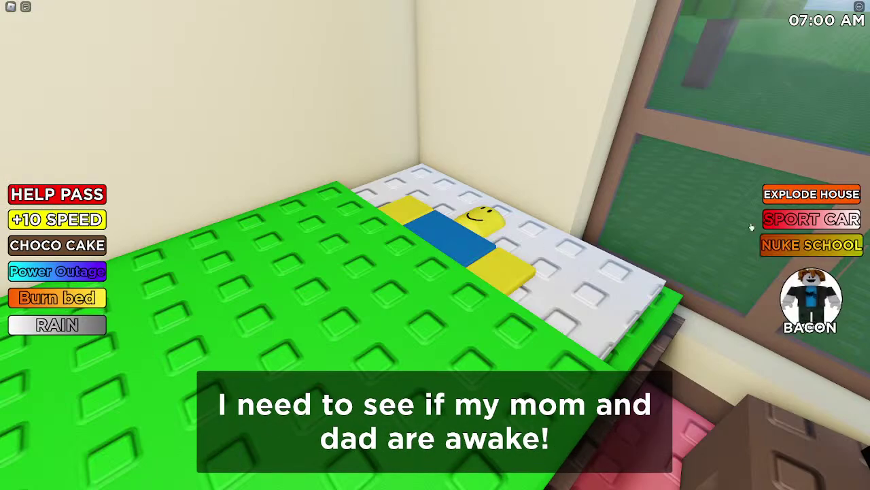
Step: Walk through the bedroom door into the hallway and examine the house's walls, floor and furniture
key("w")
scroll(267, 200, "up", 5)
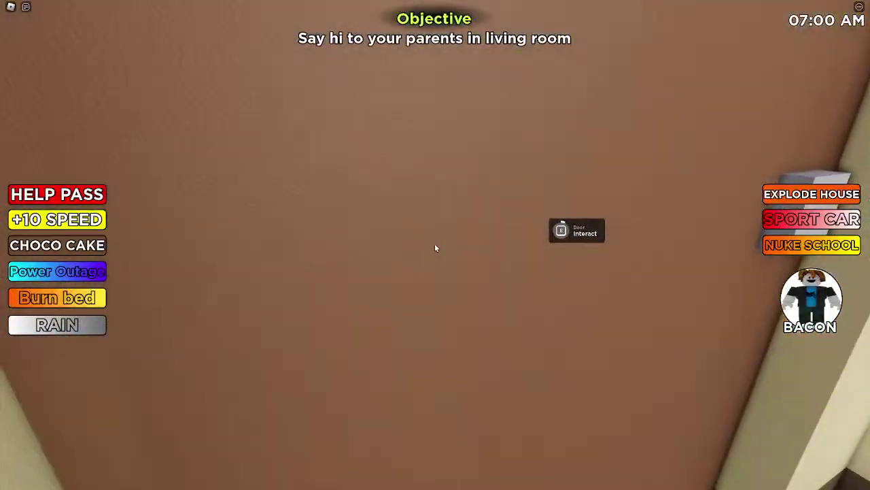
key("e")
key("w")
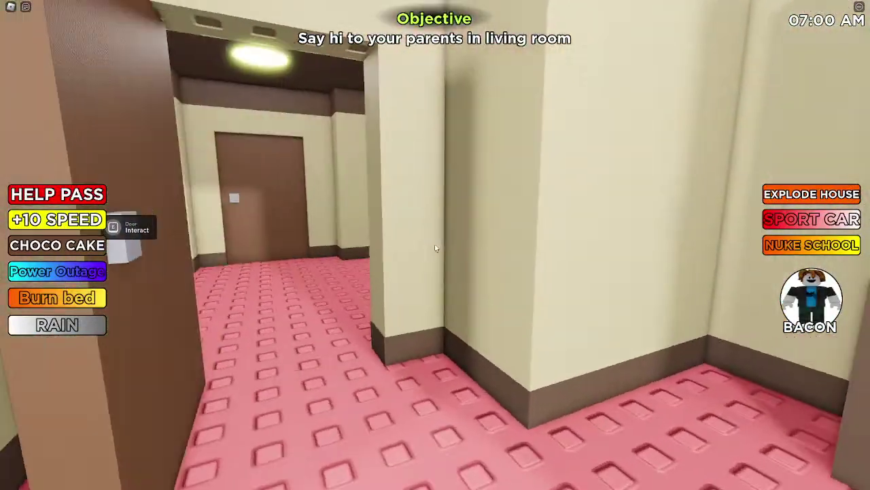
scroll(435, 248, "down", 5)
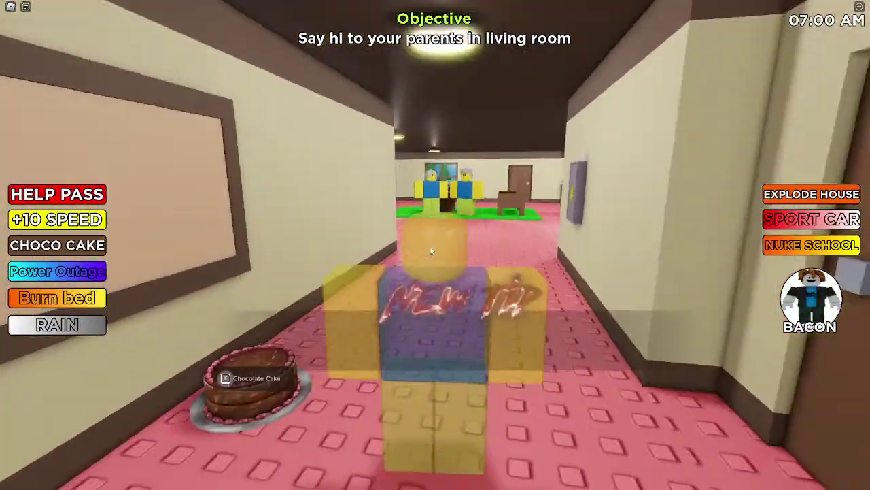
Step: Walk down the hallway through the living room and examine its fireplace, sofa, rug, dining table and kitchen
right_click_drag(435, 249, 418, 271)
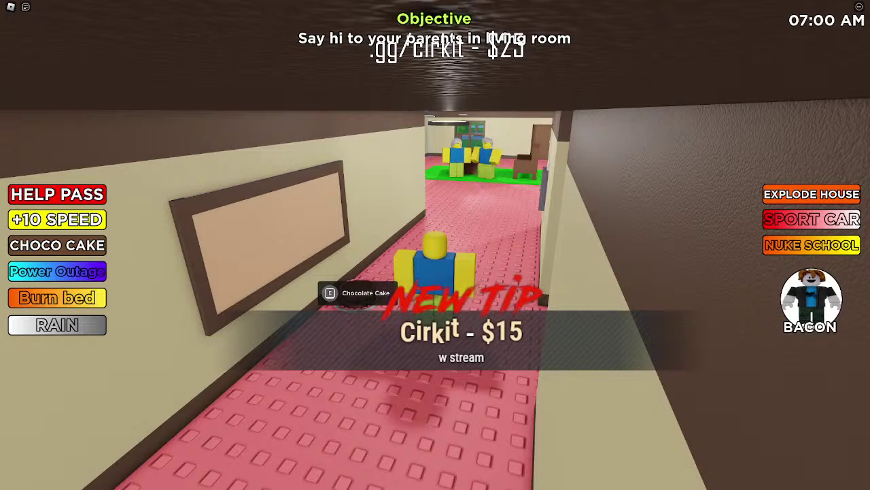
right_click_drag(657, 357, 657, 358)
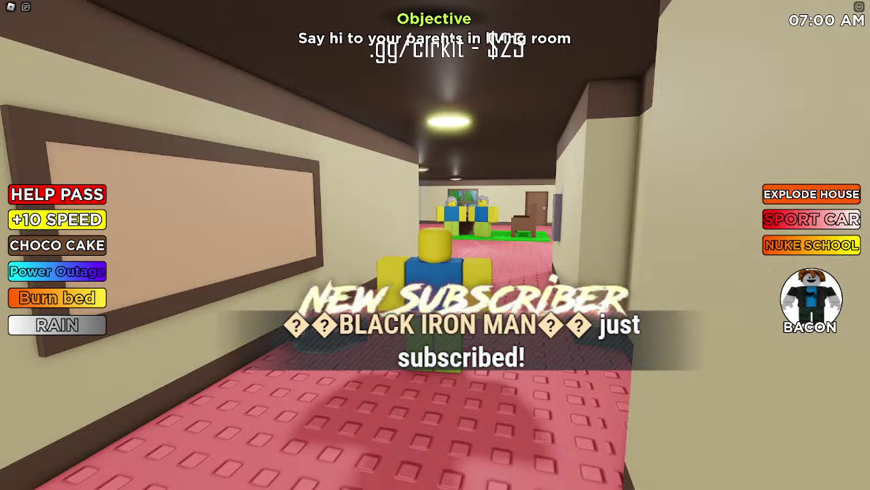
key("w")
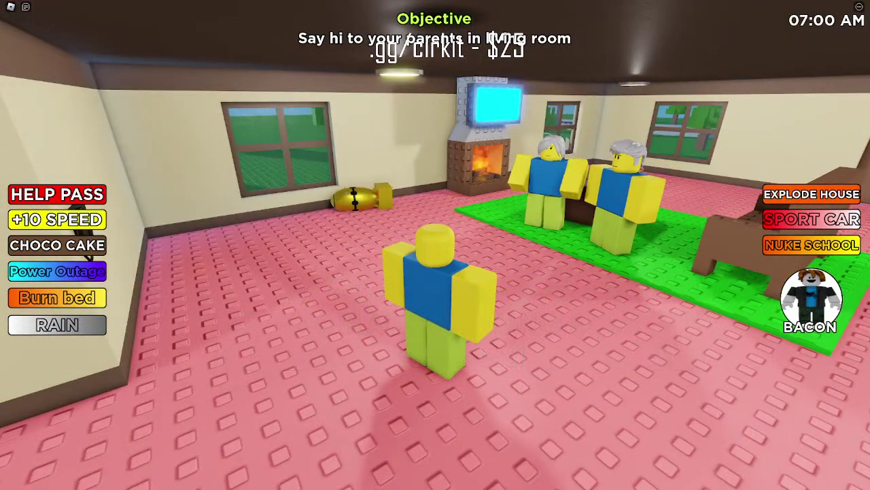
key("super")
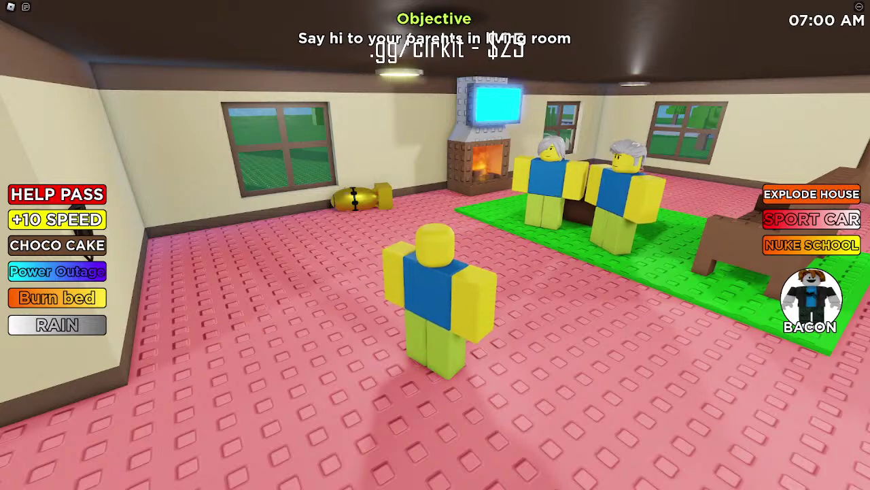
right_click_drag(623, 282, 633, 284)
key("w")
key("w")
key("s")
key("w")
key("s")
key("w")
key("w")
key("w")
key("a")
key("w")
Step: Capture reference screenshots of the kitchen and of the fridge and dining table area
key("super+shift+s")
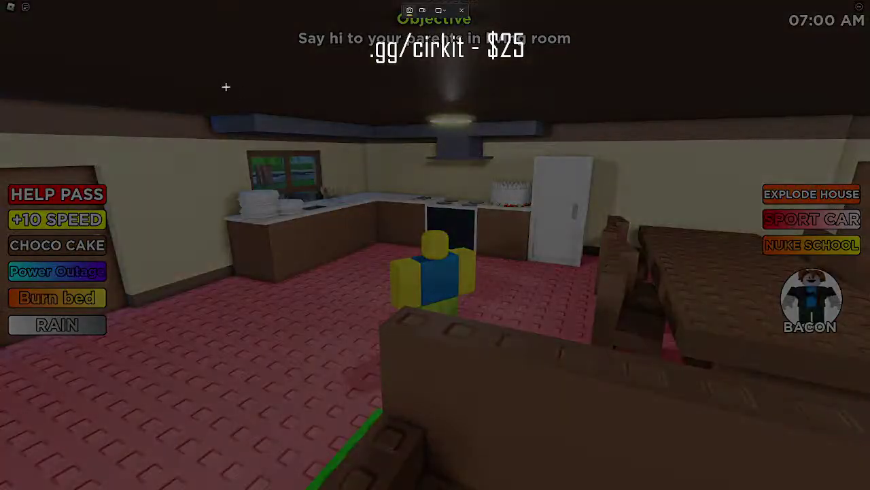
left_click_drag(225, 85, 678, 331)
key("s")
right_click_drag(655, 313, 656, 313)
key("w")
key("super+shift+s")
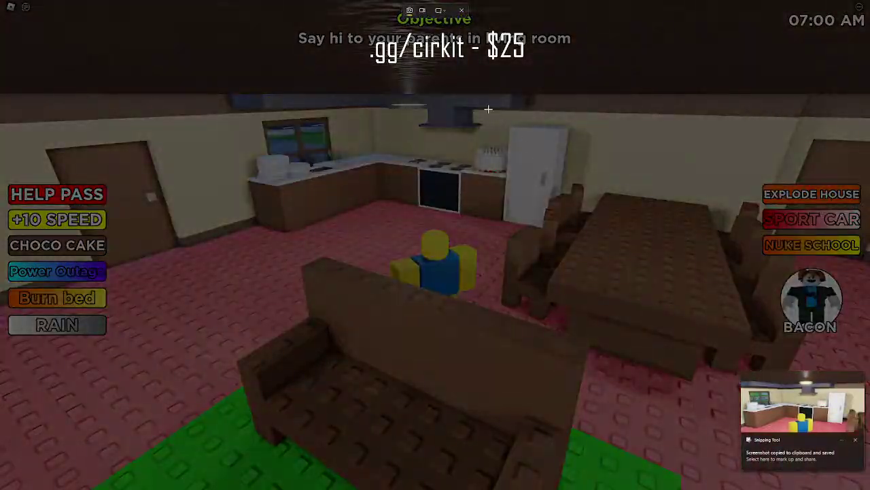
left_click_drag(489, 109, 734, 396)
Step: Capture a reference screenshot of the living room with its sofa, coffee table, rug and fireplace
key("s")
right_click_drag(713, 380, 713, 381)
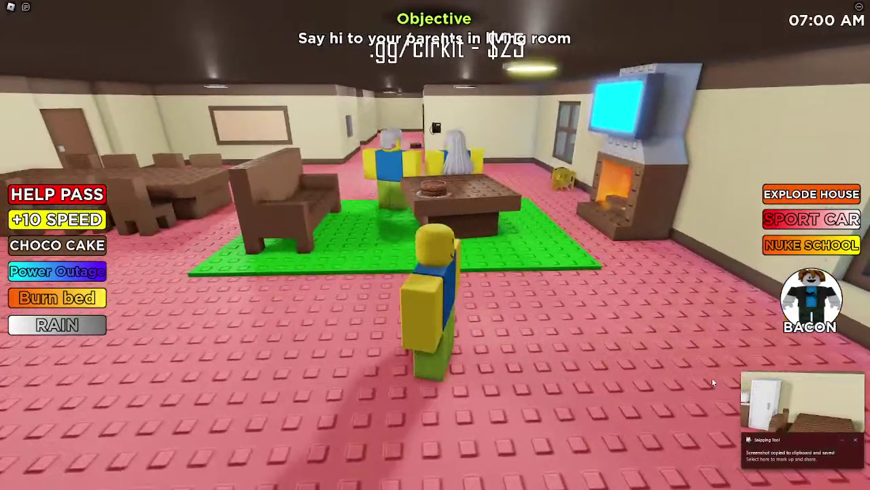
key("super+shift+s")
left_click_drag(241, 40, 742, 339)
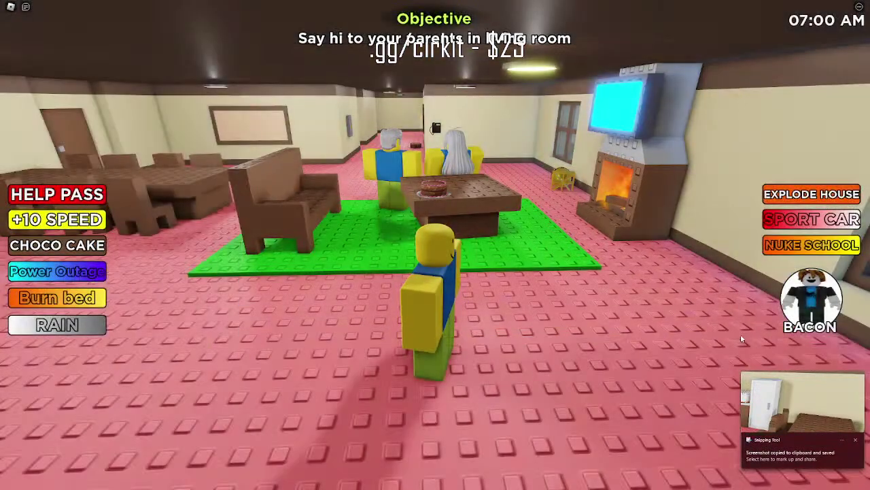
Step: Switch to Roblox Studio and delete the legs of the brown table, keeping its top
key("alt+Tab")
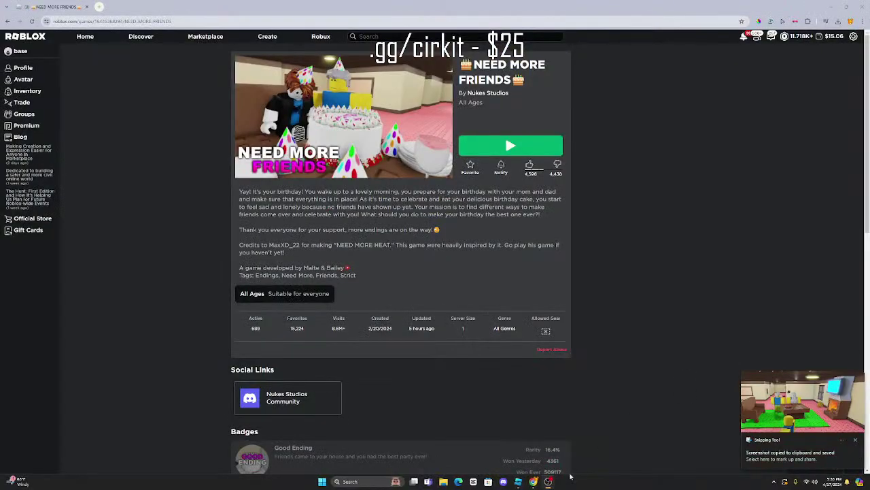
left_click(521, 484)
right_click_drag(543, 282, 465, 319)
left_click(452, 355)
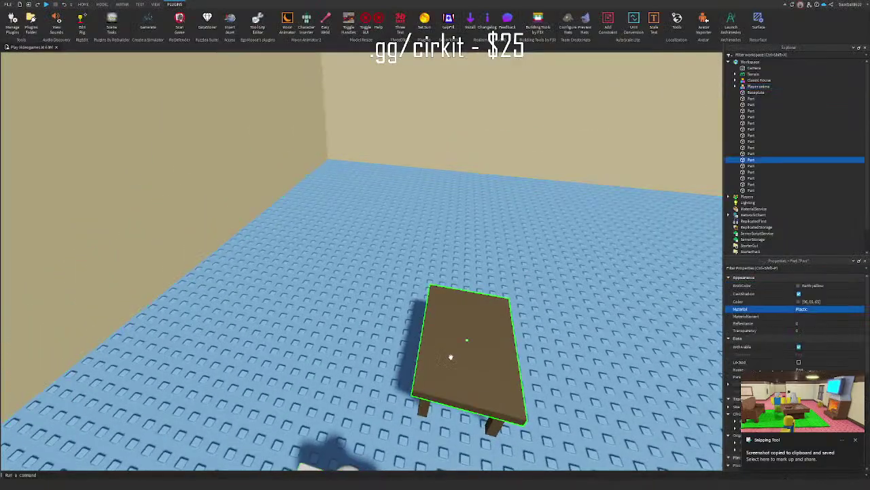
right_click_drag(457, 355, 457, 355)
right_click_drag(503, 277, 503, 276)
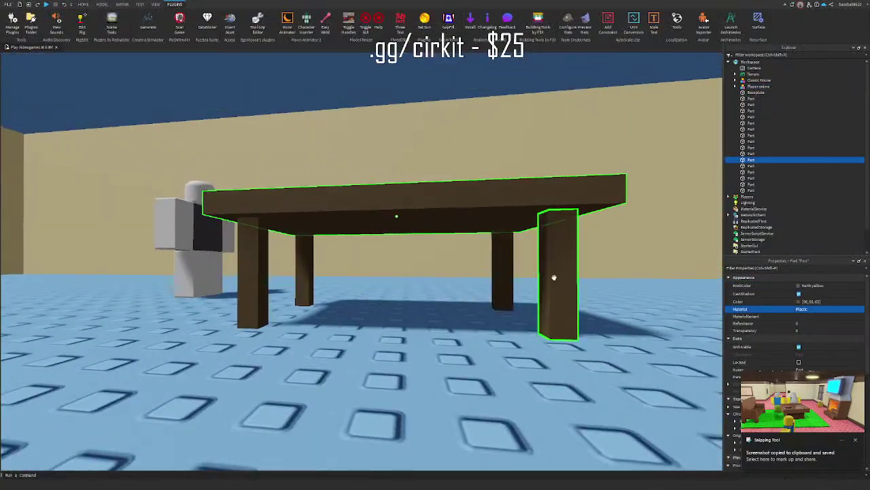
left_click(554, 278)
key("Delete")
left_click(298, 293)
key("Delete")
left_click(246, 274)
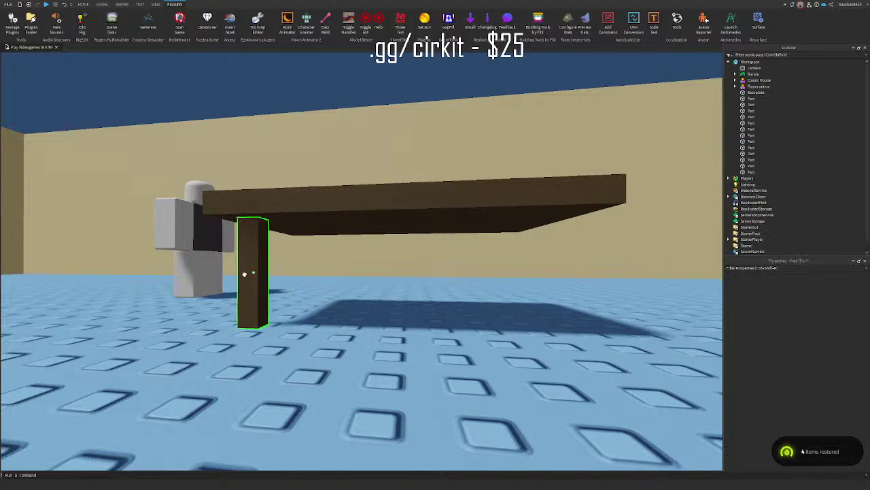
key("Delete")
Step: Lower the brown tabletop onto the floor and set its thickness to 1 stud
left_click_drag(296, 202, 324, 397)
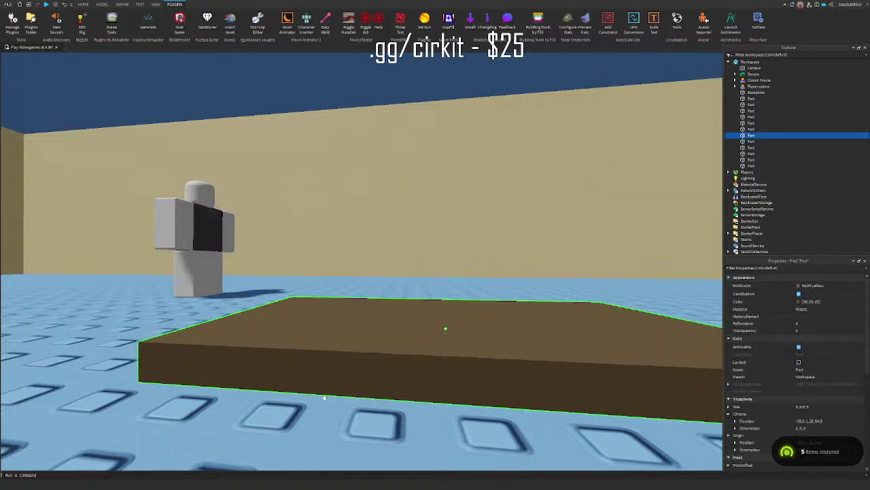
left_click(83, 4)
left_click(101, 4)
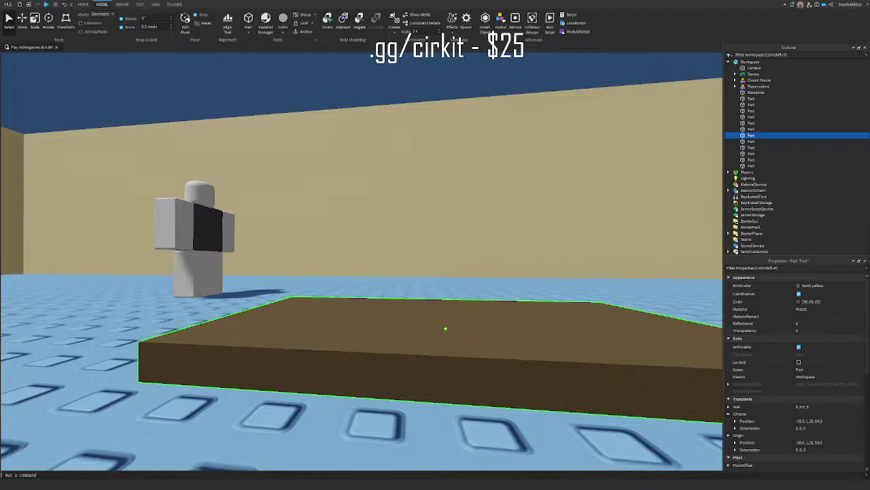
left_click_drag(491, 344, 514, 347)
key("ctrl+z")
key("s")
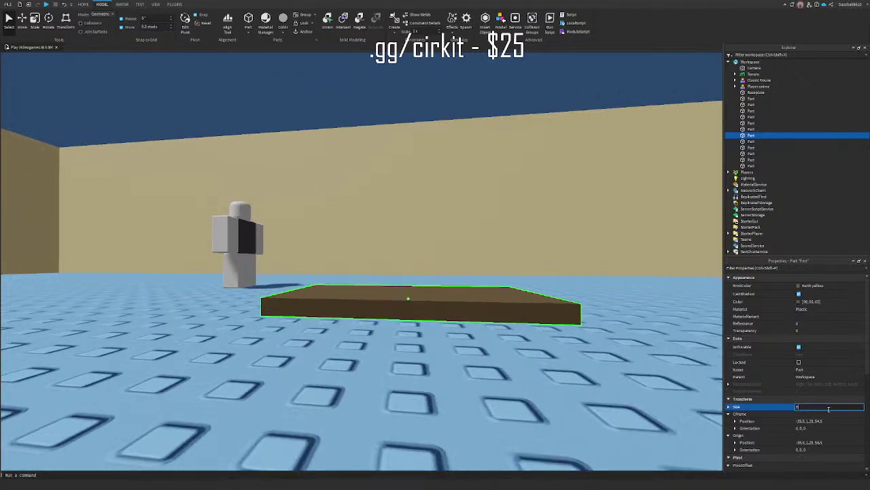
key("Return")
left_click_drag(497, 283, 545, 384)
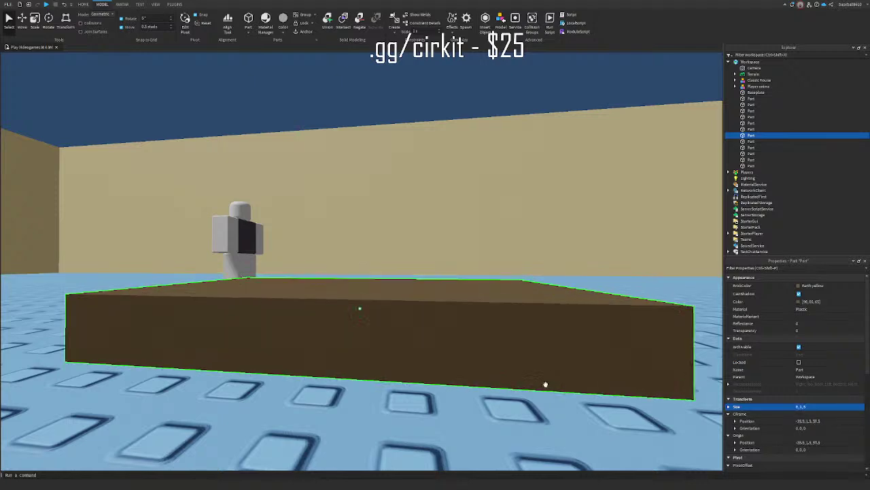
Step: Try the Pine Cone and Medium brown colors on the slab
left_click(812, 285)
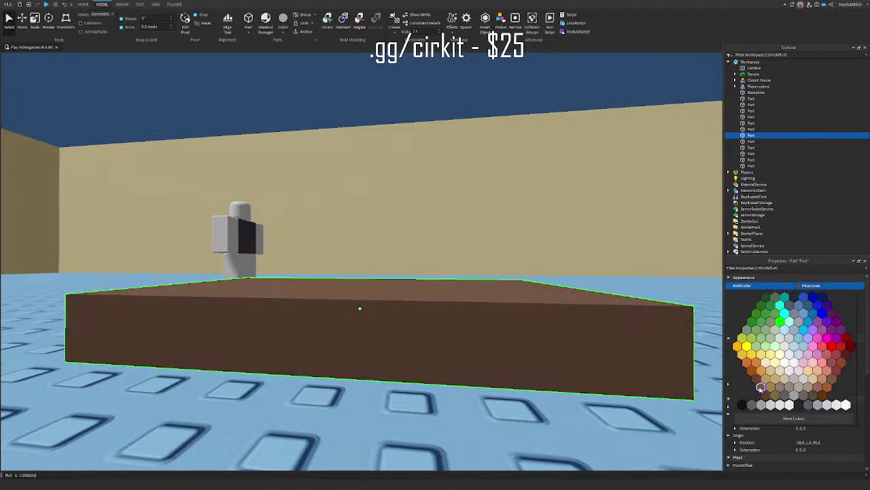
left_click(760, 389)
right_click_drag(614, 305, 615, 306)
left_click_drag(464, 290, 528, 331)
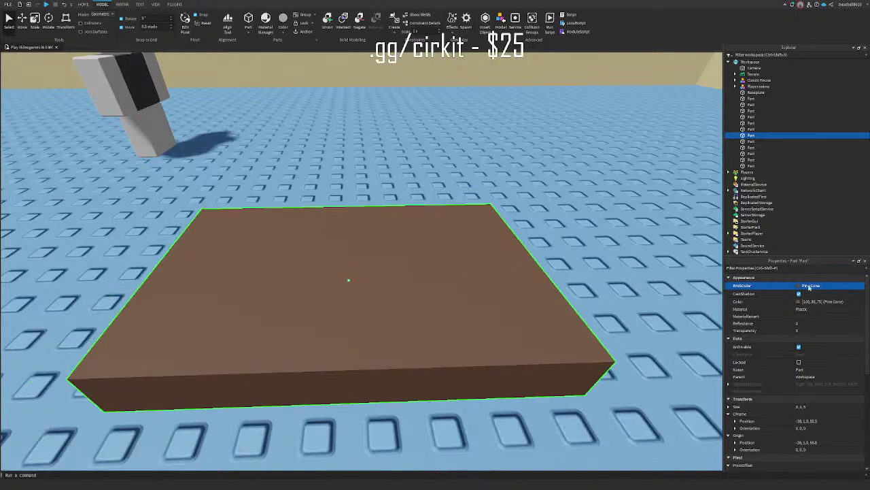
left_click(809, 287)
left_click(765, 394)
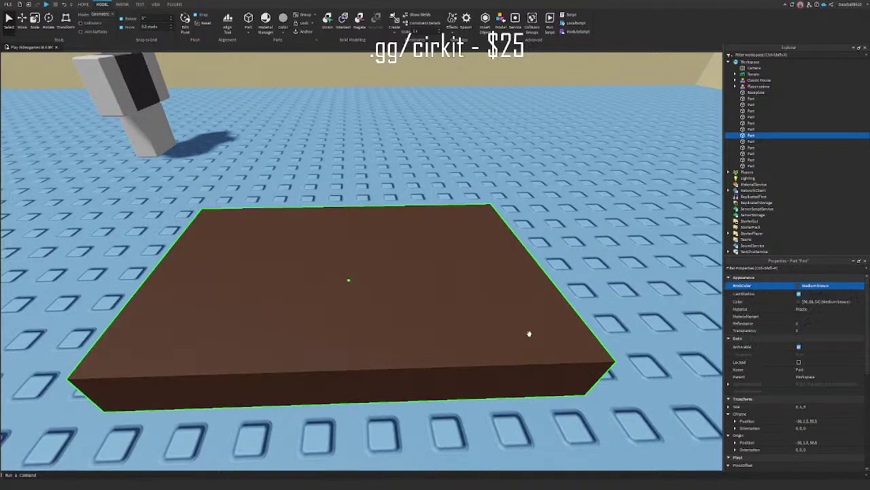
Step: Set the slab's BrickColor to Dark taupe
left_click(817, 288)
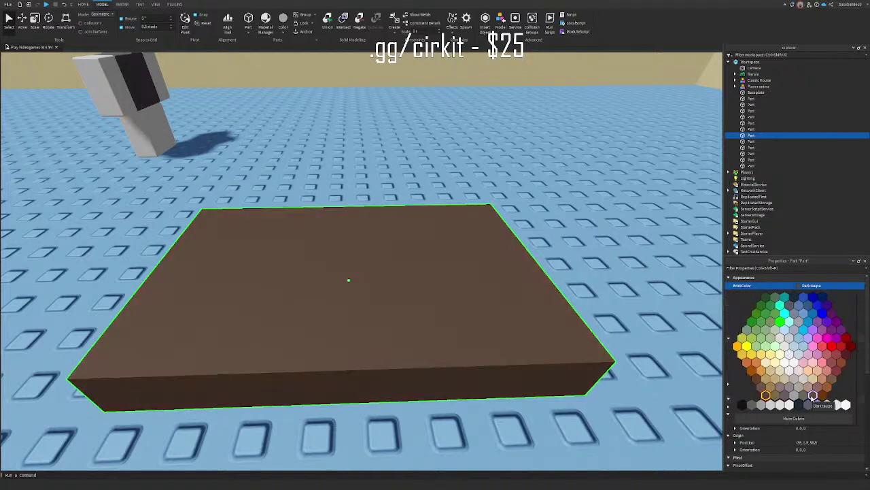
left_click(813, 397)
left_click(675, 337)
right_click_drag(675, 338, 675, 337)
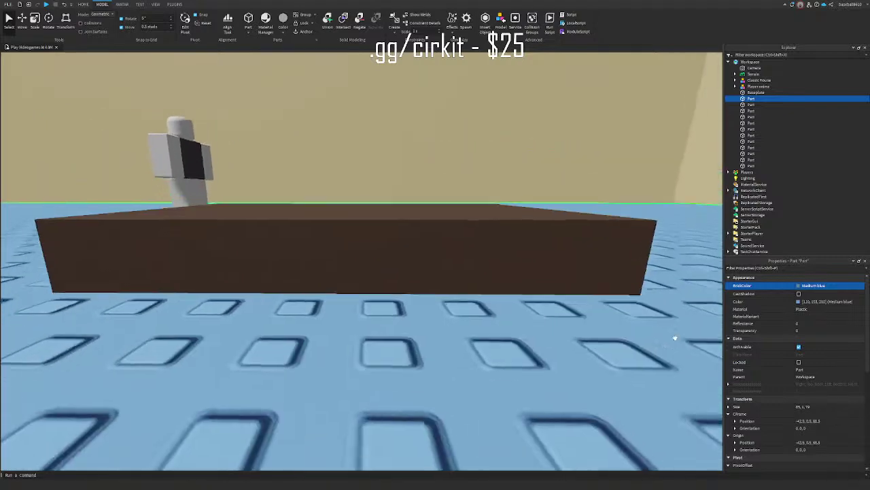
Step: Try to scale down the slab's thickness symmetrically, then undo it
left_click(578, 253)
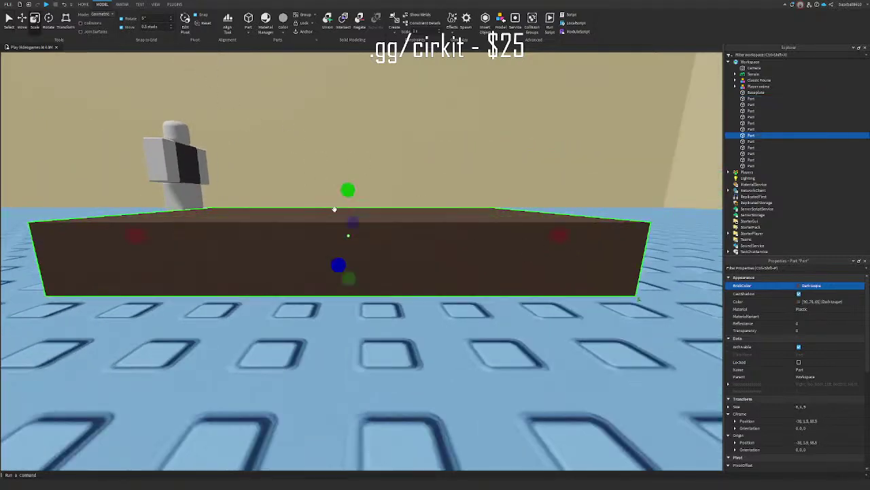
left_click_drag(348, 191, 351, 214, "ctrl")
key("ctrl+z")
Step: Move the slab across the floor to a spot beside the character rig
scroll(491, 375, "up", 1)
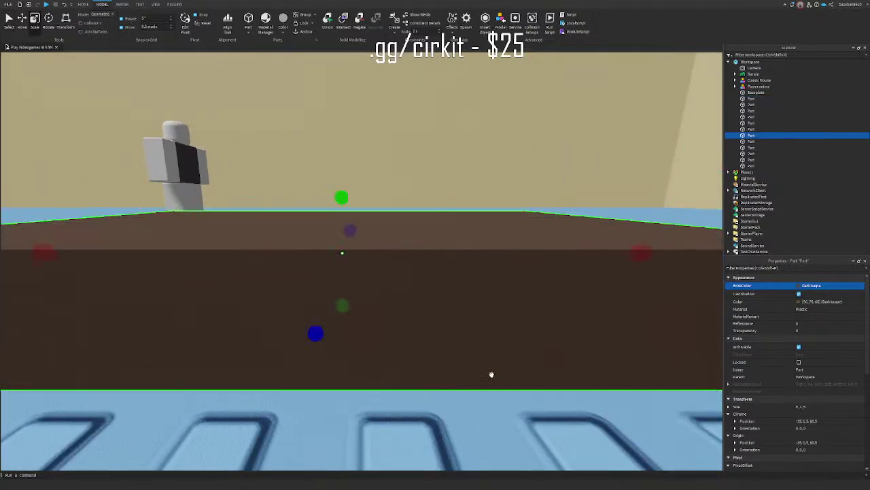
scroll(515, 320, "down", 3)
right_click_drag(492, 374, 484, 313)
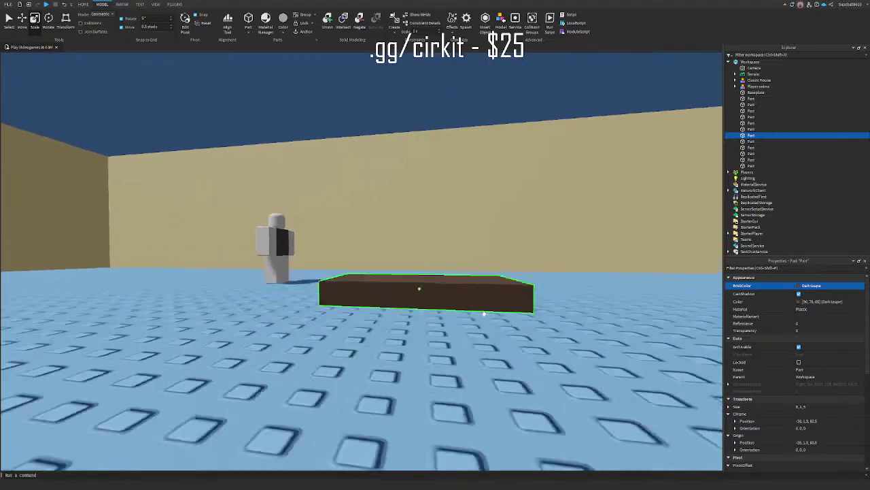
left_click_drag(484, 314, 485, 312)
right_click_drag(484, 313, 485, 313)
scroll(509, 367, "up", 2)
left_click_drag(484, 313, 507, 368)
right_click_drag(509, 367, 508, 368)
scroll(507, 367, "down", 2)
left_click_drag(508, 368, 509, 367)
right_click_drag(508, 367, 509, 367)
left_click_drag(509, 367, 508, 368)
right_click_drag(509, 367, 508, 367)
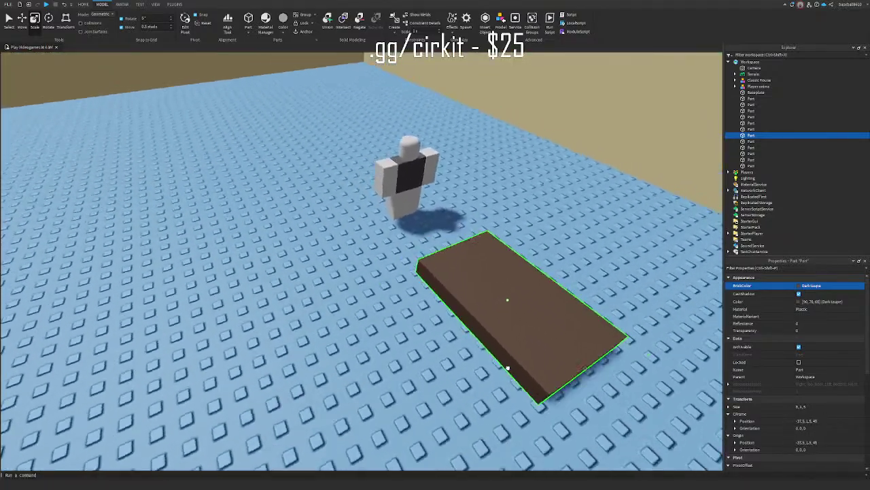
left_click_drag(508, 367, 508, 367)
right_click_drag(508, 367, 508, 367)
Step: Raise the slab off the floor to coffee table height
key("f")
key("ctrl+2")
left_click_drag(357, 213, 348, 145)
right_click_drag(348, 145, 408, 177)
Step: Duplicate the slab and scale the copy into a slightly inset table base reaching down to the floor
key("ctrl+3")
key("ctrl+d")
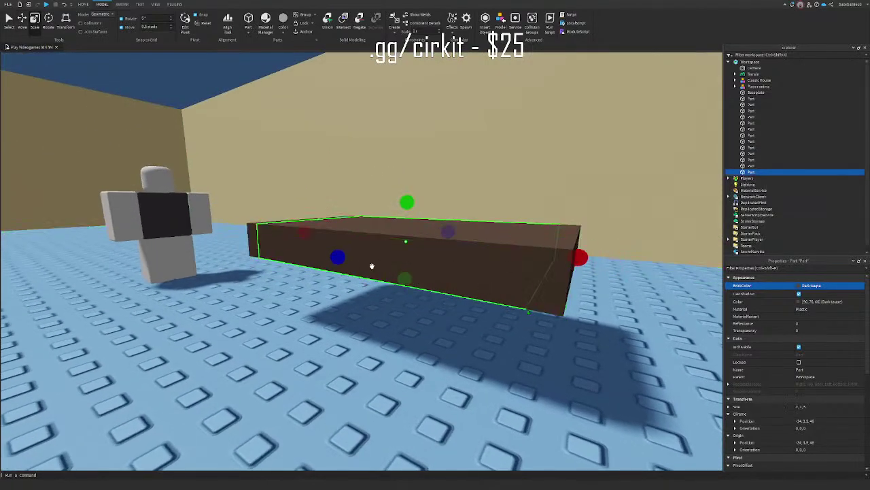
left_click_drag(405, 279, 404, 344)
left_click_drag(408, 232, 407, 241)
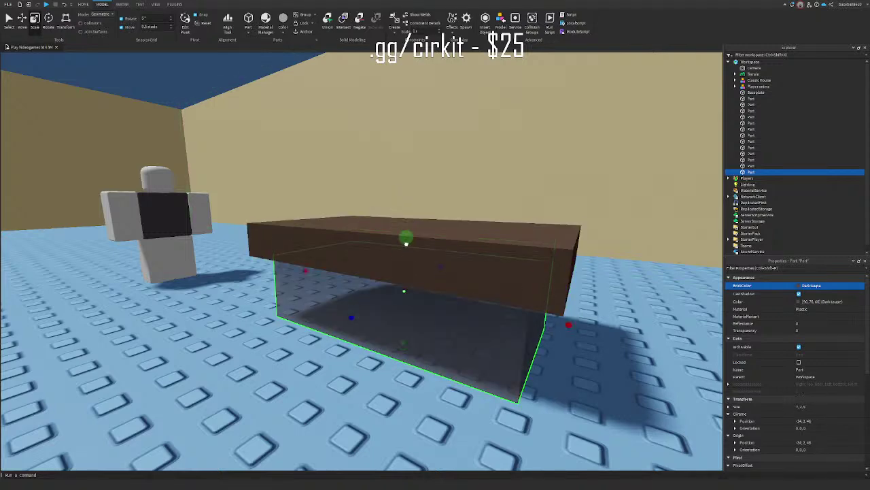
right_click_drag(406, 241, 404, 243)
Step: Reduce the tabletop's thickness to 0.5 studs from its upper face
left_click(378, 182)
right_click_drag(371, 178, 361, 173)
left_click_drag(359, 171, 360, 203)
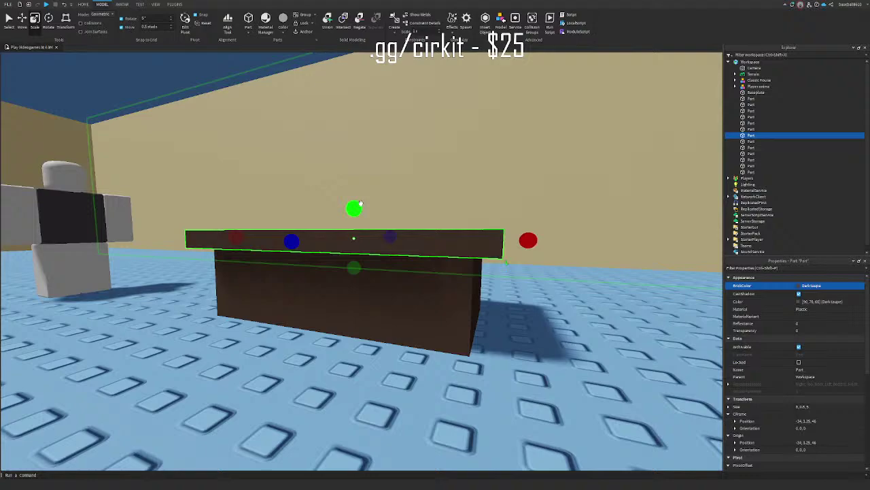
Step: Select the tabletop and base together, rotate them and move them across the floor
right_click_drag(441, 298, 441, 293)
left_click(446, 289, "ctrl")
key("ctrl+4")
left_click_drag(460, 281, 440, 288)
scroll(445, 278, "down", 4)
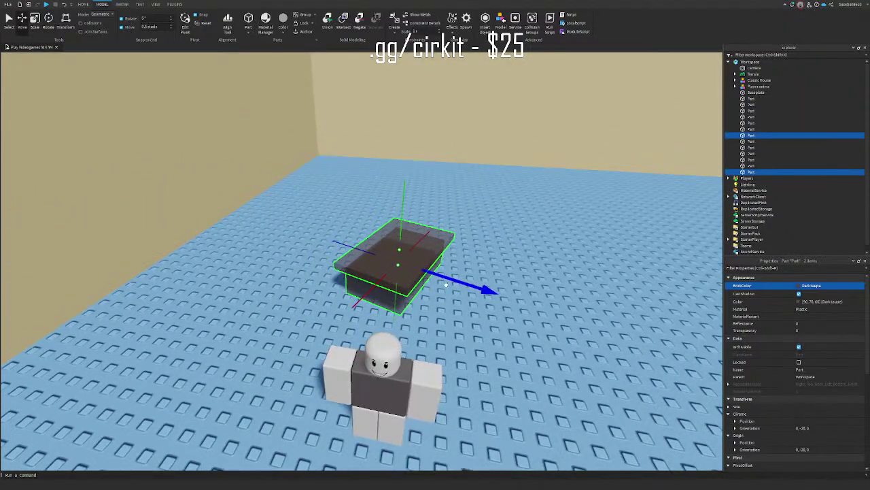
right_click_drag(445, 284, 489, 239)
left_click_drag(566, 233, 394, 293)
key("a")
key("w")
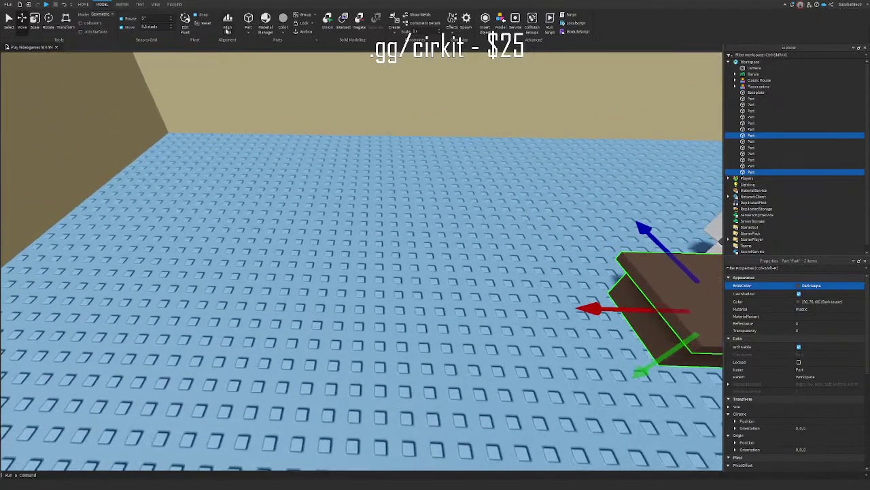
Step: Insert a new part beside the table and scale it into a large flat rectangle for a rug
left_click(249, 24)
key("ctrl+3")
left_click_drag(417, 256, 570, 262, "ctrl")
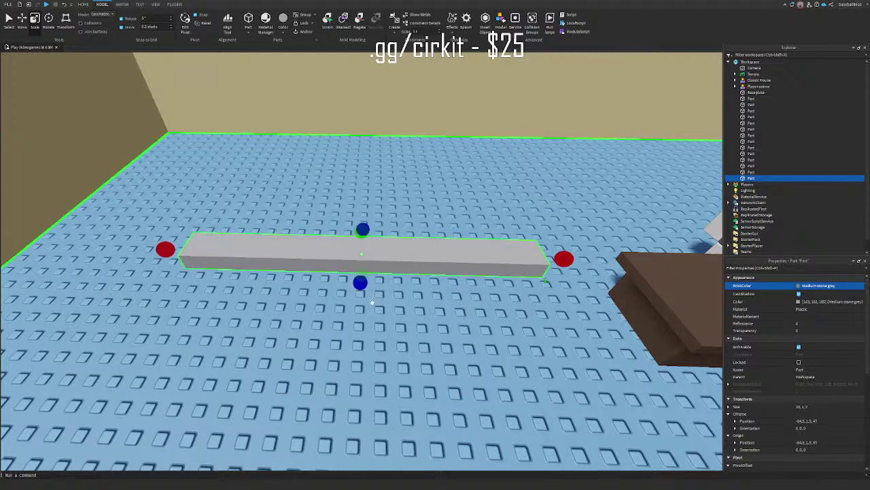
left_click_drag(360, 286, 349, 428, "ctrl")
scroll(349, 428, "down", 6)
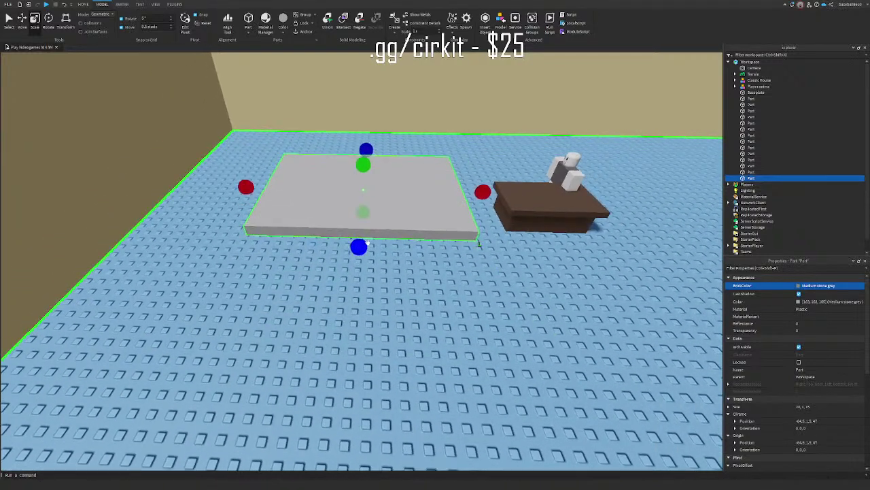
left_click_drag(238, 185, 205, 183, "ctrl")
left_click_drag(391, 212, 382, 203)
Step: Sink the rug part almost flush with the floor with move snapping off, then restore the snapping
key("w")
right_click_drag(383, 203, 384, 210)
key("ctrl+2")
key("w")
key("q")
left_click(126, 29)
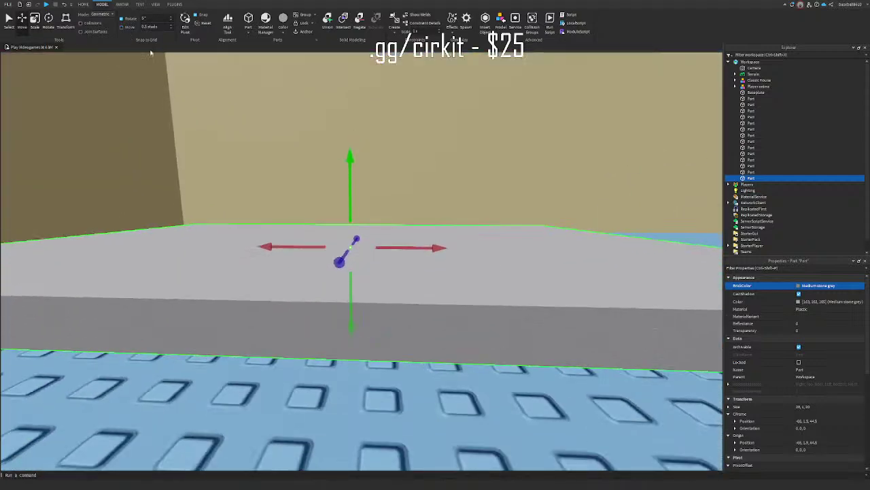
right_click_drag(381, 151, 391, 146)
left_click_drag(392, 146, 392, 165)
right_click_drag(389, 166, 388, 175)
key("s")
key("e")
left_click(124, 28)
Step: Give the rug the Fabric material and a dark red color
key("s")
right_click_drag(459, 175, 464, 179)
left_click(815, 309)
key("f")
left_click(800, 302)
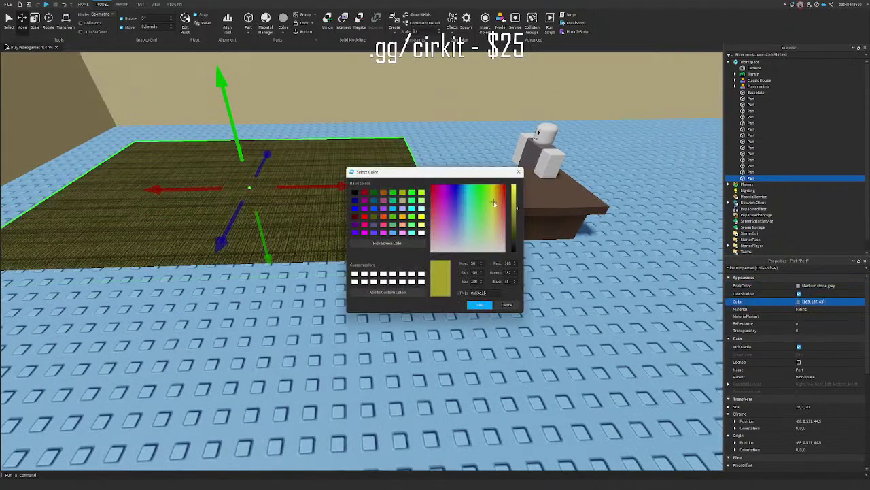
left_click_drag(494, 202, 503, 192)
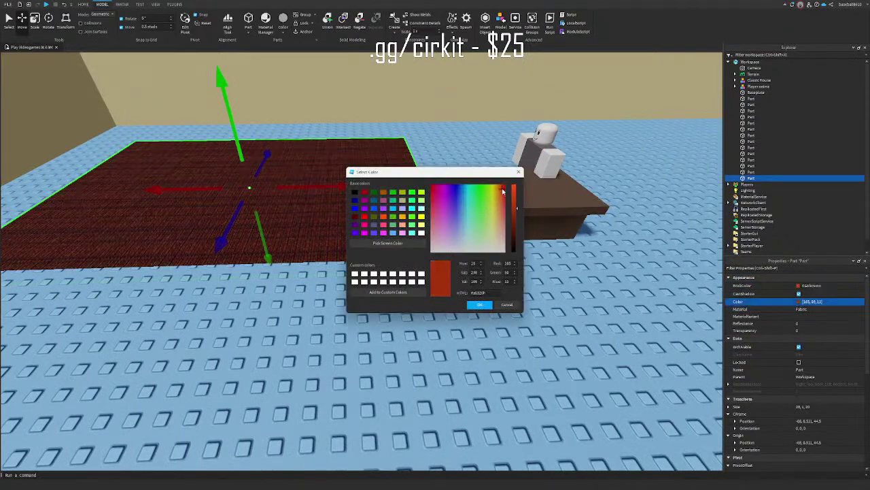
left_click(480, 306)
Step: Rotate the rug by 90 degrees and adjust its length and width
key("ctrl+r")
right_click_drag(436, 258, 433, 257)
key("ctrl+3")
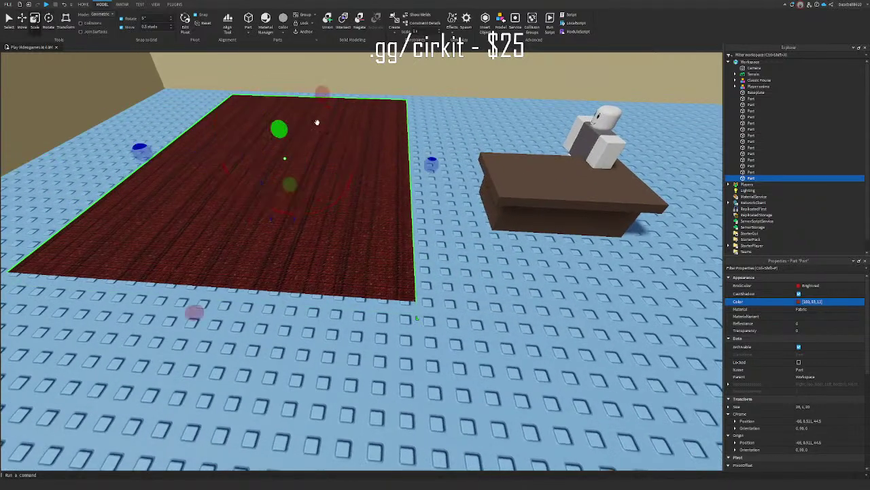
left_click_drag(322, 95, 326, 121)
left_click_drag(431, 165, 484, 179)
Step: Move the coffee table onto the rug, rotate it and shift it toward the rug's middle
left_click(556, 197)
left_click_drag(550, 230, 231, 172)
key("f")
scroll(340, 211, "down", 4)
key("ctrl+4")
left_click_drag(394, 298, 388, 303)
right_click_drag(386, 287, 386, 286)
key("ctrl+2")
left_click_drag(408, 252, 440, 258)
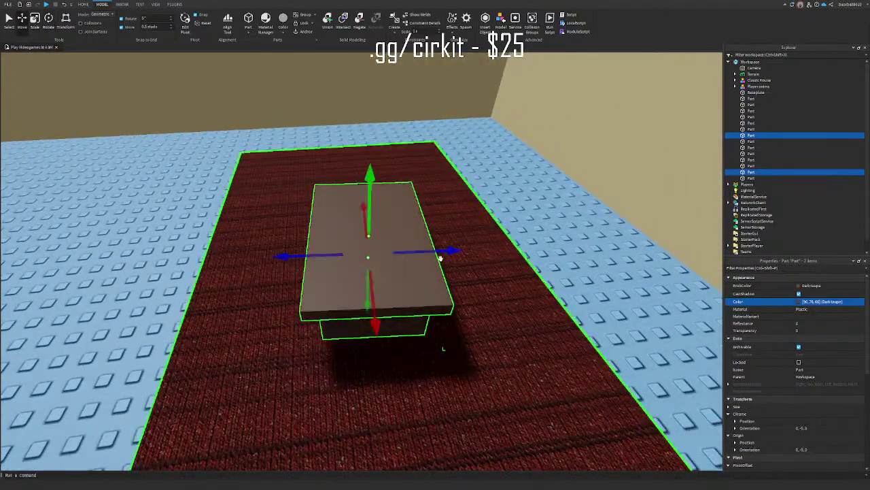
right_click_drag(441, 259, 453, 283)
right_click_drag(369, 295, 362, 292)
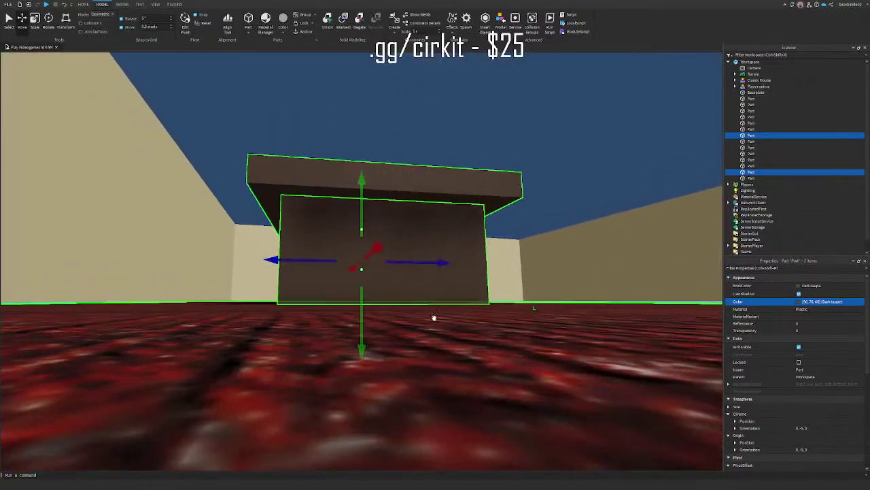
left_click(436, 318, "shift")
right_click_drag(439, 320, 438, 321)
right_click_drag(389, 111, 388, 111)
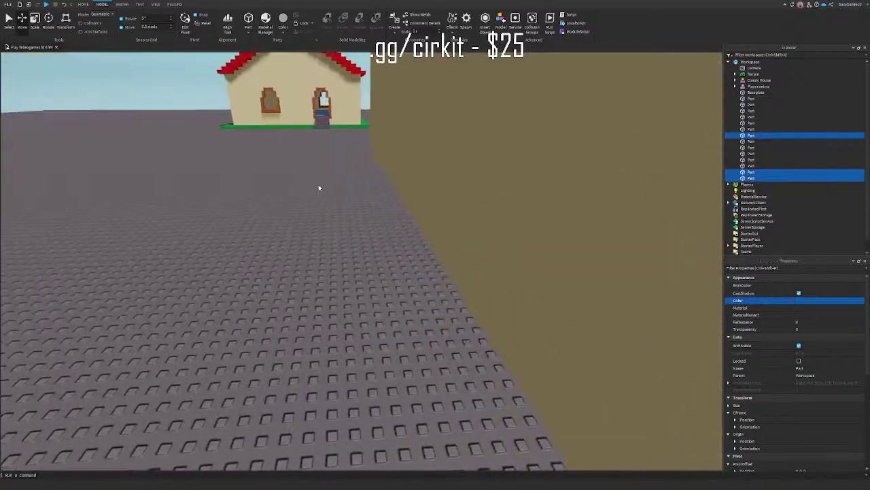
left_click(318, 187)
right_click_drag(431, 145, 431, 142)
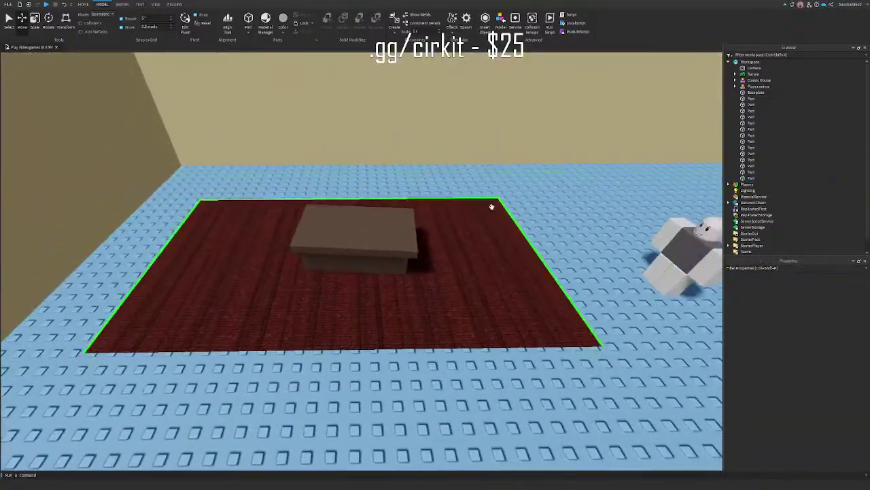
Step: Resize the red fabric rug beneath the table from one side
left_click(529, 256)
left_click_drag(137, 259, 176, 258)
right_click_drag(242, 258, 242, 257)
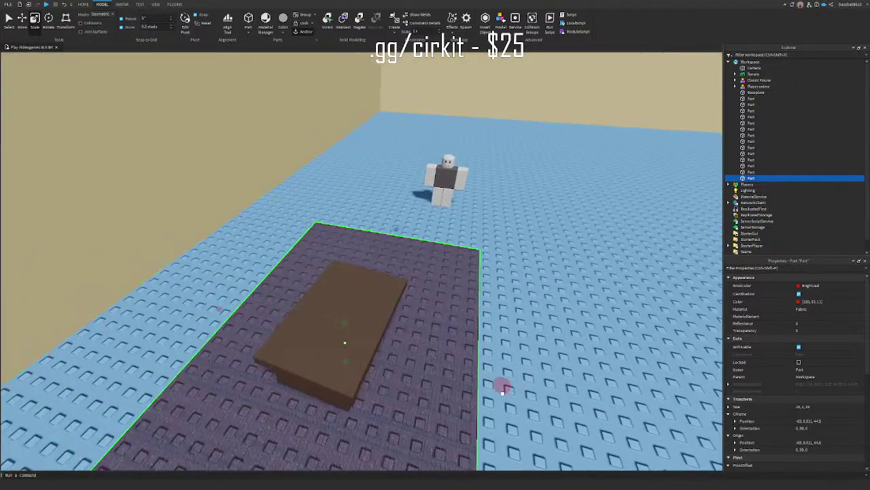
Step: Duplicate the table's dark taupe base block and shorten the copy along its length
right_click_drag(496, 298, 464, 285)
left_click(452, 276)
key("ctrl+c")
key("ctrl+v")
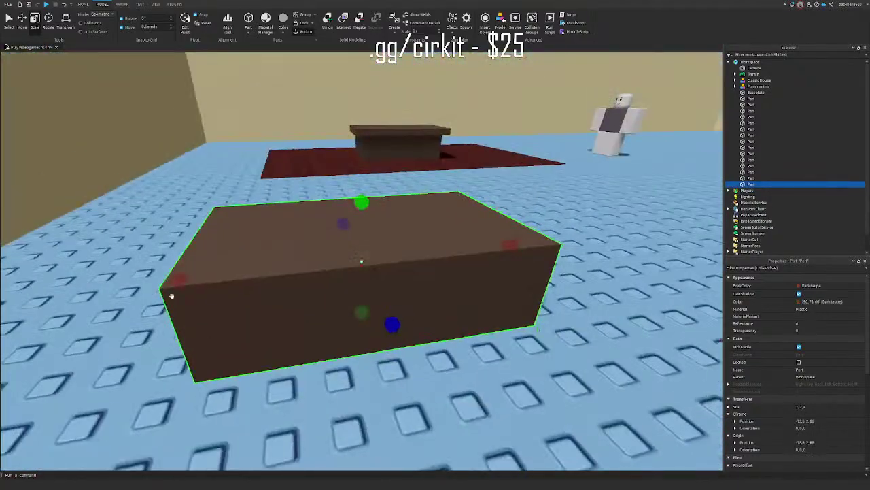
left_click_drag(172, 296, 427, 298)
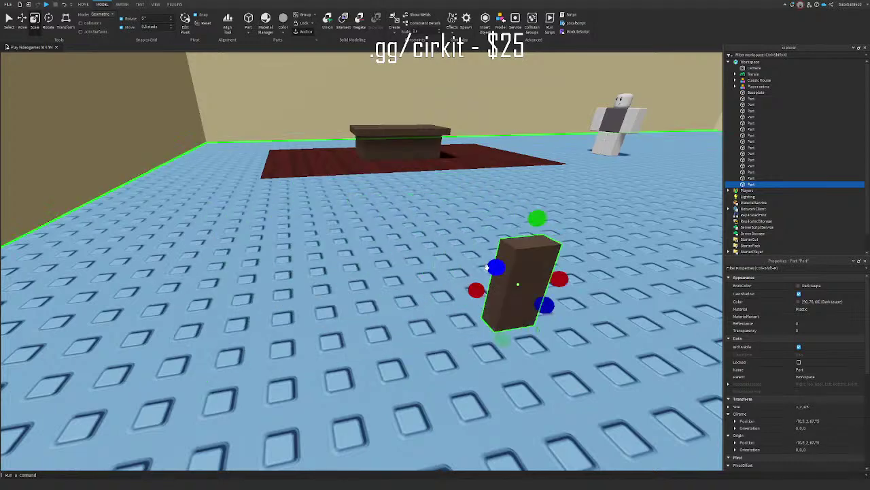
Step: Shrink the copied block to a 0.5 × 1.5 × 0.5 chair leg and place it beside the dummy
left_click_drag(557, 242, 548, 268)
key("w")
key("d")
left_click_drag(525, 310, 401, 413)
key("f")
right_click_drag(397, 368, 396, 366)
scroll(397, 365, "down", 3)
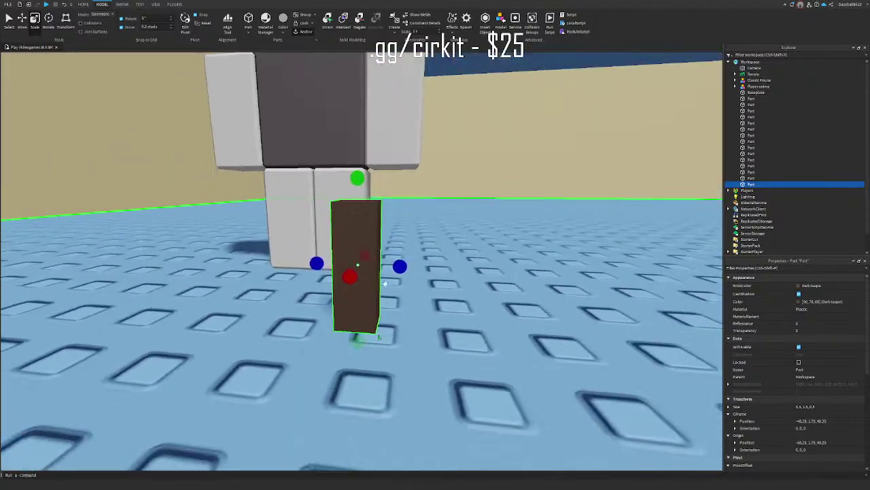
Step: Duplicate the leg, flatten the copy to 0.5 studs on top of it and stretch it into a 2 × 0.5 × 2.5 seat
key("ctrl+d")
left_click_drag(363, 333, 367, 185)
right_click_drag(367, 185, 368, 186)
key("a")
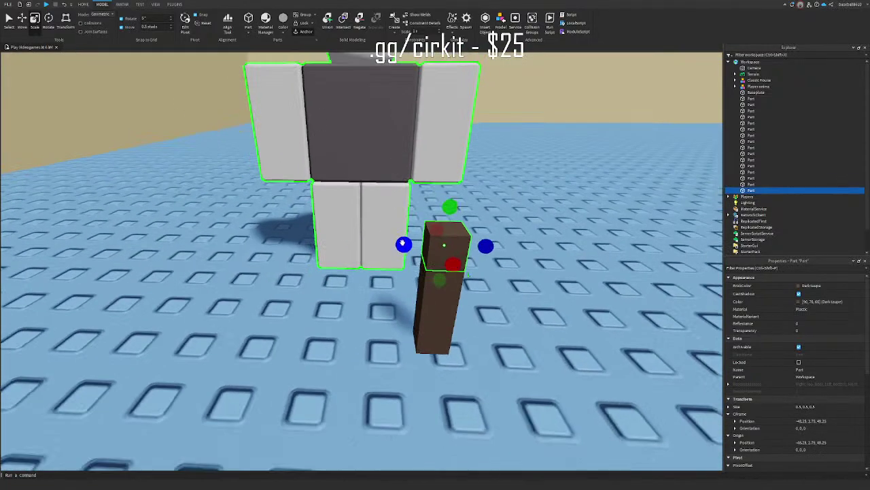
left_click_drag(268, 253, 268, 253)
key("a")
right_click_drag(268, 253, 279, 254)
left_click_drag(411, 259, 549, 294)
right_click_drag(515, 290, 515, 291)
key("q")
left_click_drag(536, 151, 511, 151)
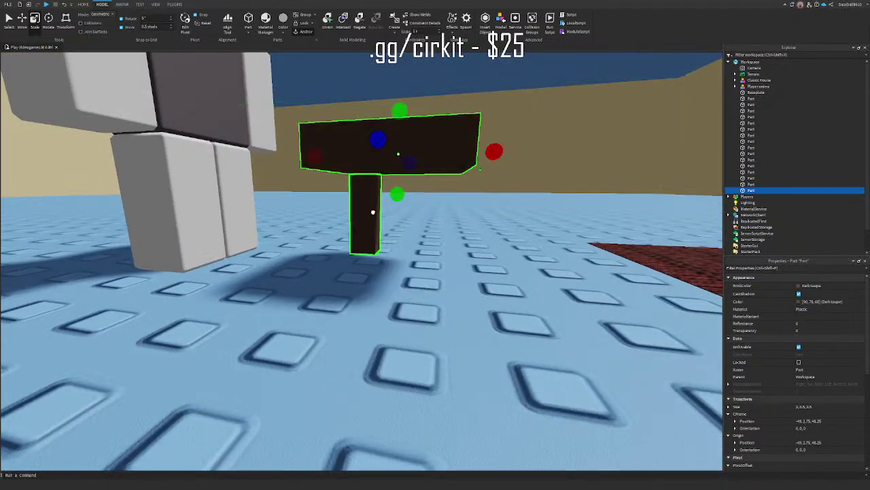
Step: Duplicate the chair leg and move the copy under another corner of the seat
left_click(373, 211)
key("ctrl+2")
key("ctrl+d")
left_click_drag(425, 219, 510, 222)
Step: Duplicate the pair of legs and move the copies under the seat's opposite side
left_click(356, 188, "ctrl")
key("f")
right_click_drag(356, 188, 355, 189)
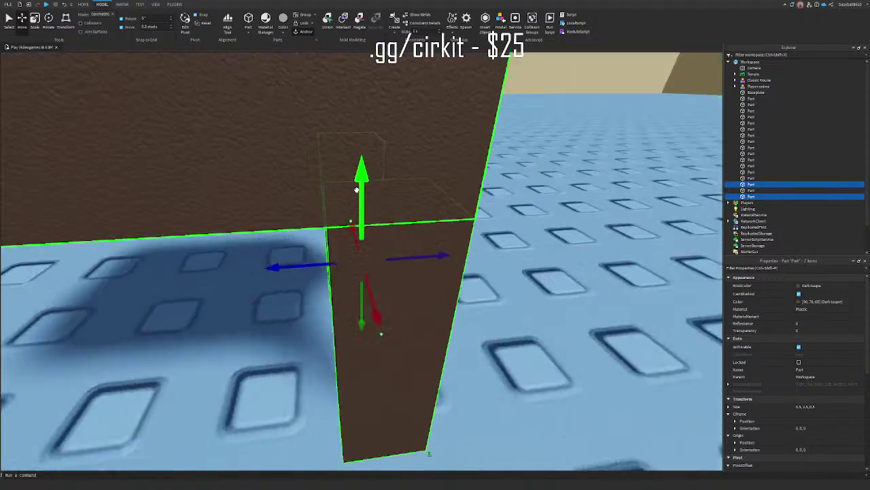
scroll(356, 189, "down", 5)
key("ctrl+d")
left_click_drag(434, 255, 355, 262)
key("a")
Step: Move the two legs on one side of the chair inward
left_click(419, 268)
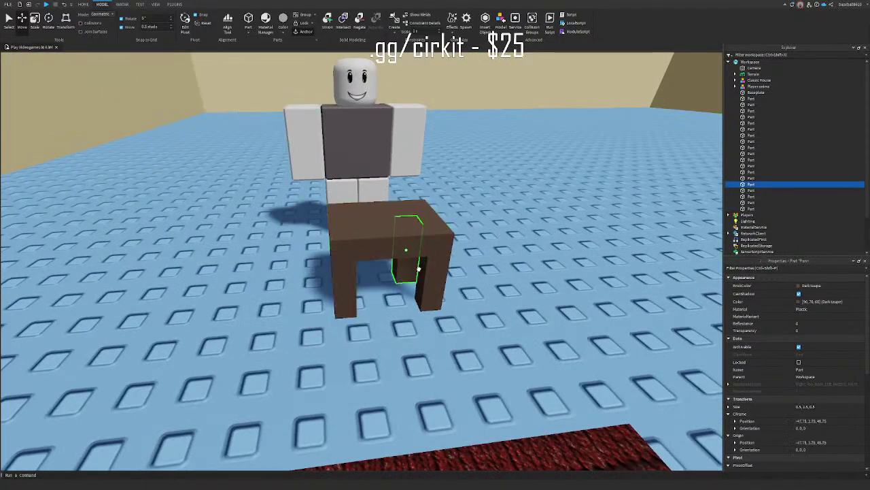
left_click(354, 271)
key("a")
right_click_drag(352, 273, 364, 244)
left_click(330, 256, "ctrl")
key("d")
Step: Narrow the chair seat to 2 studs so its edge lines up with the moved legs
left_click(325, 211)
key("ctrl+3")
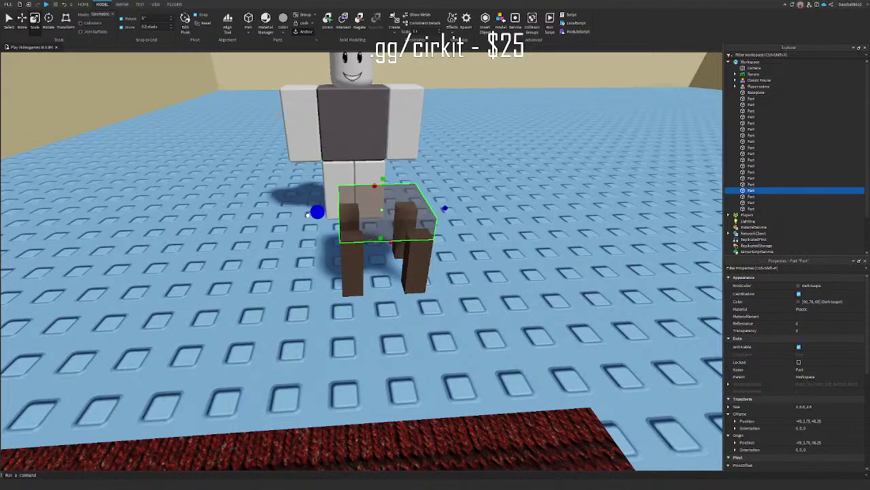
left_click_drag(307, 215, 317, 216)
key("a")
right_click_drag(316, 215, 317, 215)
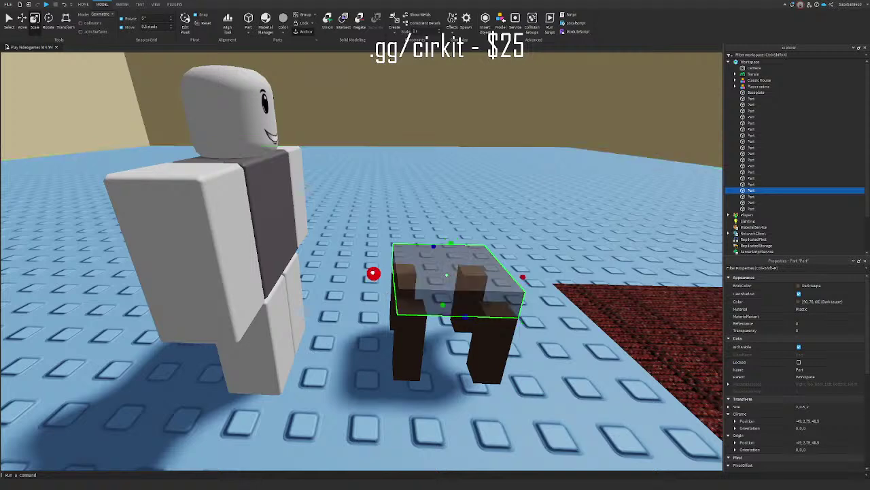
Step: Lengthen the chair seat to 2.5 studs and move the two rear legs back to its edge
left_click_drag(374, 272, 350, 272)
left_click(412, 331)
key("a")
right_click_drag(439, 311, 440, 311)
key("d")
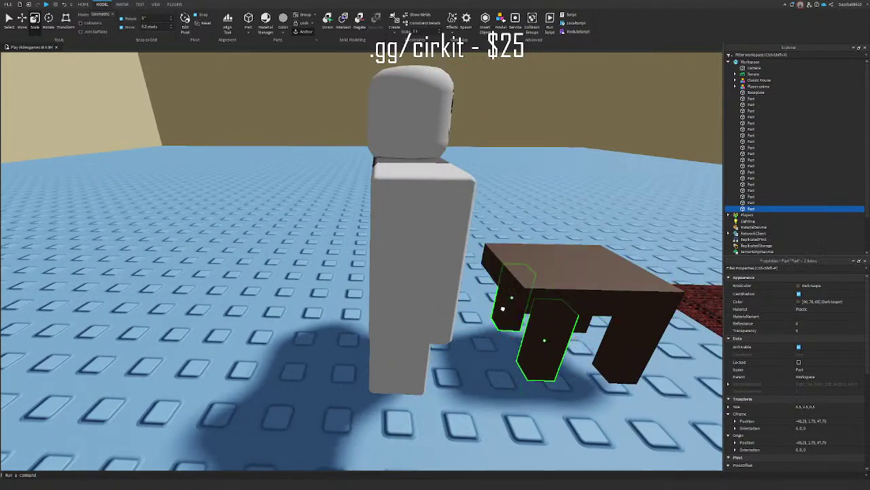
key("ctrl+2")
left_click_drag(431, 313, 404, 313)
Step: Duplicate the chair seat and reshape the copy into a 0.5 × 2.5 × 2 backrest on the seat's rear edge
left_click(573, 276)
key("d")
key("ctrl+3")
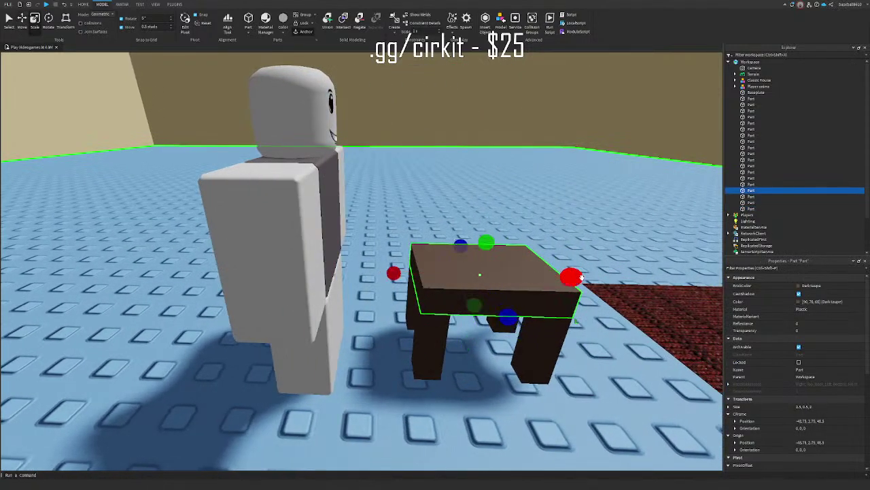
key("ctrl+d")
left_click_drag(580, 278, 420, 174)
key("s")
key("d")
right_click_drag(408, 164, 408, 164)
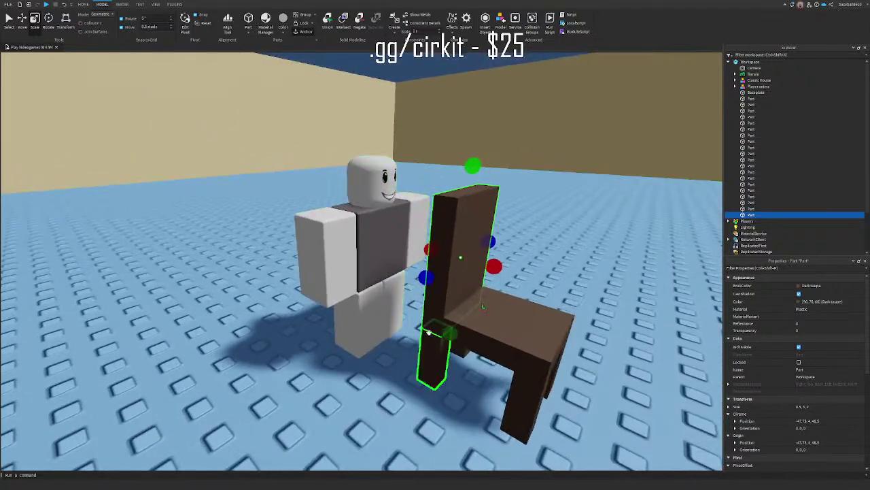
left_click_drag(449, 333, 452, 325)
Step: Try to raise the backrest's height to 3 studs
key("s")
right_click_drag(484, 184, 483, 184)
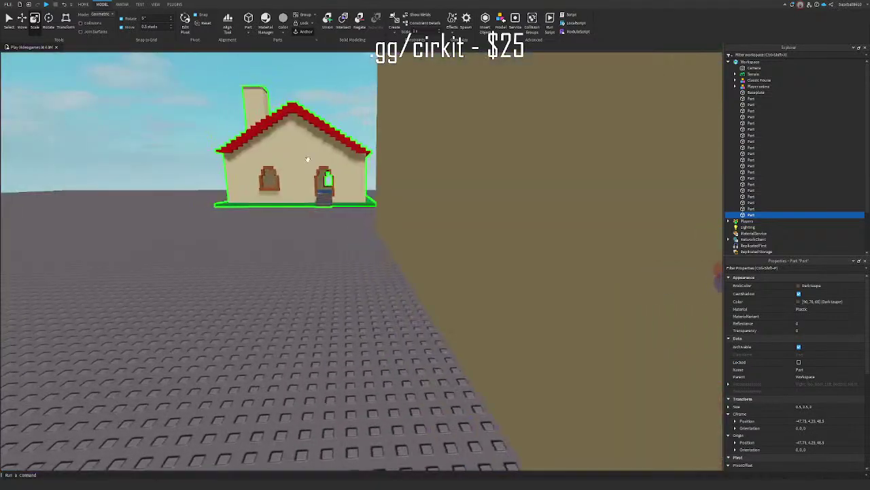
right_click_drag(307, 159, 308, 159)
key("d")
left_click_drag(514, 240, 513, 233)
key("a")
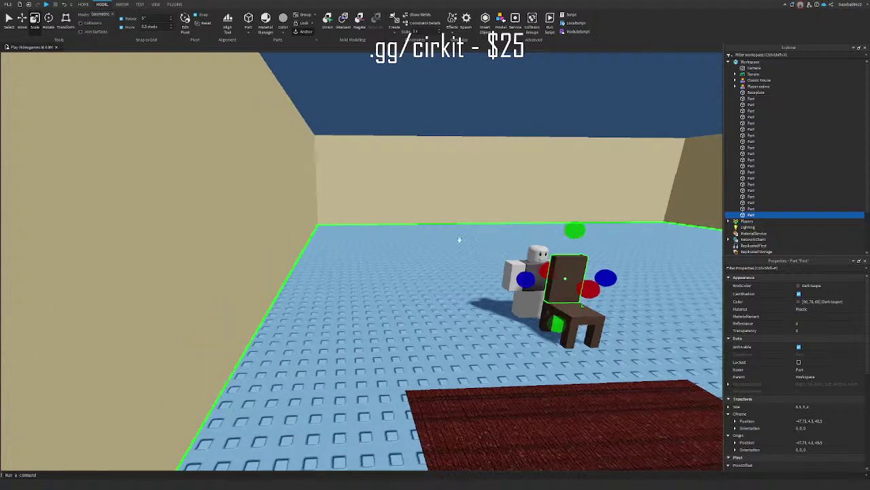
key("s")
right_click_drag(323, 175, 323, 176)
left_click(323, 175)
Step: Group the backrest, seat and legs into one chair model
right_click_drag(474, 184, 474, 185)
key("w")
key("e")
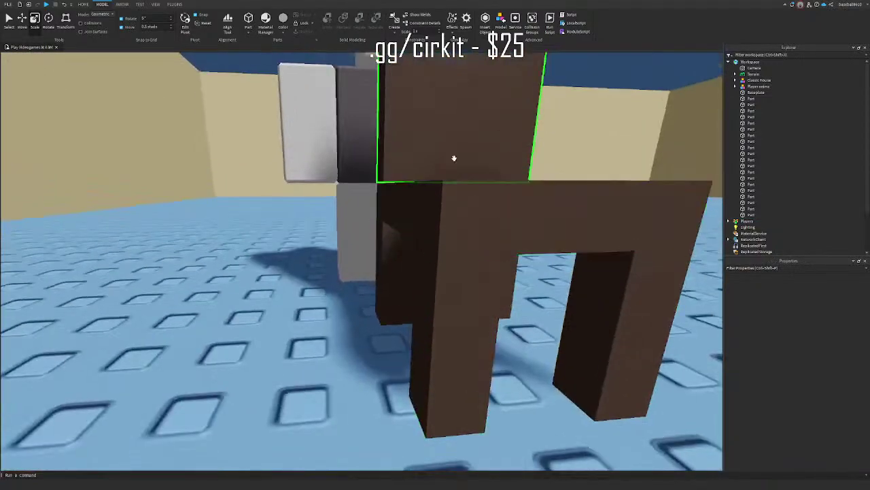
scroll(454, 158, "down", 5)
left_click(415, 228)
scroll(415, 228, "down", 2)
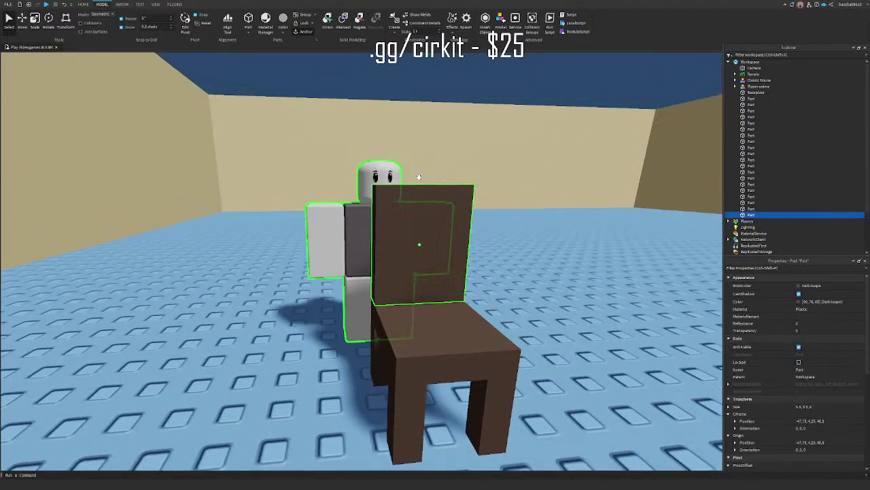
right_click_drag(423, 195, 423, 195)
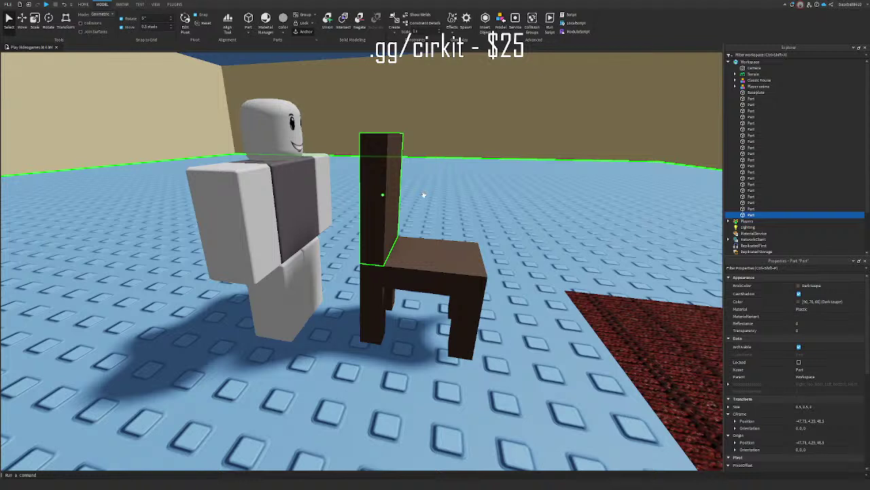
left_click(425, 261, "ctrl")
left_click(390, 295, "ctrl")
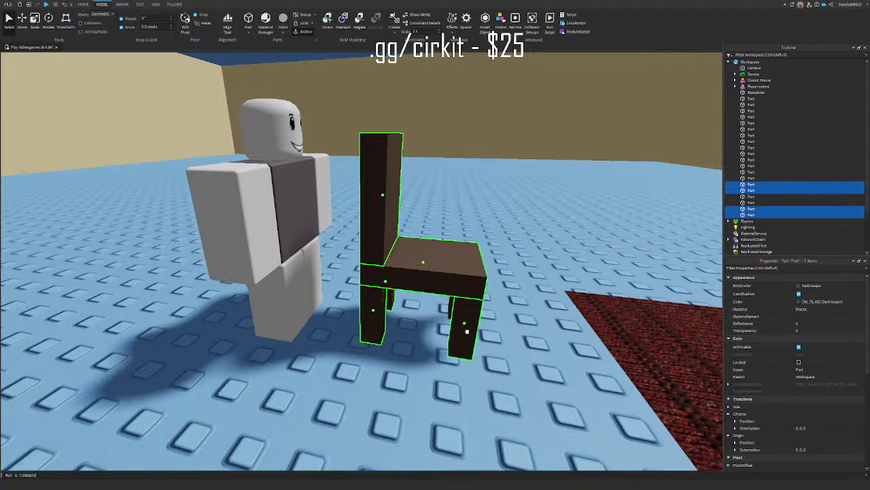
key("ctrl+g")
Step: Move the chair model onto the rug so it faces the end of the table
left_click_drag(423, 263, 423, 266)
right_click_drag(424, 263, 424, 266)
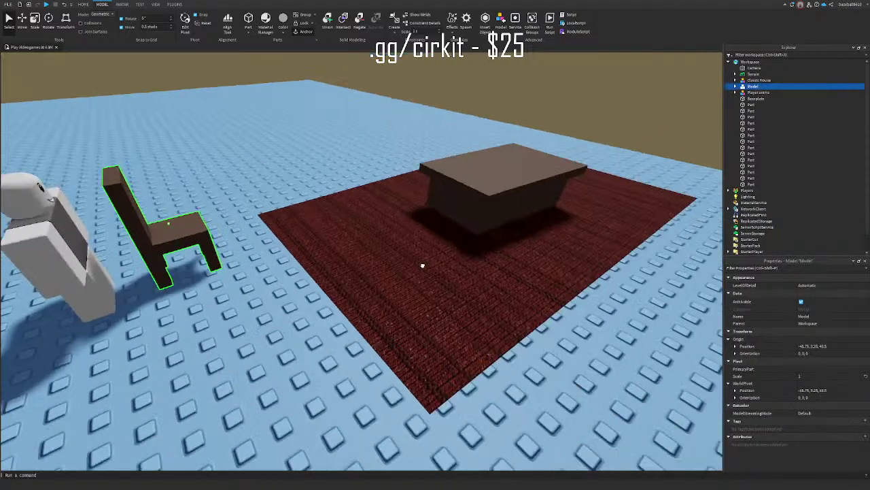
left_click_drag(424, 266, 408, 326)
key("d")
right_click_drag(408, 326, 411, 301)
key("ctrl+4")
left_click_drag(431, 282, 410, 291)
Step: Duplicate the chair to the table's long side and rotate the copy to face the table
key("ctrl+2")
key("d")
right_click_drag(410, 291, 363, 265)
key("ctrl+4")
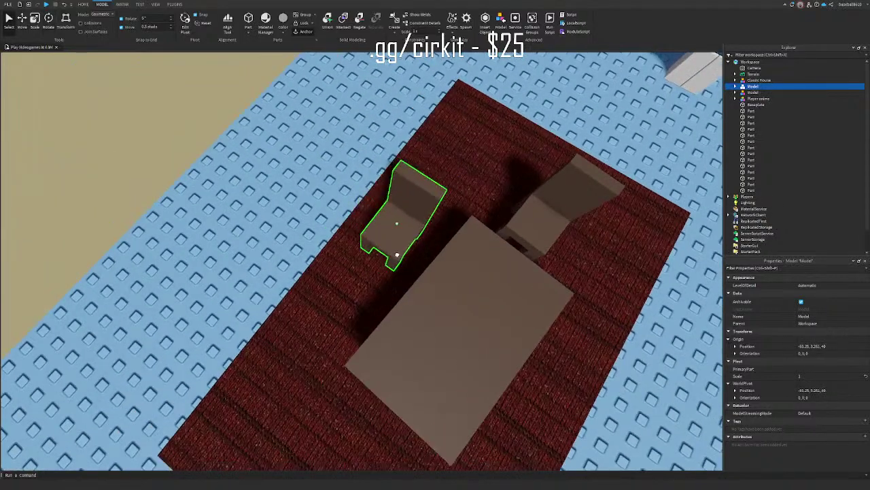
key("ctrl+4")
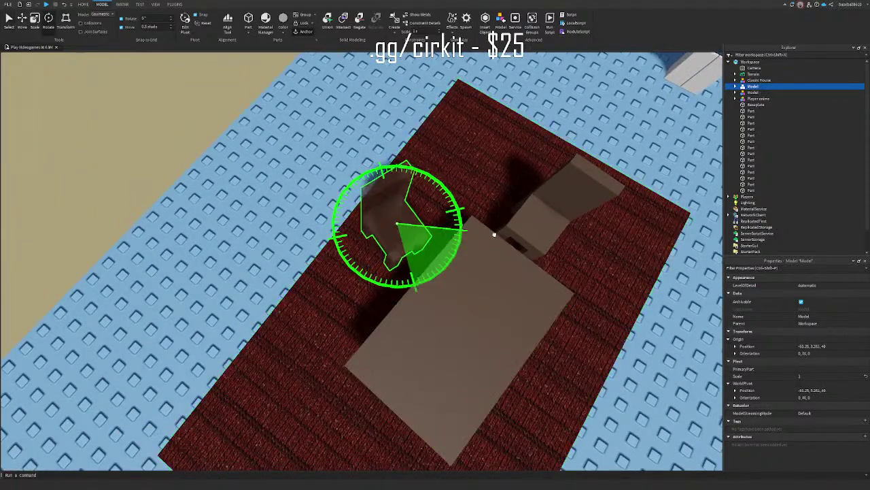
Step: Duplicate the side chair, place the copy next to it along the table and adjust its angle
key("ctrl+2")
key("ctrl+d")
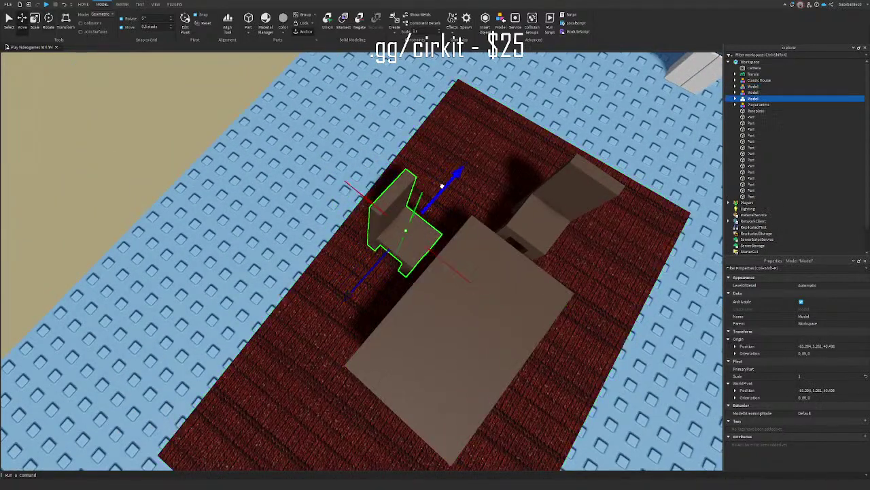
key("ctrl+4")
mouse_move(381, 346)
left_mouse_down()
mouse_move(383, 357)
mouse_move(391, 353)
left_mouse_up()
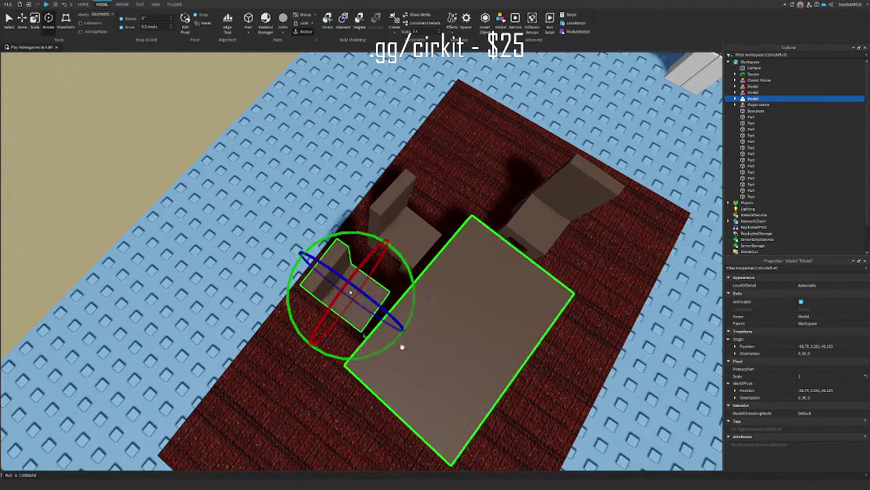
Step: Adjust the position and angle of the first chair on the table's long side
right_click_drag(403, 346, 410, 333)
left_click(391, 328)
key("ctrl+4")
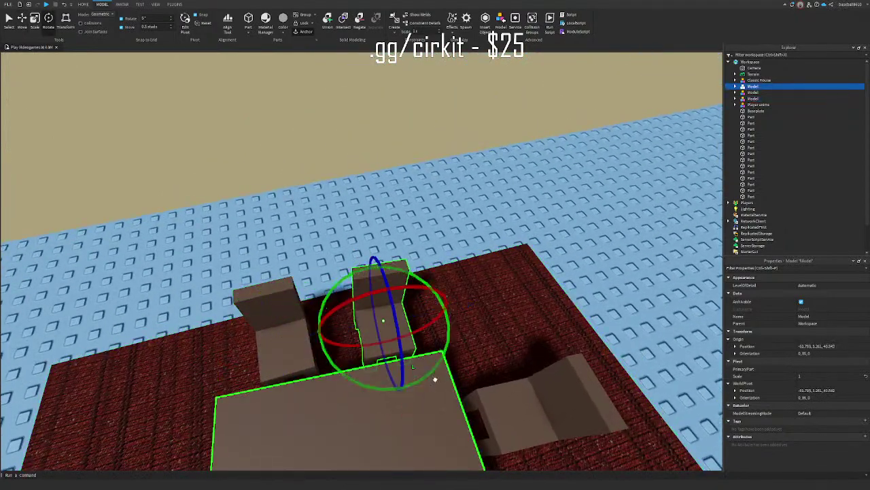
left_click(435, 378)
left_click(402, 349)
left_click_drag(433, 370, 432, 371)
right_click_drag(474, 316, 446, 269)
Step: Group the table's base and top into one model
key("q")
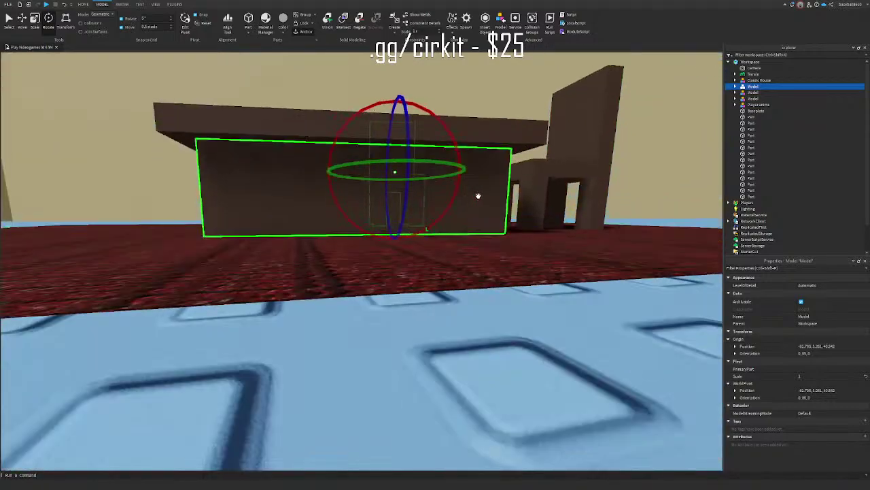
left_click(478, 195)
left_click(546, 131, "ctrl")
key("ctrl+g")
key("s")
right_click_drag(414, 158, 365, 297)
key("ctrl+u")
key("ctrl+g")
Step: Move the chair from the end of the table onto the open floor beside the rug
left_click(371, 227)
key("w")
left_click_drag(359, 329, 562, 398)
key("d")
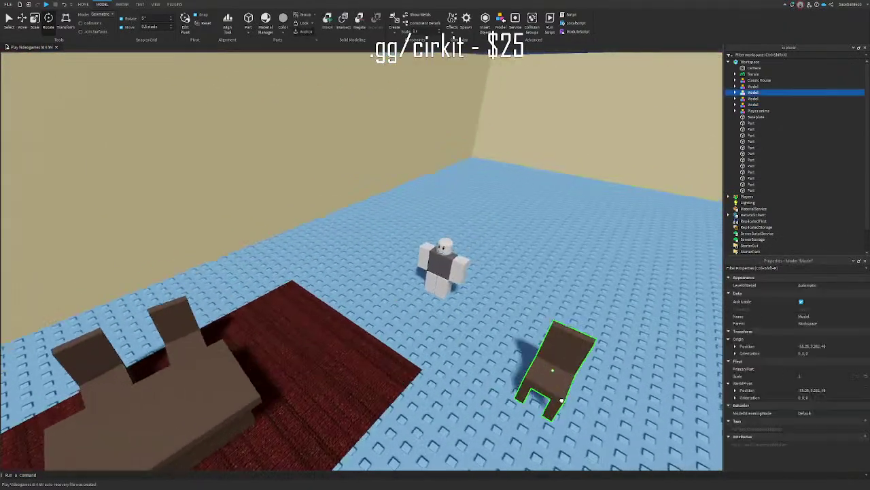
key("a")
Step: Delete the two chairs on the table's long side
left_click(303, 340)
left_click_drag(263, 380, 265, 379)
left_click(243, 379, "ctrl")
key("w")
right_click_drag(243, 378, 247, 377)
key("Delete")
Step: Insert a Seat object into the remaining chair's model
left_click(287, 320, "alt")
right_click_drag(288, 319, 289, 321)
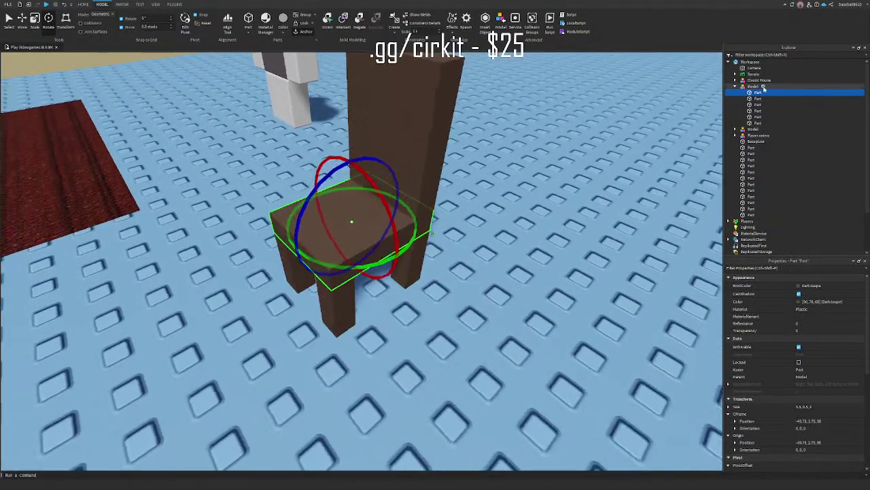
left_click(762, 87)
key("ctrl+i")
type("sea")
left_click(232, 127)
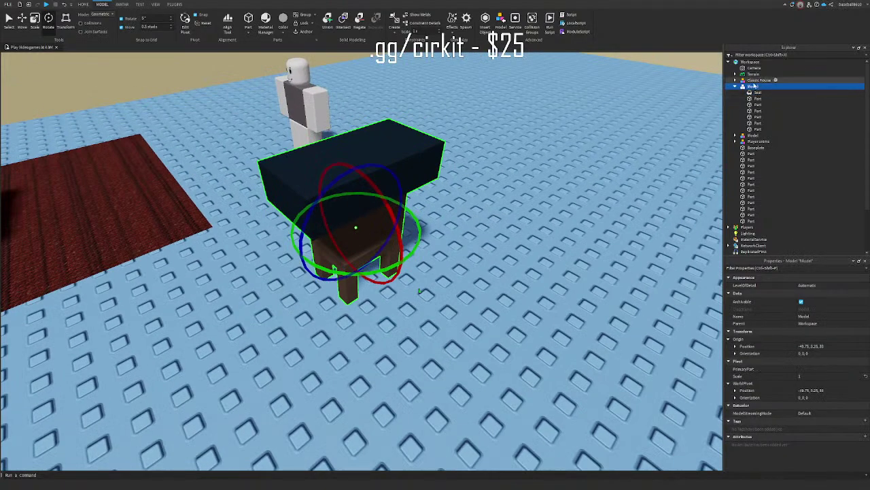
Step: Ungroup the chair model and place the black Seat on top of the chair
key("ctrl+u")
left_click(487, 171)
left_click_drag(394, 169, 494, 325)
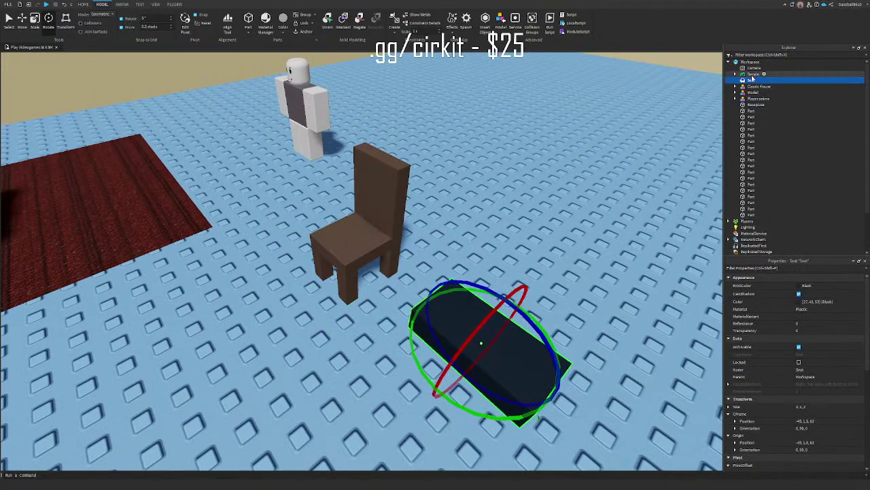
right_click(752, 80)
left_click(485, 374)
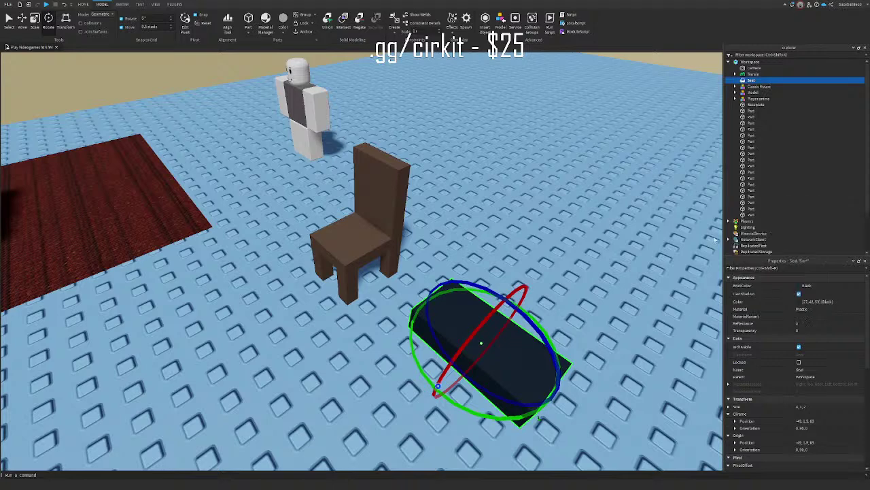
left_click_drag(485, 373, 338, 240)
key("f")
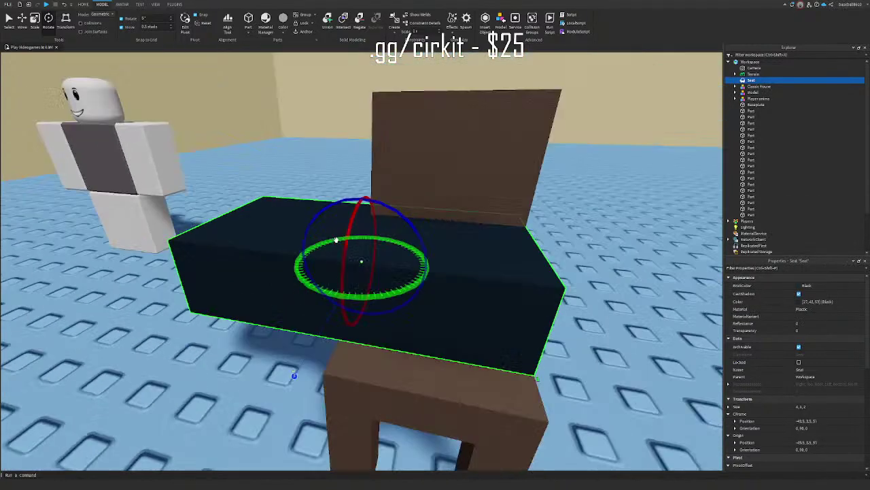
Step: Scale the Seat to 2 × 0.5 × 2 in front of the backrest and lower it into the chair
left_click_drag(195, 259, 338, 264)
right_click_drag(339, 264, 449, 258)
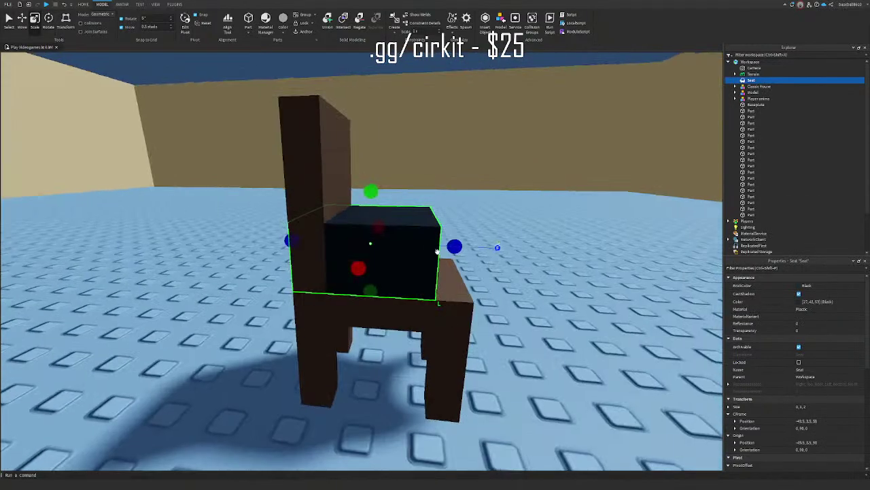
left_click_drag(454, 248, 487, 249)
left_click_drag(289, 239, 325, 241)
left_click_drag(402, 191, 402, 219)
key("ctrl+2")
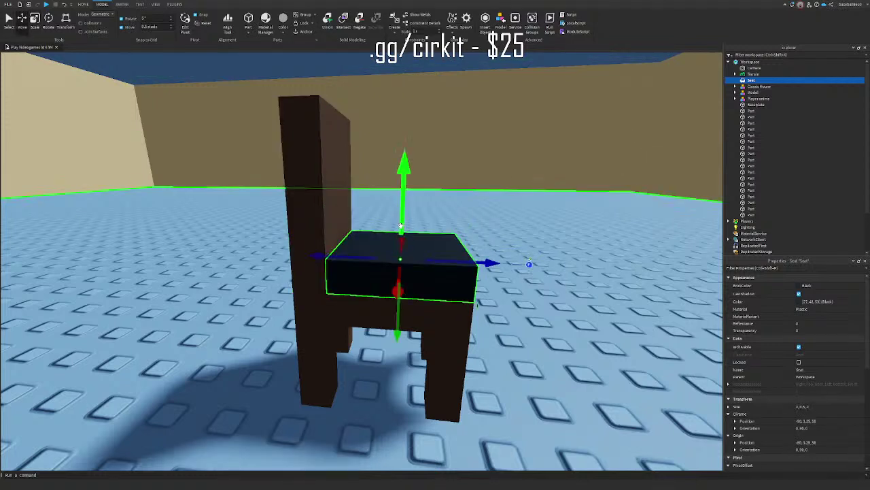
left_click_drag(404, 166, 402, 200)
Step: Delete the chair's old seat slab and colour the Seat 90, 76, 66 to match the backrest
left_click(319, 233)
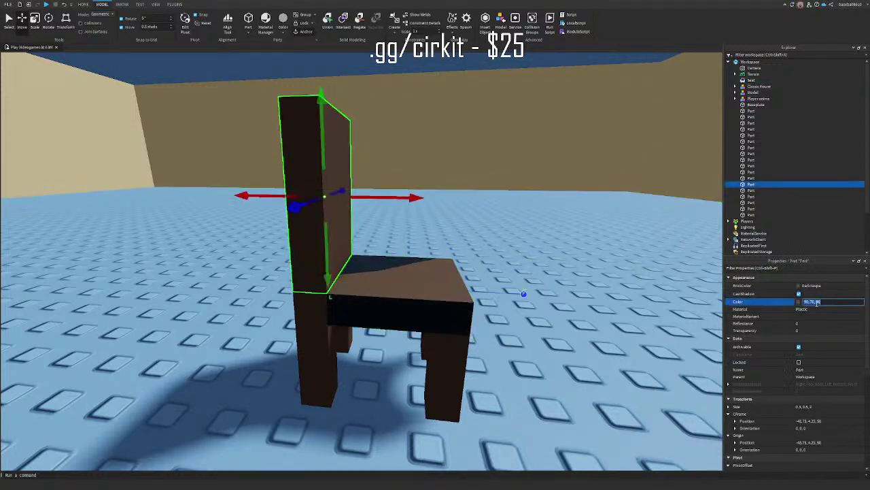
left_click(431, 286)
key("Delete")
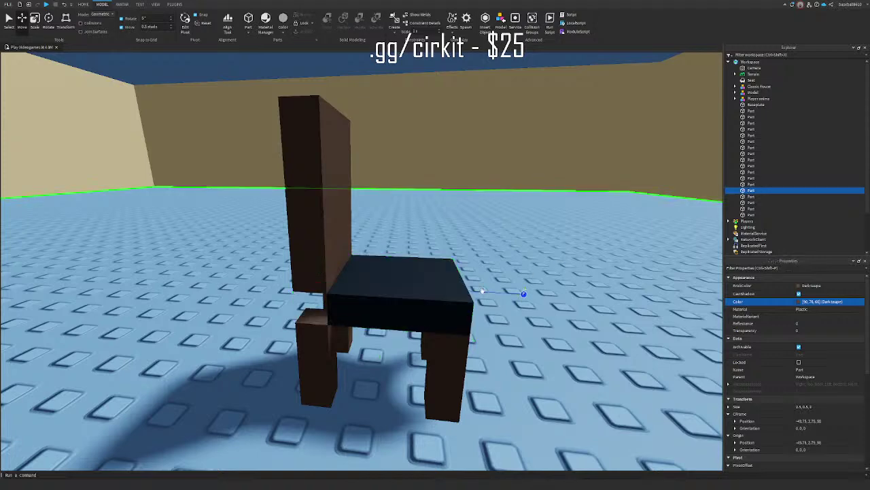
left_click(453, 288)
left_click(808, 301)
type("[90, 76, 66]")
key("Return")
right_click_drag(506, 295, 399, 235)
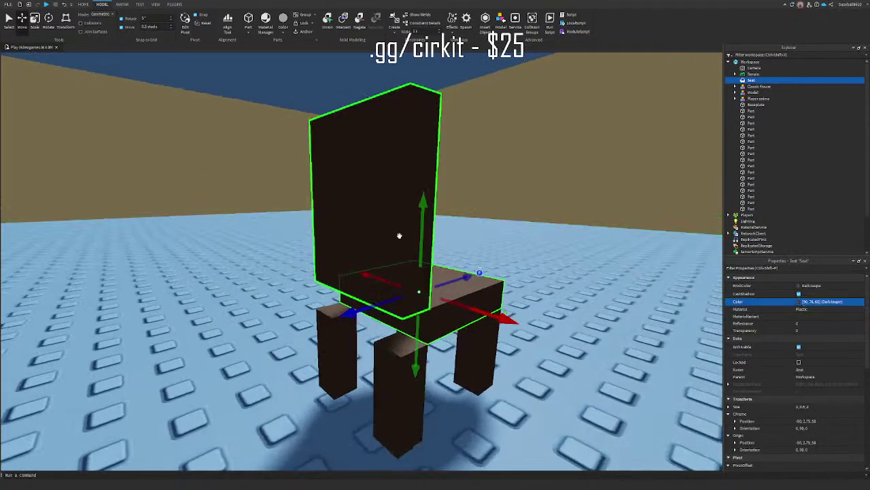
Step: Extend the chair's backrest downward to close the gap above the rear legs
left_click(399, 235)
key("ctrl+3")
left_click_drag(364, 313, 363, 344)
right_click_drag(363, 344, 412, 288)
Step: Group the Seat, backrest and all legs into one chair model
left_click(473, 309, "ctrl")
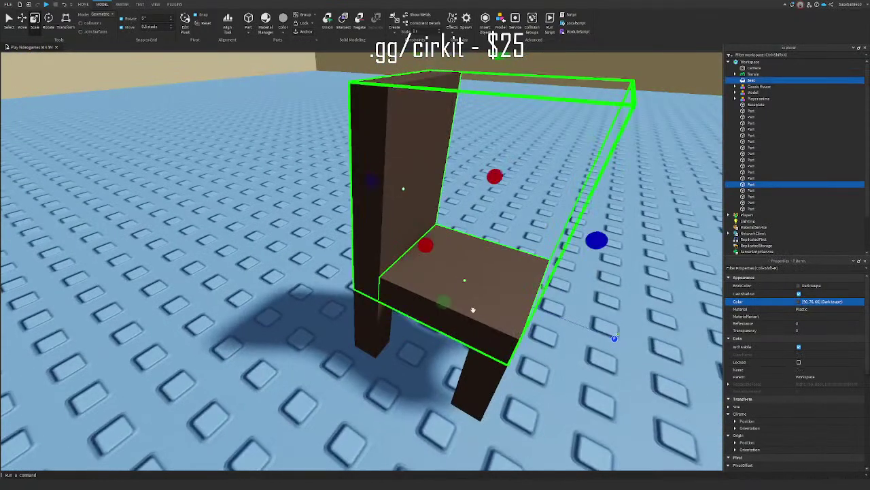
left_click(378, 329, "ctrl")
left_click(479, 386, "ctrl")
right_click_drag(479, 386, 456, 265)
left_click(438, 304, "ctrl")
left_click(458, 284, "ctrl")
key("ctrl+g")
Step: Place the chair model at the table's end, facing it, and put a duplicate beside the long side
left_click_drag(460, 189, 369, 324)
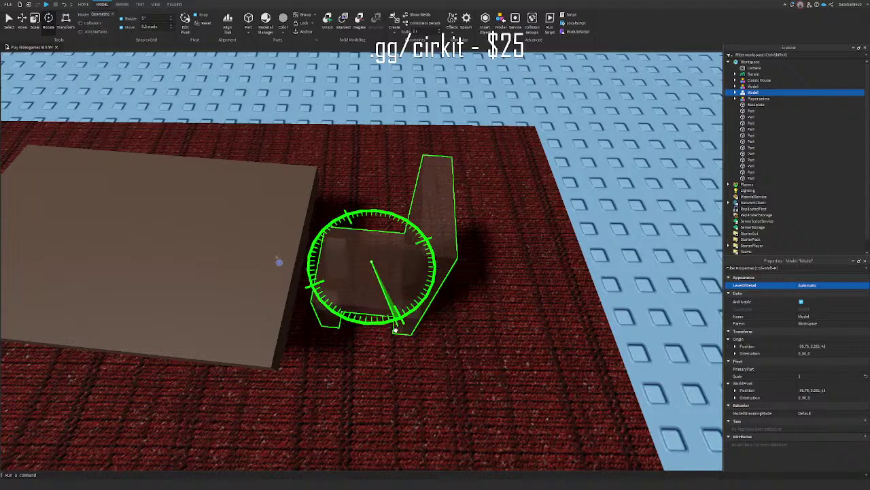
key("ctrl+d")
left_click_drag(379, 282, 345, 294)
Step: Set the move snap to 0.1 studs, turn the duplicate chair to face the table's long side and position it
left_click(174, 25)
type(".")
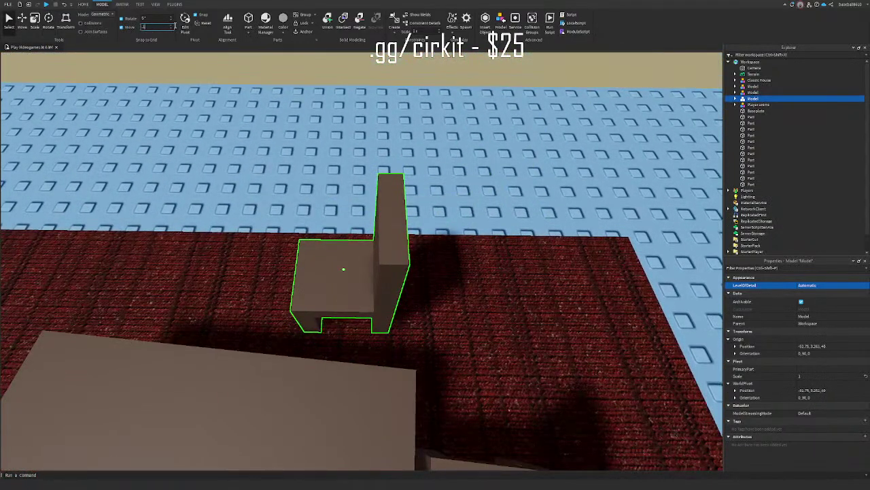
type("1")
right_click_drag(241, 169, 242, 185)
key("ctrl+4")
key("a")
left_click_drag(425, 320, 457, 313)
key("ctrl+4")
key("ctrl+1")
Step: Duplicate the side chair along the table's long side and select both side chairs
key("ctrl+d")
key("a")
key("ctrl+4")
left_click(538, 276, "shift")
key("ctrl+2")
right_click_drag(538, 276, 544, 281)
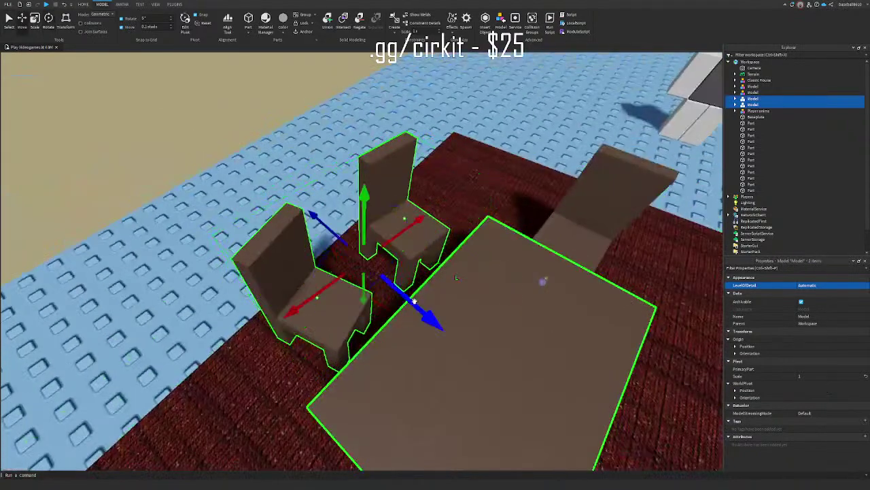
Step: Duplicate the two side chairs and move the copies to the opposite long side of the table
key("ctrl+d")
left_click_drag(429, 311, 471, 318)
right_click_drag(471, 318, 443, 282)
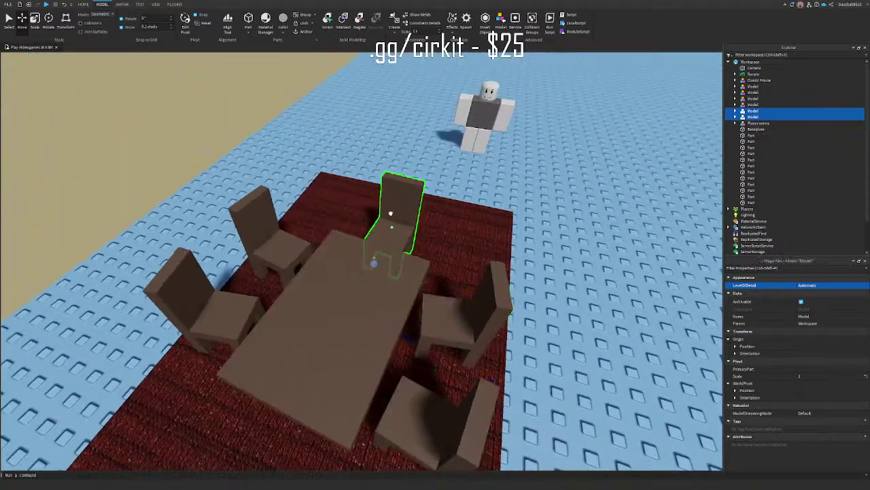
Step: Duplicate the end chair to the opposite end of the table and turn it around to face the table
left_click(390, 213)
right_click_drag(391, 214, 388, 231)
key("ctrl+d")
left_click_drag(390, 212, 196, 465)
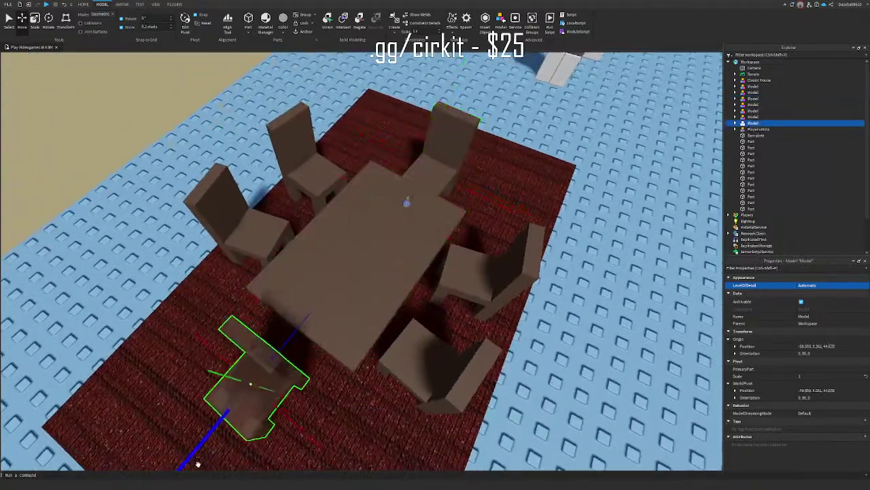
key("ctrl+r")
key("ctrl+r")
left_click_drag(290, 340, 297, 327)
Step: Select all six chair models around the table and rename them Chair
right_click_drag(297, 327, 434, 244)
left_click(270, 274)
left_click(455, 262)
left_click(352, 204, "ctrl")
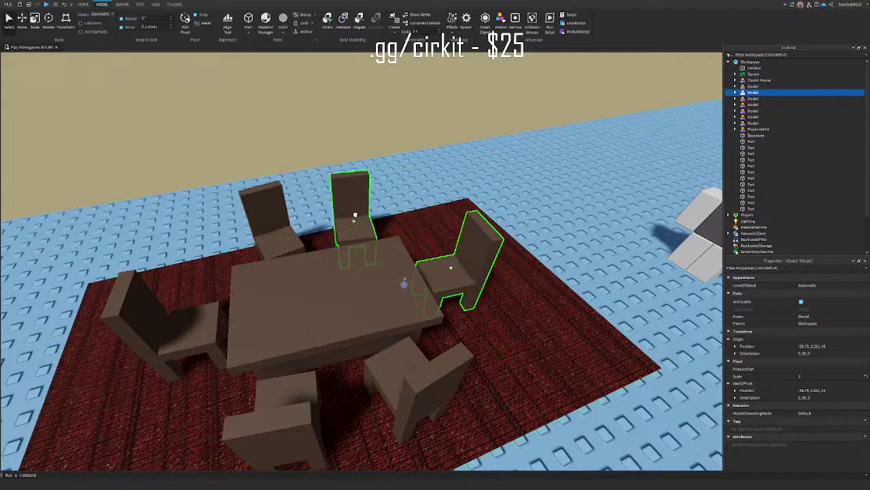
left_click(271, 214, "ctrl")
left_click(173, 320, "ctrl")
left_click(294, 375, "ctrl")
left_click(436, 366, "ctrl")
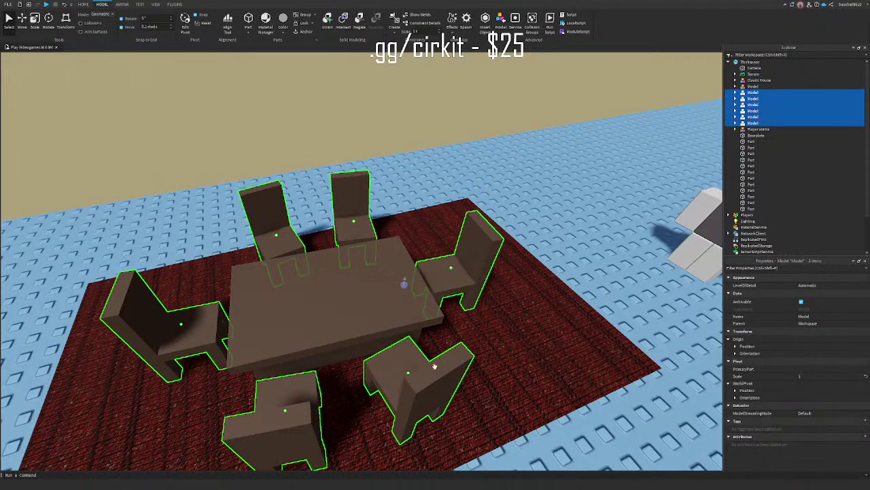
left_click(806, 317)
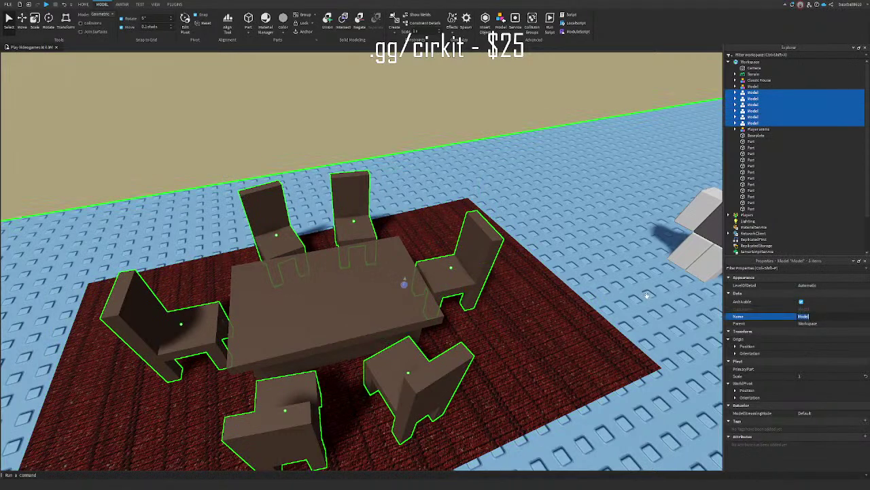
Step: Group the six chairs with the table and name the model Dining Table
left_click(412, 297, "ctrl")
key("ctrl+g")
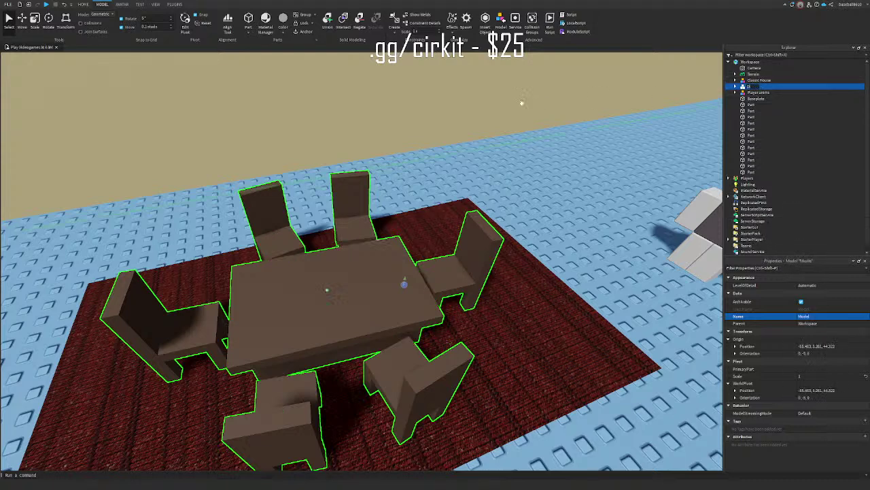
left_click(285, 410)
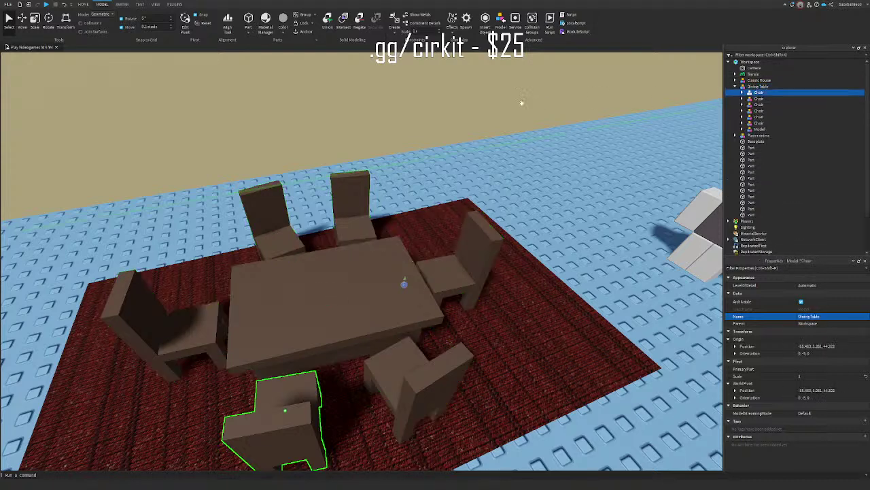
Step: Rename the table's own model to Table and the rug part to Carpet
left_click(760, 129)
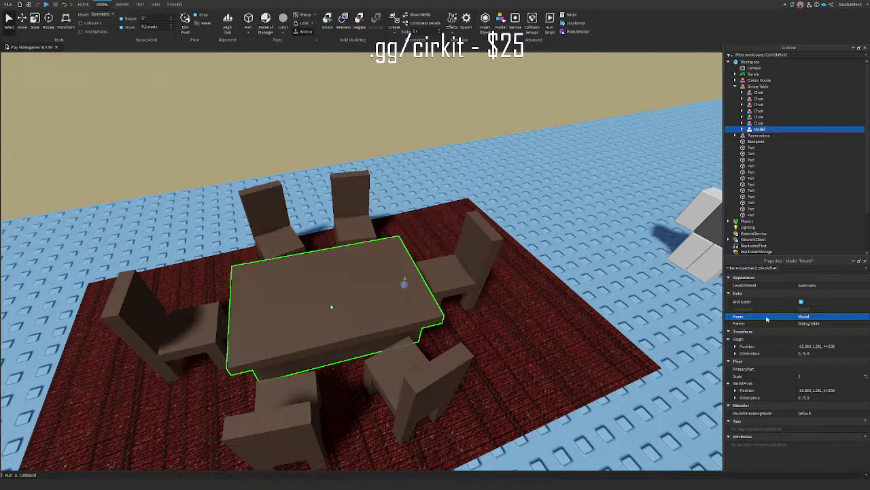
key("l")
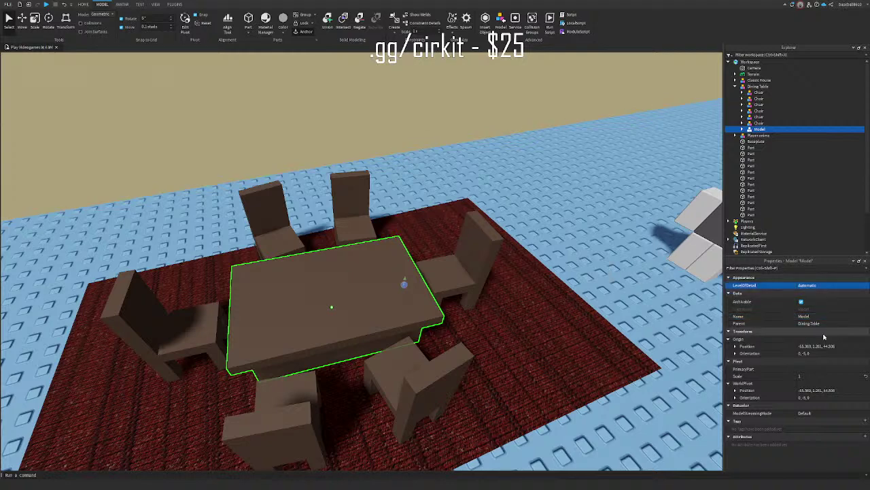
left_click(823, 316)
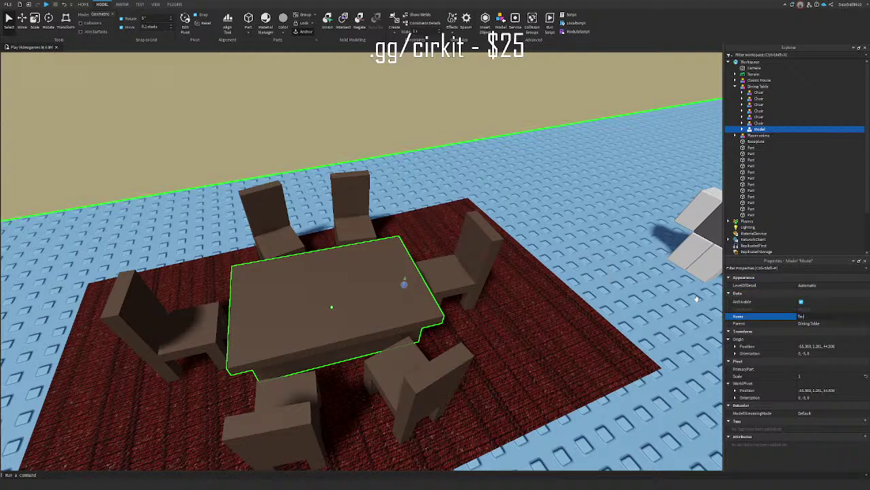
left_click(563, 350)
key("s")
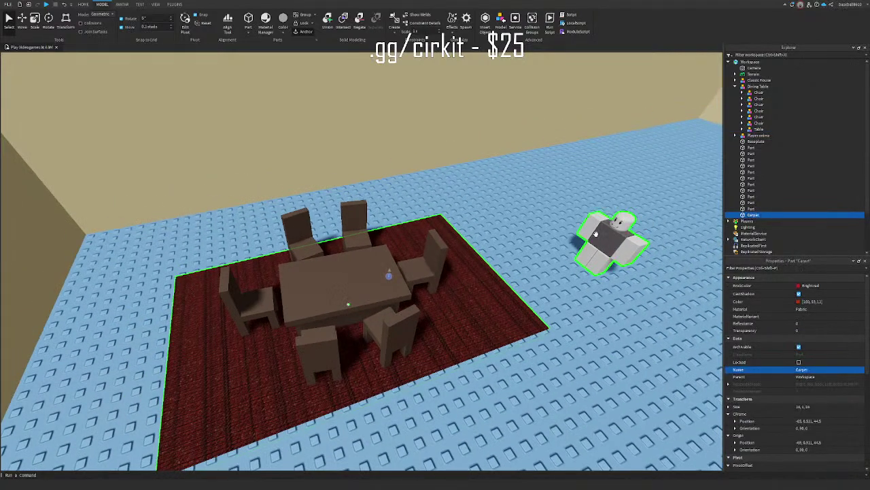
Step: Enlarge the carpet beneath the dining set
scroll(421, 303, "up", 5)
right_click_drag(421, 303, 421, 301)
scroll(422, 302, "down", 5)
scroll(422, 302, "up", 2)
key("ctrl+3")
left_click_drag(509, 298, 513, 301)
right_click_drag(511, 300, 493, 295)
key("a")
key("s")
left_click_drag(447, 234, 508, 258)
key("ctrl+2")
key("d")
key("ctrl+z")
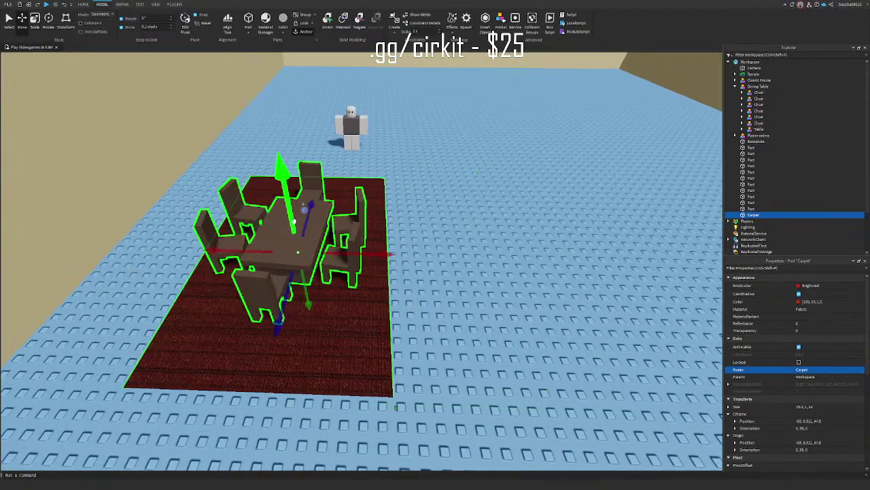
Step: Select the dining set with the carpet and move both toward the corner of the room
left_click(322, 217, "ctrl")
left_click_drag(358, 233, 375, 238)
right_click_drag(373, 238, 374, 238)
key("a")
left_click_drag(374, 238, 376, 238)
right_click_drag(374, 238, 375, 238)
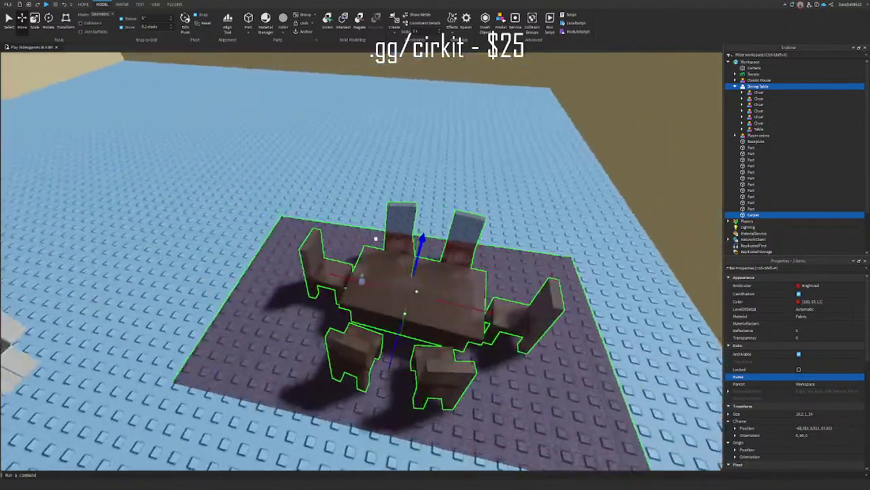
left_click_drag(375, 239, 377, 237)
right_click_drag(375, 239, 377, 237)
left_click_drag(376, 237, 418, 229)
right_click_drag(417, 228, 418, 228)
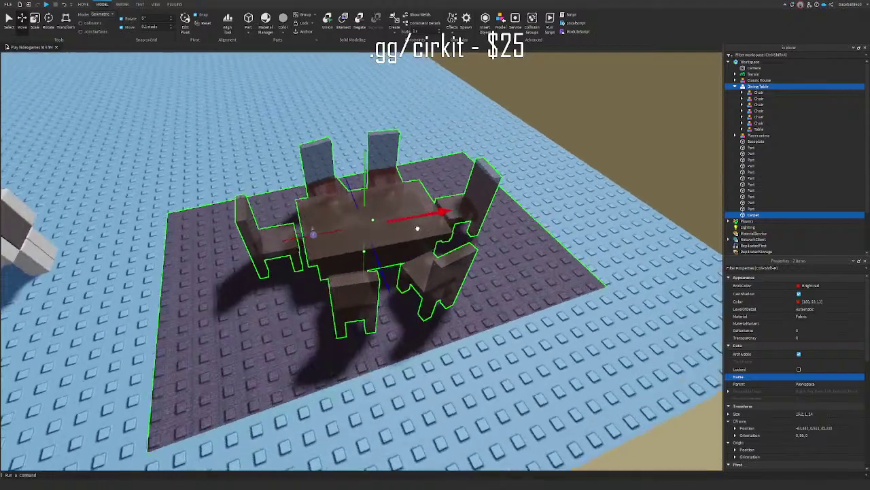
left_click_drag(418, 228, 417, 230)
right_click_drag(417, 229, 417, 229)
left_click_drag(428, 221, 520, 213)
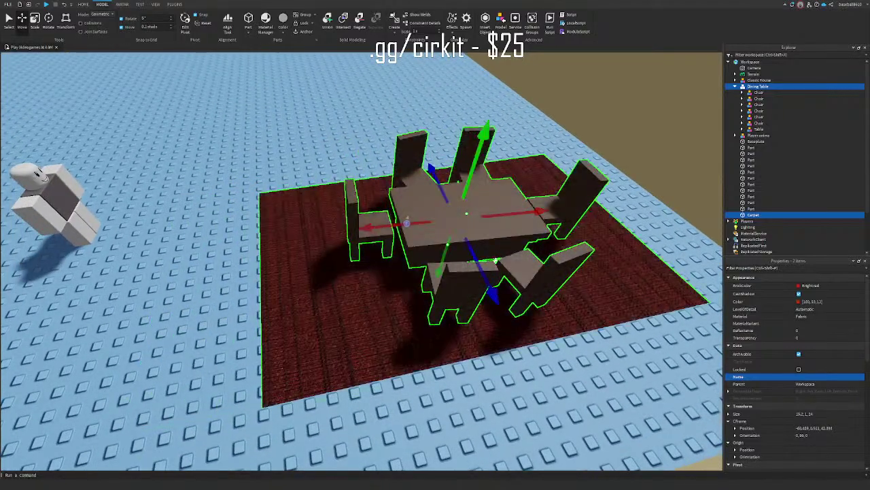
left_click_drag(491, 281, 493, 282)
right_click_drag(493, 282, 494, 284)
Step: Widen the carpet evenly on two opposite sides
left_click(495, 284)
left_click(347, 299)
right_click_drag(348, 299, 348, 300)
right_click_drag(436, 343, 436, 342)
key("ctrl+3")
left_click_drag(521, 361, 533, 369, "ctrl")
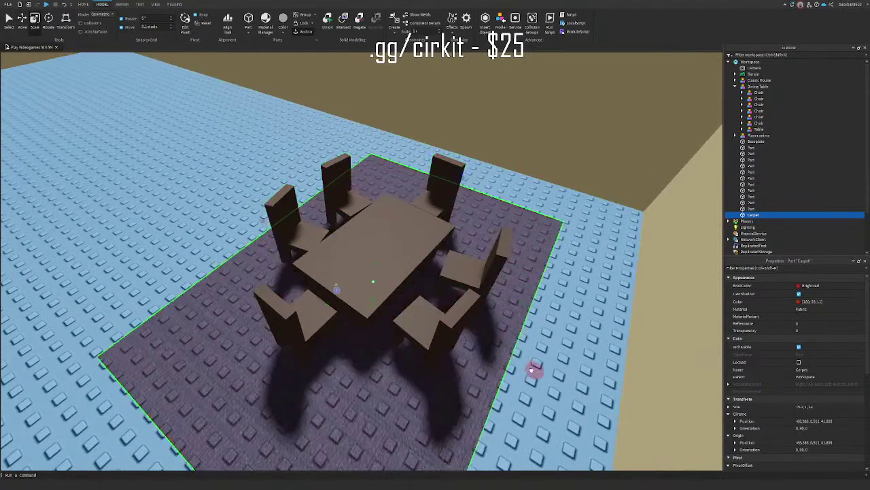
right_click_drag(555, 363, 556, 364)
Step: Apply the Studs surface to the carpet with the surface plugin
scroll(707, 214, "up", 2)
left_click(174, 4)
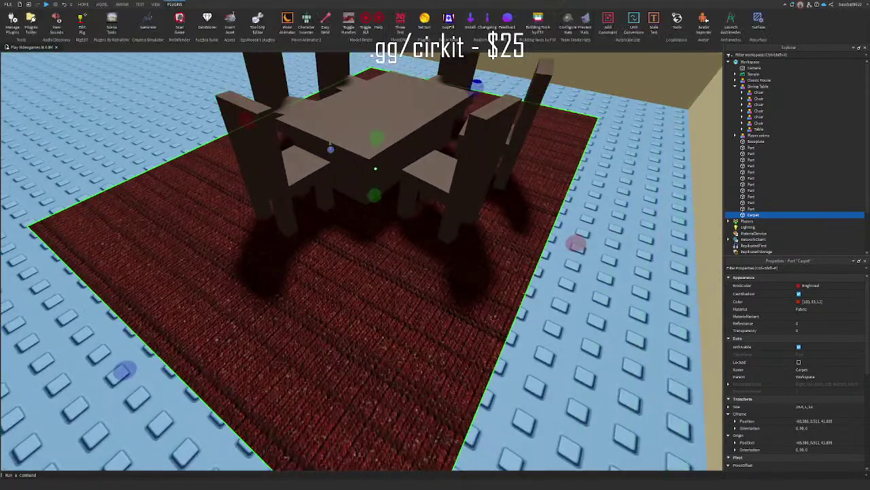
left_click(759, 25)
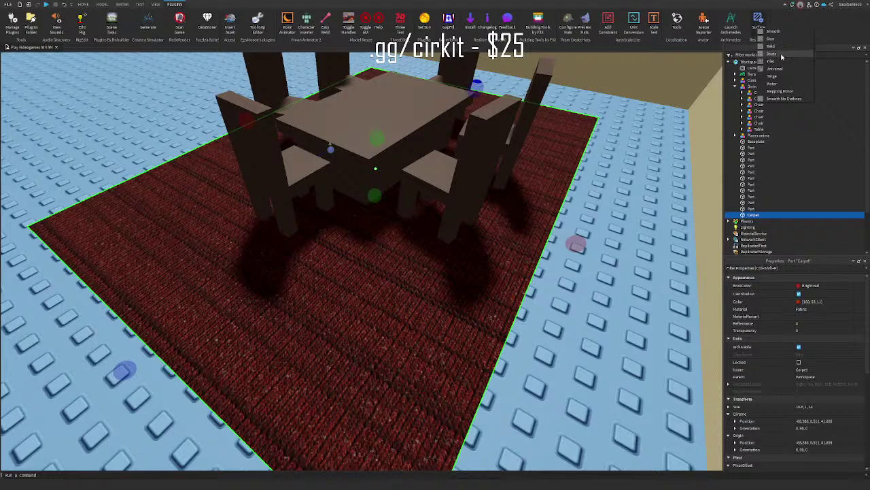
left_click(780, 46)
scroll(524, 249, "up", 2)
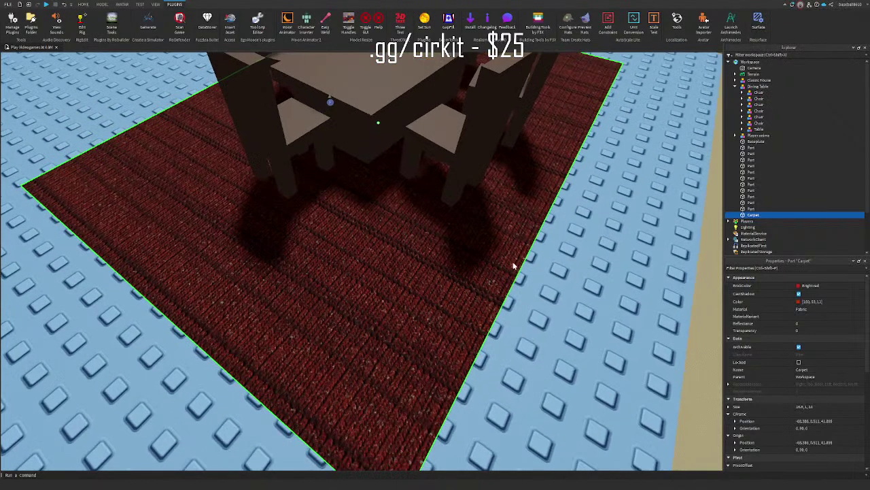
Step: Try different materials on the carpet, including Salt and Plastic
left_click(811, 310)
key("s")
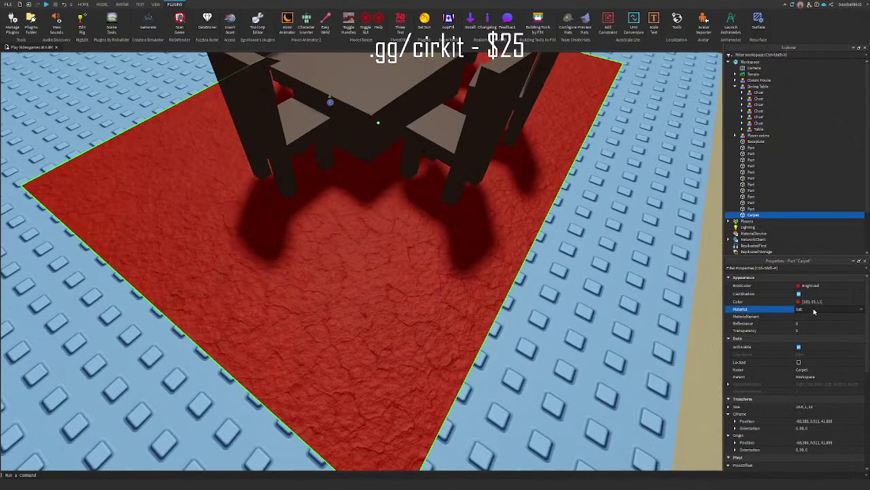
key("p")
key("p")
key("p")
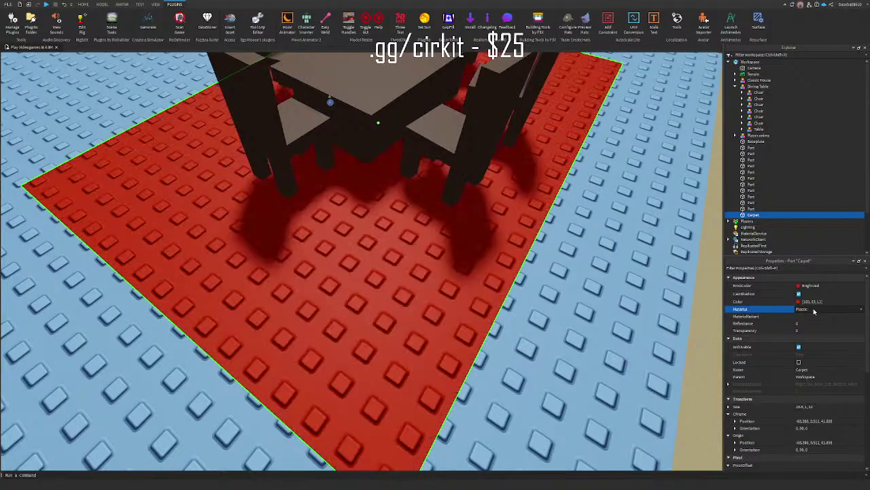
key("s")
right_click_drag(551, 301, 550, 301)
key("b")
key("b")
key("i")
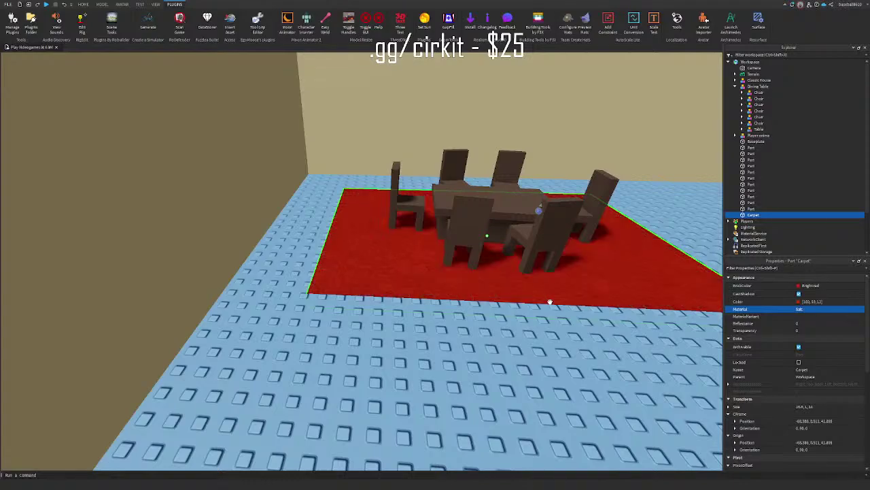
key("f")
Step: Delete the carpet from under the dining set
right_click_drag(456, 281, 377, 262)
key("Delete")
left_click(457, 280)
key("w")
key("s")
key("w")
Step: Insert a new block part on the floor and set the move snap to 1 stud
left_click(83, 5)
left_click(184, 18)
key("a")
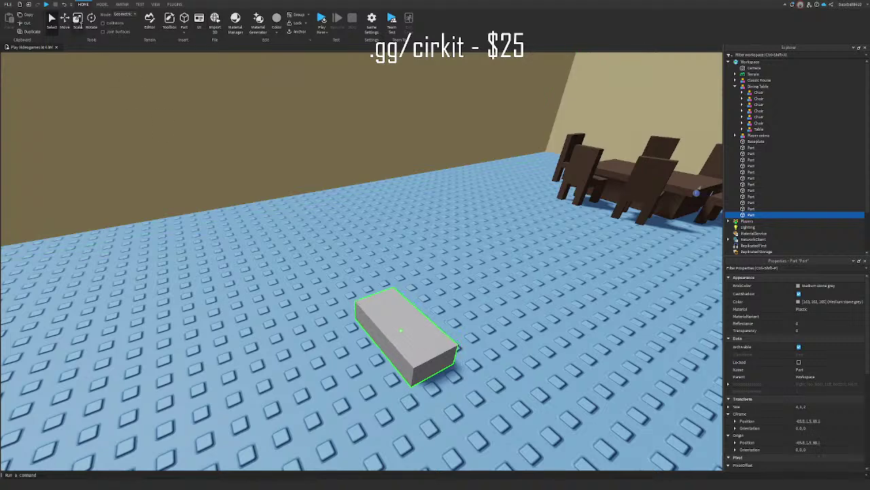
left_click(104, 4)
type("1")
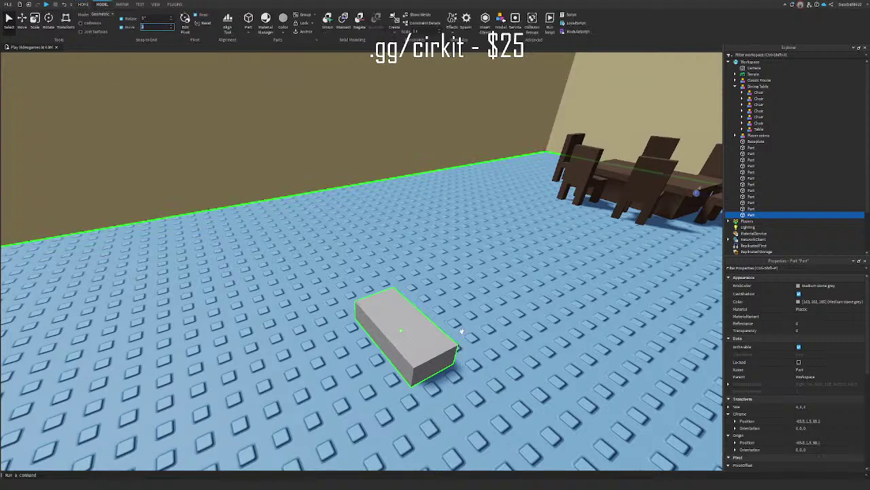
Step: Move the new part against the room's wall, turned so its long side runs along the wall
left_click_drag(404, 360, 404, 358)
right_click_drag(403, 357, 404, 358)
left_click_drag(404, 357, 434, 332)
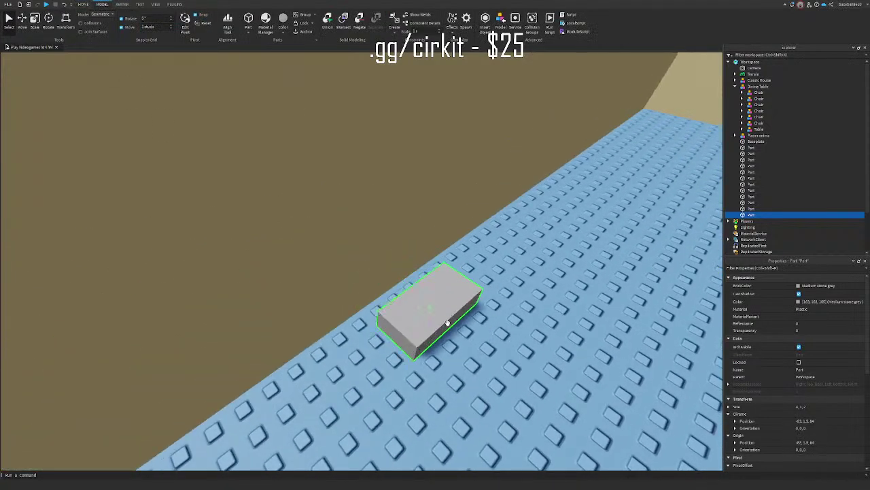
key("f")
scroll(458, 318, "down", 5)
right_click_drag(458, 318, 457, 319)
Step: Scale the part along the wall to a length of about 22 studs
key("ctrl+3")
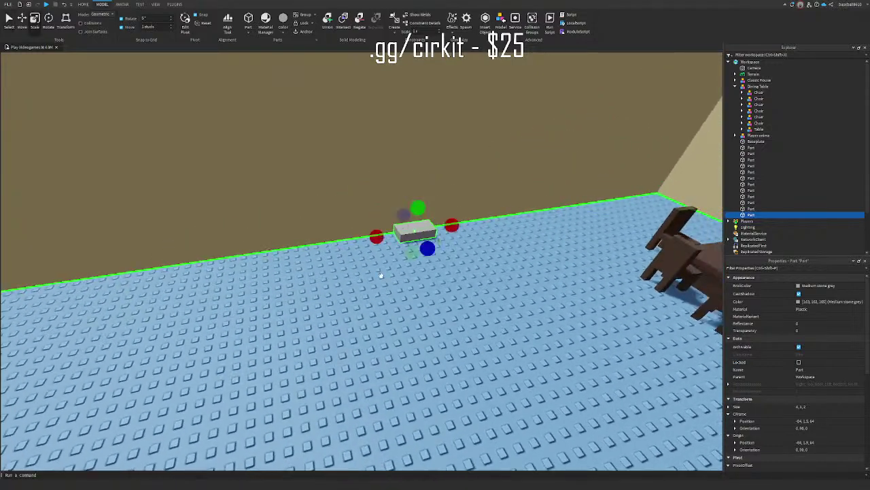
left_click_drag(453, 227, 468, 224)
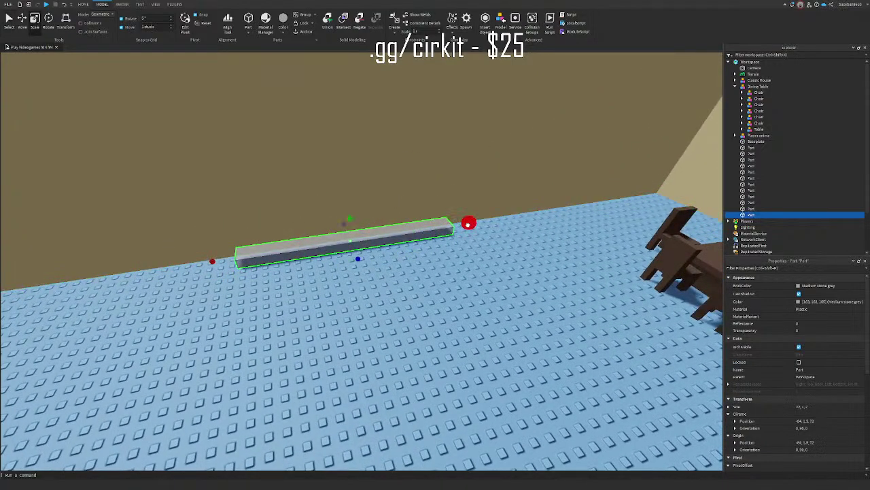
right_click_drag(468, 224, 469, 225)
key("a")
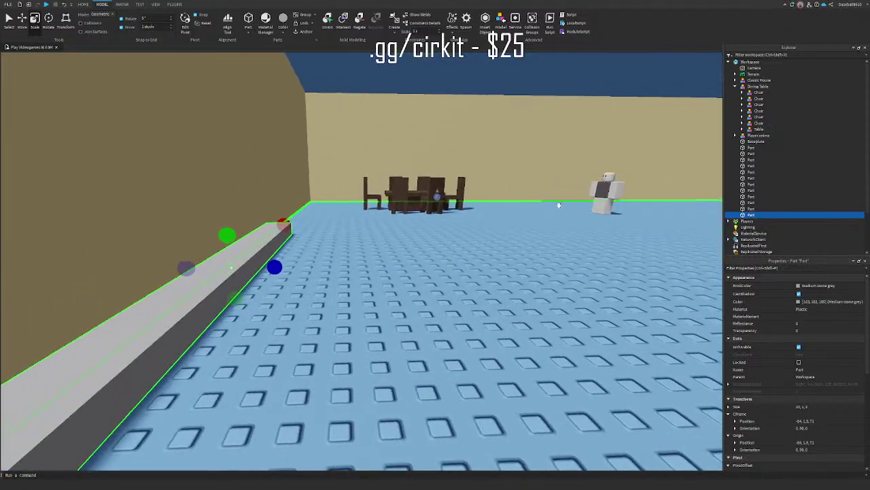
Step: Scale the block along the wall to 2 studs high and 3 studs wide
left_click(604, 194)
key("f")
right_click_drag(338, 249, 338, 250)
left_click(349, 338)
right_click_drag(349, 338, 351, 338)
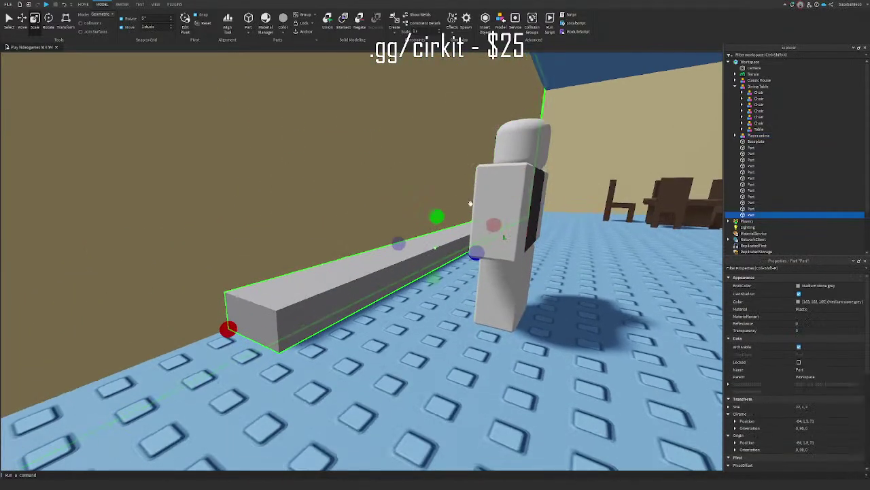
left_click_drag(438, 216, 443, 184)
right_click_drag(443, 184, 426, 202)
left_click_drag(389, 208, 413, 207)
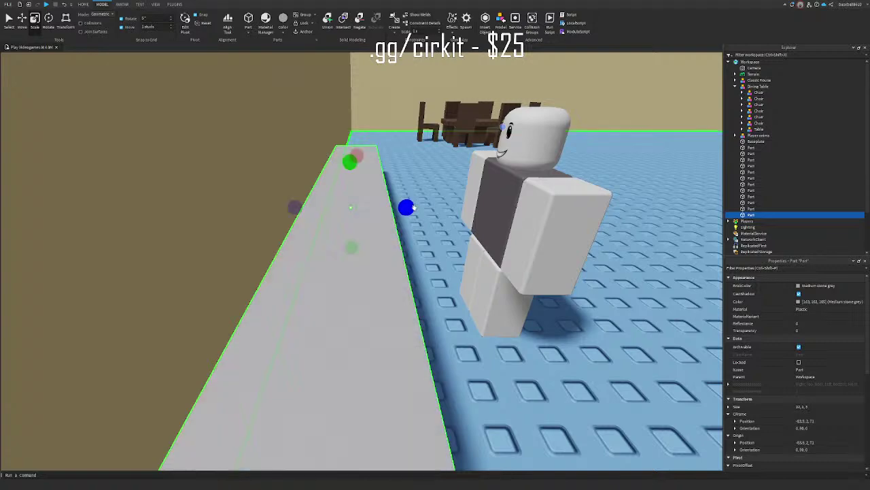
right_click_drag(414, 207, 416, 218)
Step: Duplicate the wall block, stack the copy on top, and reduce its thickness to 0.5 studs with a 0.5-stud move snap
key("ctrl+d")
left_click_drag(410, 189, 412, 162)
left_click_drag(407, 271, 408, 216)
key("s")
key("q")
left_click(155, 26)
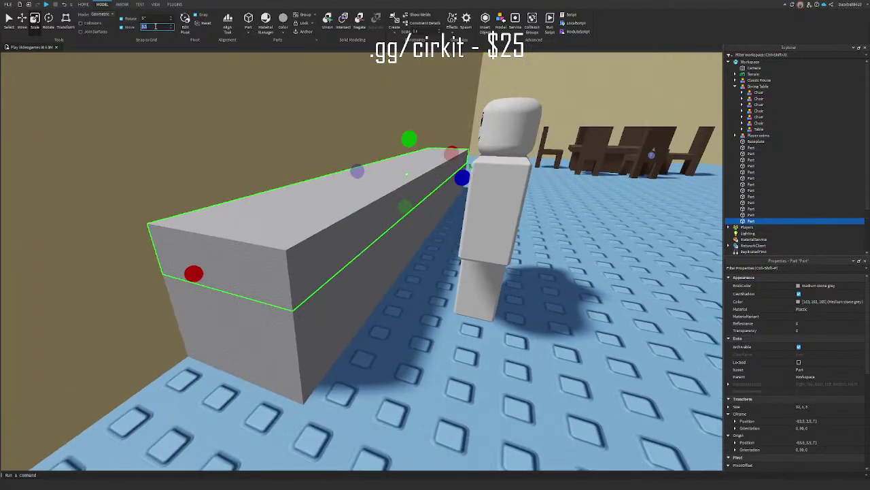
left_click_drag(401, 139, 402, 152)
Step: Examine the counter's proportions against the player figure from several angles
left_click(404, 237)
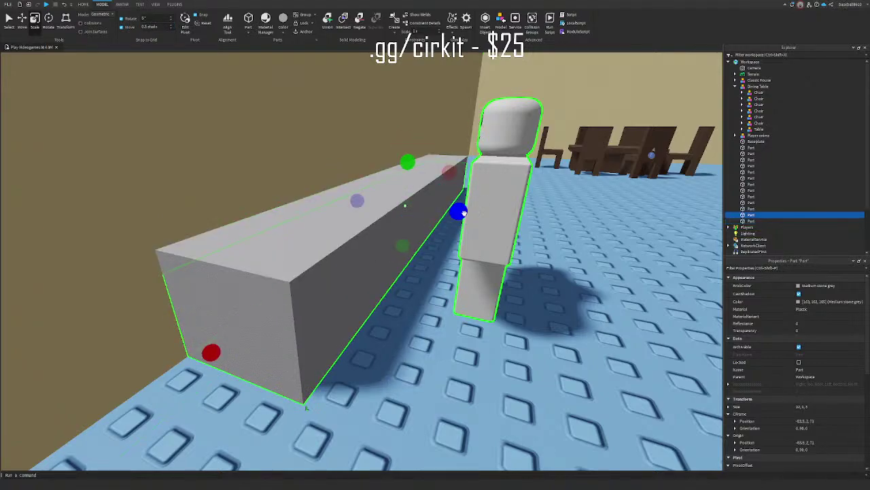
right_click_drag(462, 213, 463, 213)
key("s")
right_click_drag(466, 293, 467, 294)
left_click(327, 360)
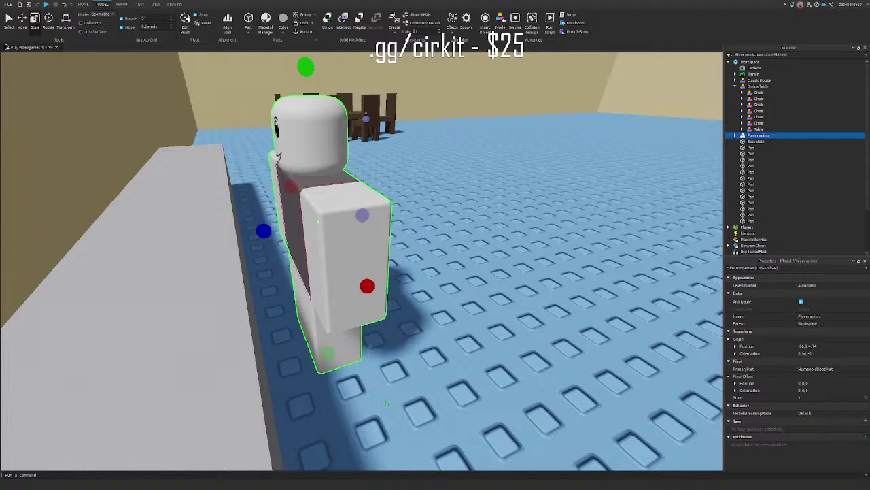
right_click_drag(276, 216, 315, 210)
left_click(281, 212)
left_click(315, 212)
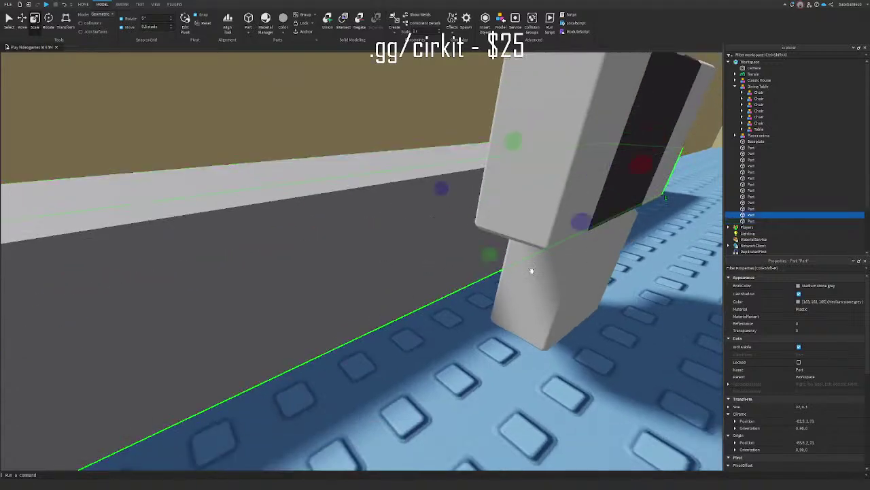
right_click_drag(531, 270, 533, 271)
key("f")
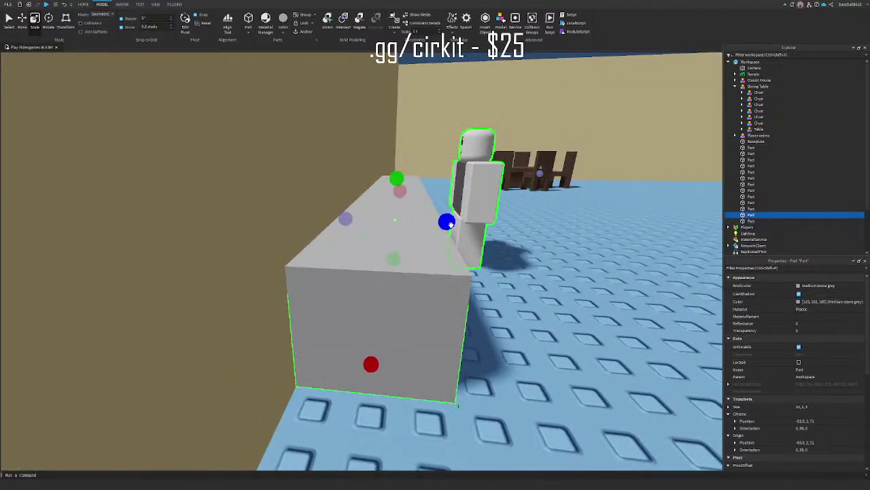
Step: Search your own Toolbox models for "oven" and insert the Pro Oven model
left_click(83, 4)
left_click(176, 22)
right_click_drag(350, 121, 351, 123)
left_click_drag(87, 71, 53, 71)
key("BackSpace")
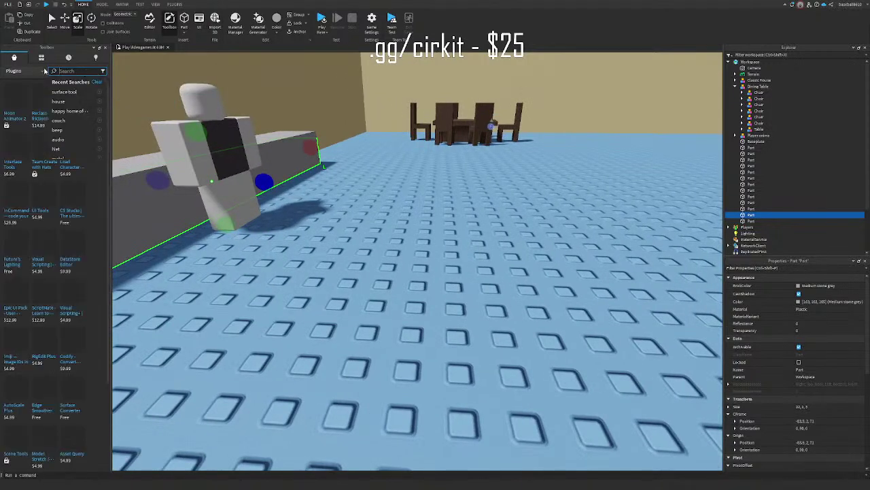
left_click(44, 72)
left_click(43, 71)
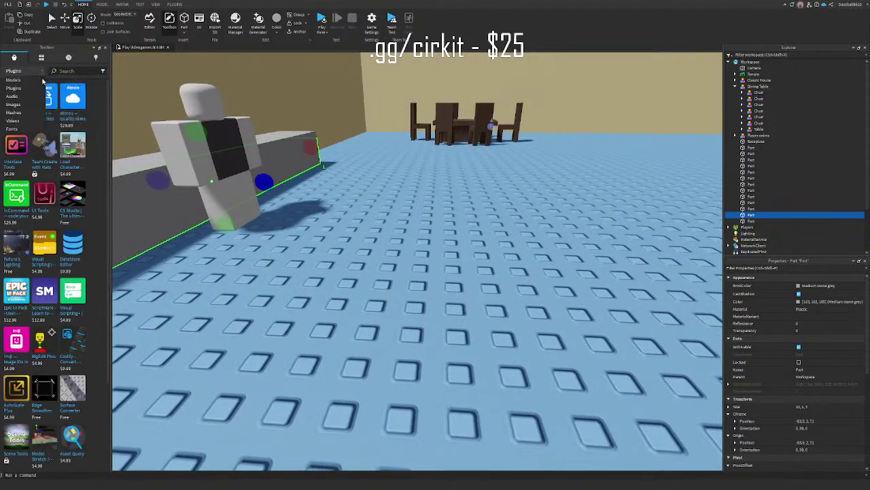
left_click(35, 81)
type("oven")
key("Return")
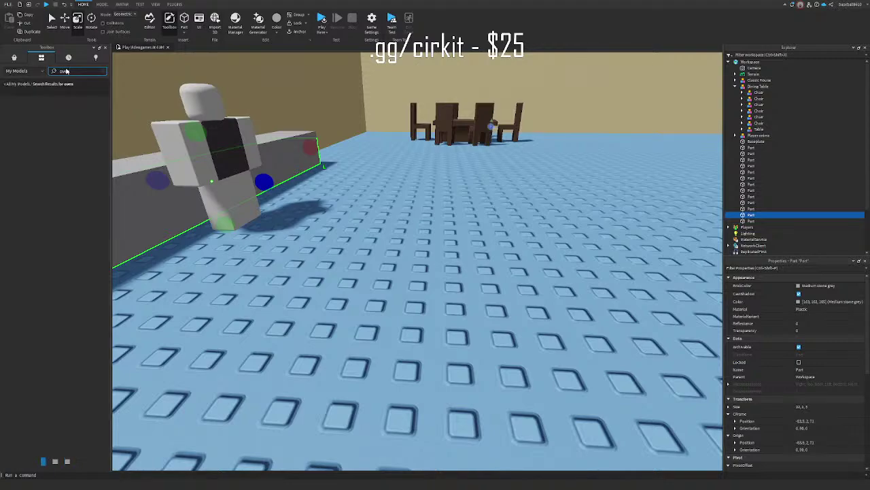
left_click(22, 128)
Step: Place the inserted stove on the floor past the counter's end and scale it down
right_click_drag(429, 253, 406, 224)
left_click_drag(406, 224, 347, 282)
right_click_drag(474, 235, 472, 271)
left_click(503, 242)
left_click(345, 256)
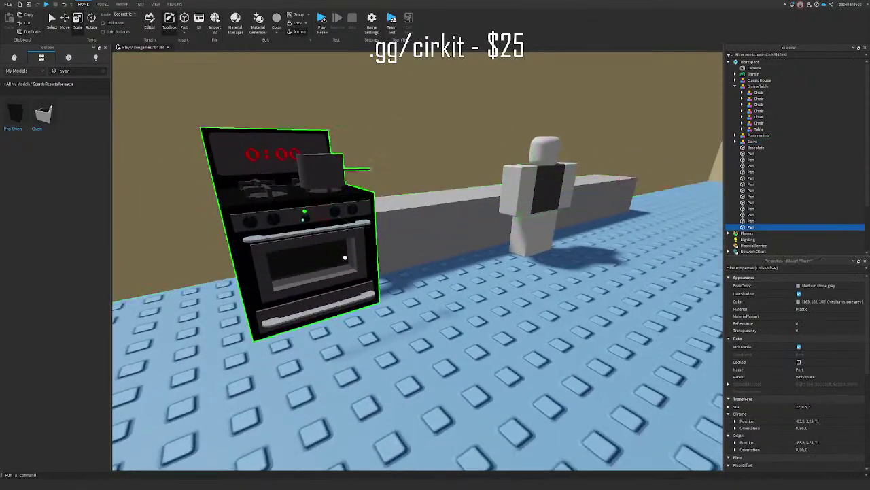
left_click_drag(285, 100, 289, 130)
key("f")
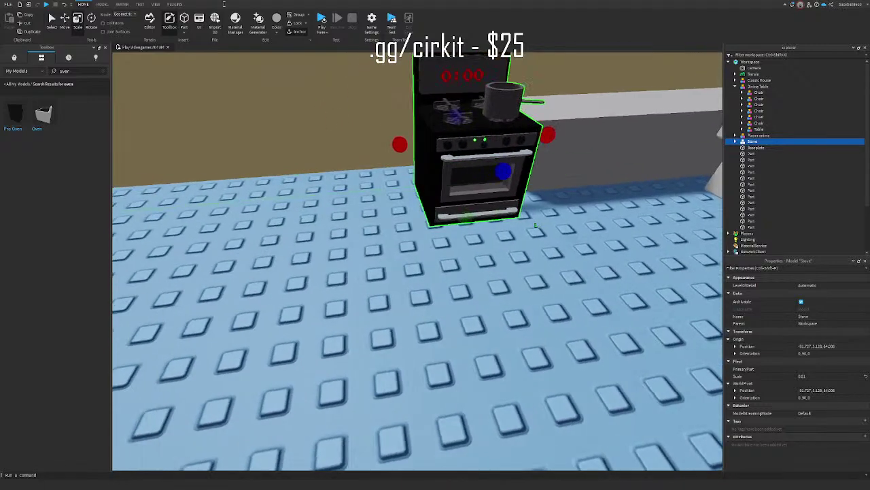
Step: Insert a block part in front of the stove and scale it to 2.5 × 2.5 × 3 studs
left_click(186, 17)
right_click_drag(438, 224, 446, 256)
left_click_drag(445, 257, 447, 225)
right_click_drag(446, 225, 636, 276)
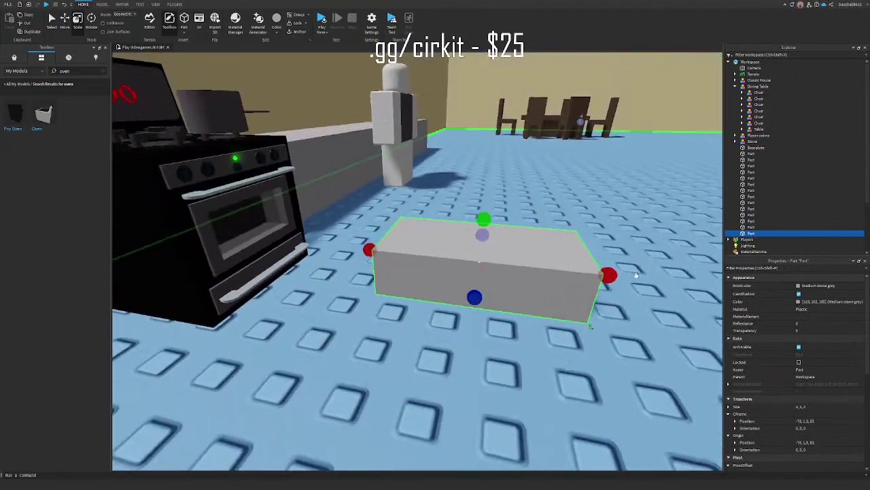
right_click_drag(531, 268, 488, 291)
left_click_drag(412, 249, 419, 254)
right_click_drag(412, 249, 419, 255)
left_click_drag(420, 254, 445, 302)
right_click_drag(445, 302, 399, 383)
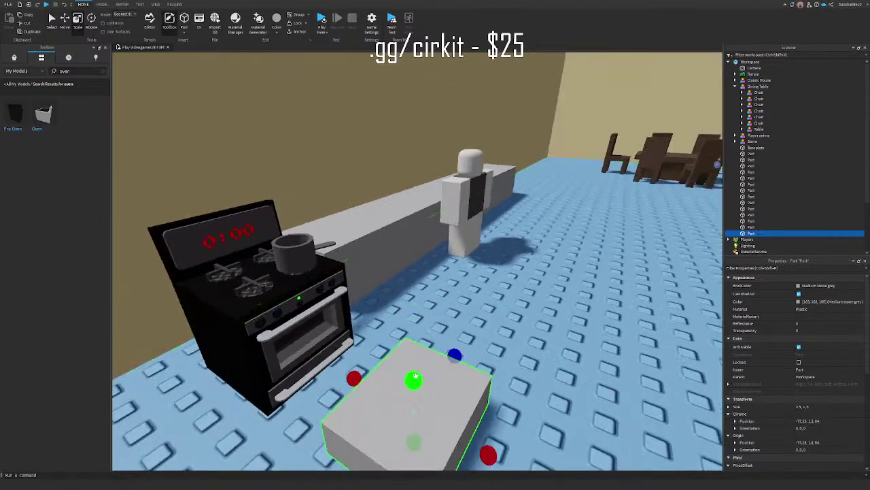
left_click_drag(416, 376, 407, 312)
right_click_drag(406, 312, 406, 310)
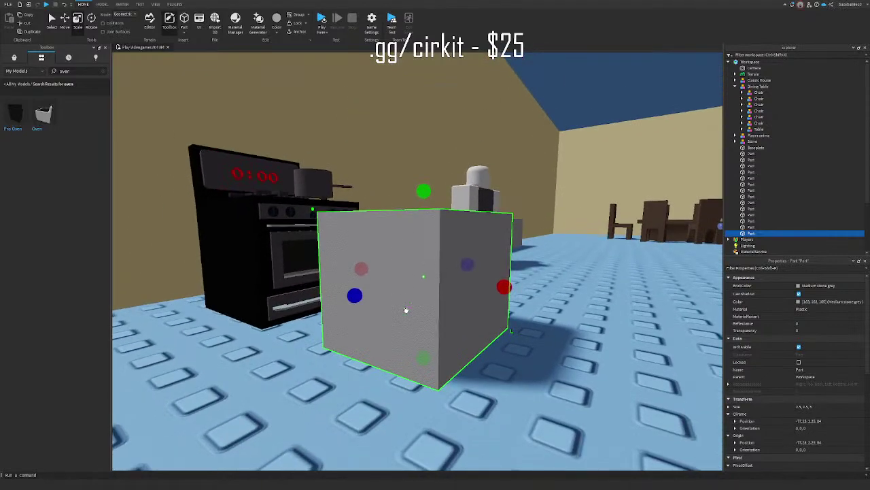
Step: Move the new block against the wall, flush with the counter's end beside the stove
key("a")
key("w")
right_click_drag(426, 270, 466, 260)
key("s")
key("d")
key("s")
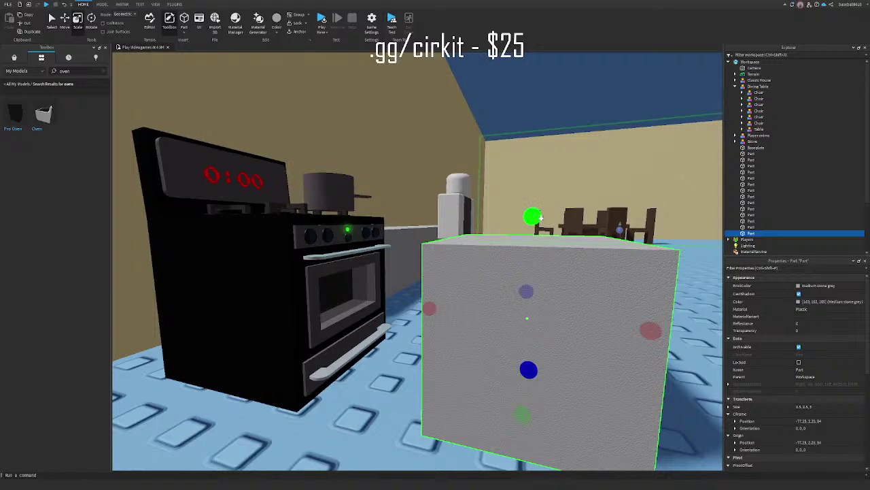
left_click_drag(541, 217, 422, 358)
key("w")
right_click_drag(512, 243, 422, 358)
left_click_drag(421, 358, 481, 306)
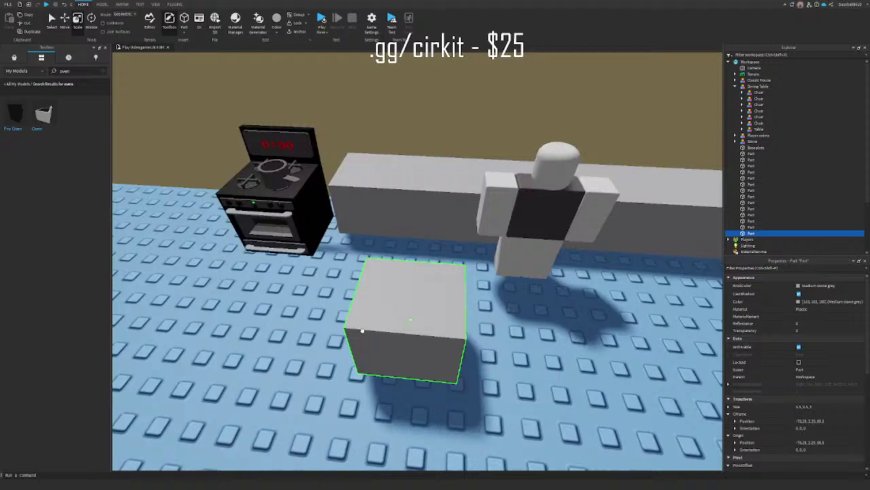
scroll(438, 393, "up", 3)
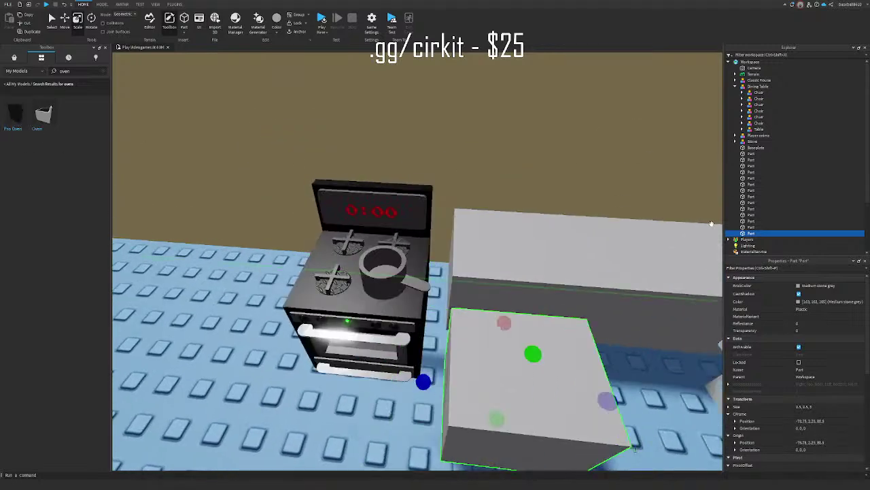
right_click_drag(553, 295, 553, 306)
key("s")
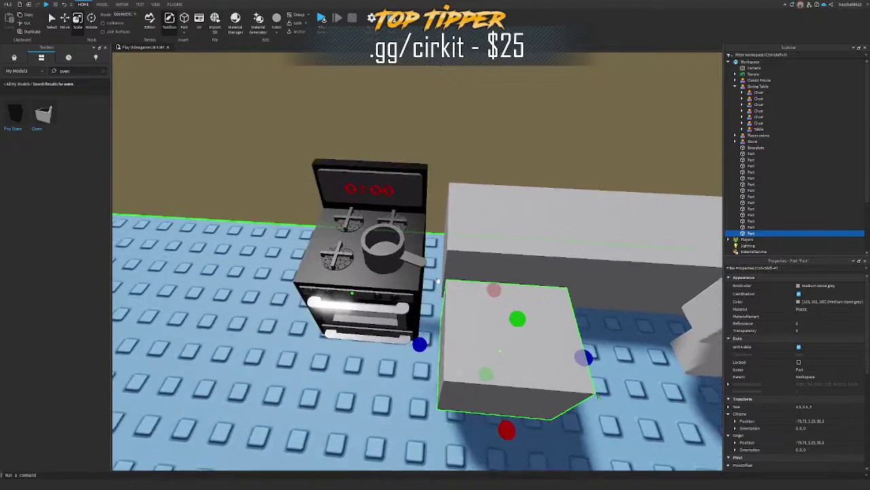
left_click_drag(376, 302, 224, 311)
left_click_drag(509, 373, 383, 292)
Step: Scale the block to 3 studs deep and 3.5 studs long along the wall
key("f")
right_click_drag(413, 289, 415, 291)
left_click_drag(333, 295, 321, 302)
right_click_drag(321, 302, 321, 302)
key("s")
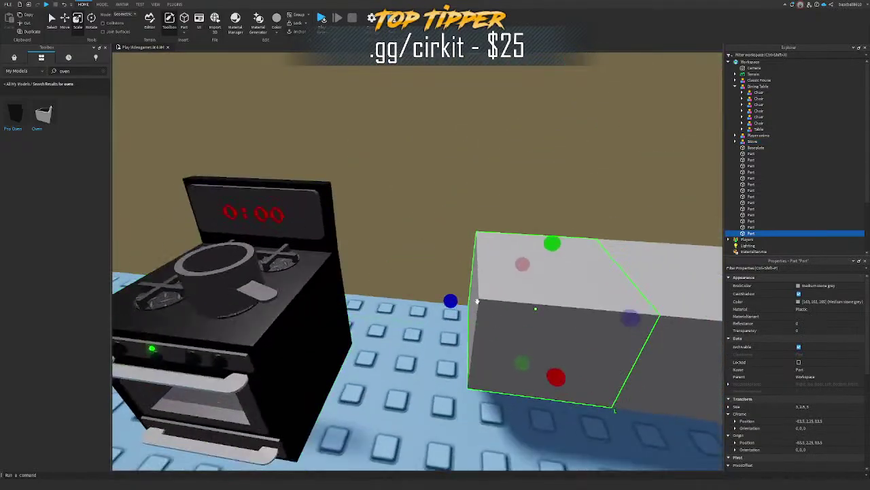
left_click_drag(452, 300, 430, 299)
Step: Copy the Dark stone grey color from a stove part onto the block beside the counter
left_click(334, 307)
left_click(838, 304)
key("ctrl+c")
left_click(598, 297)
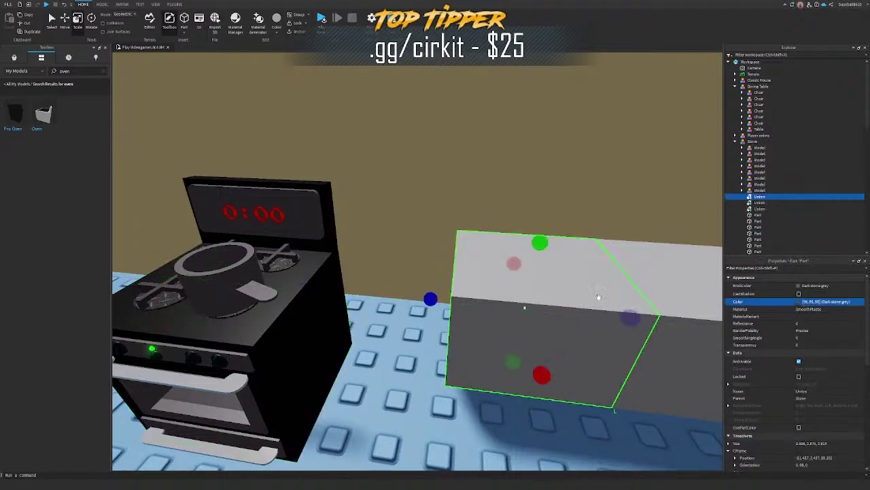
left_click(855, 303)
key("ctrl+v")
key("Return")
right_click_drag(632, 300, 606, 296)
key("d")
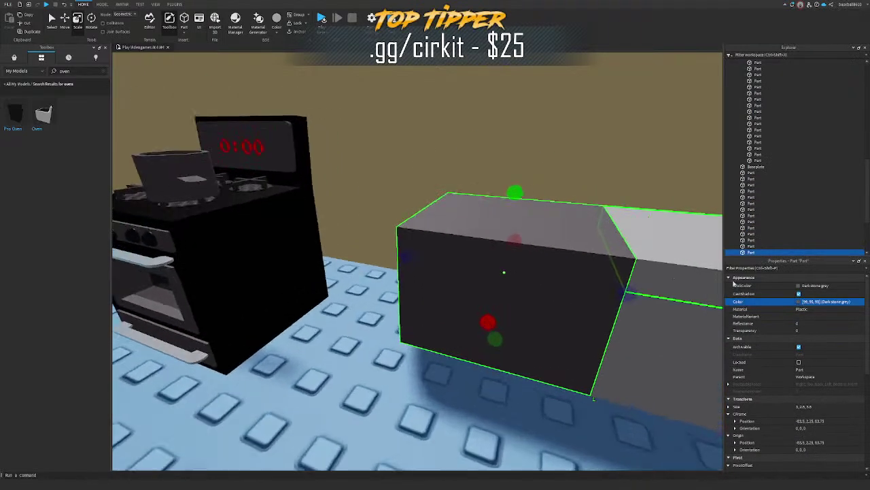
Step: Set the block's BrickColor to Black
left_click(838, 285)
left_click(798, 406)
key("s")
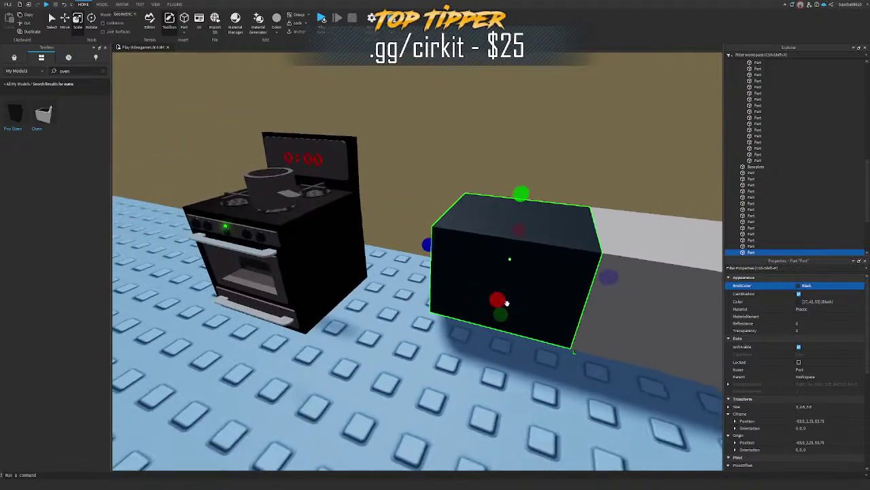
Step: Scale the black block to 3.5 studs deep and 3 studs high
key("a")
right_click_drag(507, 299, 505, 292)
left_click_drag(502, 299, 516, 305)
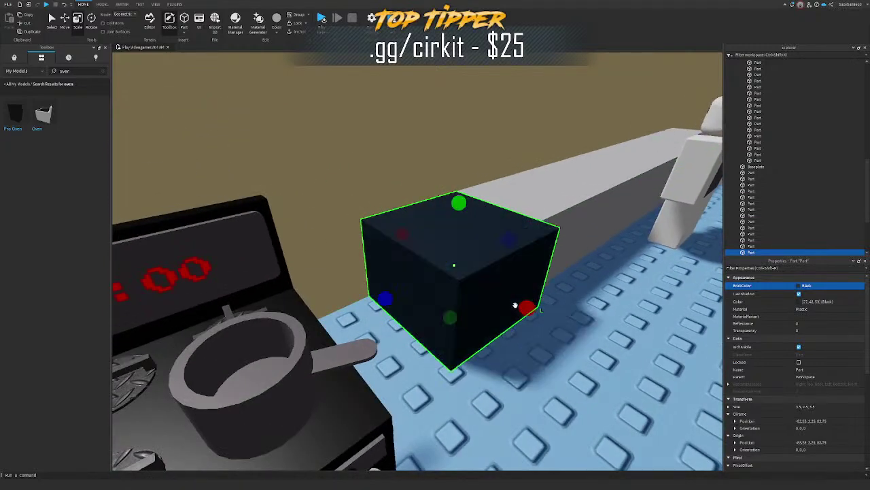
key("d")
right_click_drag(517, 292, 516, 291)
left_click(103, 4)
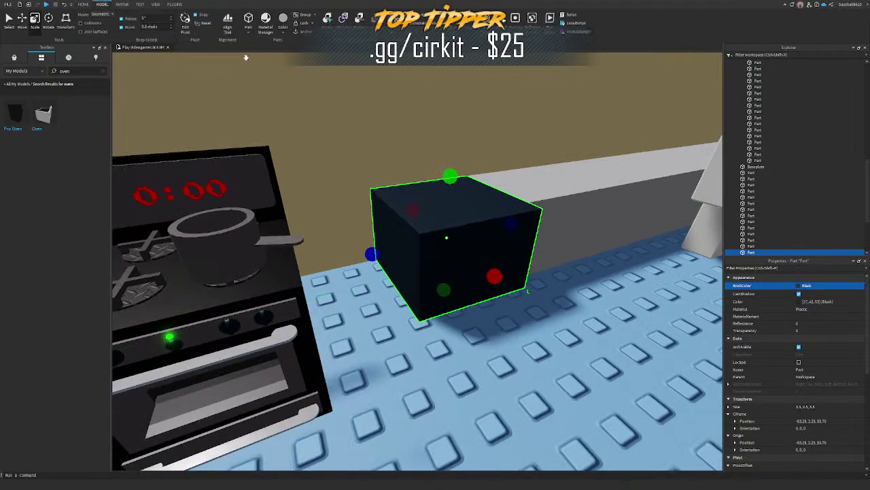
left_click_drag(454, 174, 457, 157)
right_click_drag(457, 157, 458, 157)
key("a")
Step: Shape a copy of the black block into a back panel 0.5 studs thick and 2 studs high on its wall-side edge
left_click_drag(523, 238, 405, 336)
left_click(340, 306)
key("f")
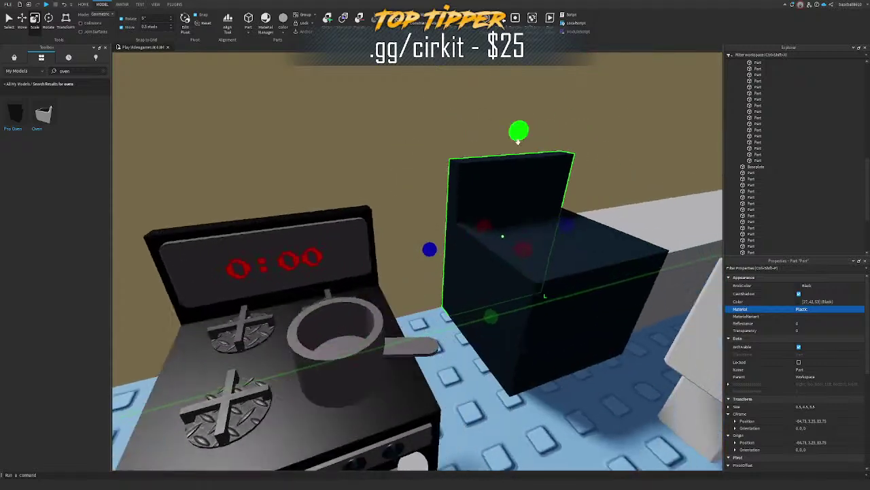
key("w")
right_click_drag(538, 147, 538, 148)
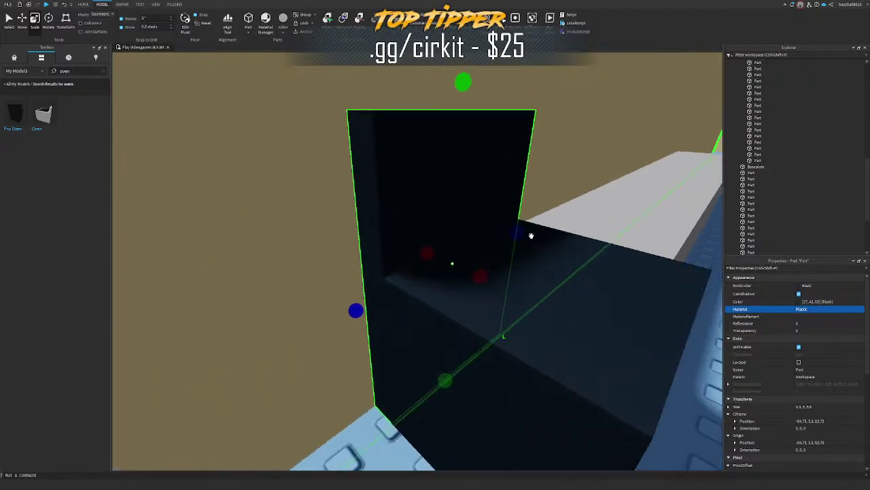
left_click_drag(447, 380, 455, 229)
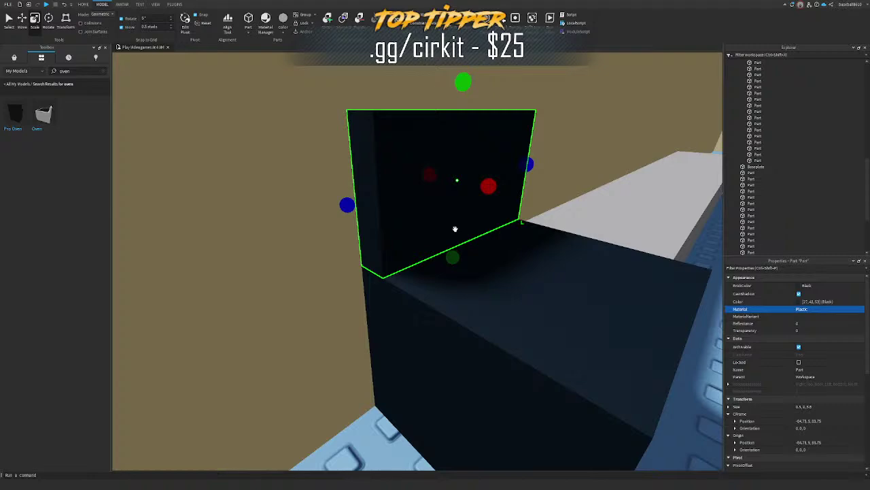
Step: Reduce the black back panel's height to 1.5 studs, using the finished stove as reference
left_click(565, 266)
key("s")
right_click_drag(565, 266, 565, 266)
key("w")
key("s")
scroll(565, 266, "down", 5)
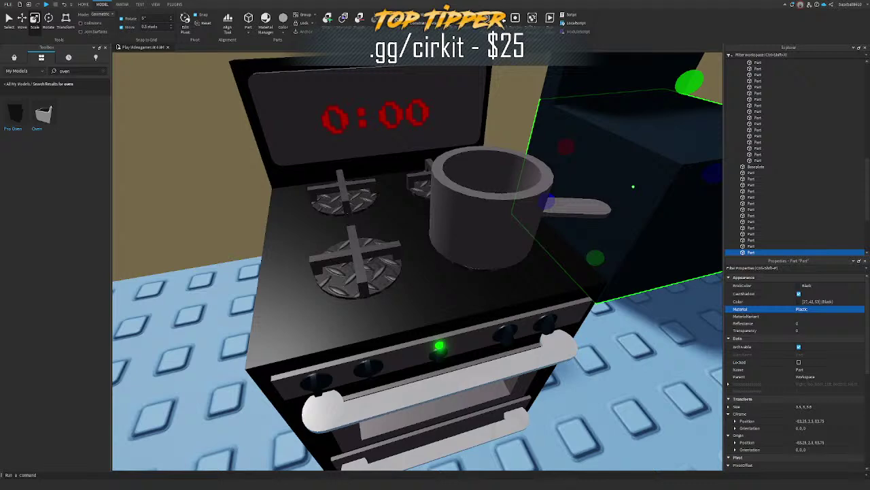
right_click_drag(546, 227, 546, 227)
left_click(448, 202)
key("f")
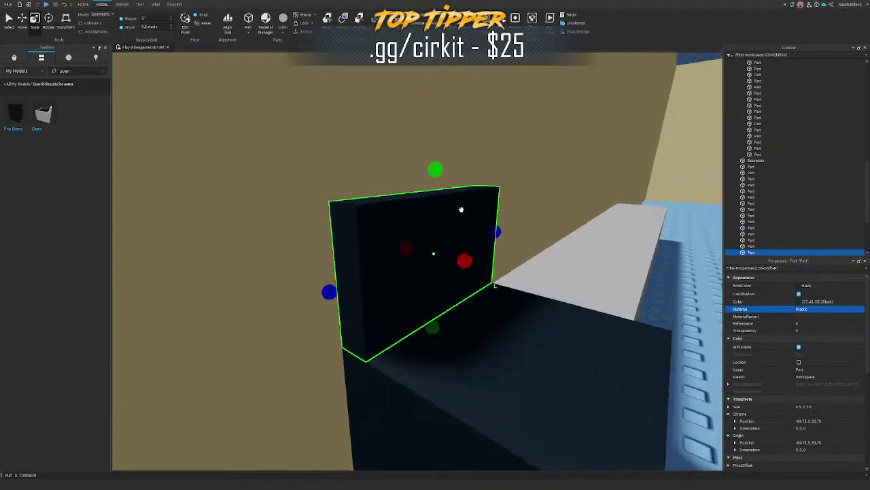
left_click_drag(438, 168, 438, 196)
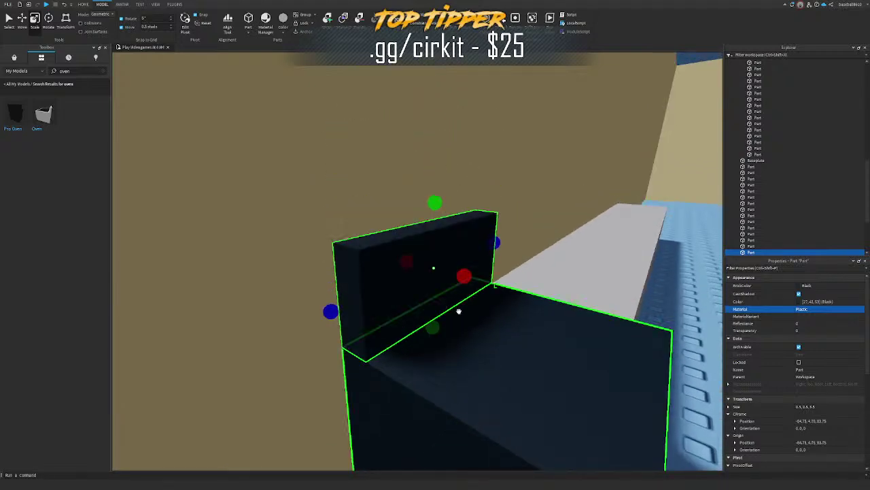
Step: Insert a cylinder on top of the black block and flatten it into a thin disc
right_click_drag(514, 325, 514, 326)
scroll(514, 325, "down", 5)
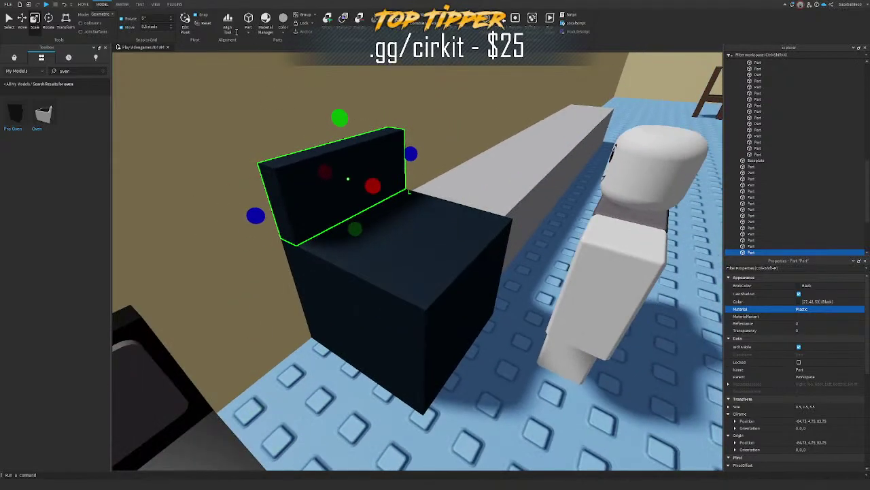
left_click(259, 69)
key("f")
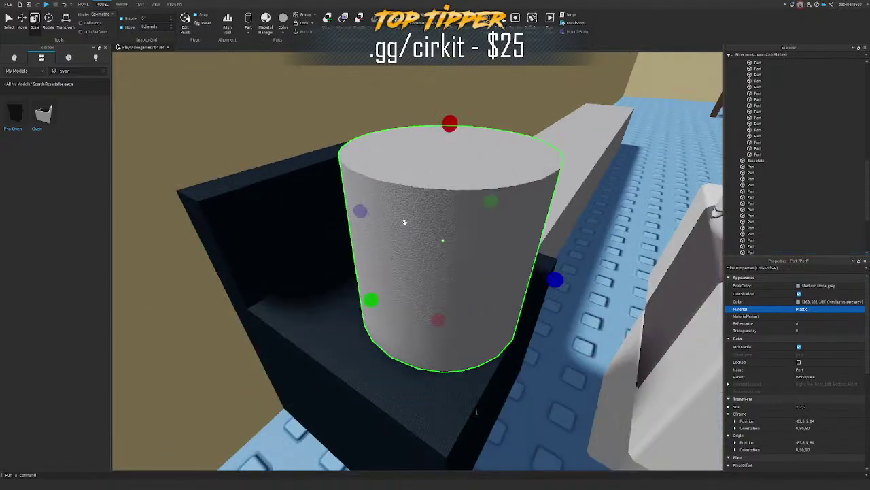
left_click_drag(449, 123, 442, 257)
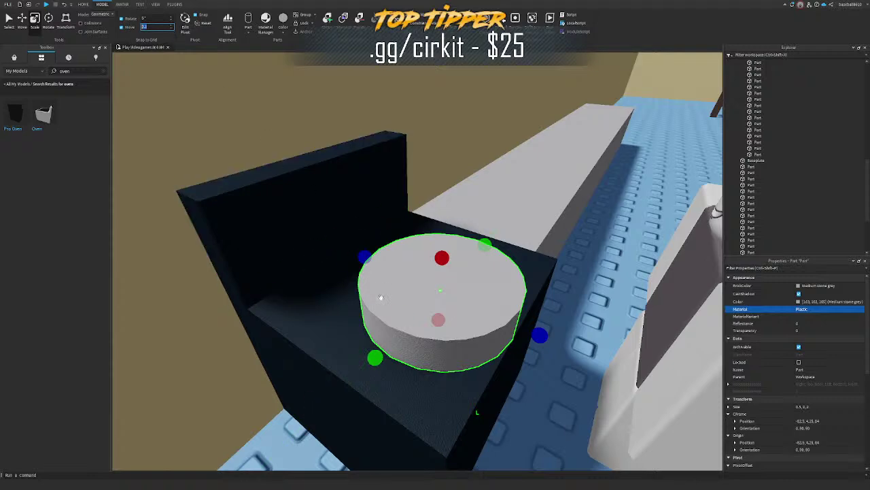
left_click_drag(441, 263, 442, 287)
right_click_drag(446, 287, 483, 280)
Step: Shrink the disc to burner size and position it on the half of the block's top nearest the reference stove
left_click_drag(456, 260, 427, 274, "ctrl")
mouse_move(427, 274)
right_mouse_down()
mouse_move(396, 272)
mouse_move(422, 279)
right_mouse_up()
key("f")
scroll(421, 279, "down", 3)
left_click_drag(421, 279, 403, 266)
scroll(405, 265, "down", 2)
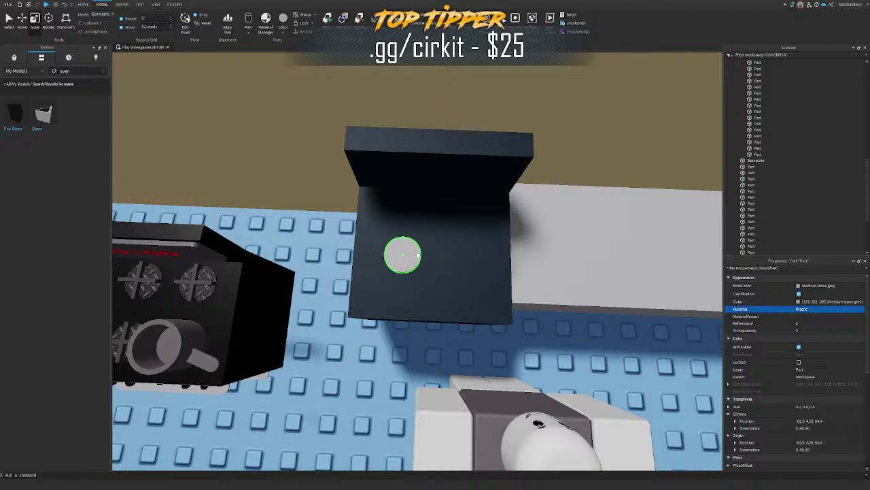
Step: Duplicate the burner disc to form a two-by-two grid of four discs on the black block's top, and select all four
key("ctrl+2")
left_click_drag(416, 270, 508, 278)
key("ctrl+d")
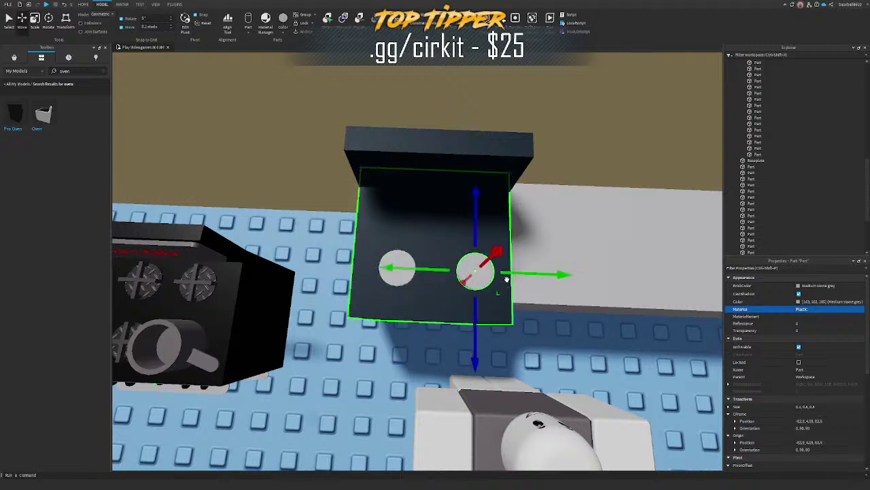
left_click(408, 267, "shift")
key("ctrl+d")
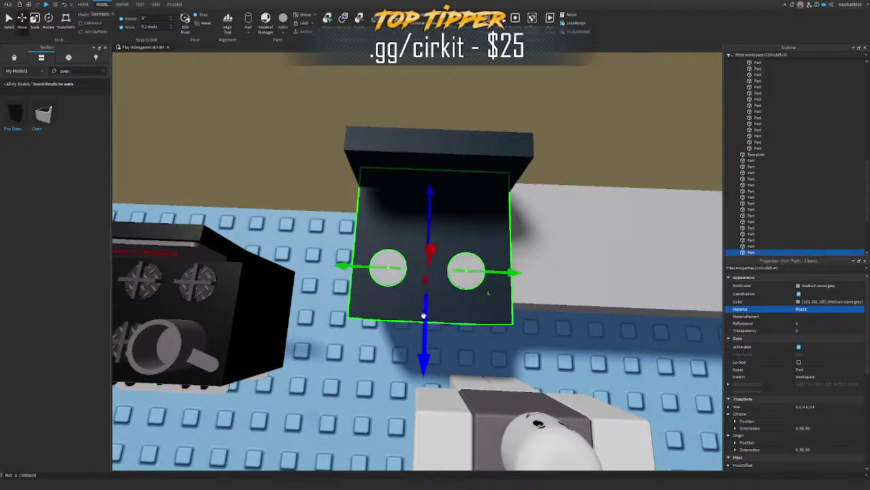
left_click_drag(426, 316, 471, 290)
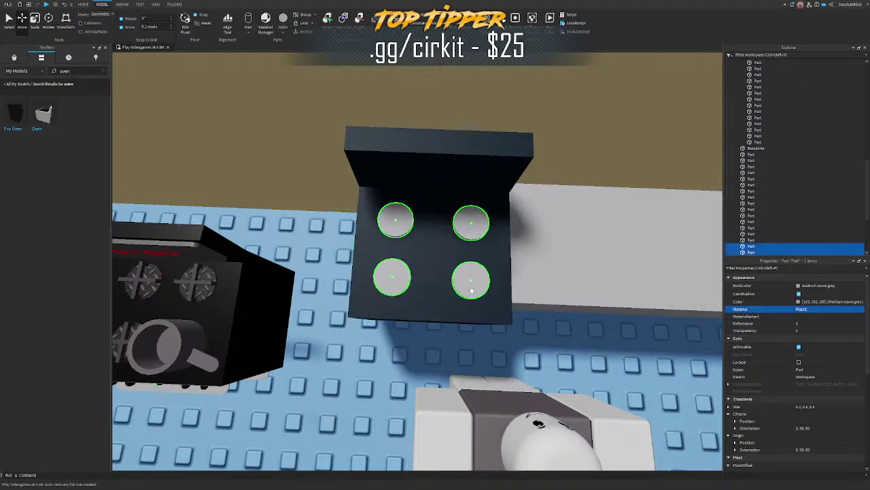
right_click_drag(468, 292, 503, 290)
left_click(503, 291)
left_click(503, 290)
scroll(503, 290, "down", 3)
left_click(471, 239, "shift")
left_click(612, 241, "shift")
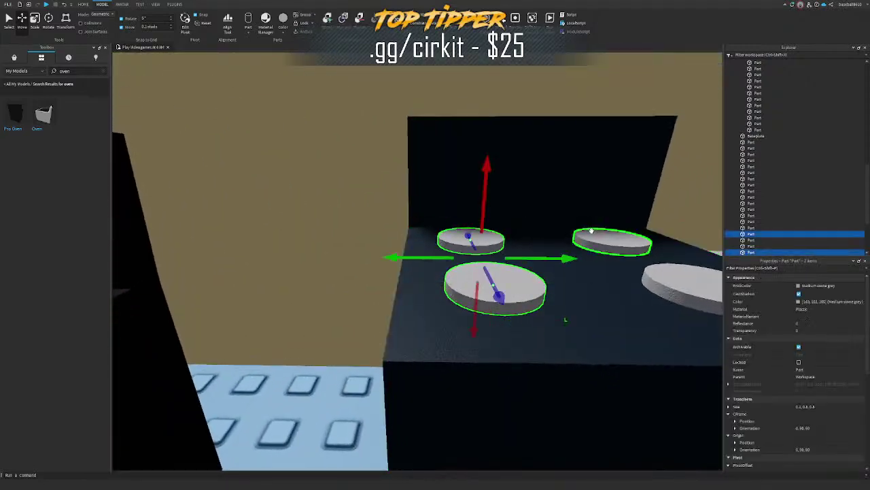
left_click(682, 295, "shift")
right_click_drag(663, 324, 663, 325)
Step: Shrink a copy of the black block to a cutter 2 studs high and 2.8 studs wide for the oven cavity
left_click(517, 288)
right_click_drag(517, 287, 516, 288)
key("ctrl+3")
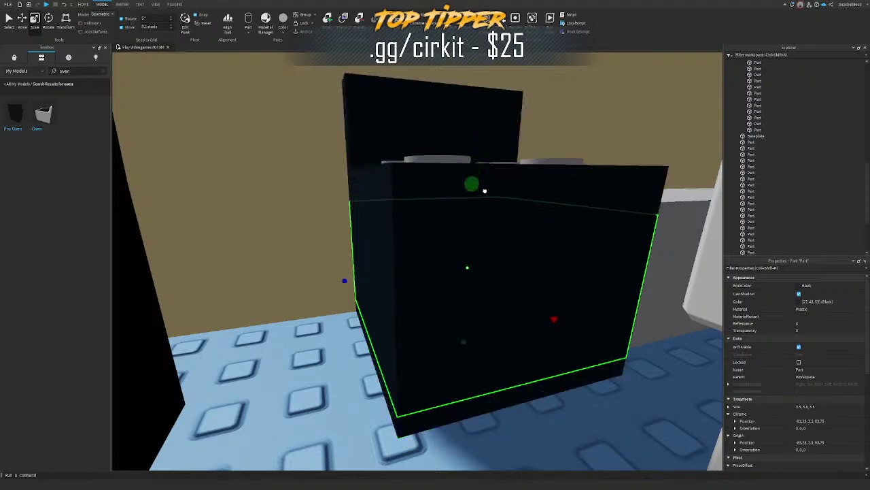
left_click_drag(485, 191, 486, 204)
right_click_drag(485, 204, 486, 204)
left_click_drag(520, 228, 520, 226)
right_click_drag(501, 226, 558, 243)
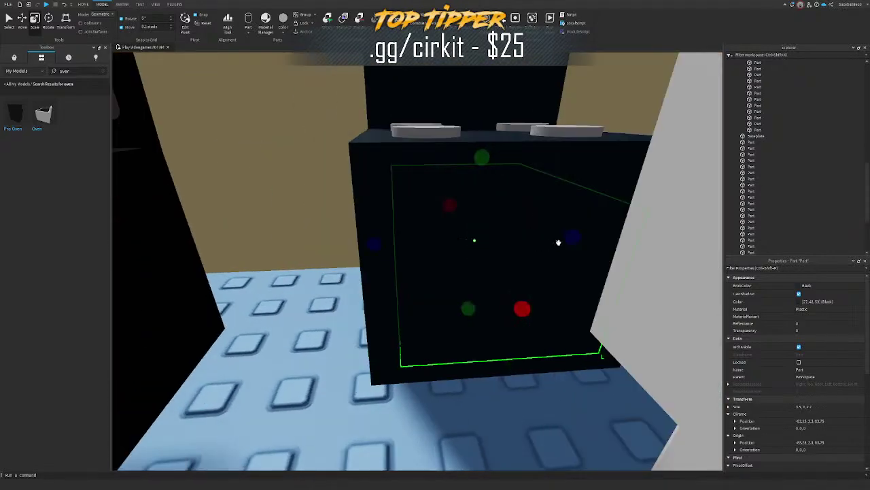
left_click_drag(571, 239, 571, 239)
right_click_drag(571, 239, 571, 240)
right_click_drag(460, 240, 459, 240)
Step: Shorten the cutter from the wall side, extend it past the block's front and cut the oven cavity out of the block
left_click_drag(314, 248, 469, 267)
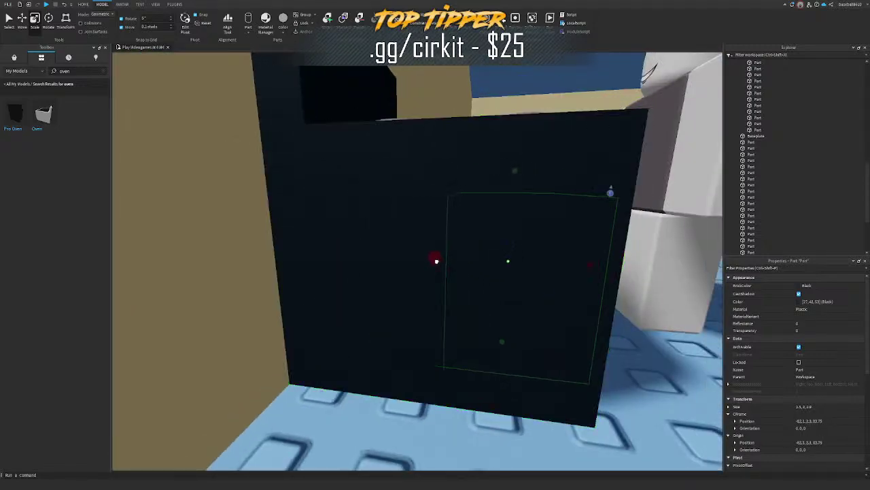
right_click_drag(437, 260, 429, 261)
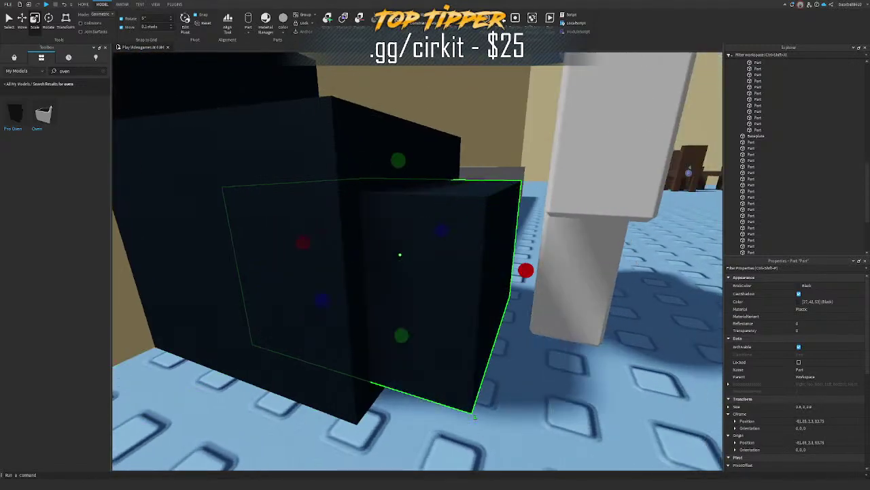
left_click(320, 173, "ctrl")
key("ctrl+shift+g")
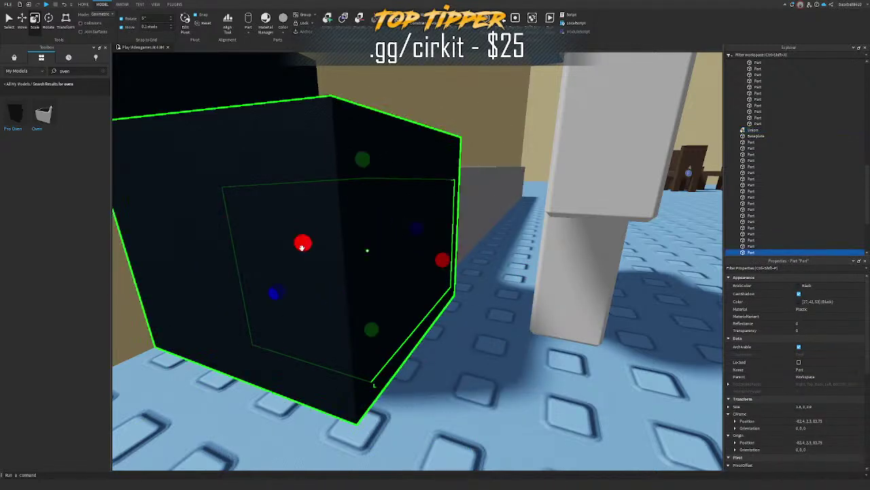
Step: Make the remaining inner part a 0.1-stud-thick oven window in the front opening, with 0.5 transparency and Steel blue colour
left_click(388, 267)
left_click(804, 331)
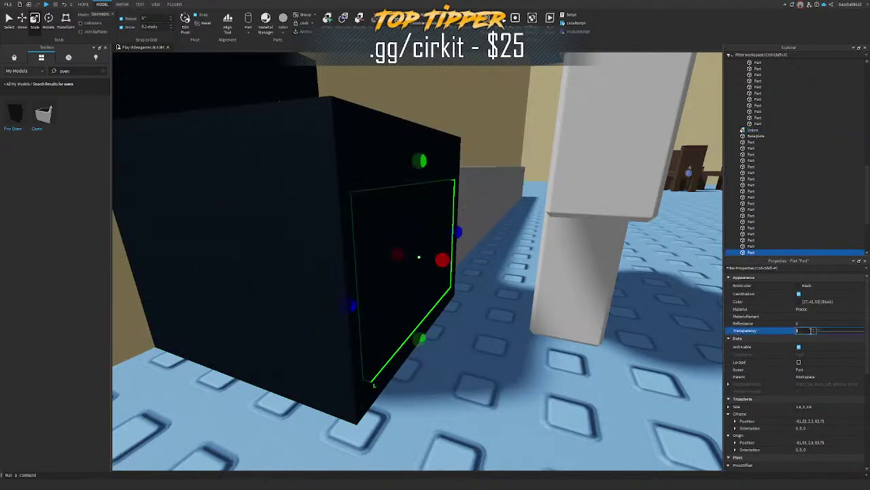
key("d")
right_click_drag(534, 306, 524, 307)
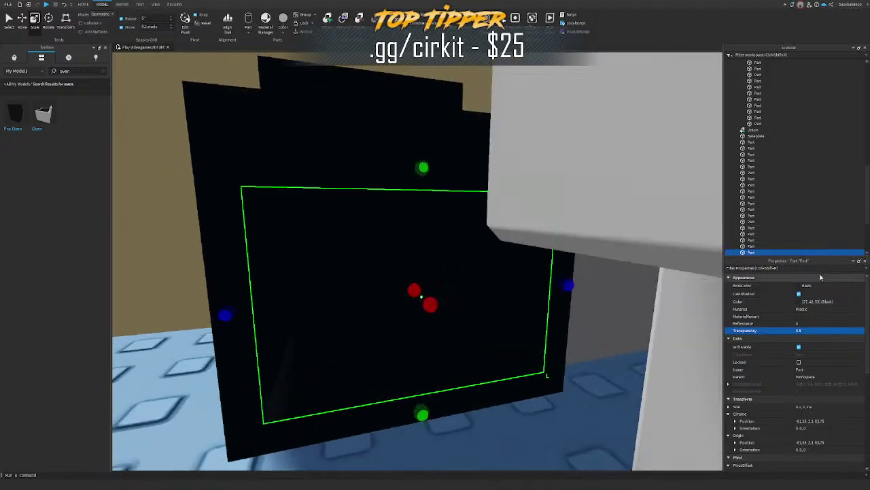
left_click(817, 285)
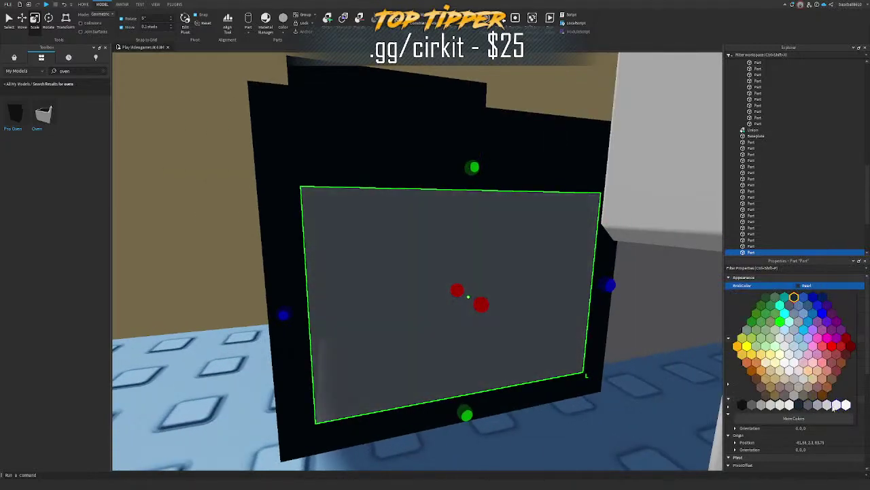
left_click(802, 308)
key("w")
right_click_drag(565, 264, 565, 265)
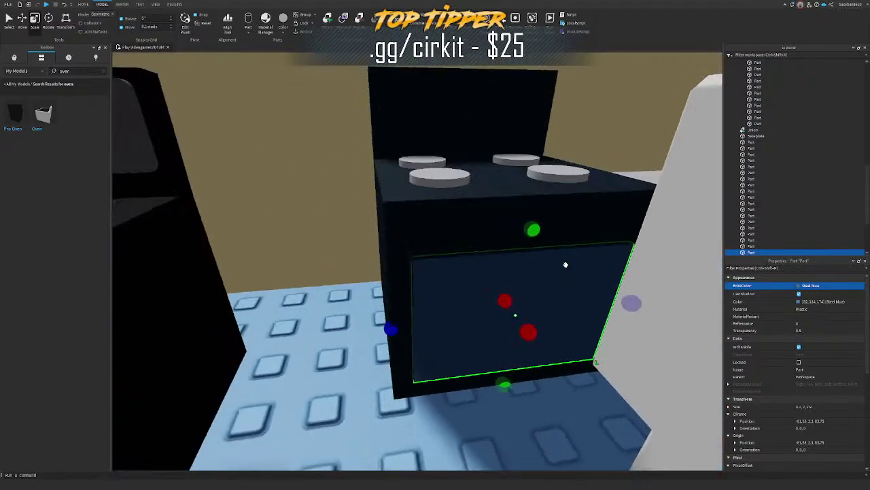
Step: Enable UsePartColor on the hollowed stove body and recolour it a neutral dark grey
left_click(453, 218)
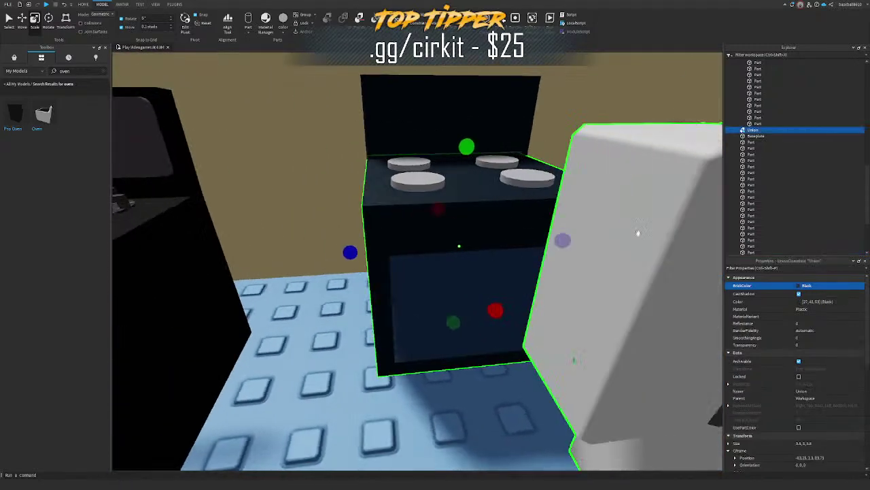
key("a")
scroll(820, 362, "down", 2)
left_click(799, 382)
scroll(809, 367, "up", 2)
left_click(797, 303)
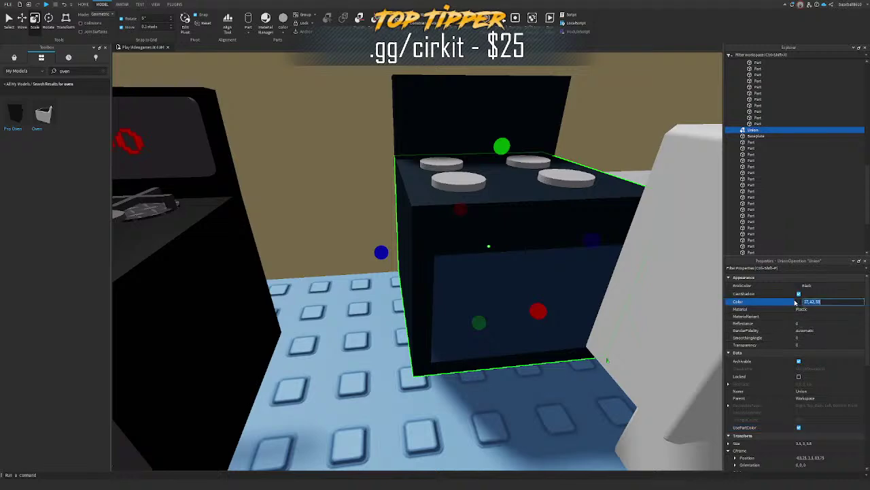
left_click(798, 302)
mouse_move(514, 236)
left_mouse_down()
mouse_move(513, 225)
mouse_move(511, 239)
left_mouse_up()
left_click(481, 306)
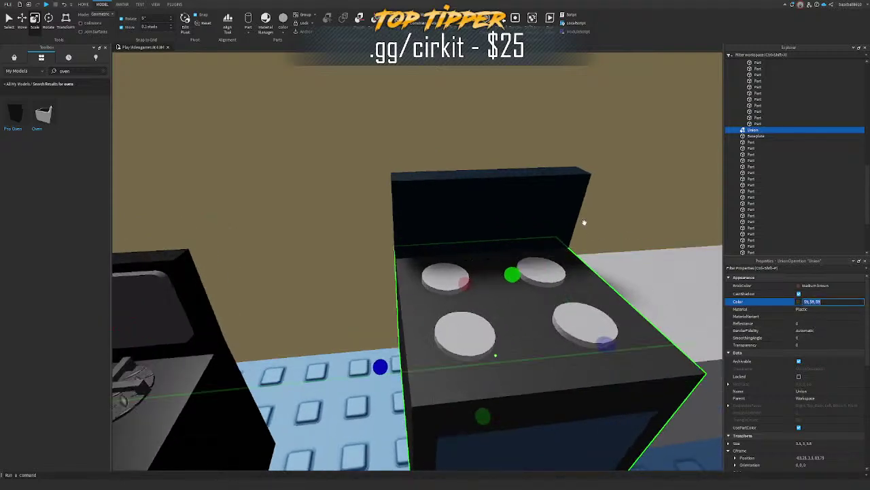
left_click(564, 196)
key("Delete")
left_click(574, 272)
scroll(573, 272, "down", 5)
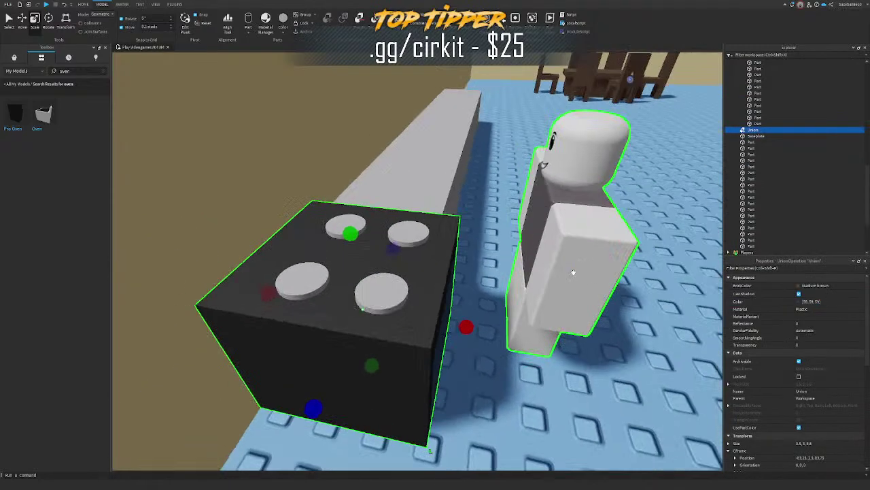
right_click_drag(573, 272, 565, 274)
key("ctrl+z")
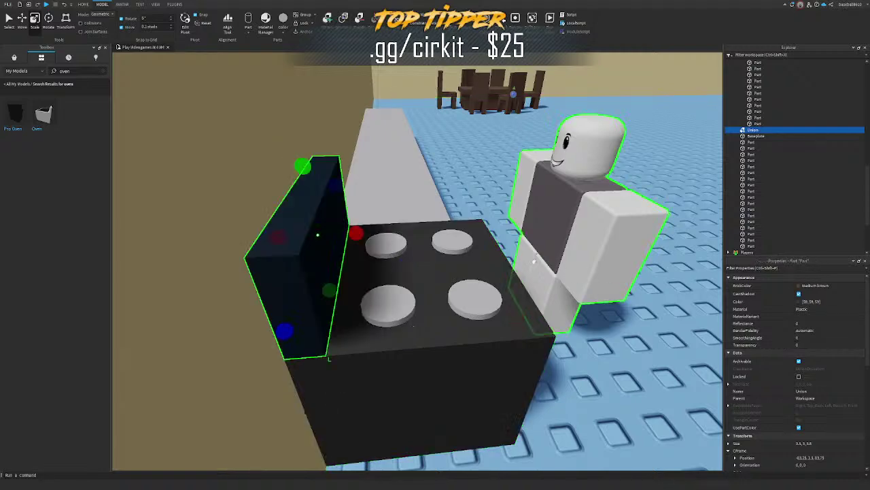
Step: Give the stove's back panel the same dark grey colour as the body
key("Return")
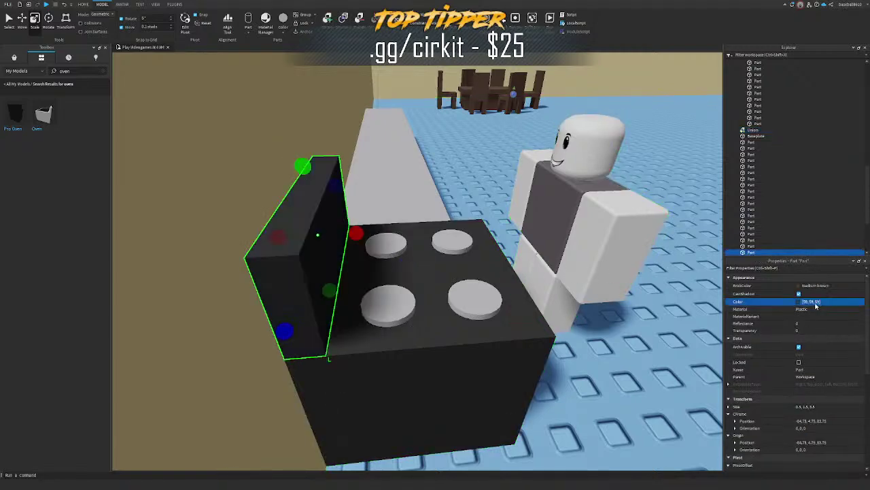
key("d")
right_click_drag(602, 270, 602, 271)
Step: Set the move increment to 0.05 studs and nudge the four burners together to centre them on the stove top
left_click(478, 307)
left_click(479, 233, "shift")
left_click(361, 224, "shift")
left_click(358, 297, "shift")
left_click_drag(474, 319, 483, 331)
key("ctrl+2")
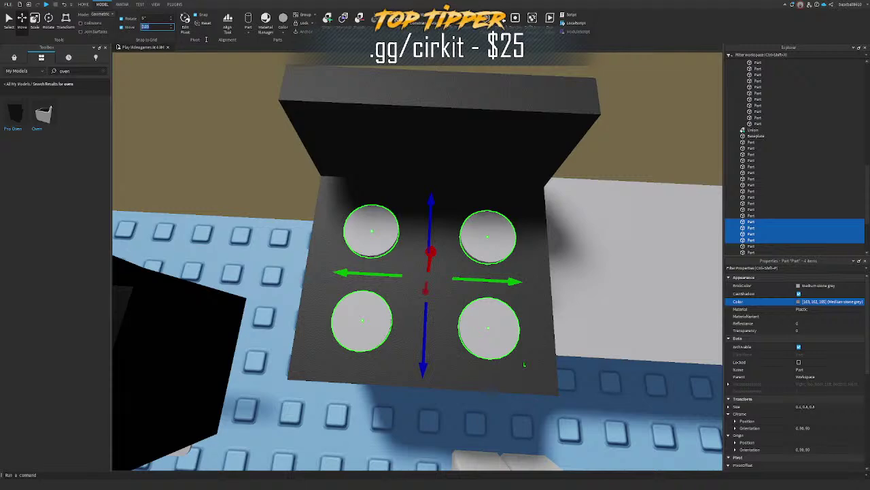
left_click_drag(487, 282, 488, 283)
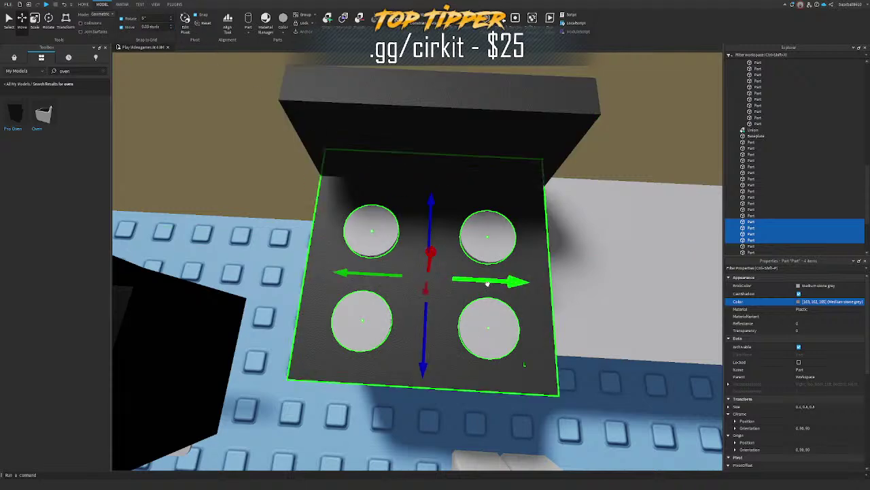
left_click_drag(421, 336, 416, 331)
right_click_drag(416, 331, 418, 331)
Step: Give the four burners the Metal material and a darker grey colour
key("w")
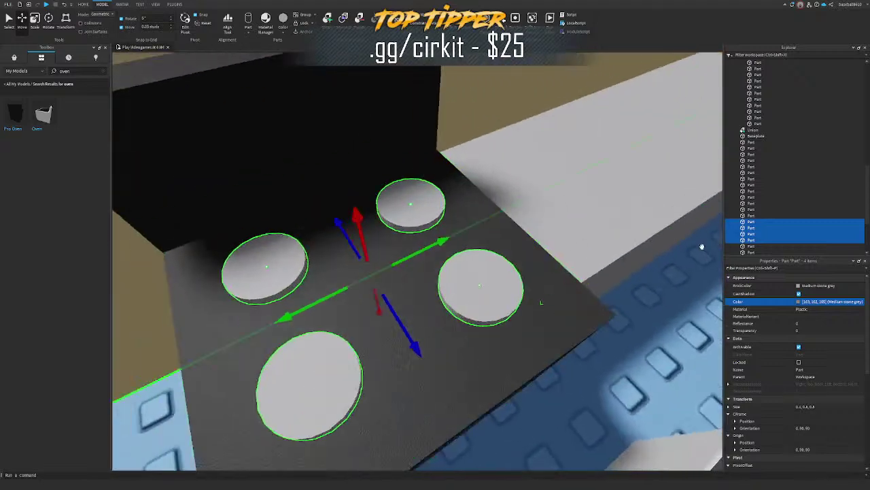
key("a")
left_click(820, 310)
key("m")
left_click(799, 302)
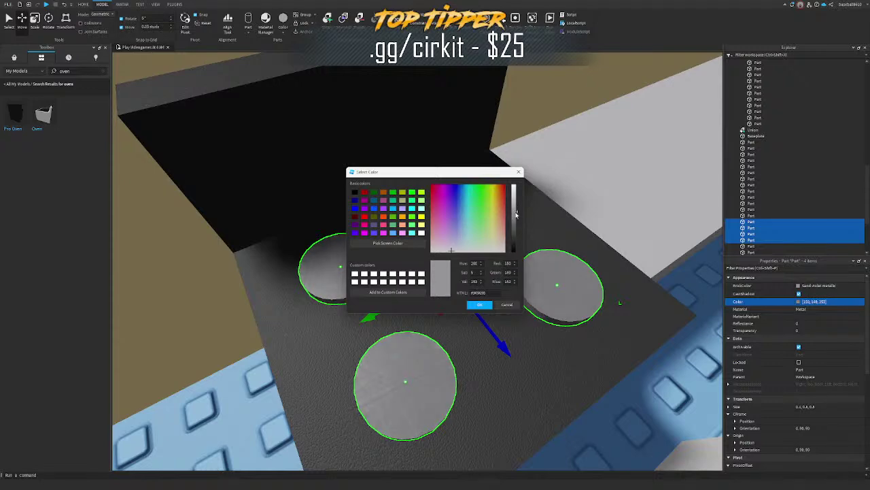
left_click(484, 305)
Step: Fine-tune the placement and height of the four burners on the stove top
right_click_drag(494, 288, 491, 281)
left_click_drag(459, 278, 458, 282)
right_click_drag(457, 282, 458, 281)
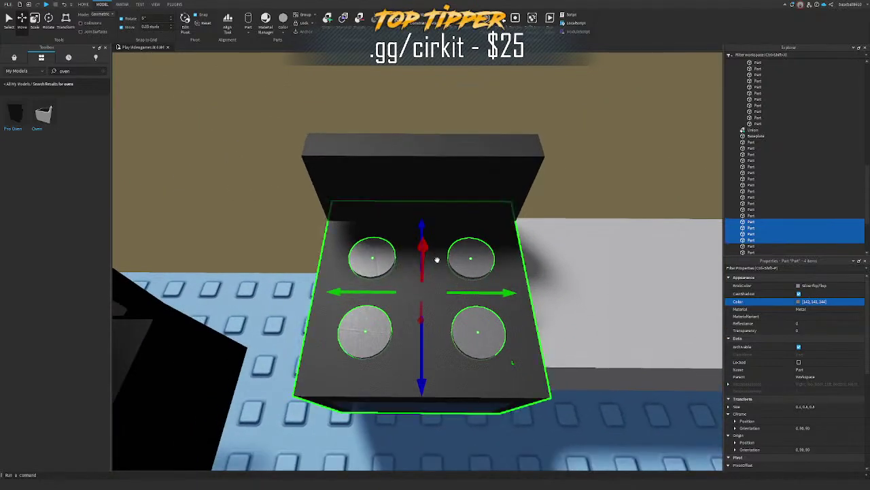
left_click_drag(422, 257, 423, 254)
right_click_drag(480, 302, 481, 302)
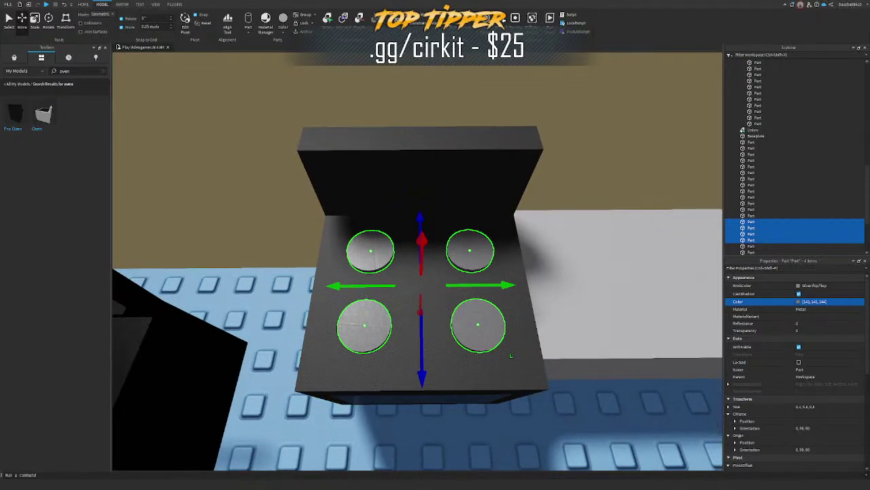
right_click_drag(541, 296, 540, 296)
left_click(439, 314)
right_click_drag(438, 314, 439, 313)
left_click(248, 32)
left_click(258, 47)
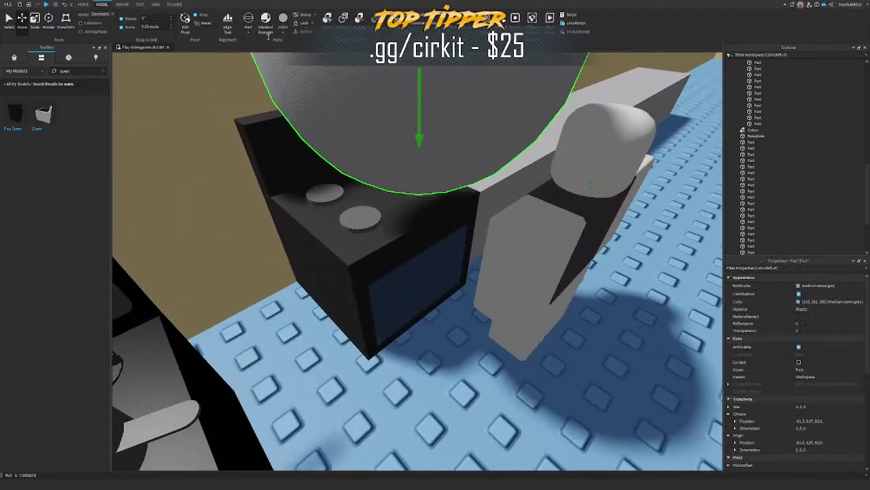
key("ctrl+z")
Step: Insert a block part, set the move increment to 0.1 studs and move the block over the stove top
left_click(249, 33)
left_click(258, 35)
left_click(265, 27)
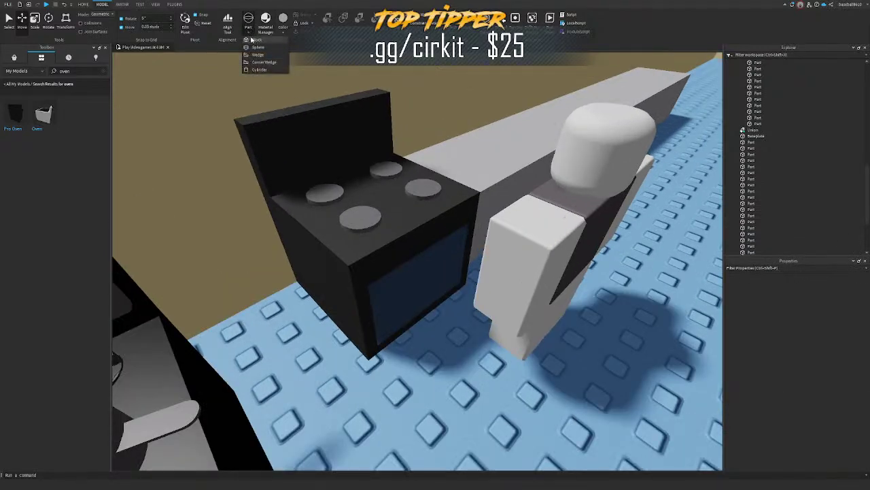
left_click(253, 40)
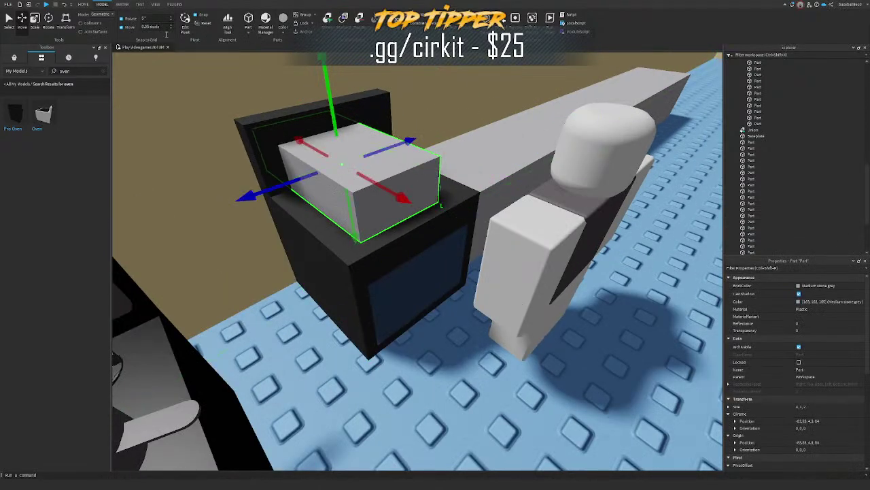
left_click(151, 27)
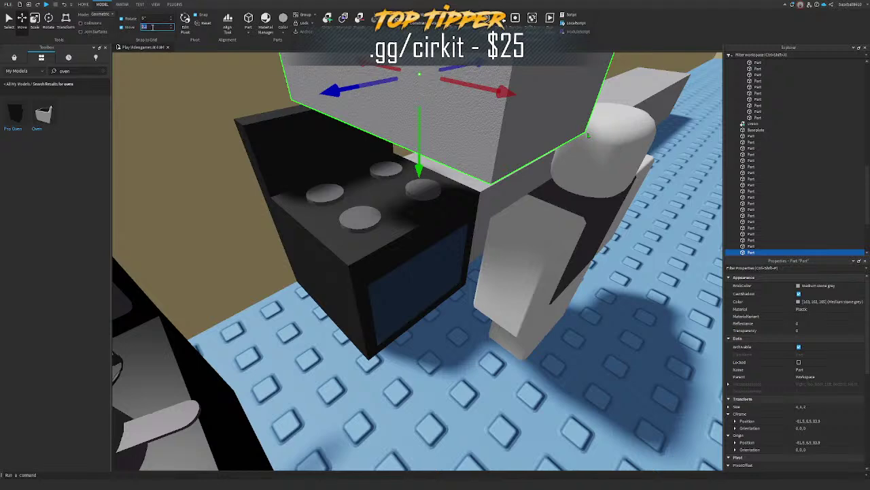
right_click_drag(395, 243, 400, 239)
left_click_drag(425, 241, 471, 272)
Step: Resize the block into a 0.1-stud-thick plate covering the burners, with a narrow margin to the stove top's edges
key("ctrl+3")
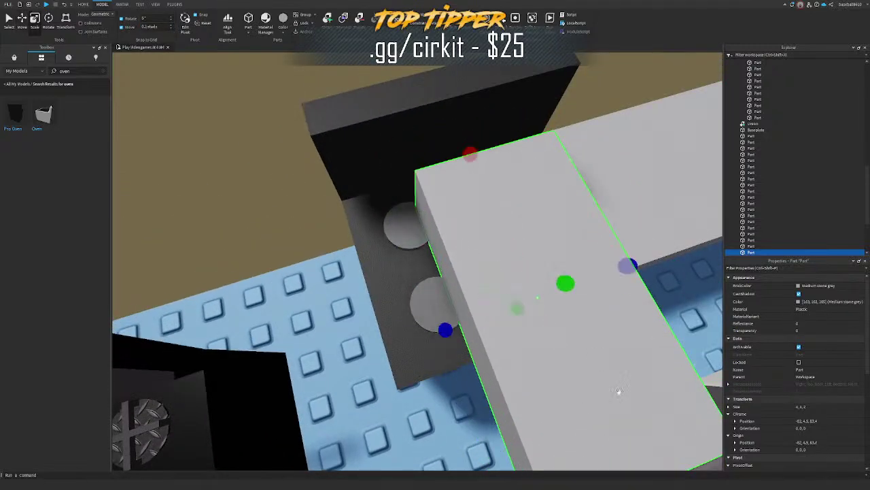
right_click_drag(619, 391, 643, 430)
left_click_drag(643, 429, 499, 328)
right_click_drag(498, 328, 501, 333)
left_click_drag(475, 248, 485, 255)
right_click_drag(486, 257, 487, 261)
left_click_drag(432, 241, 386, 249)
left_click_drag(529, 195, 504, 246)
key("ctrl+z")
right_click_drag(483, 199, 482, 199)
left_click_drag(429, 184, 410, 182)
right_click_drag(477, 206, 477, 207)
Step: Centre the plate on the stove body using the body's position values and adjust its height on the stove top
left_click(438, 260)
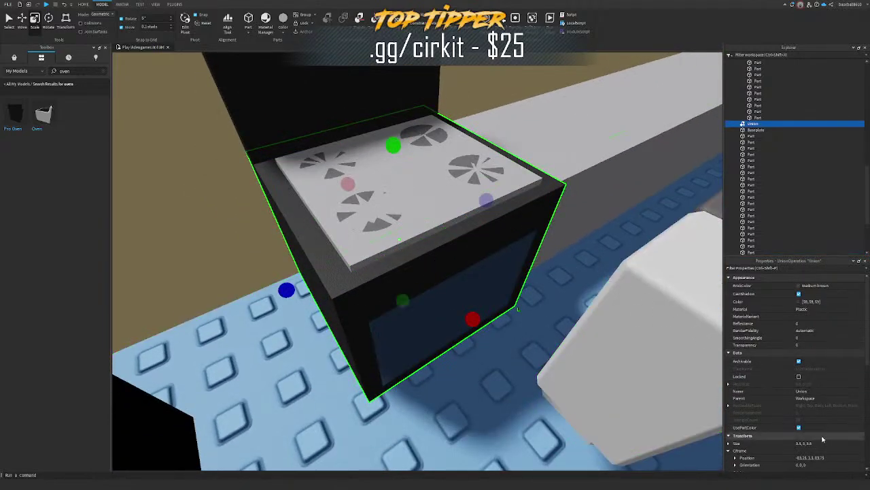
scroll(824, 439, "down", 1)
left_click(438, 220)
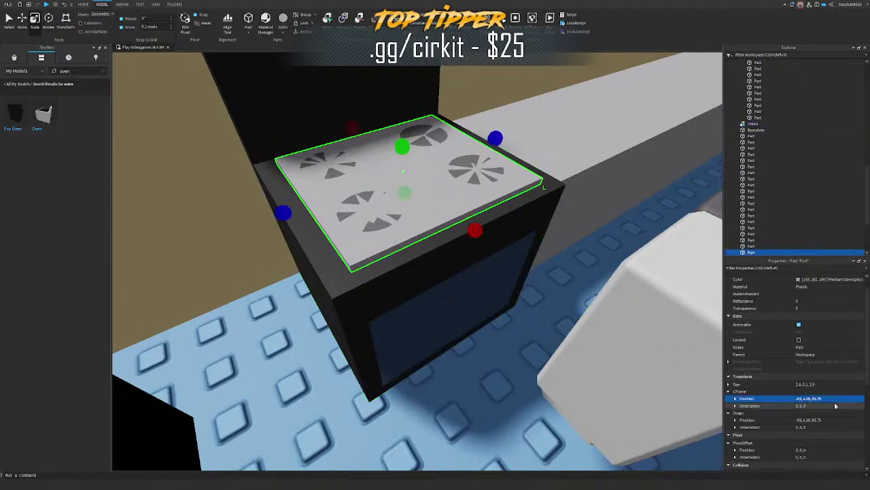
key("Return")
key("ctrl+2")
left_click_drag(394, 175, 382, 99)
right_click_drag(382, 100, 400, 125)
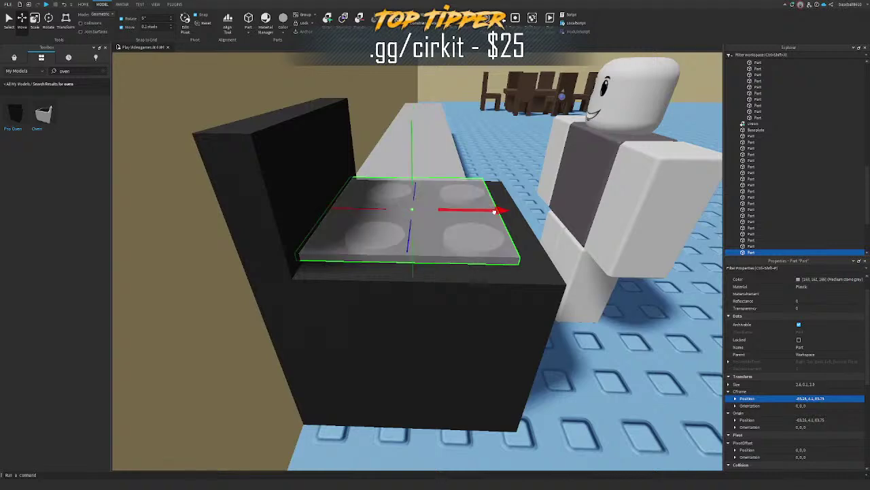
Step: Shorten the stove body from its wall side so that it ends at the back panel's front face
key("a")
left_click(394, 299)
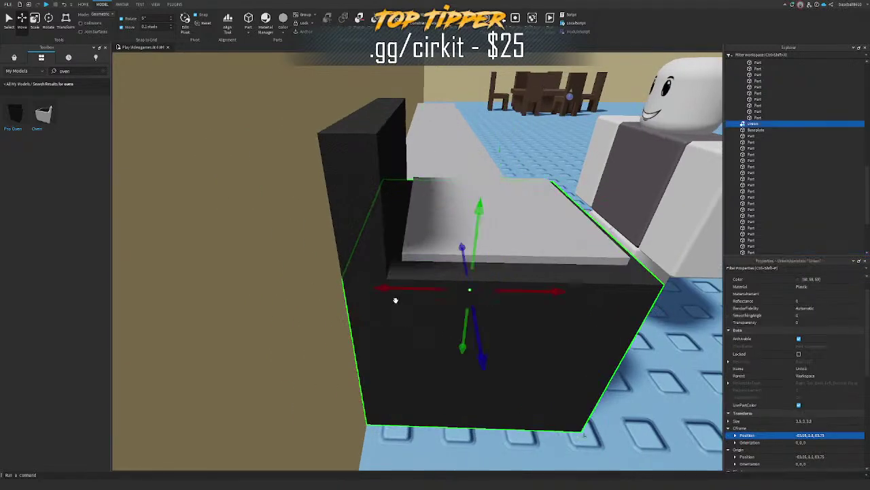
key("ctrl+3")
left_click_drag(349, 293, 382, 303)
Step: Extend the stove's back panel downward behind the body until it reaches the floor
left_click(389, 235)
key("q")
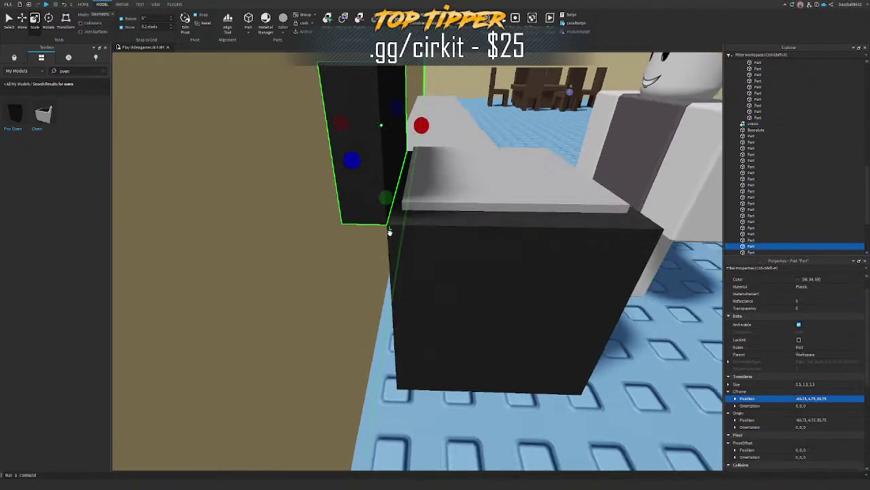
right_click_drag(388, 233, 375, 160)
left_click_drag(372, 125, 376, 282)
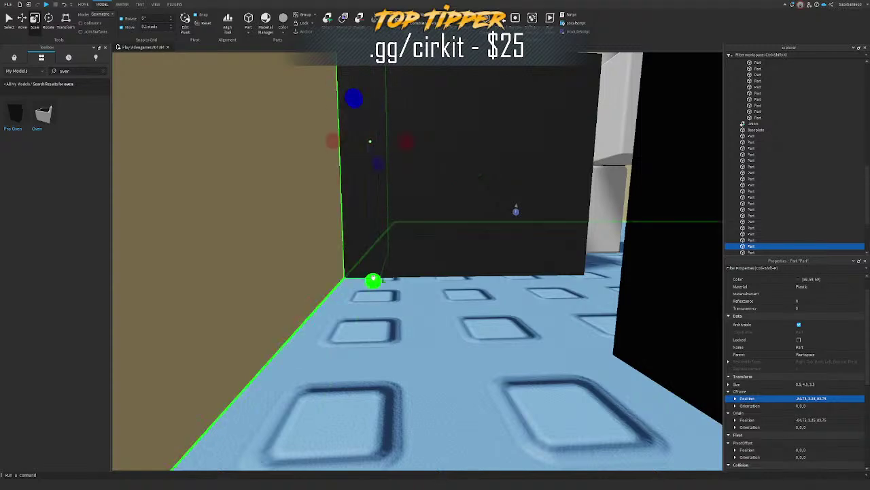
key("e")
right_click_drag(407, 251, 451, 248)
Step: Lower the burner plate by 0.1 studs onto the stove top and widen it evenly towards the stove top's side edges
left_click(410, 252)
key("q")
key("ctrl+2")
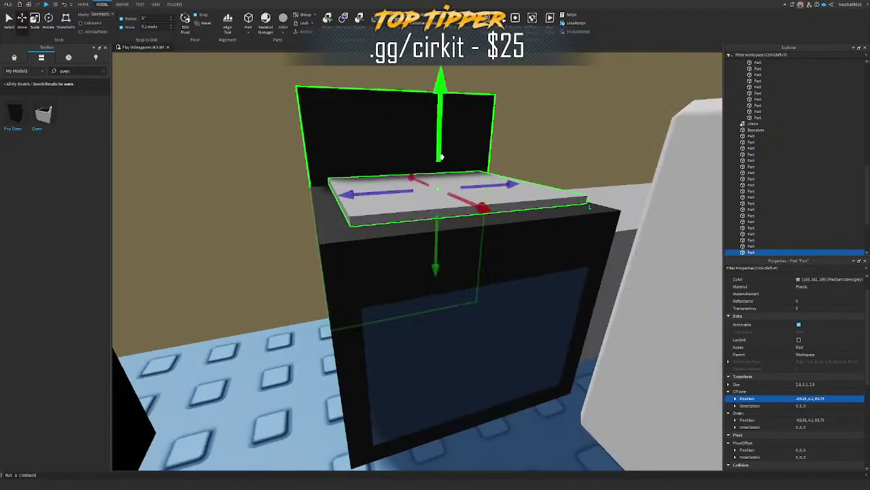
left_click_drag(440, 159, 443, 165)
key("w")
key("e")
right_click_drag(444, 165, 458, 193)
key("s")
key("d")
key("ctrl+3")
key("s")
left_click_drag(524, 208, 530, 209, "ctrl")
scroll(438, 208, "up", 3)
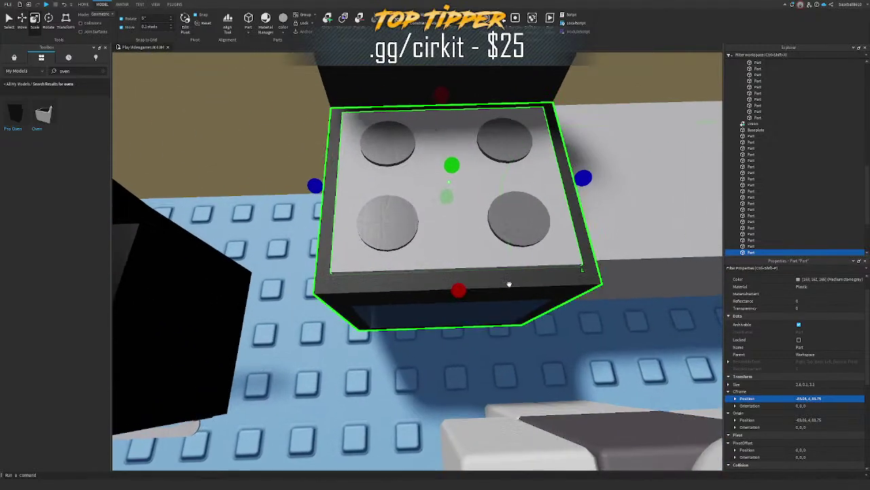
Step: Colour the plate with the stove body's 59, 59, 59 and lighten it to a slightly brighter dark grey
left_click(438, 208)
scroll(438, 208, "up", 1)
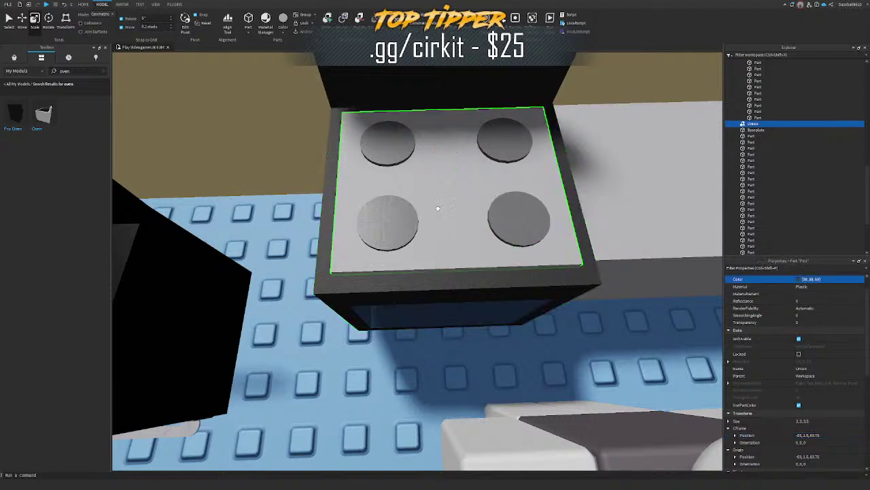
left_click(675, 263)
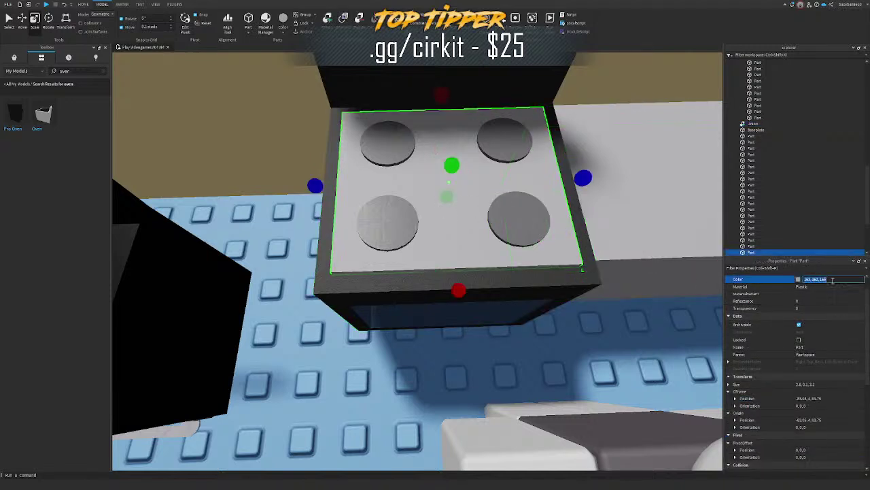
type("59, 59, 59")
key("Return")
scroll(829, 286, "up", 1)
left_click(797, 303)
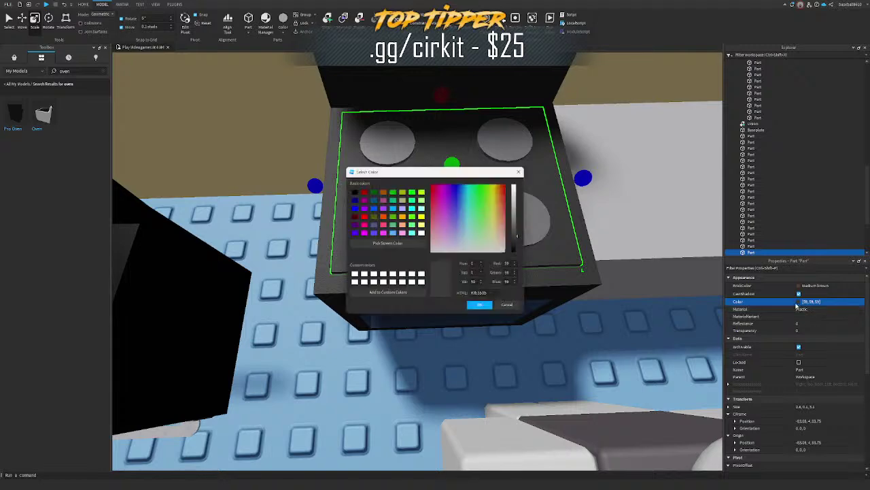
left_click_drag(522, 237, 515, 235)
left_click(487, 305)
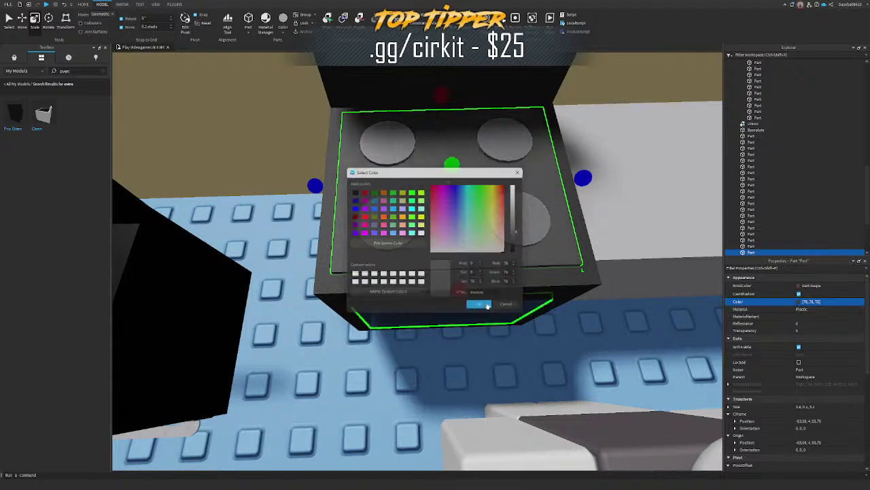
Step: Delete the thin plate around the burners from the stove top
right_click_drag(514, 316, 499, 293)
left_click(557, 317)
right_click_drag(557, 317, 556, 318)
left_click(445, 301)
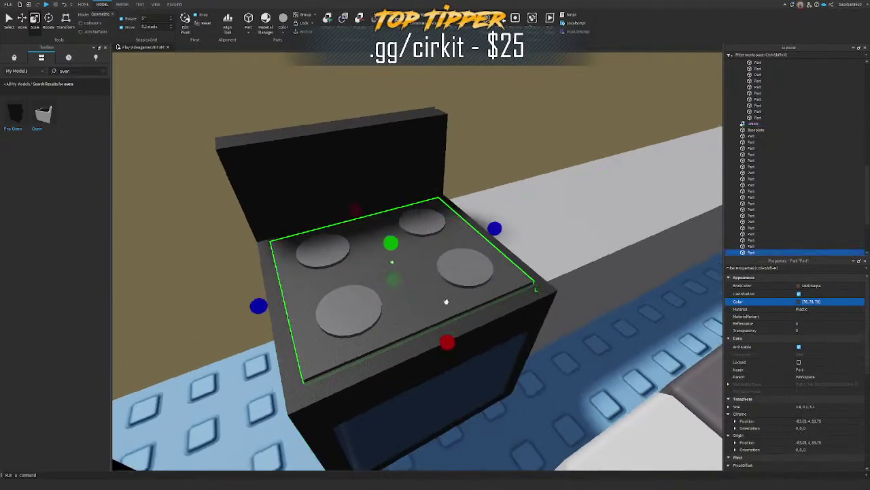
right_click_drag(445, 301, 449, 301)
key("Delete")
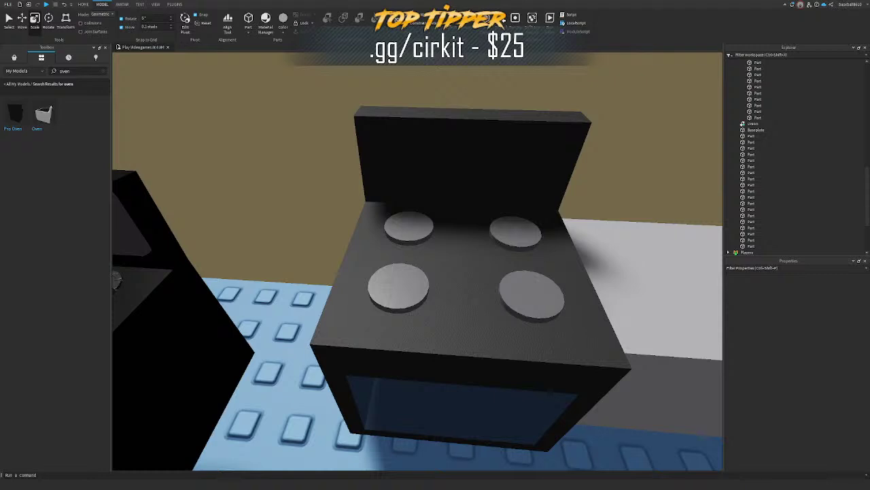
Step: Try custom brown shades on the counter base beside the stove, adjusting hue, saturation and brightness
right_click_drag(693, 308, 693, 308)
key("s")
left_click(618, 214)
key("w")
right_click_drag(620, 214, 620, 214)
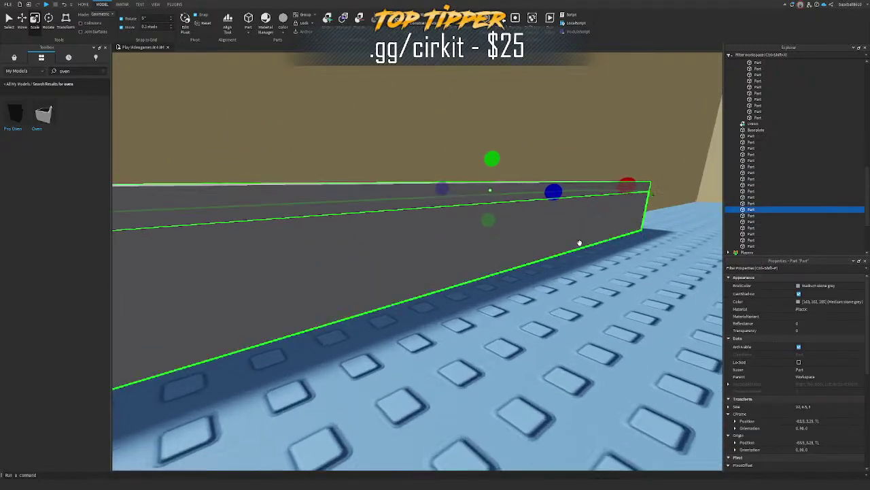
left_click(800, 301)
left_click_drag(505, 218, 498, 197)
left_click(516, 218)
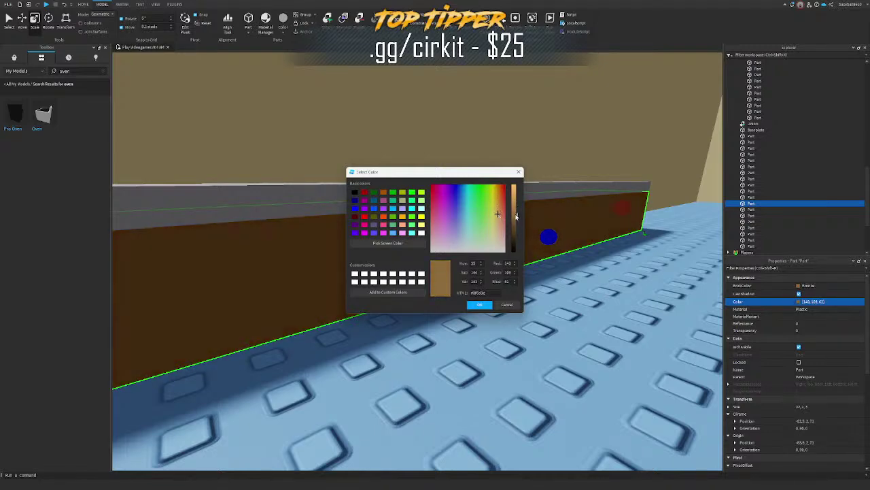
left_click(480, 307)
right_click_drag(481, 308, 482, 297)
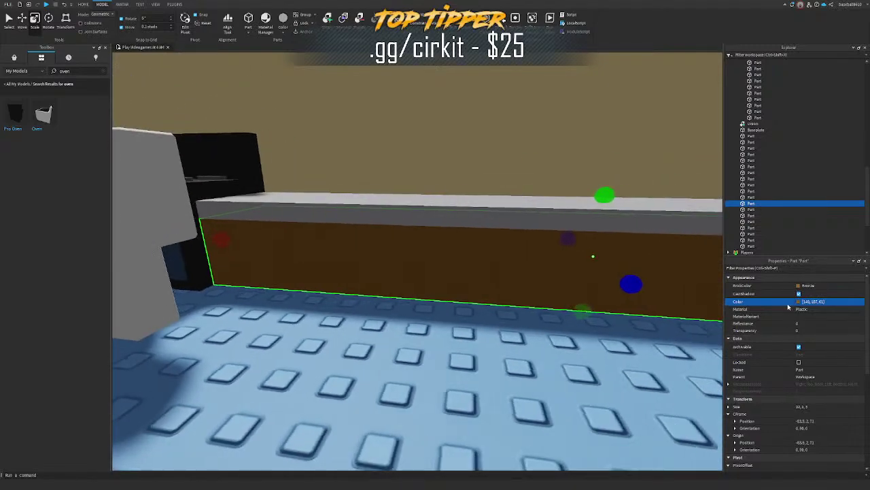
left_click(798, 302)
left_click(500, 208)
left_click_drag(498, 199, 499, 219)
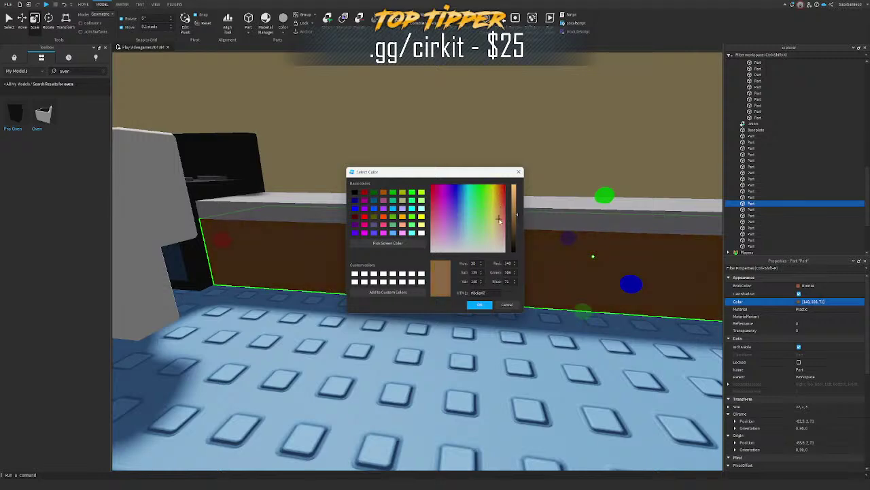
left_click(481, 305)
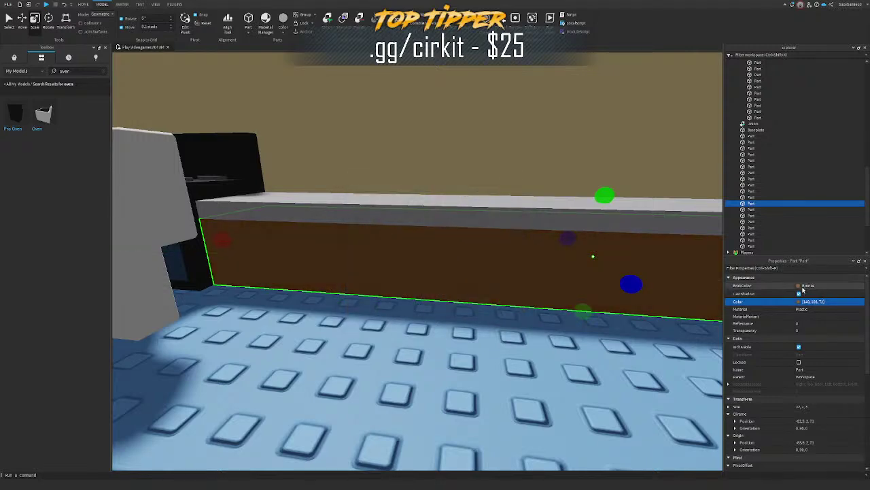
Step: Set the counter base's brick colour to Pine Cone
left_click(813, 285)
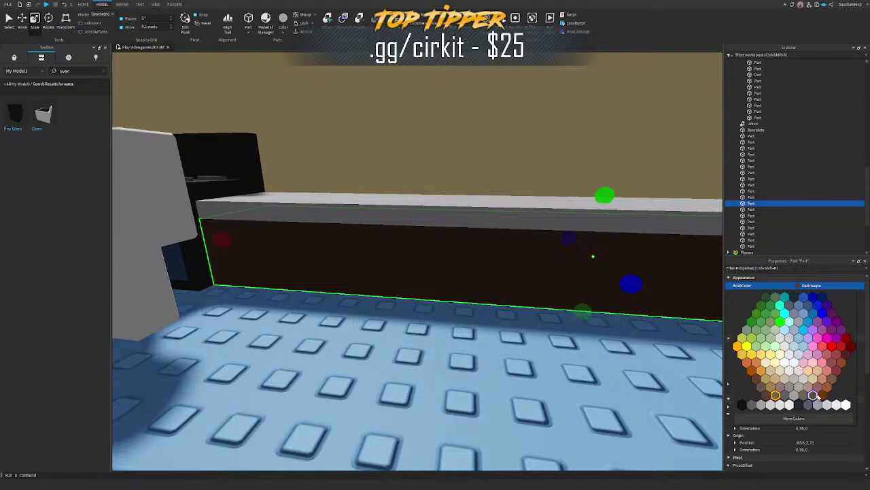
left_click(813, 394)
left_click(813, 284)
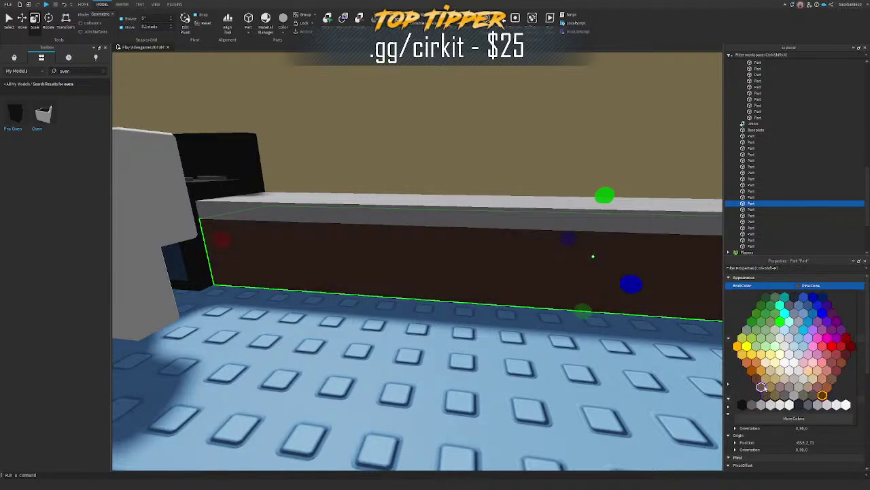
left_click(761, 386)
right_click_drag(655, 298, 525, 317)
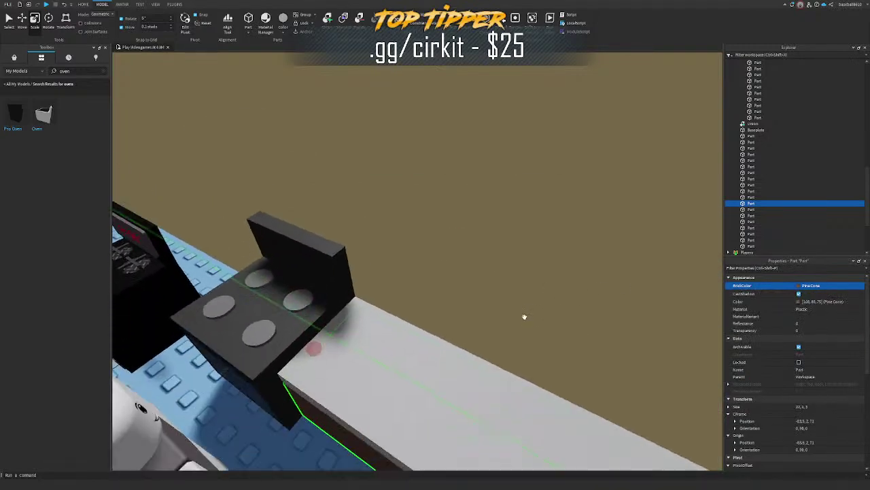
Step: Set the countertop slab's brick colour to Institutional white
left_click(459, 375)
left_click(814, 285)
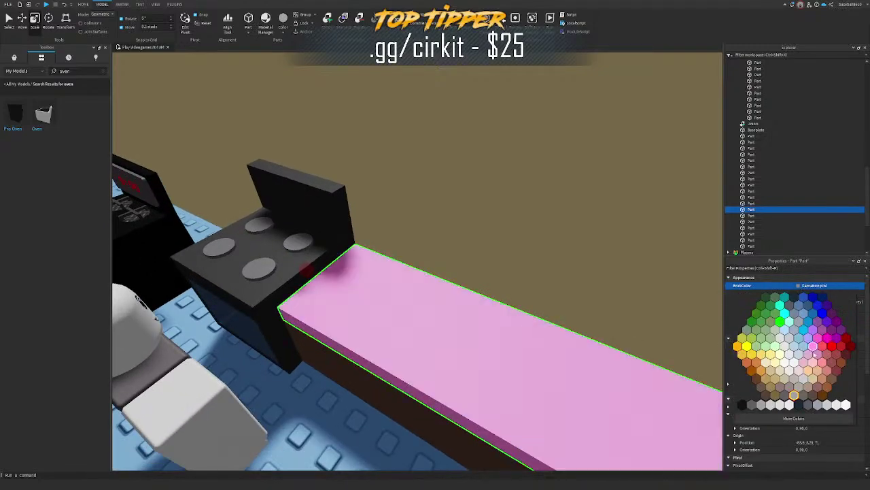
left_click(848, 405)
right_click_drag(504, 329, 464, 309)
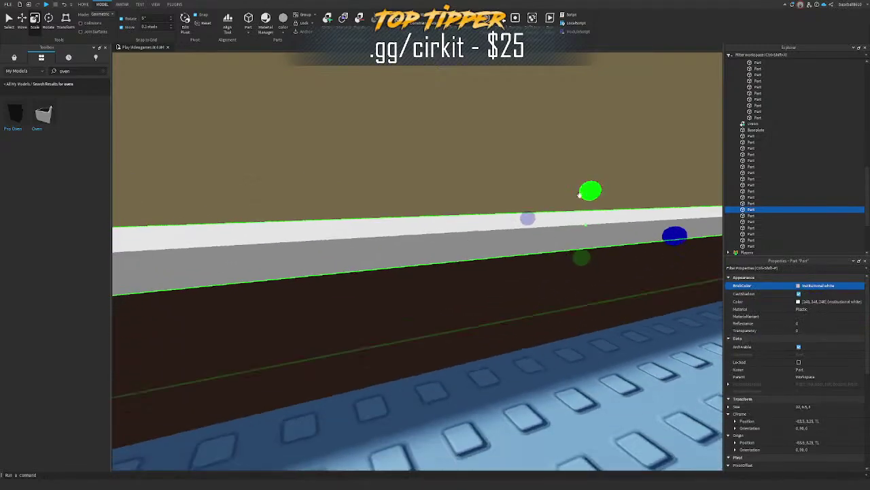
Step: Thin the white countertop to 0.2 studs from above and raise it back to the counter's original top height
left_click_drag(590, 194, 591, 206)
right_click_drag(591, 206, 555, 204)
key("ctrl+2")
key("w")
key("e")
left_click_drag(604, 200, 599, 178)
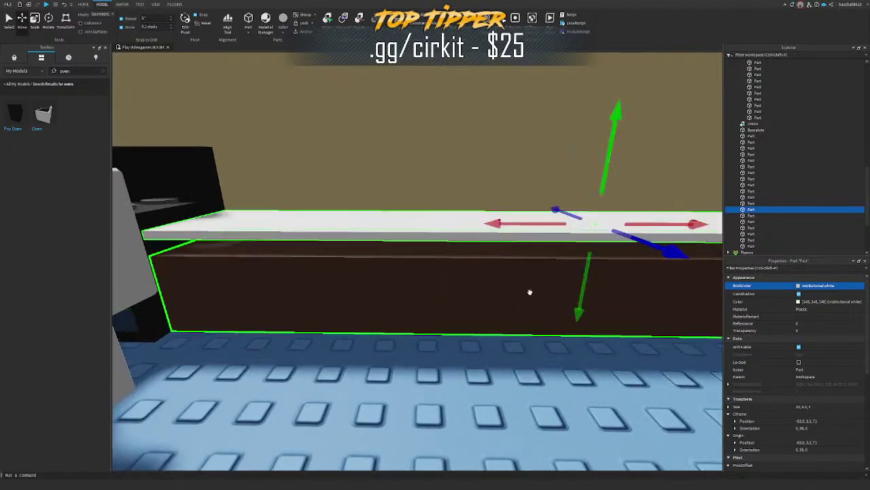
Step: Extend the Pine Cone counter base upward until it meets the underside of the white countertop
left_click(530, 292)
key("ctrl+3")
left_click_drag(600, 222, 601, 206)
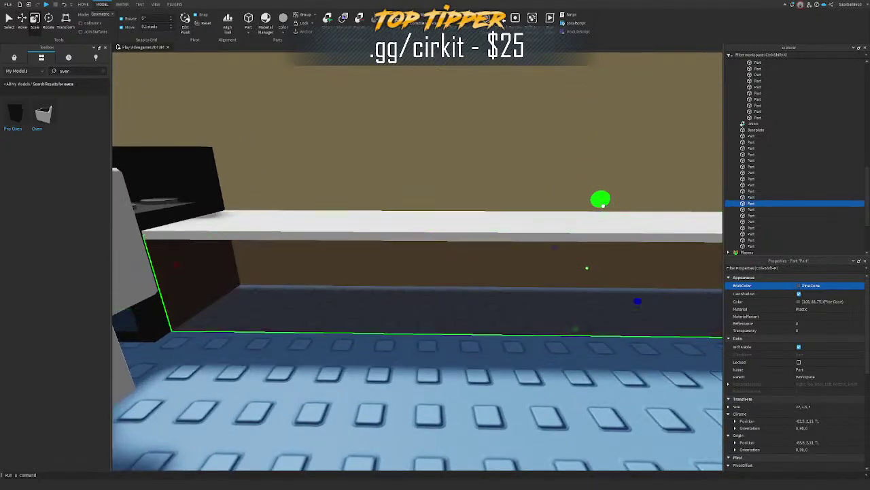
right_click_drag(605, 206, 605, 206)
key("w")
left_click(605, 207)
Step: Select all four burner discs and lower them slightly into the stove top
key("w")
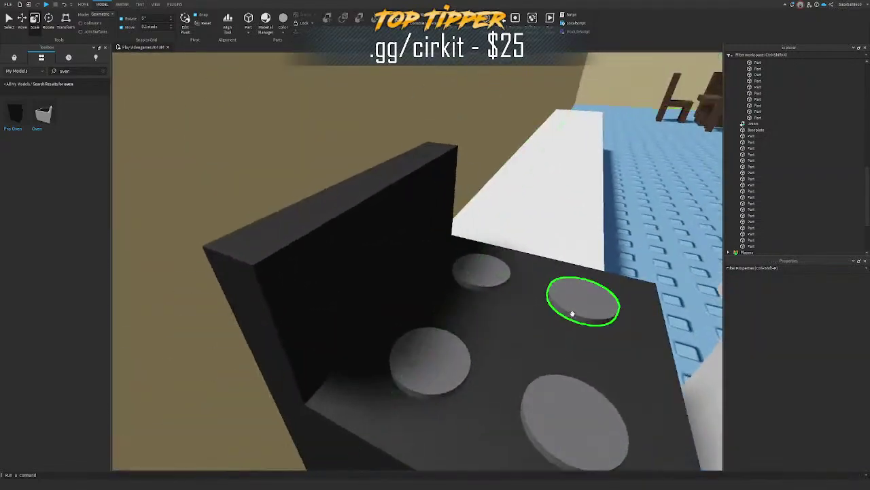
left_click(573, 310)
left_click(476, 274, "ctrl")
left_click(430, 360, "ctrl")
left_click(553, 404, "ctrl")
right_click_drag(554, 405, 565, 389)
key("ctrl+2")
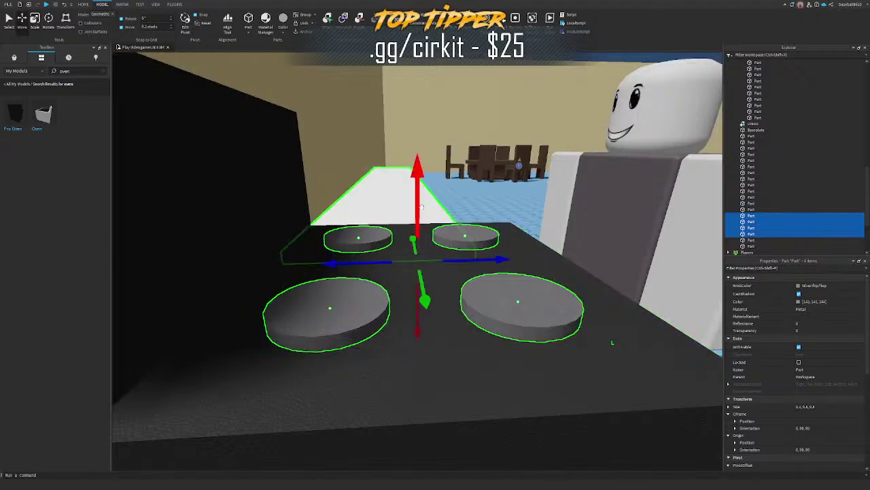
mouse_move(421, 206)
left_mouse_down()
mouse_move(423, 216)
mouse_move(417, 211)
left_mouse_up()
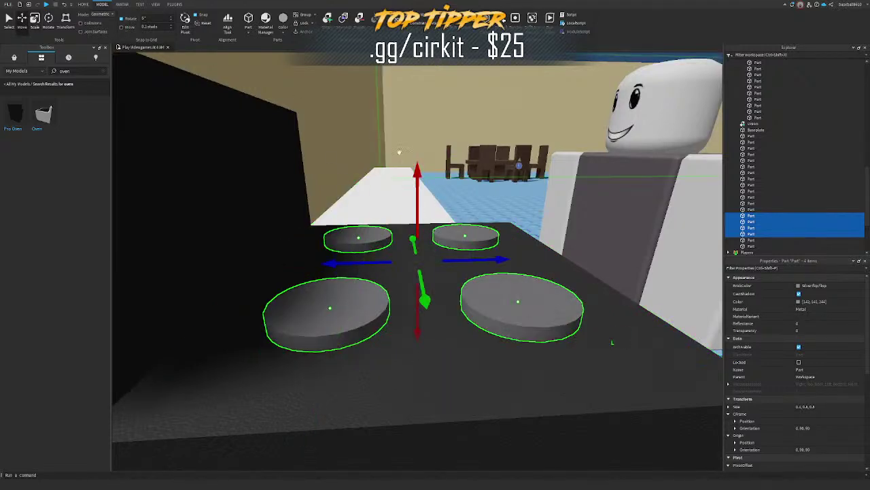
left_click_drag(418, 170, 415, 178)
right_click_drag(414, 180, 413, 180)
key("s")
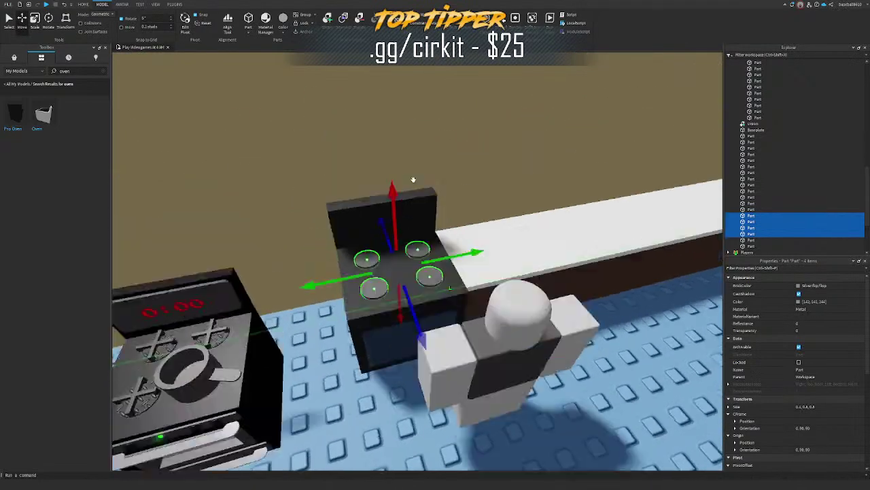
key("f")
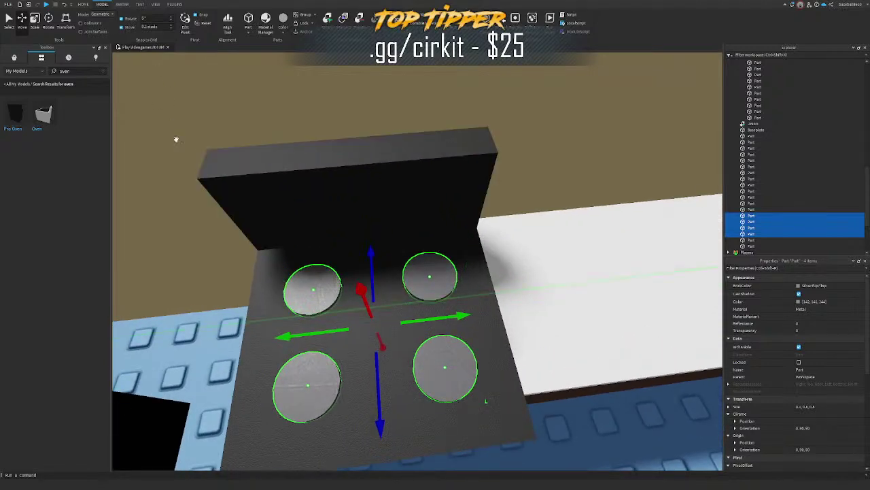
Step: Move the two burners farthest from the counter slightly inward and shift all four sideways to even out their side margins
left_click(316, 283)
left_click(329, 370, "ctrl")
left_click_drag(382, 332, 389, 339)
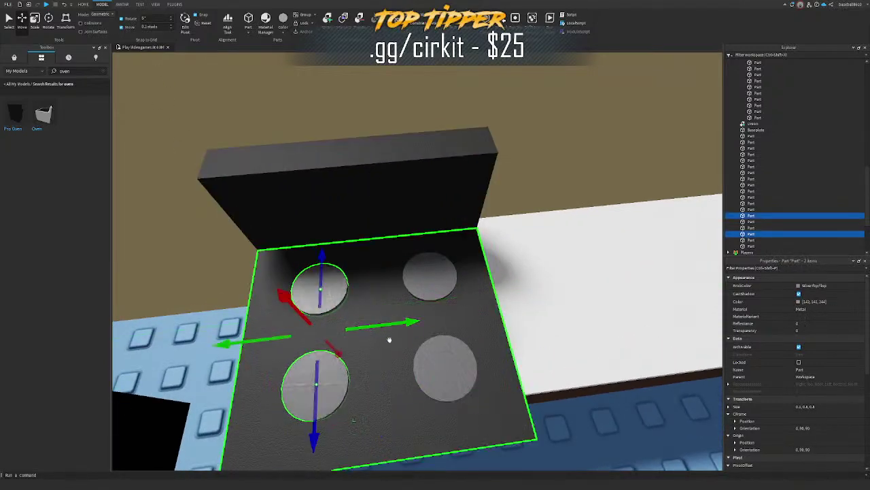
left_click(438, 361)
left_click(421, 273, "ctrl")
left_click(326, 291, "ctrl")
left_click(325, 372, "ctrl")
left_click_drag(434, 318, 428, 318)
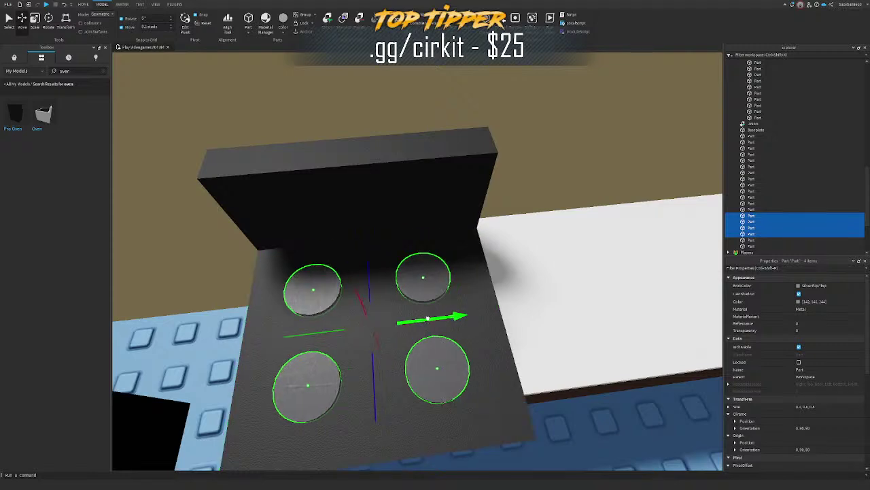
scroll(428, 318, "down", 3)
right_click_drag(428, 317, 428, 306)
right_click_drag(471, 274, 468, 274)
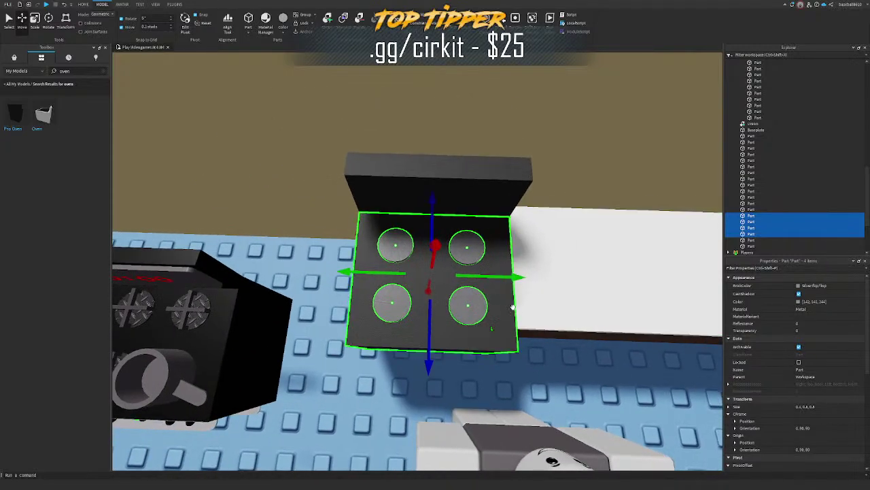
Step: Combine the four burner discs into a single union
key("ctrl+shift+g")
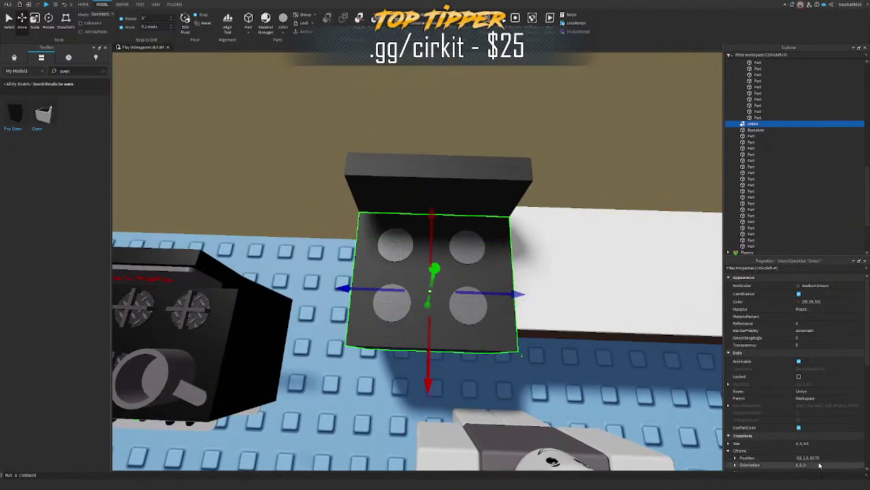
left_click(468, 305)
left_click(466, 247, "ctrl")
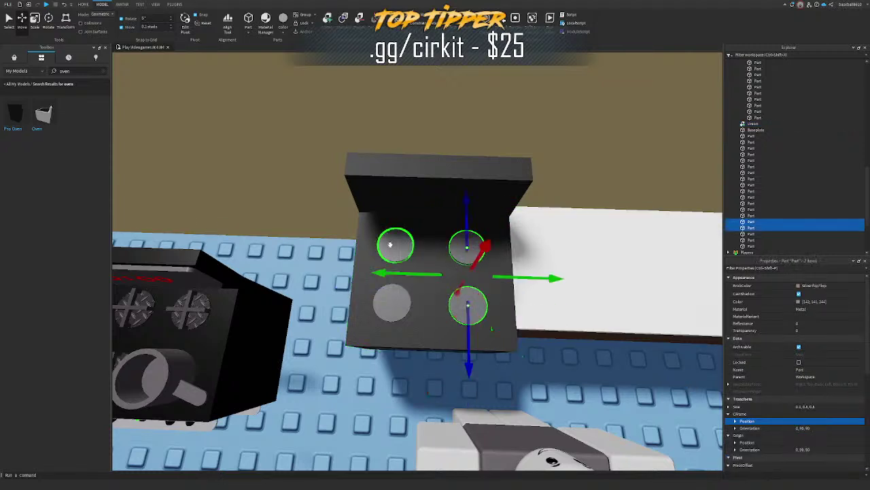
left_click(391, 245, "ctrl")
key("ctrl+shift+g")
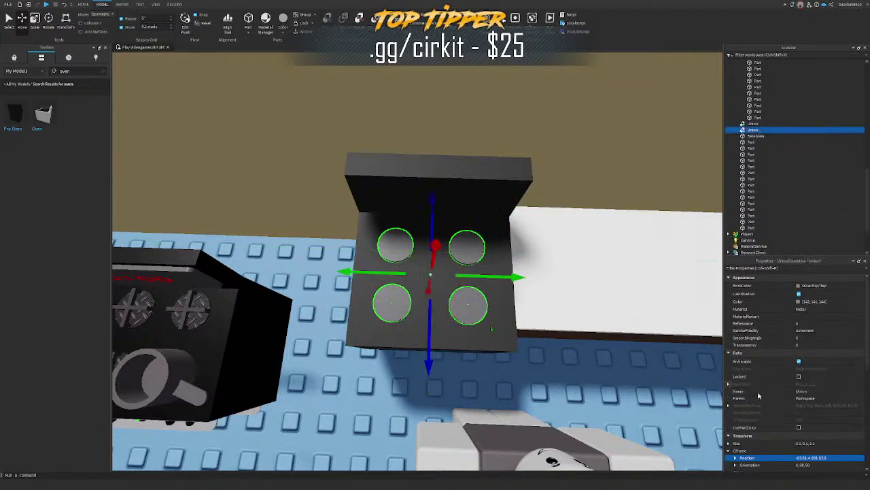
Step: Centre the burner union on the stove body using the body's position values and raise it onto the stove top
key("Return")
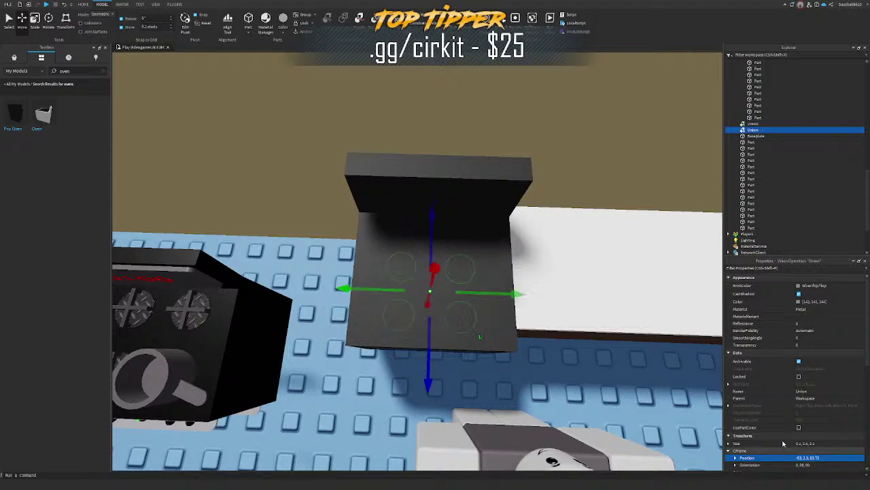
right_click_drag(446, 208, 445, 208)
left_click_drag(466, 301, 458, 200)
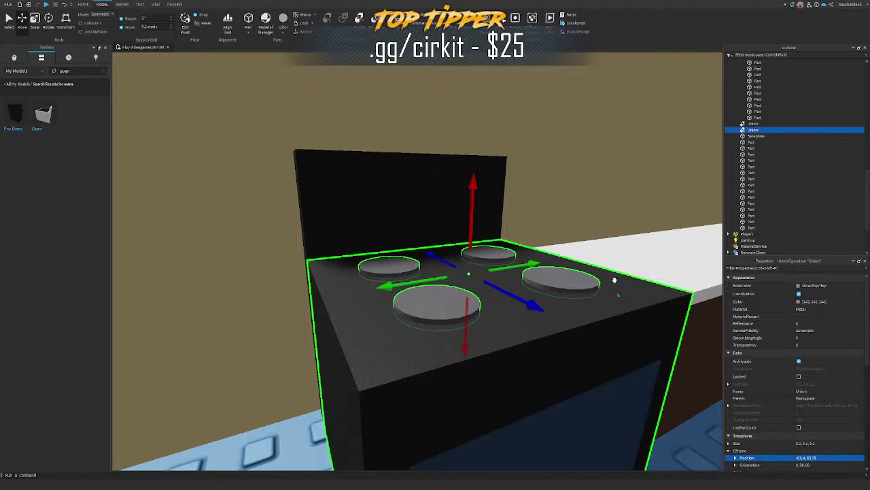
Step: Separate the burner union on the stove top back into its four individual discs
right_click_drag(614, 279, 614, 280)
right_click_drag(550, 299, 548, 300)
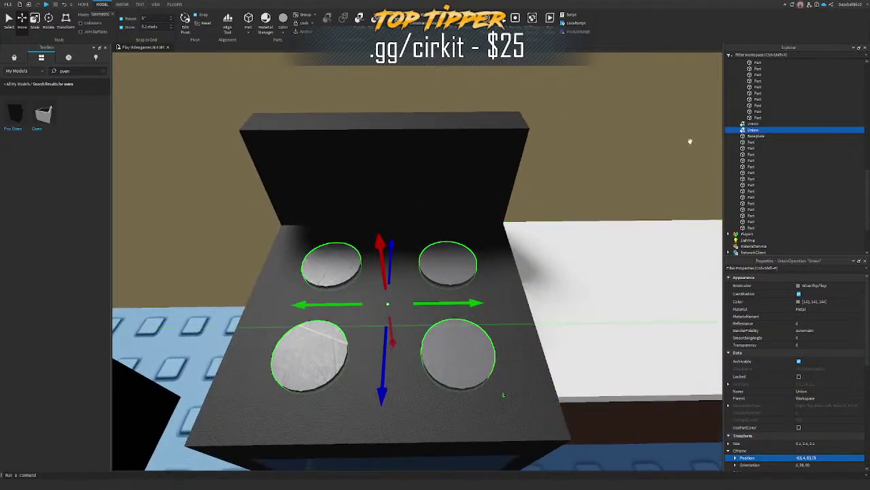
scroll(690, 142, "down", 2)
left_click(360, 18)
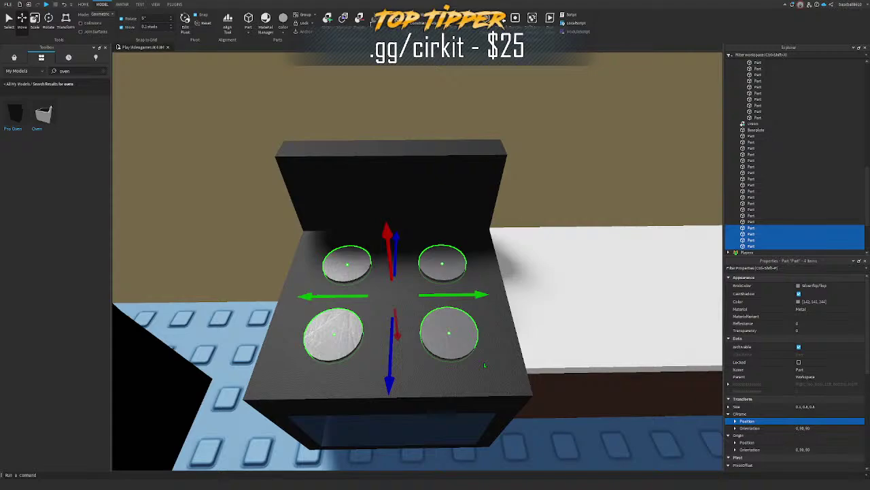
Step: Delete the imported Stove model standing beside the custom stove
right_click_drag(550, 241, 550, 240)
left_click(295, 334)
key("Delete")
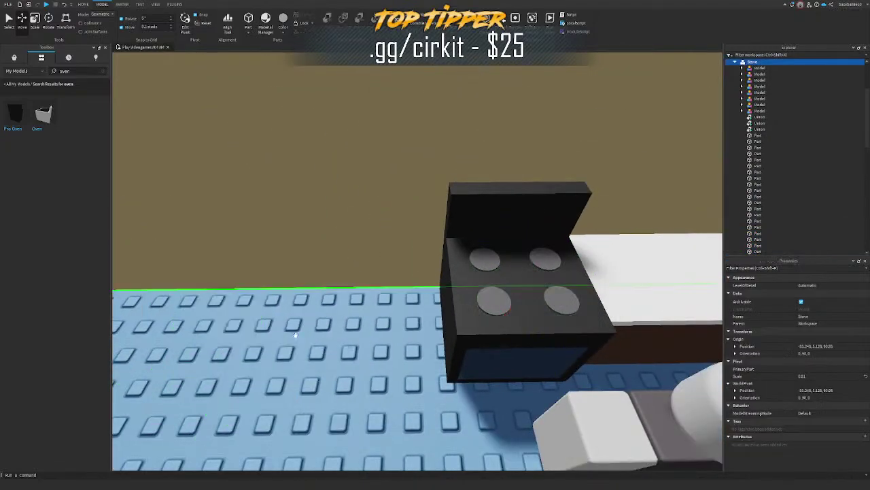
Step: Duplicate a front burner disc and place the copy upright against the stove's front face
left_click(494, 221)
right_click_drag(494, 222, 494, 221)
left_click(496, 223)
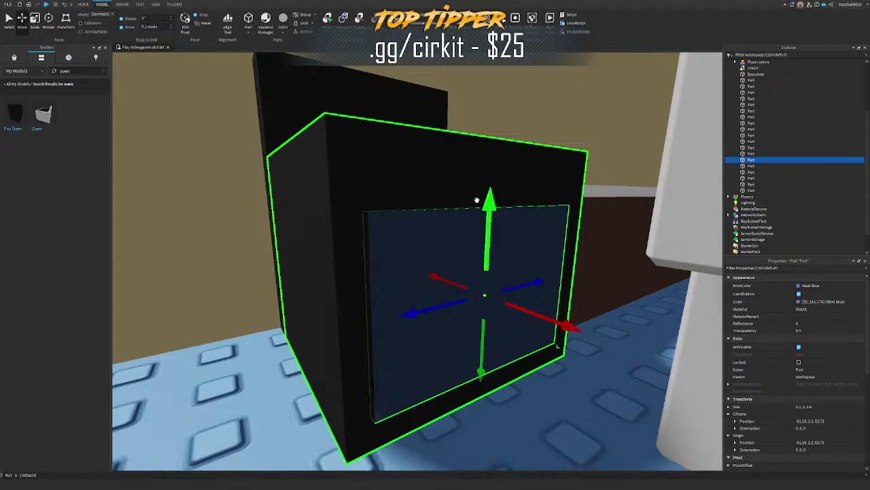
right_click_drag(426, 231, 425, 231)
key("s")
key("w")
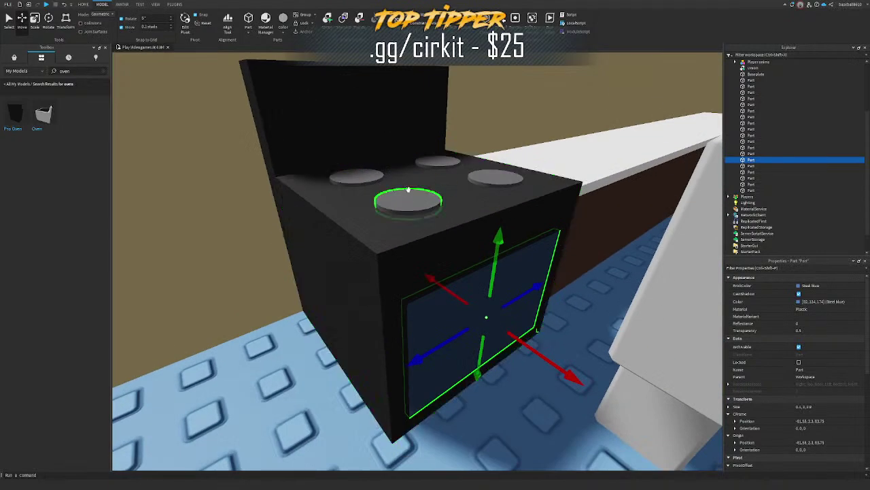
left_click(408, 190)
key("ctrl+d")
left_click_drag(408, 193, 453, 248)
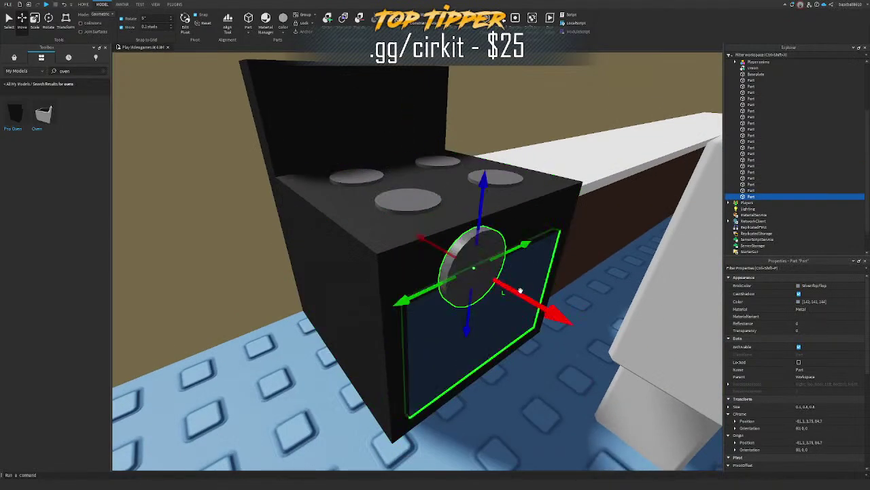
left_click_drag(521, 291, 476, 282)
Step: Scale the copied disc down to 0.3 studs across and position it as a knob on the strip above the oven window
key("ctrl+3")
left_click_drag(448, 192, 446, 252, "shift")
right_click_drag(465, 251, 466, 252)
key("d")
key("w")
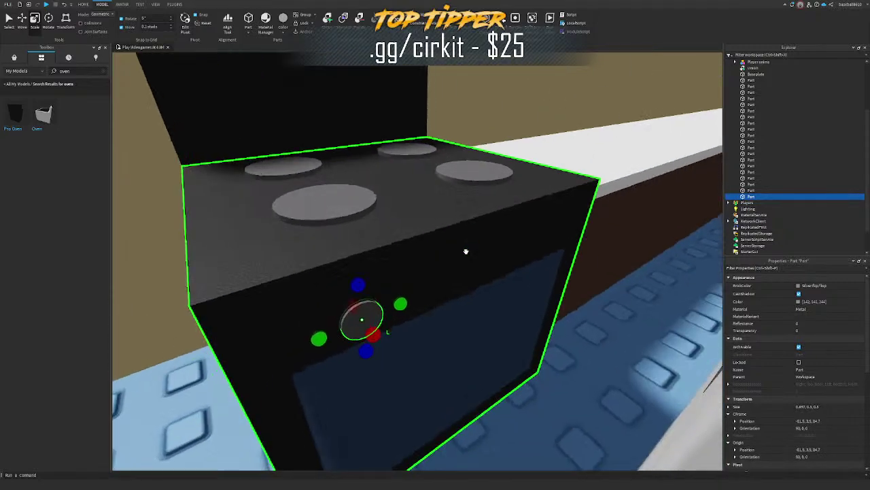
left_click_drag(362, 318, 363, 295)
Step: Duplicate the knob three times and space the copies along the stove front to form a row of four
key("s")
right_click_drag(363, 295, 363, 295)
key("ctrl+2")
key("ctrl+d")
left_click_drag(417, 285, 546, 293)
key("ctrl+d")
key("ctrl+d")
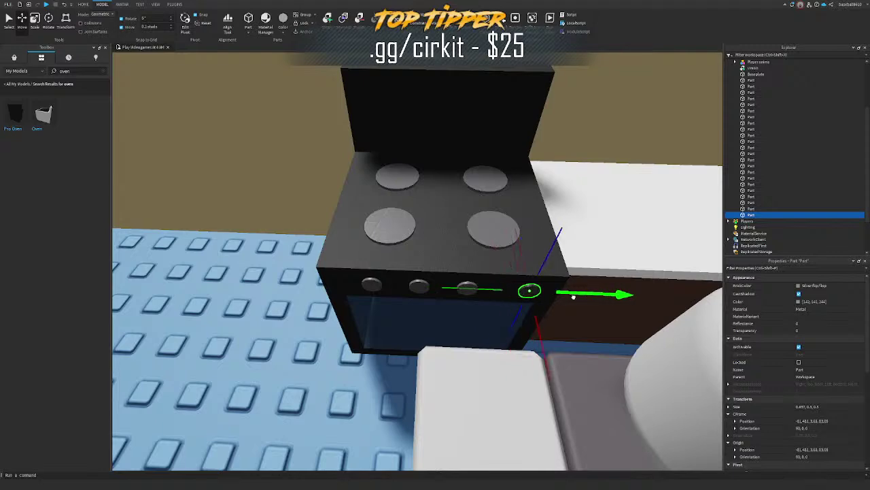
Step: Select all four knobs, shift the row slightly sideways to even its margins, and push it slightly into the stove front
scroll(537, 293, "up", 10)
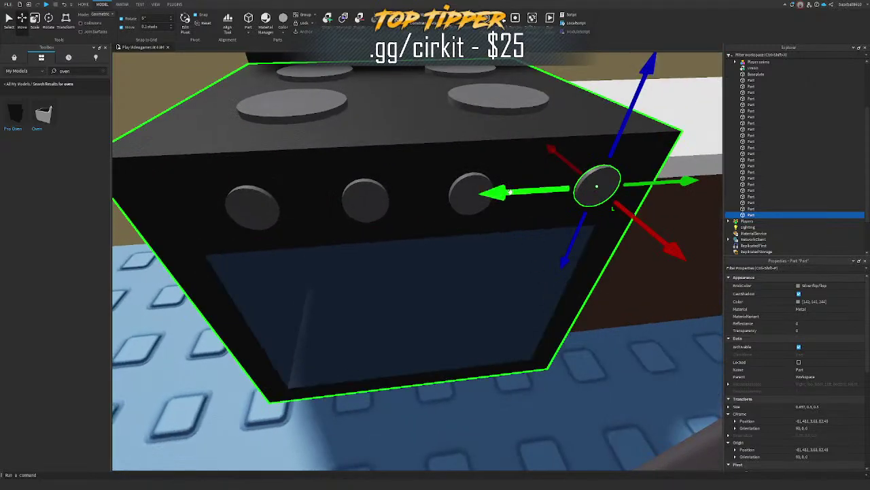
left_click(471, 185)
left_click(262, 204, "ctrl")
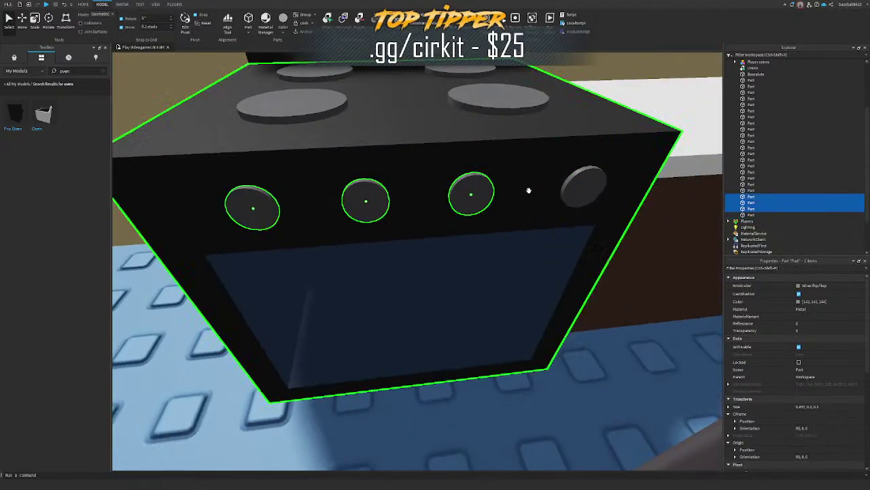
left_click(576, 187, "ctrl")
key("ctrl+2")
left_click_drag(390, 199, 374, 199)
key("a")
right_click_drag(374, 199, 379, 200)
mouse_move(558, 235)
left_mouse_down()
mouse_move(536, 234)
mouse_move(554, 235)
left_mouse_up()
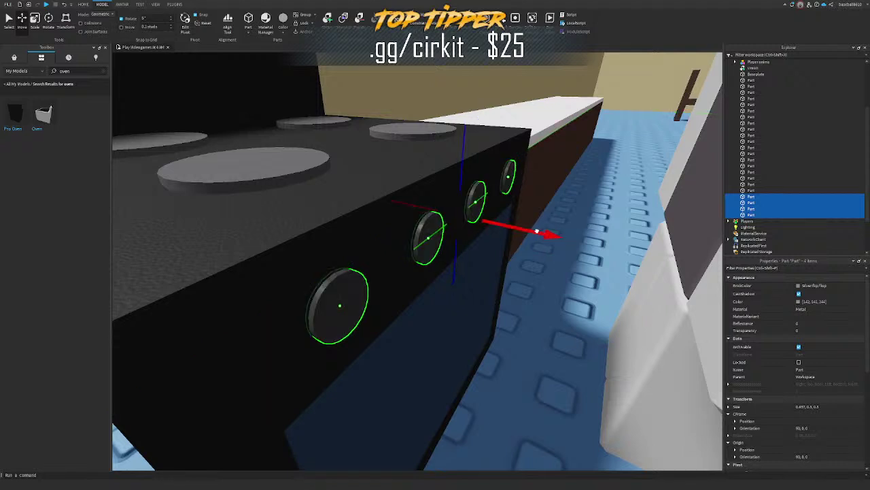
Step: Change the four knobs' shape to Ball and set their size to 0.3, 0.3, 0.3
scroll(803, 388, "down", 3)
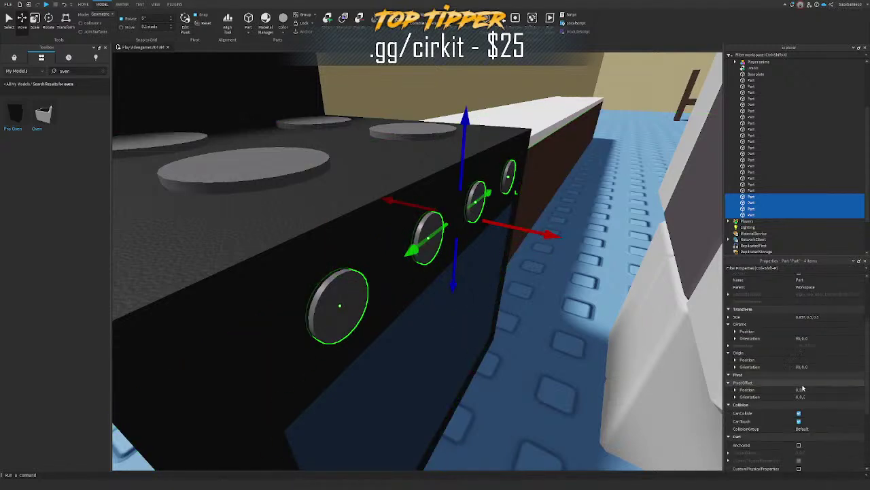
scroll(825, 433, "down", 3)
left_click(823, 433)
left_click(825, 436)
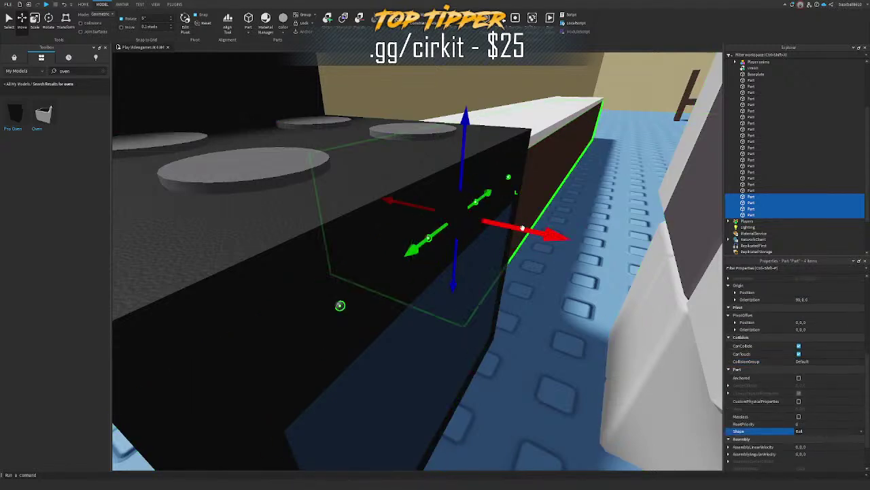
scroll(522, 229, "up", 3)
scroll(835, 380, "up", 3)
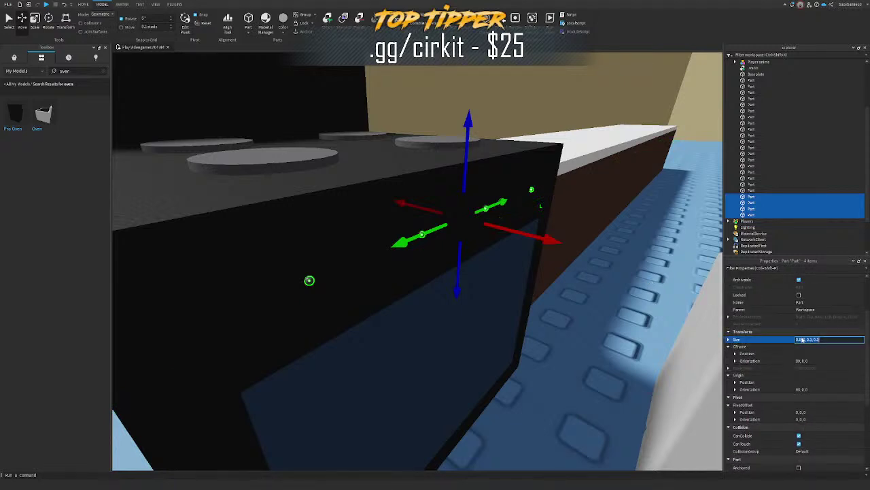
key("Return")
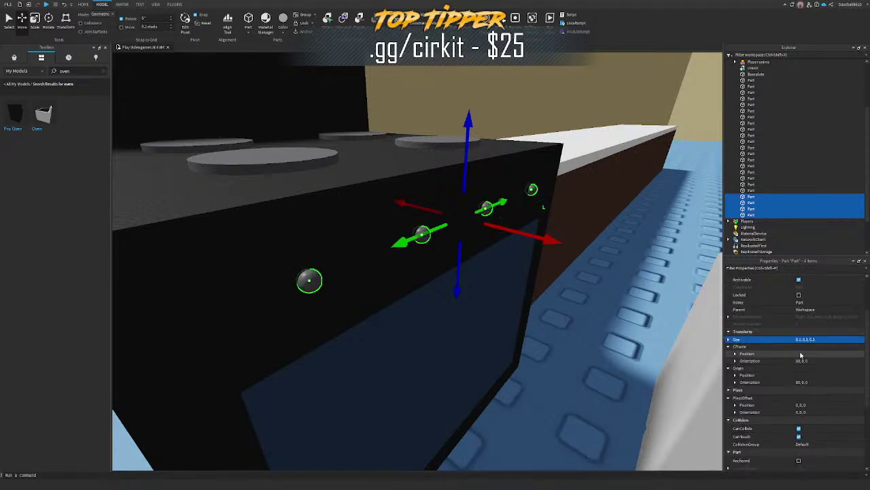
key("Return")
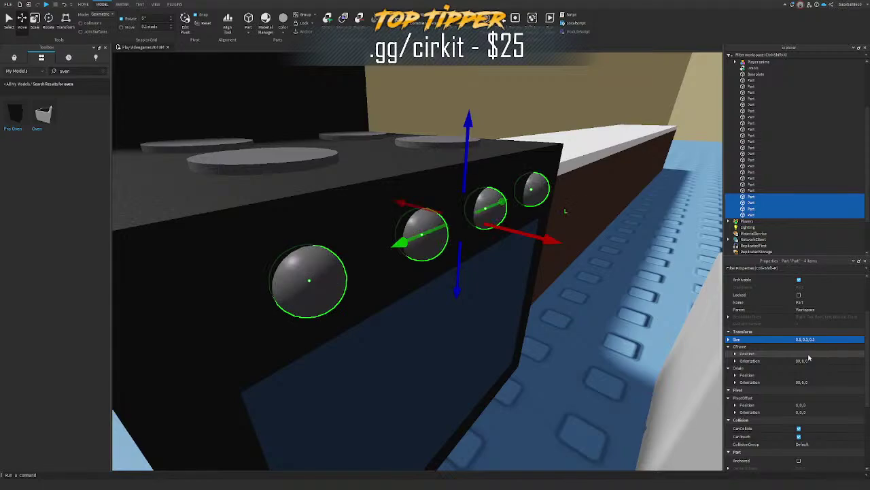
Step: Undo back to the selected ball knobs and re-enter a size of 0.3 on every axis
right_click_drag(545, 231, 545, 232)
left_click(415, 249)
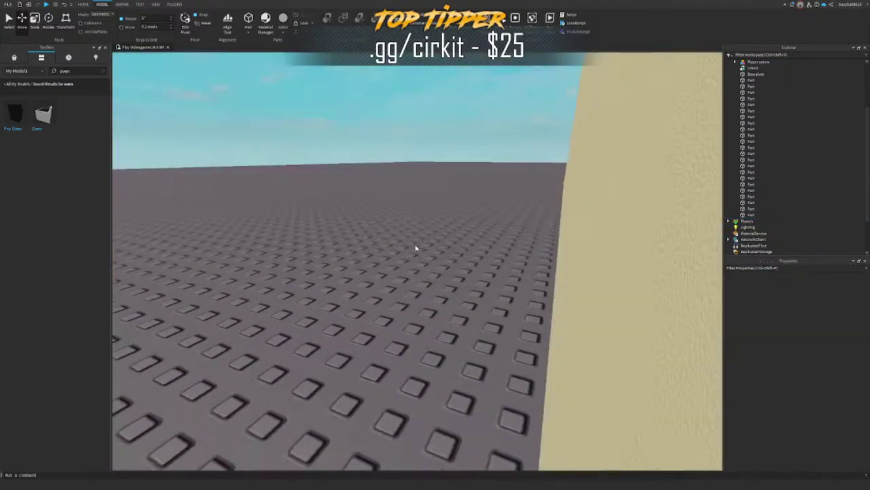
right_click_drag(416, 249, 414, 245)
right_click_drag(556, 222, 556, 221)
key("ctrl+z")
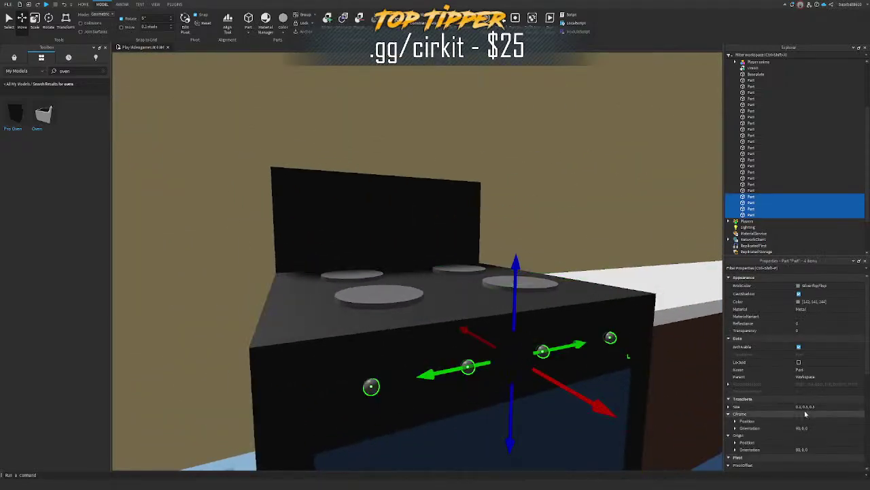
key("Return")
right_click_drag(711, 381, 711, 381)
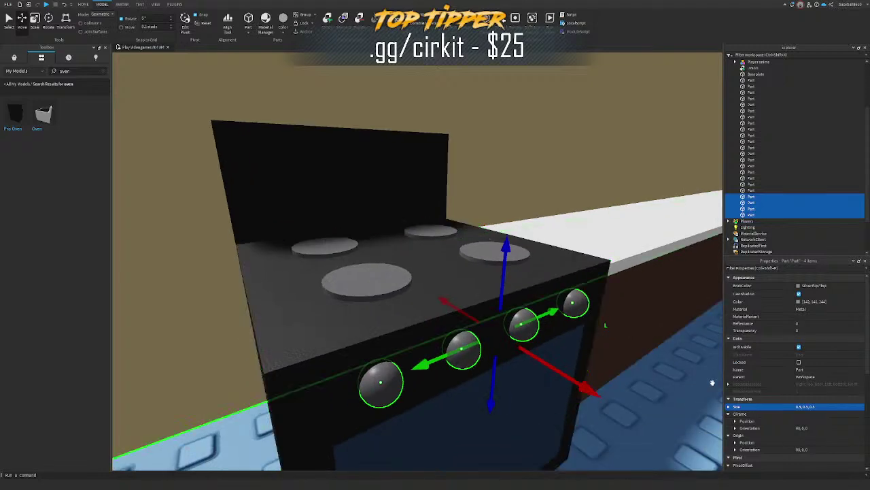
Step: Duplicate the four ball knobs in place and change the copies' shape to Cylinder
key("ctrl+d")
scroll(815, 410, "down", 3)
left_click(818, 423)
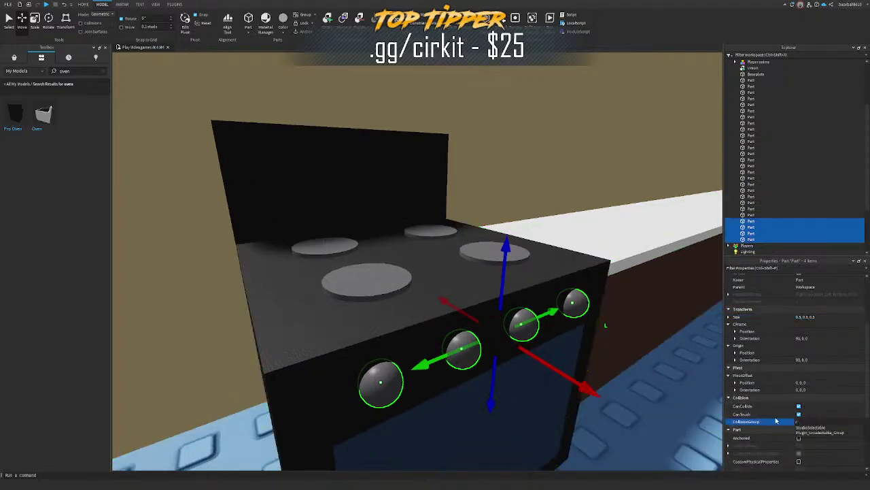
left_click(781, 435)
scroll(782, 435, "down", 3)
left_click(819, 425)
key("c")
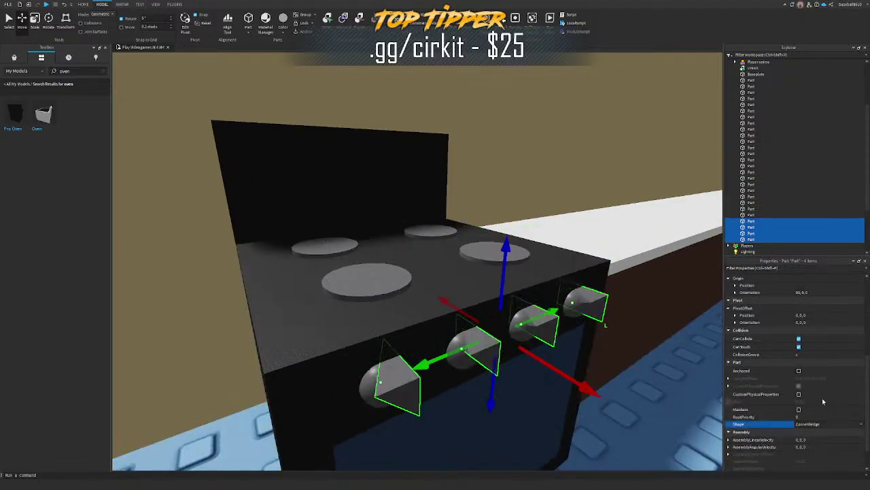
key("c")
right_click_drag(618, 334, 618, 334)
Step: Resize the four cylinders into thin discs 0.35 studs across as rims behind the ball knobs
scroll(799, 356, "up", 6)
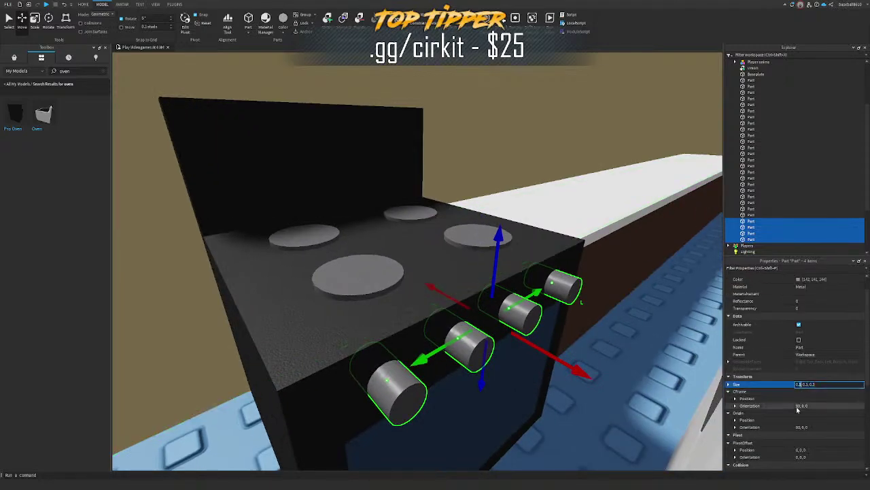
key("Return")
left_click_drag(543, 351, 541, 351)
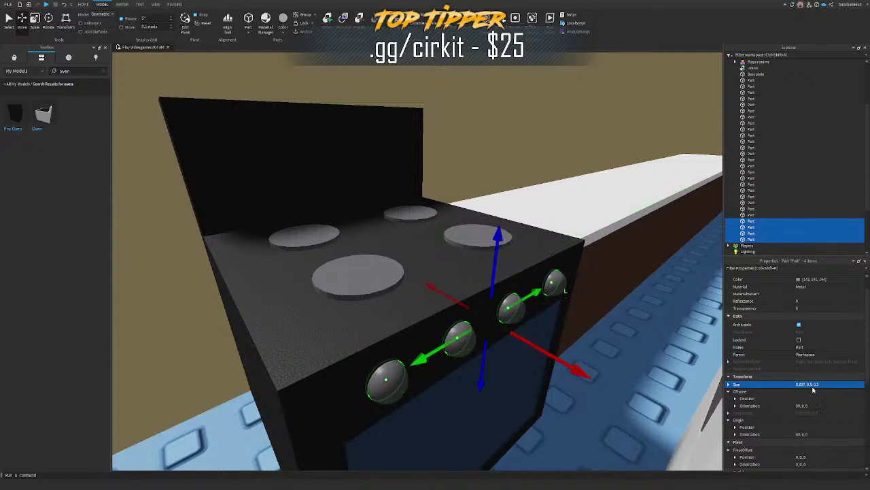
key("Return")
left_click(844, 384)
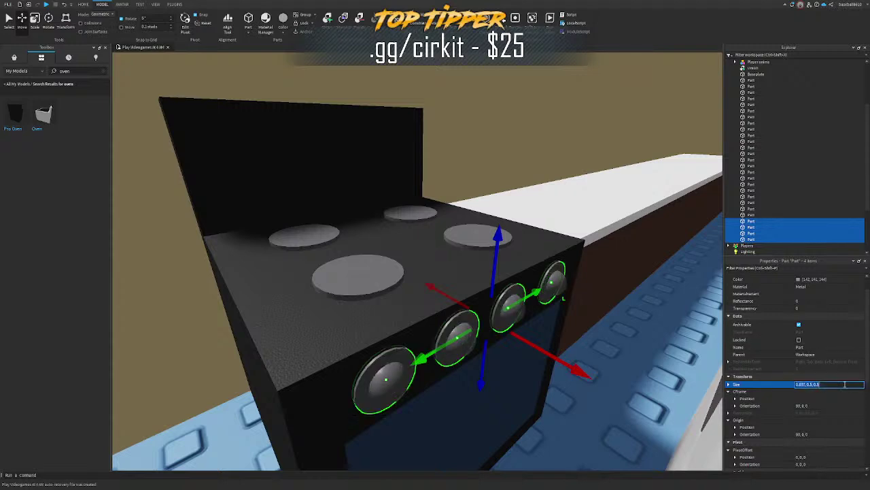
key("Return")
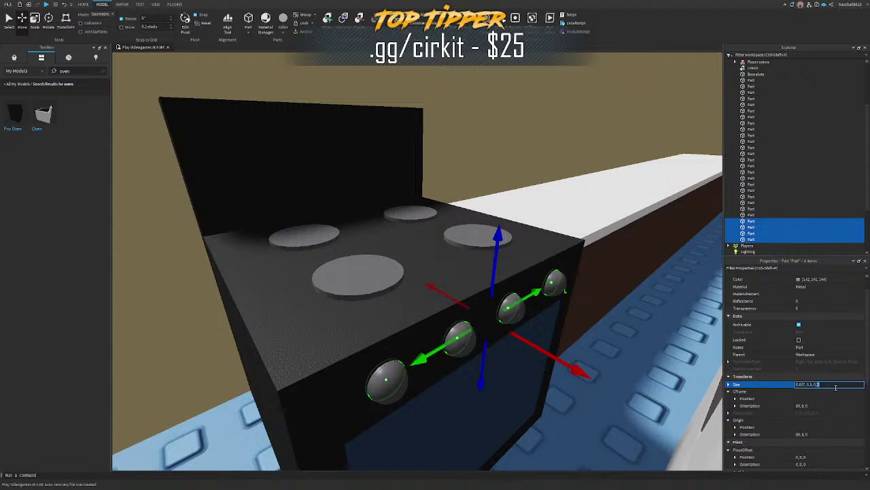
type("5")
key("Return")
Step: Examine the stove's knobs, burners and back panel from several angles
right_click_drag(564, 293, 562, 293)
scroll(560, 293, "up", 3)
key("d")
left_click(560, 295)
key("ctrl+1")
key("s")
scroll(563, 292, "up", 3)
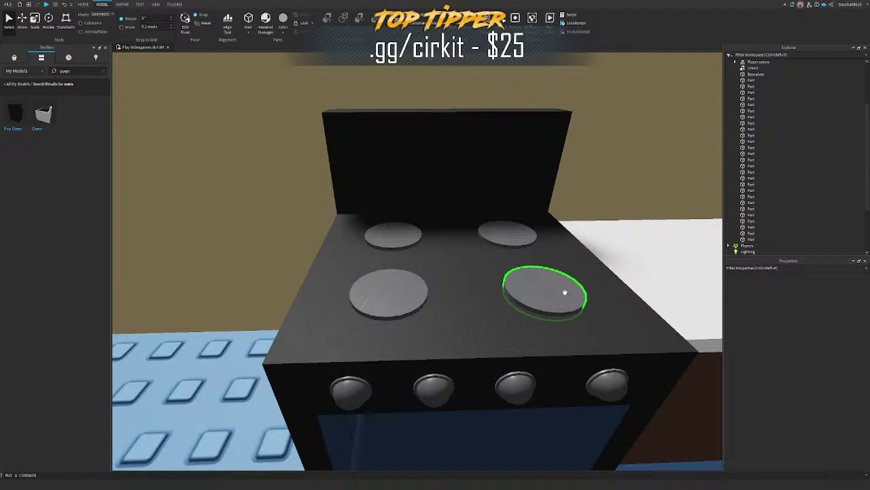
right_click_drag(544, 128, 530, 130)
left_click(412, 301)
right_click_drag(412, 302, 412, 301)
left_click(429, 243)
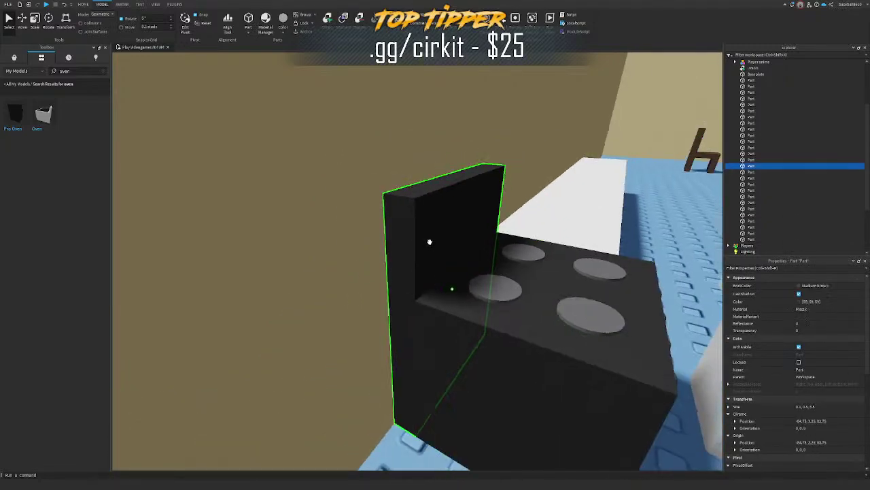
right_click_drag(429, 243, 435, 250)
mouse_move(447, 287)
right_mouse_down()
mouse_move(462, 317)
mouse_move(435, 293)
right_mouse_up()
Step: Delete the four ball knobs, leaving only the thin discs on the stove front
left_click(409, 291)
key("Delete")
left_click(477, 277)
key("Delete")
left_click(528, 256)
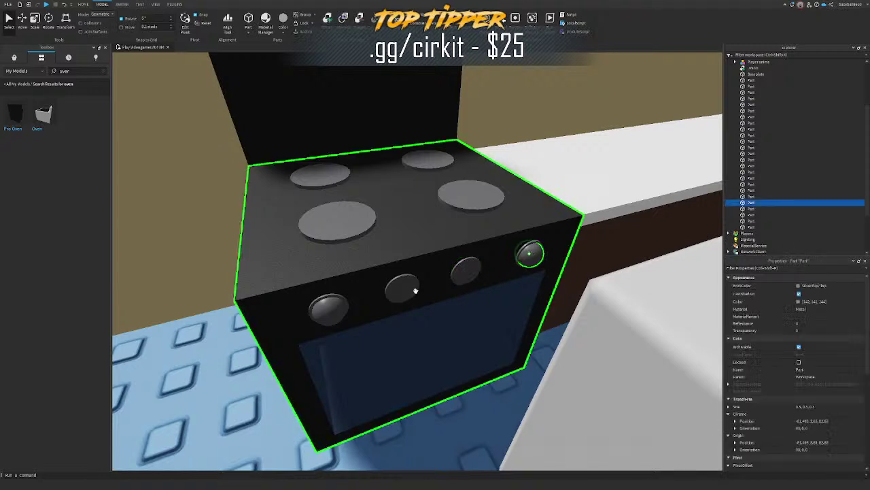
key("Delete")
left_click(333, 307)
key("Delete")
Step: Duplicate the four knob discs in place and resize the copies to 0.1 thick and 0.3 across
left_click(333, 305)
left_click(530, 262, "ctrl")
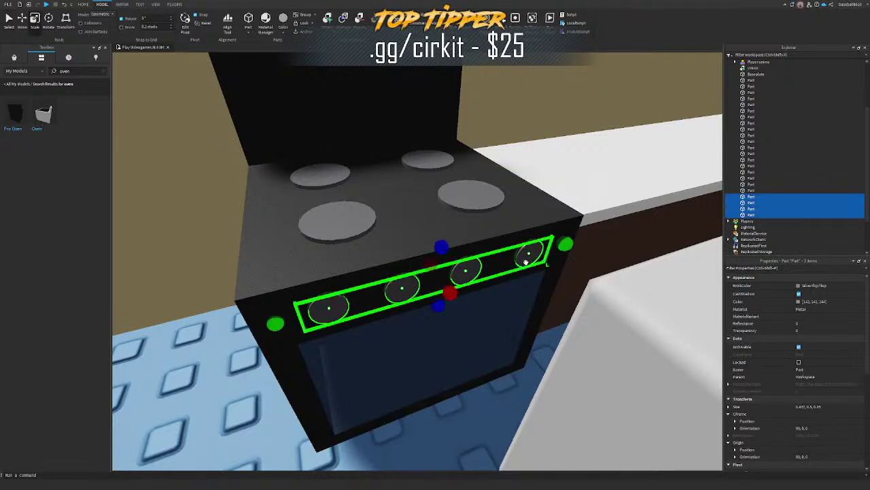
key("Return")
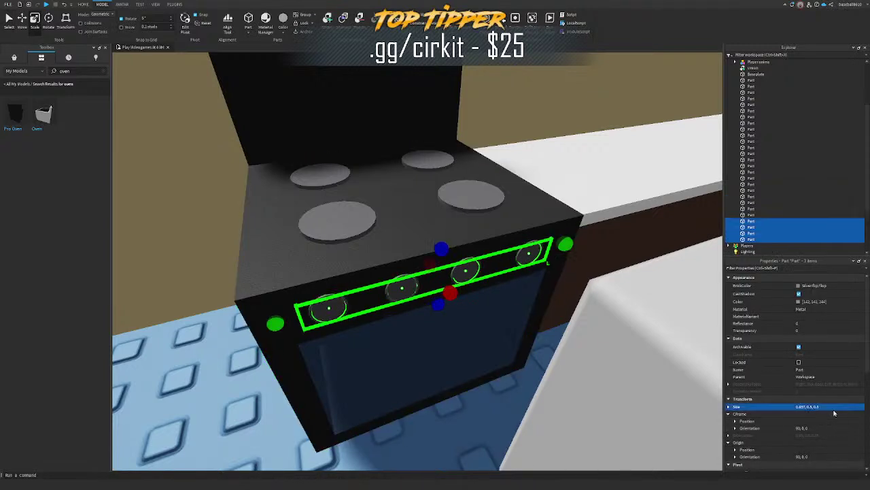
right_click_drag(680, 406, 802, 411)
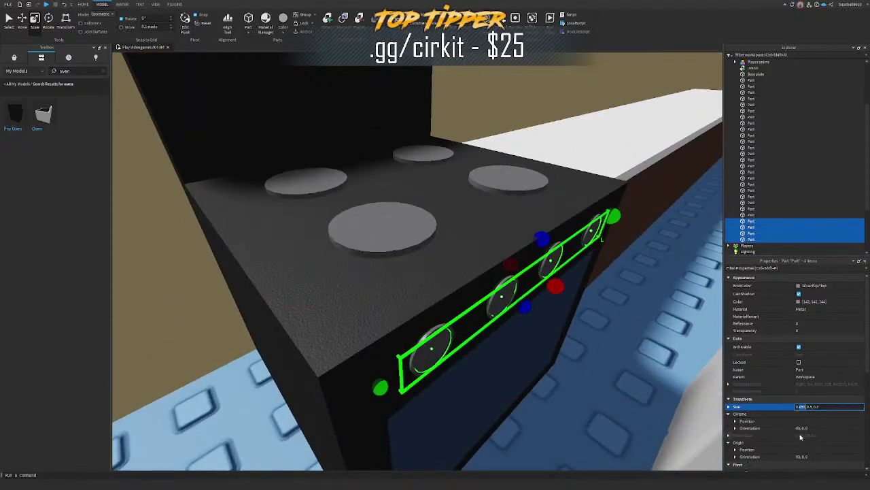
type("0.8")
key("Return")
Step: Set the last size dimension of the four copied knob discs to 0.25
right_click_drag(639, 340, 612, 316)
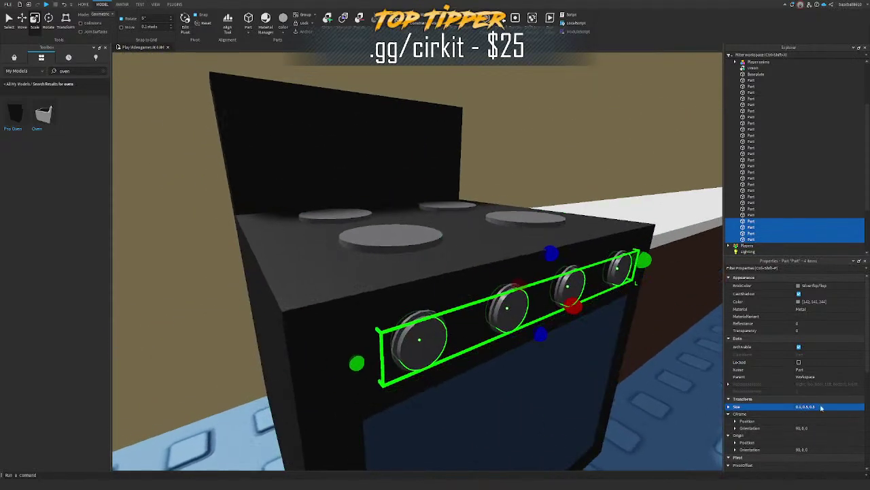
type("0.25")
key("Return")
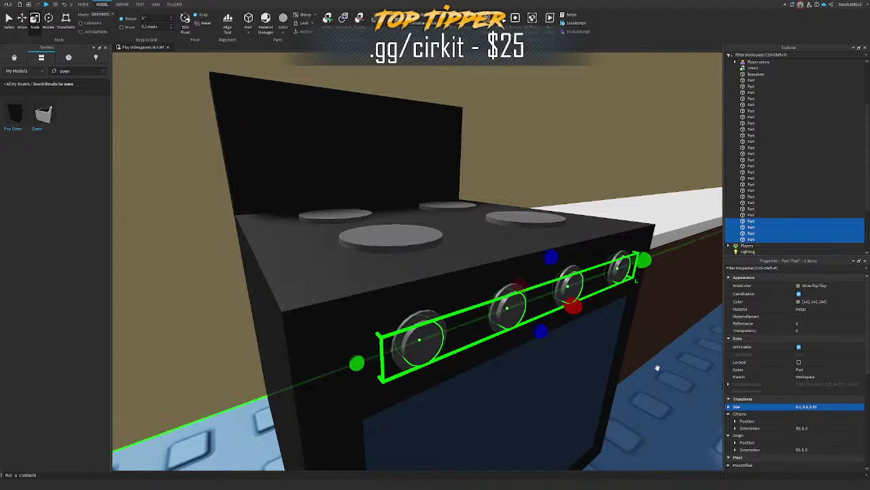
Step: Select all parts of the stove together and move it along the wall away from the counter's end
key("ctrl+2")
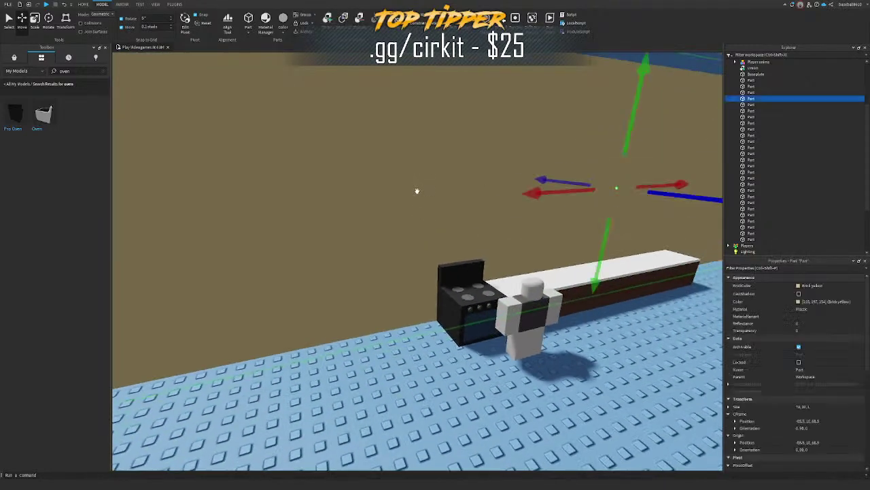
left_click_drag(347, 185, 518, 367)
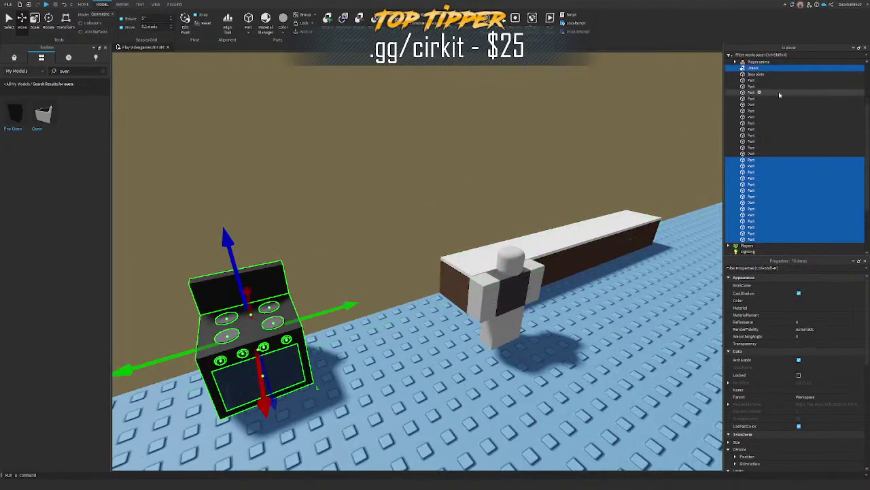
Step: Move the whole stove back against the counter's end and group all its parts into one model
left_click_drag(496, 229, 496, 261)
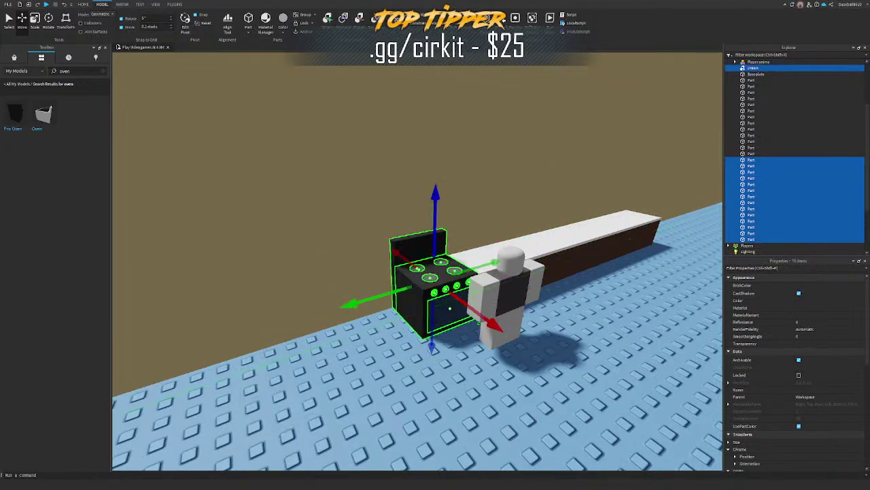
key("ctrl+g")
right_click_drag(454, 159, 465, 179)
scroll(454, 159, "up", 4)
left_click(349, 126, "alt")
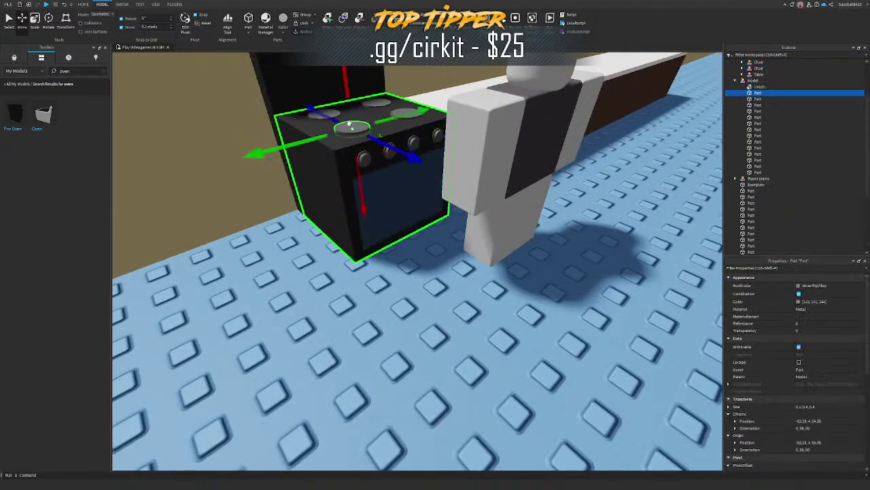
mouse_move(544, 155)
right_mouse_down()
mouse_move(544, 136)
mouse_move(532, 149)
right_mouse_up()
left_click(750, 87)
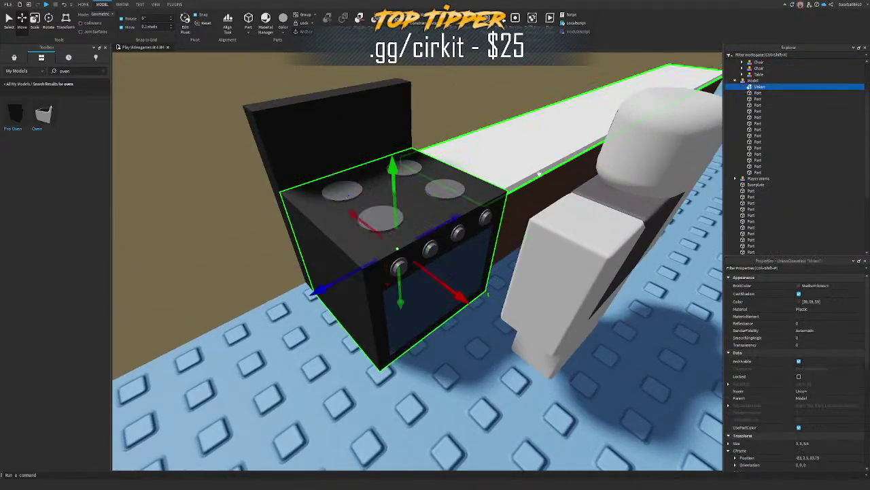
left_click(421, 215)
right_click_drag(422, 116, 517, 108)
left_click(464, 146)
right_click_drag(559, 284, 454, 291)
Step: Shorten the counter's brown base and its white top from the end away from the stove to about half their length
left_click(454, 291)
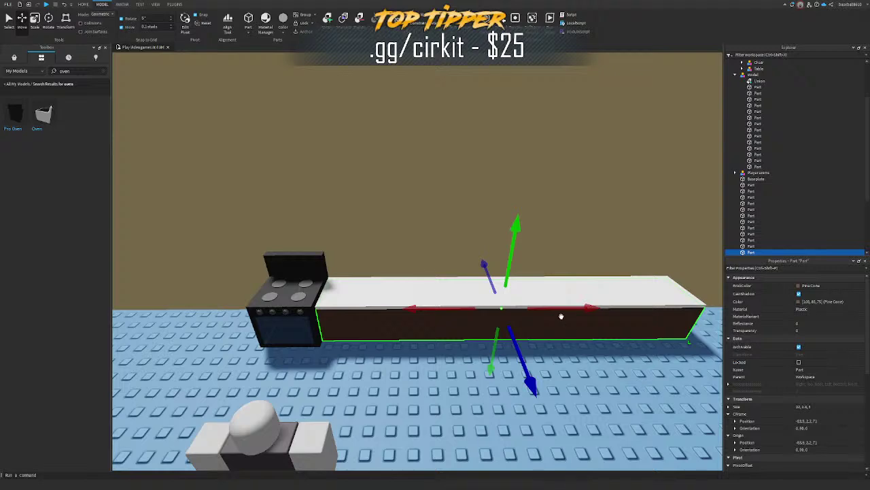
right_click_drag(561, 316, 542, 293)
key("ctrl+3")
left_click_drag(709, 237, 687, 274)
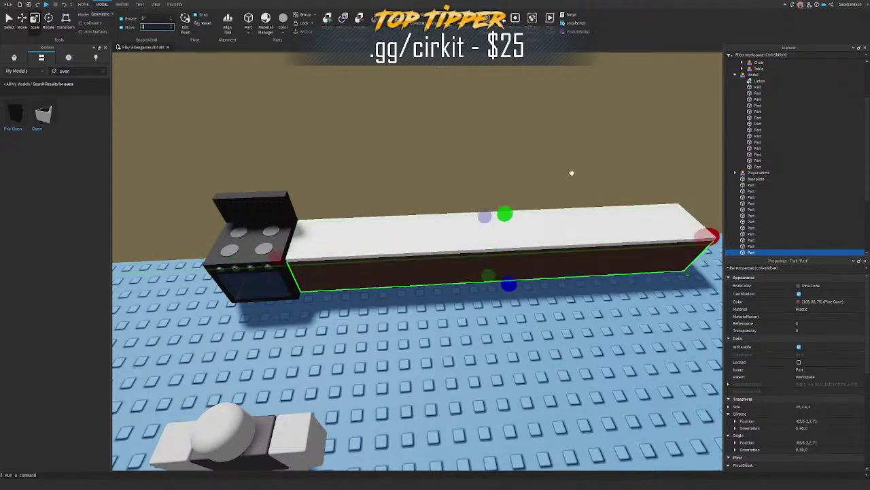
left_click_drag(709, 238, 532, 247)
left_click(584, 230)
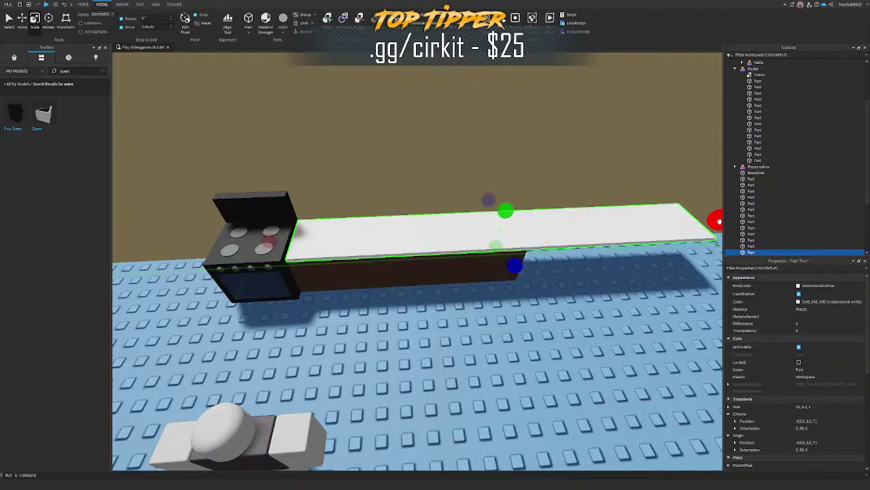
left_click_drag(718, 221, 538, 224)
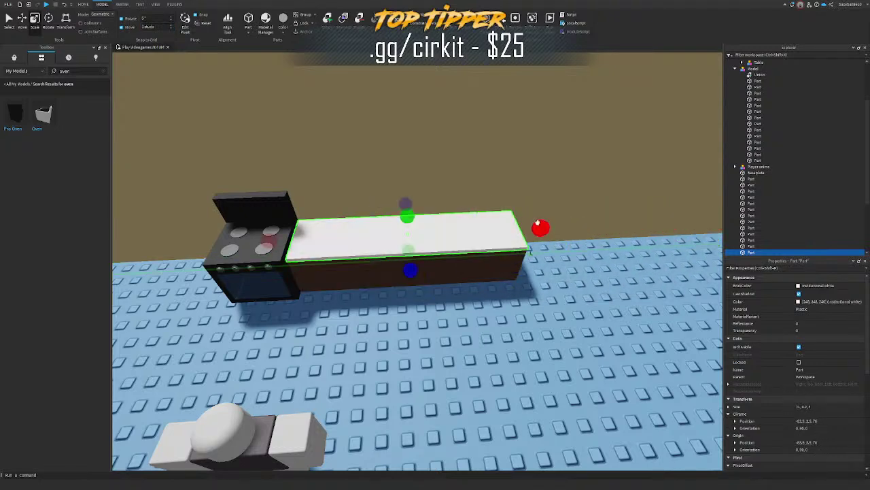
Step: Duplicate the white countertop, place the copy past the counter's free end and shorten it to a narrow piece
right_click_drag(537, 223, 537, 223)
key("w")
key("d")
key("ctrl+1")
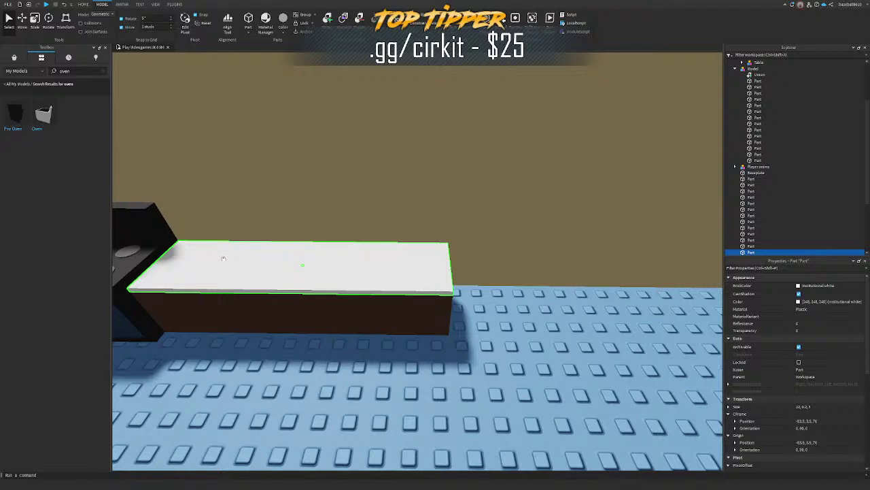
key("ctrl+d")
left_click_drag(223, 258, 525, 309)
key("d")
key("ctrl+3")
left_click_drag(690, 310, 502, 310)
Step: Stretch the copied piece into a tall white fridge body 4 studs wide and 7.2 studs high, standing at the counter's end
left_click_drag(431, 291, 446, 290)
right_click_drag(445, 290, 445, 290)
key("s")
left_click_drag(446, 290, 461, 241)
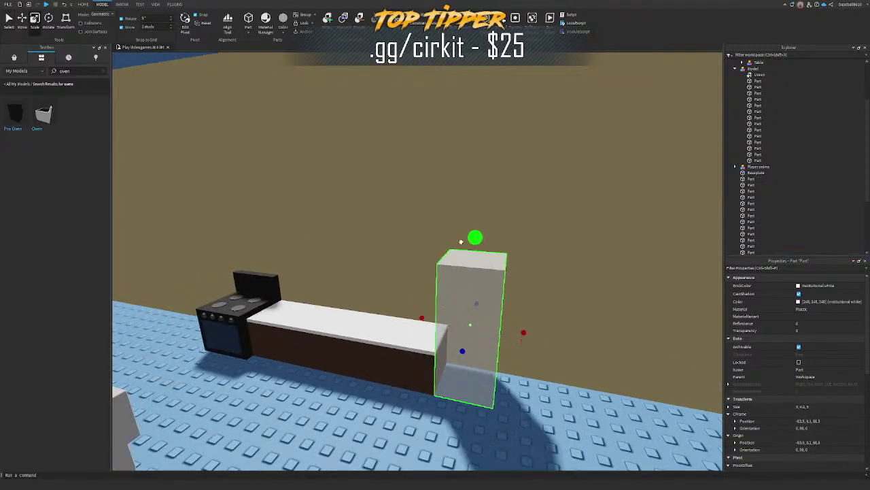
left_click_drag(522, 333, 537, 337)
key("w")
right_click_drag(535, 332, 536, 331)
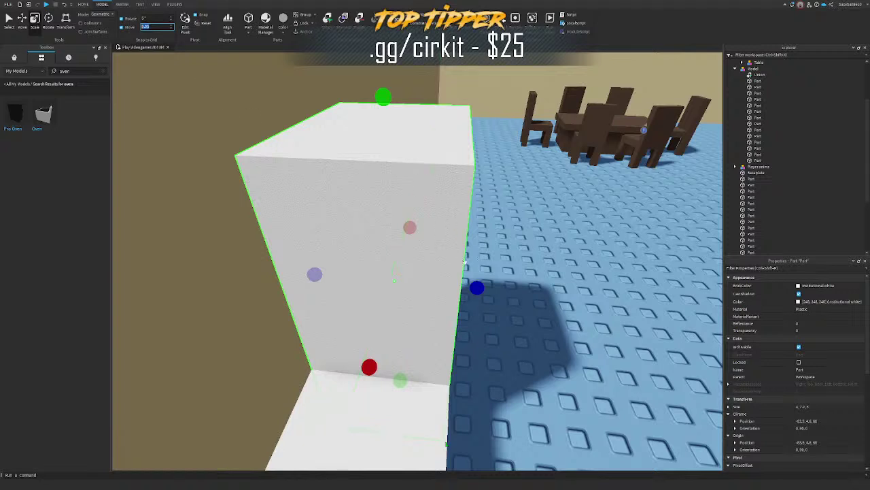
Step: Extend the fridge body's front into the room to make it 5.5 studs deep
left_click_drag(476, 287, 485, 292)
key("ctrl+z")
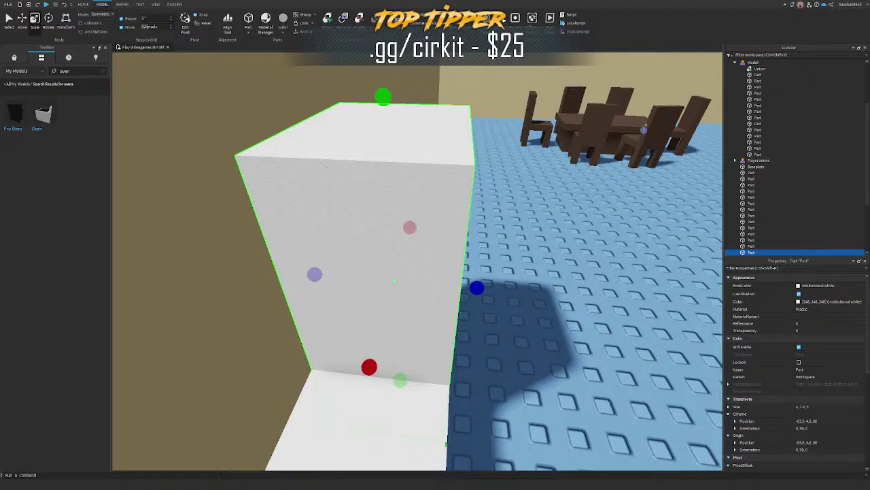
right_click_drag(562, 264, 562, 264)
key("d")
left_click_drag(503, 292, 524, 304)
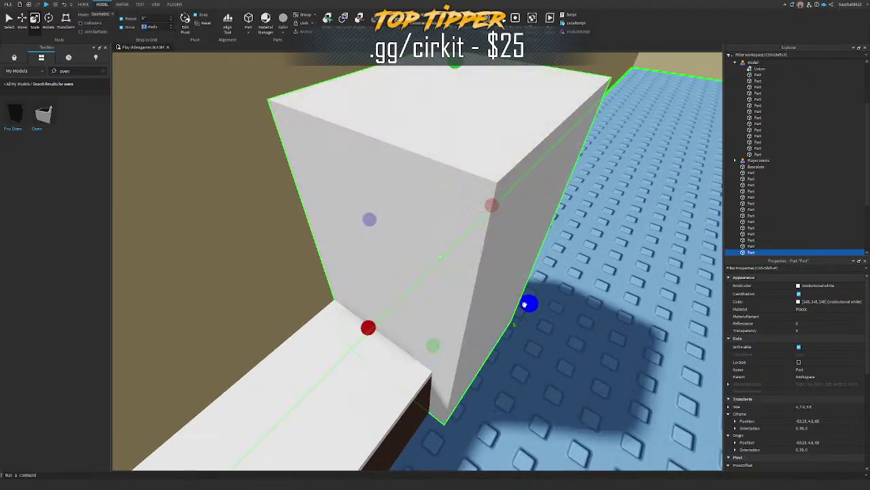
Step: Cut a recess into the fridge front by negating a protruding copy 3 studs wide and 6.7 studs high and uniting it with the body
right_click_drag(525, 305, 536, 287)
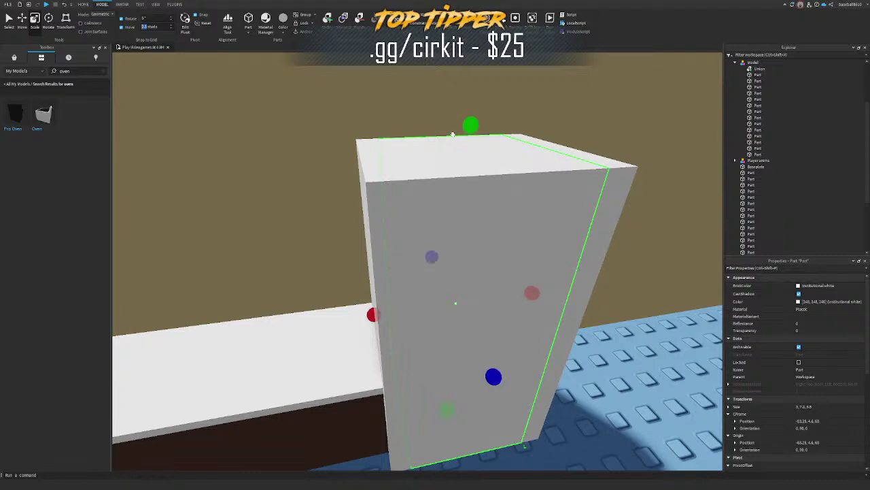
right_click_drag(470, 141, 513, 303)
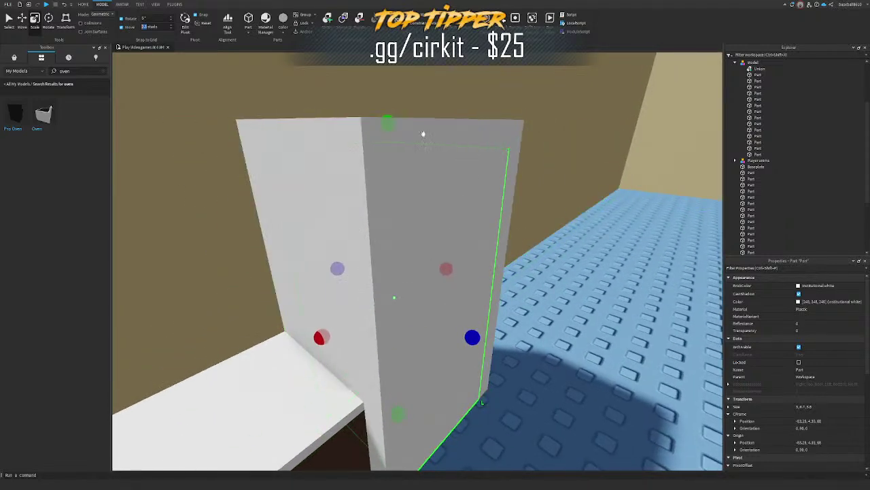
key("d")
left_click_drag(444, 340, 462, 348)
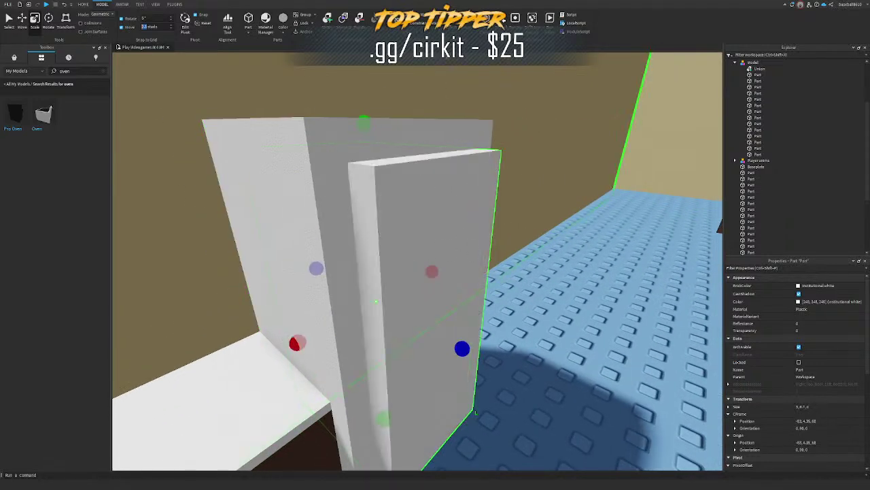
left_click(358, 22)
left_click(421, 135, "shift")
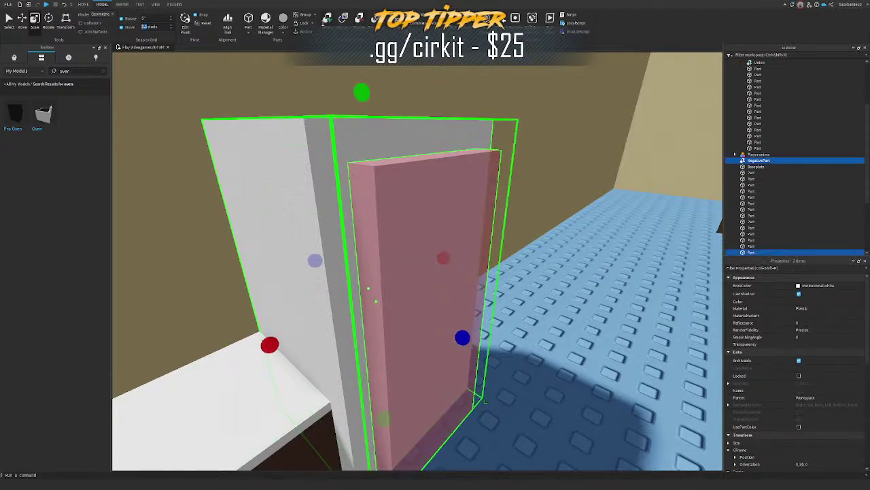
left_click(327, 20)
Step: Set the color of the fridge's recessed door panel to light grey (226, 226, 226)
left_click(798, 301)
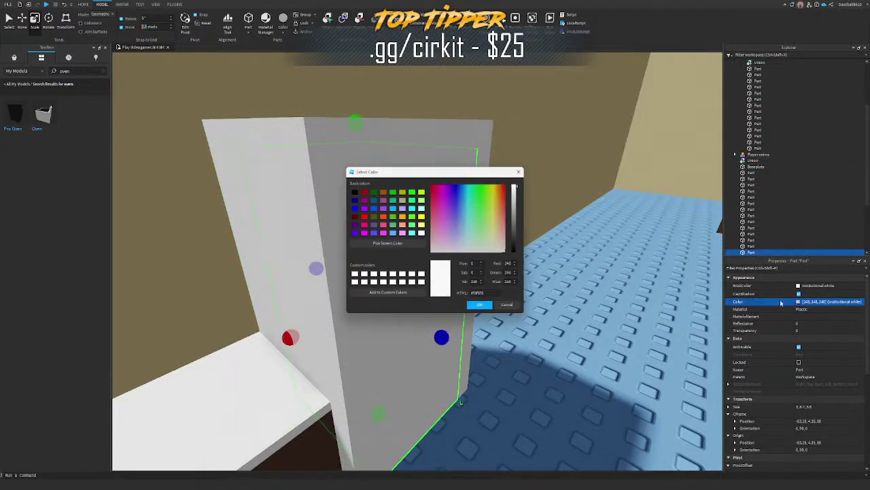
left_click(515, 194)
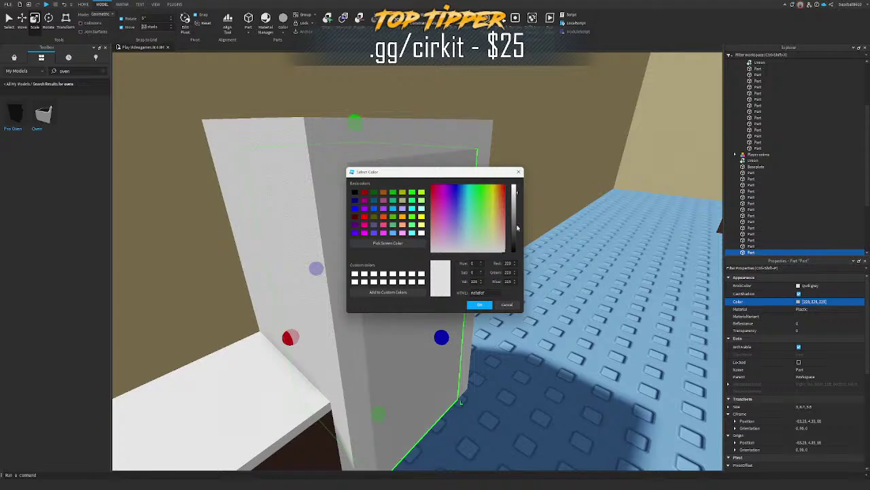
left_click(479, 305)
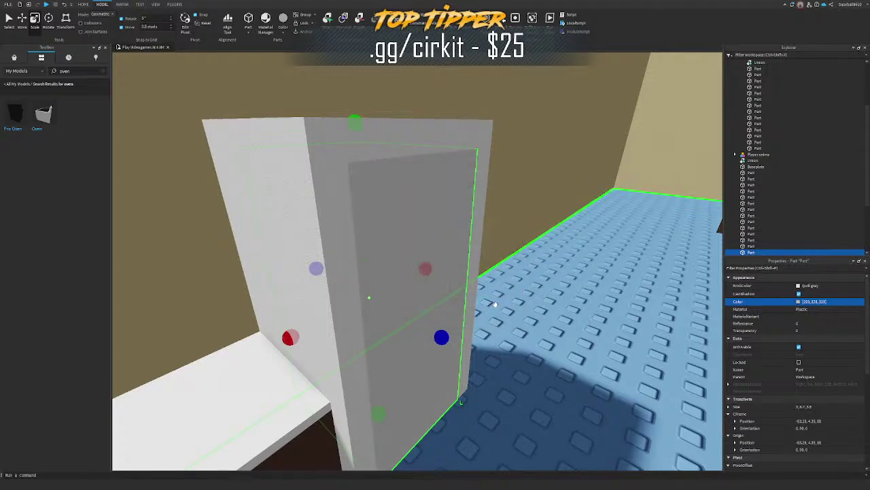
right_click_drag(496, 304, 544, 276)
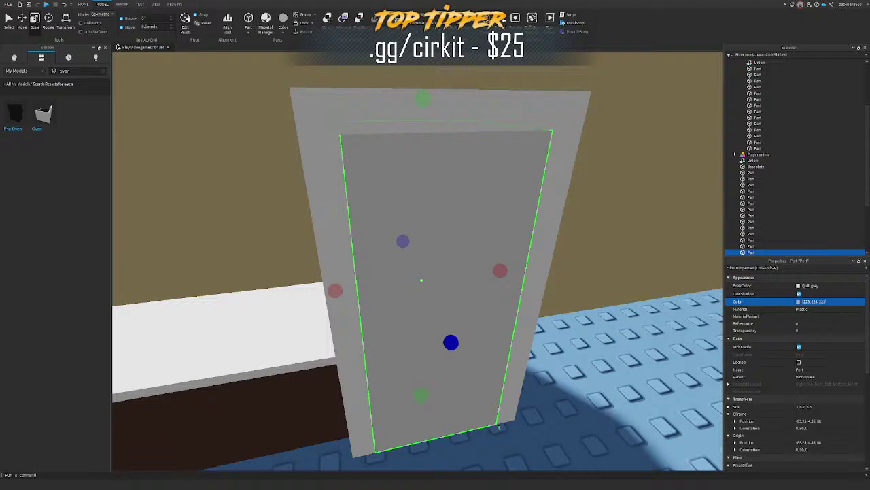
right_click_drag(507, 275, 496, 275)
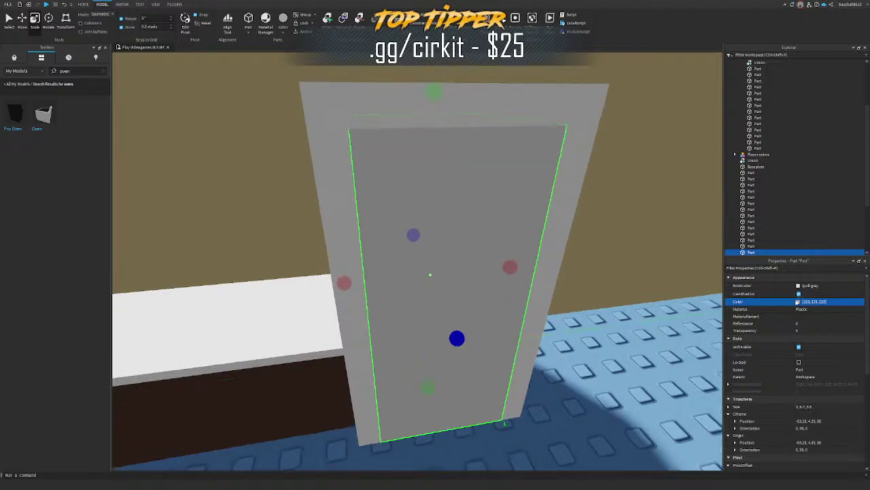
left_click(798, 302)
left_click(493, 306)
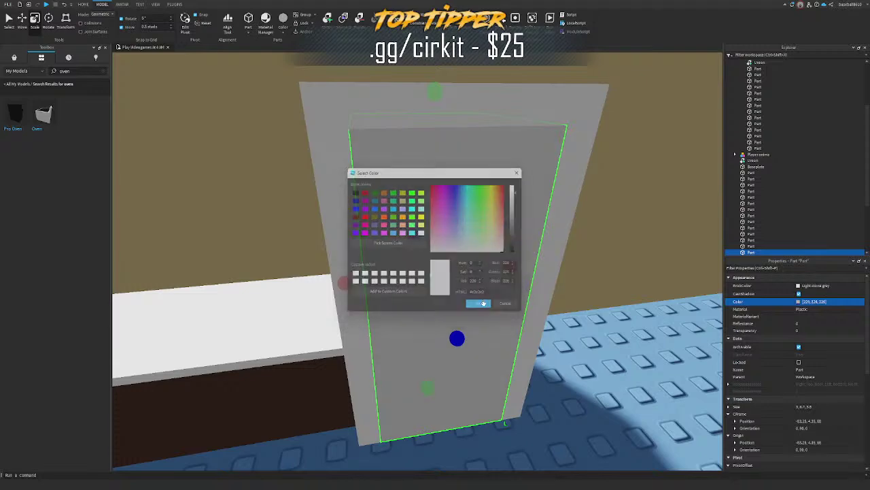
scroll(488, 282, "up", 3)
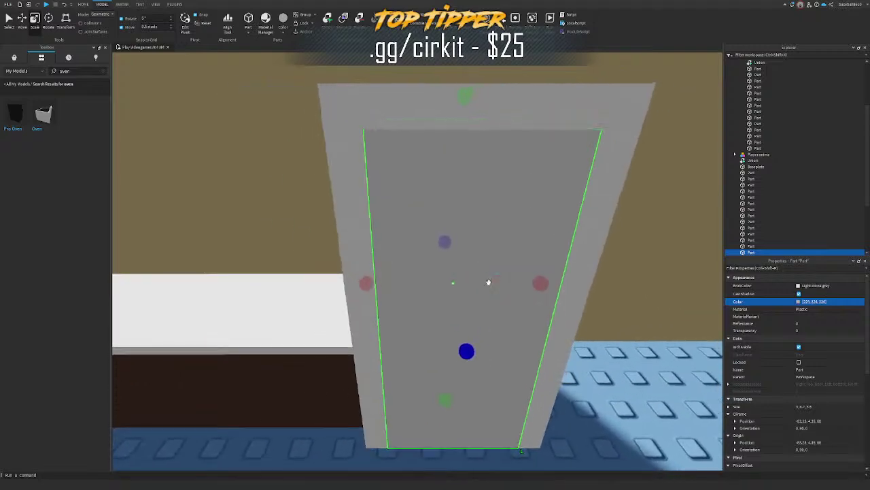
right_click_drag(489, 282, 488, 282)
key("w")
key("a")
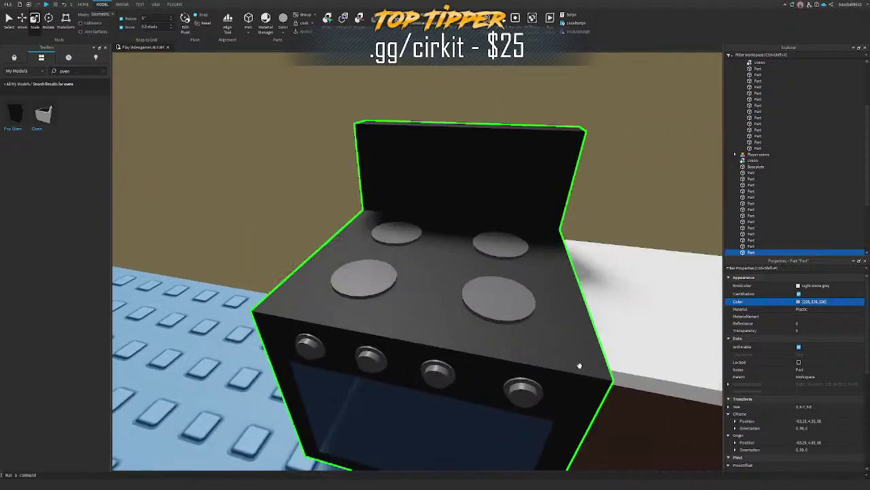
scroll(531, 344, "up", 10)
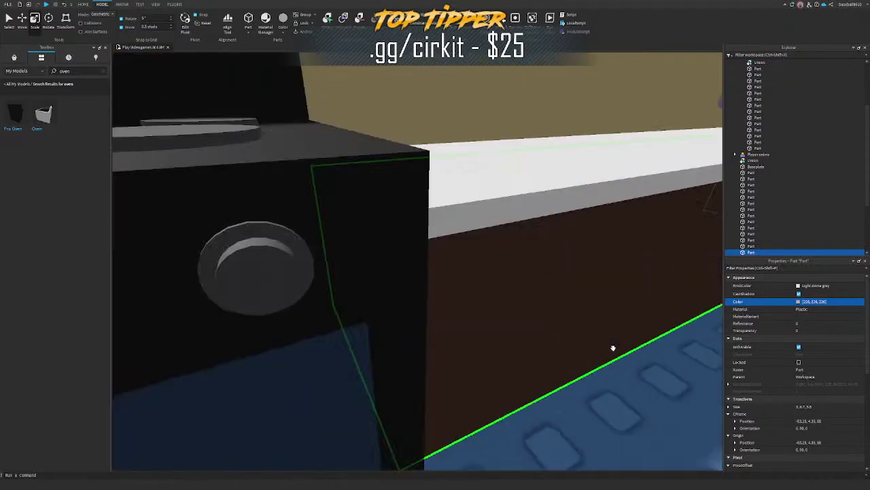
right_click_drag(613, 348, 614, 349)
scroll(469, 280, "down", 3)
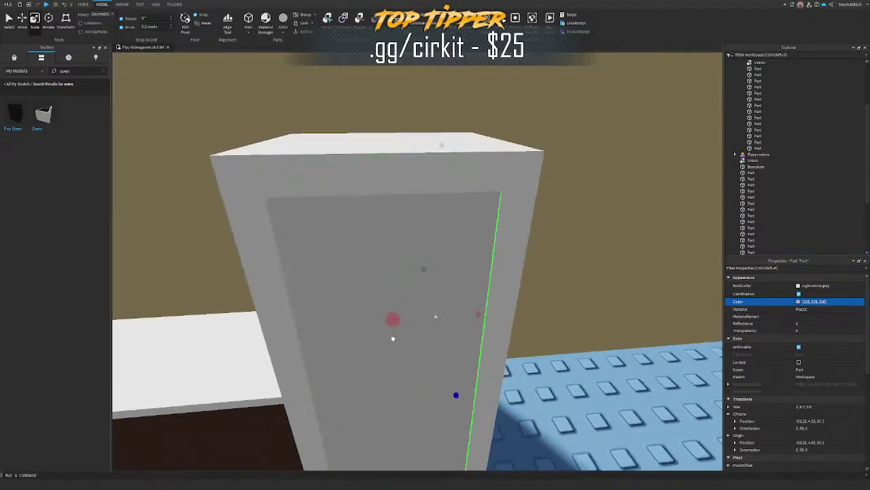
Step: Scale a copy of the fridge door panel down into a slim vertical handle block 0.5 studs wide and 1.7 studs high
left_click_drag(372, 334, 375, 335)
right_click_drag(400, 332, 401, 332)
key("q")
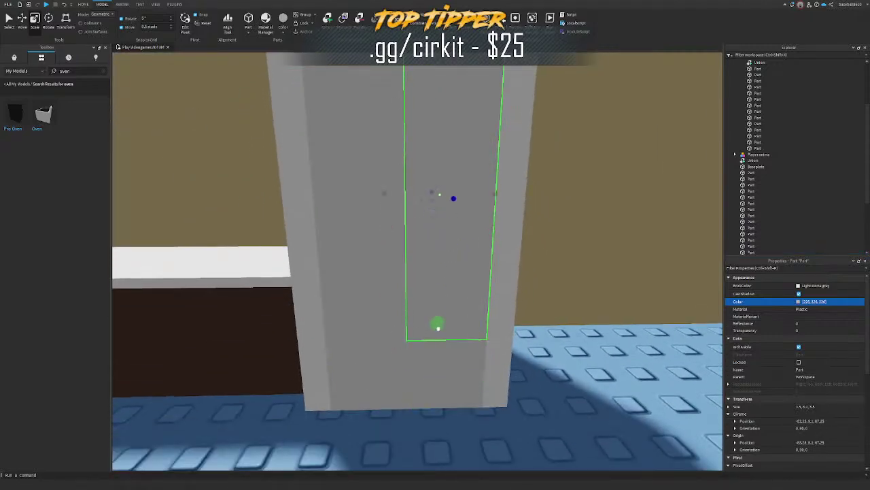
left_click_drag(438, 329, 438, 329)
key("s")
key("e")
left_click_drag(491, 243, 481, 240, "ctrl")
left_click_drag(436, 110, 440, 185)
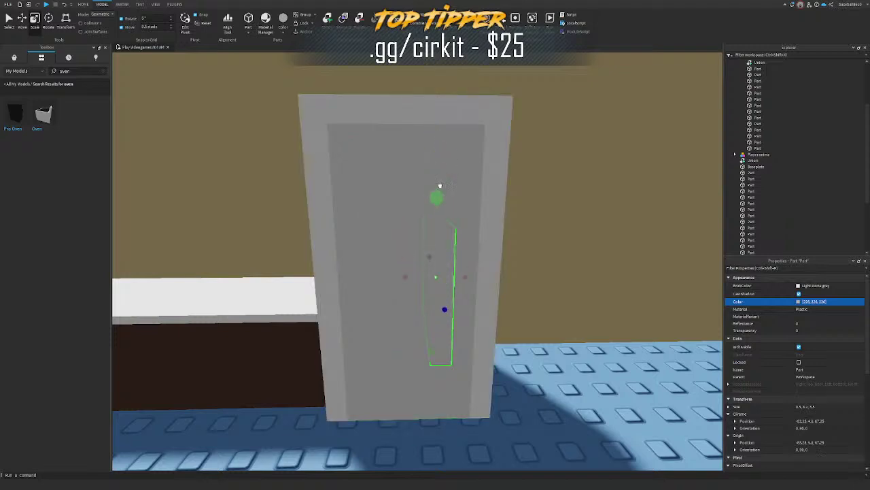
Step: Set the move increment to 0.1 studs and position the handle at mid-height, slightly protruding from the fridge door
key("ctrl+2")
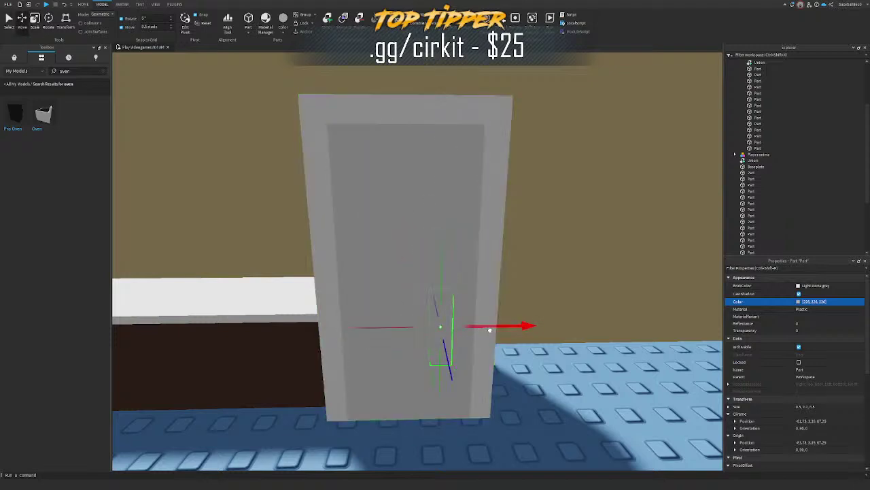
left_click(158, 30)
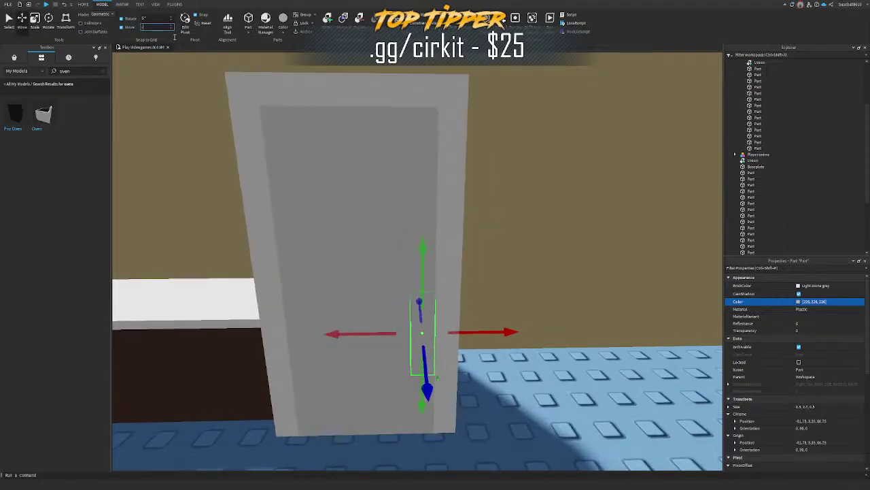
left_click_drag(419, 269, 419, 221)
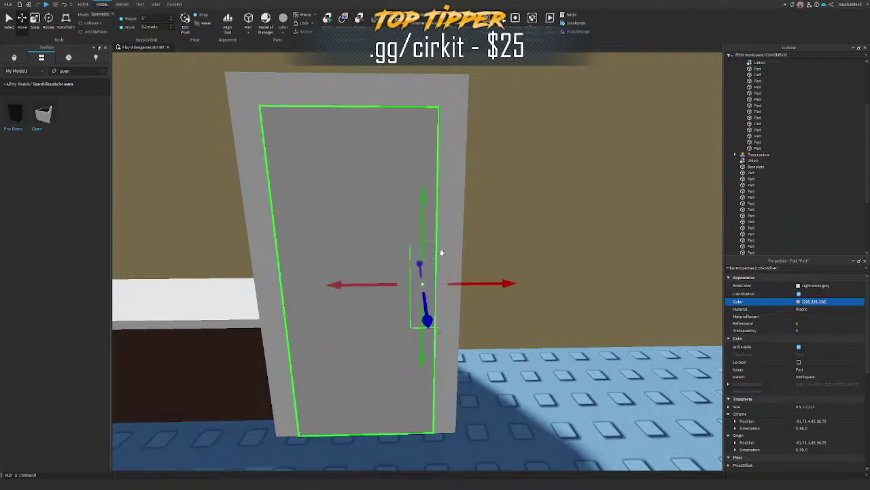
left_click_drag(469, 283, 459, 285)
key("f")
right_click_drag(458, 289, 461, 288)
left_click_drag(461, 287, 469, 290)
scroll(469, 289, "down", 2)
right_click_drag(469, 290, 476, 291)
Step: Color the door handle Medium stone grey and move it to the edge of the fridge door nearest the counter
left_click(809, 287)
left_click(795, 397)
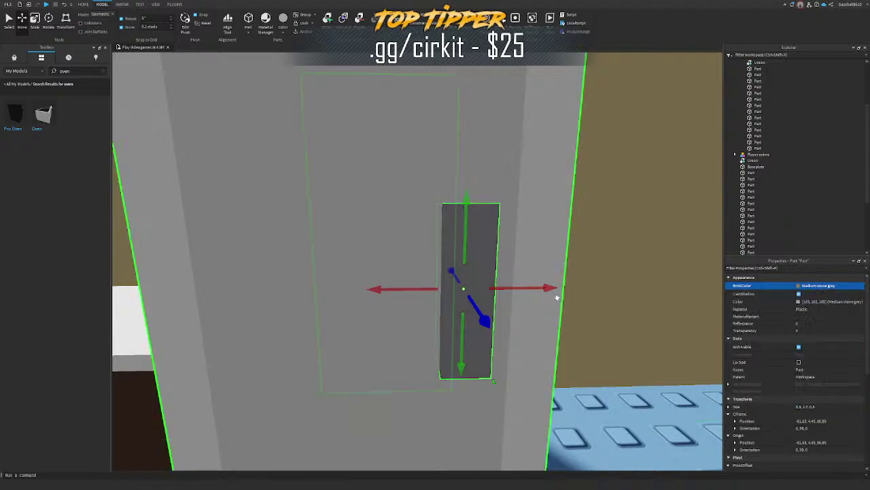
scroll(556, 297, "down", 2)
right_click_drag(557, 296, 521, 284)
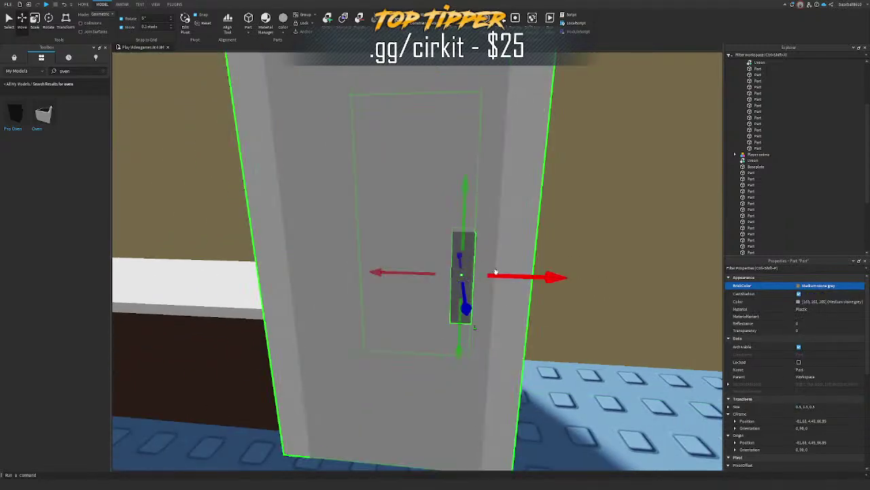
left_click_drag(510, 276, 334, 274)
right_click_drag(334, 274, 408, 313)
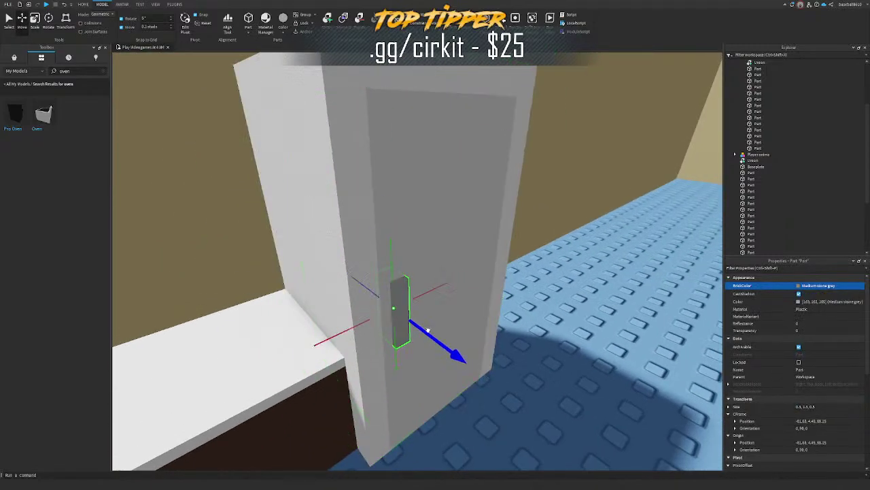
left_click_drag(425, 329, 429, 330)
Step: Group the fridge body, door panel and handle into one model named Fridge
right_click_drag(469, 307, 350, 134)
scroll(350, 134, "down", 5)
left_click(458, 183, "ctrl")
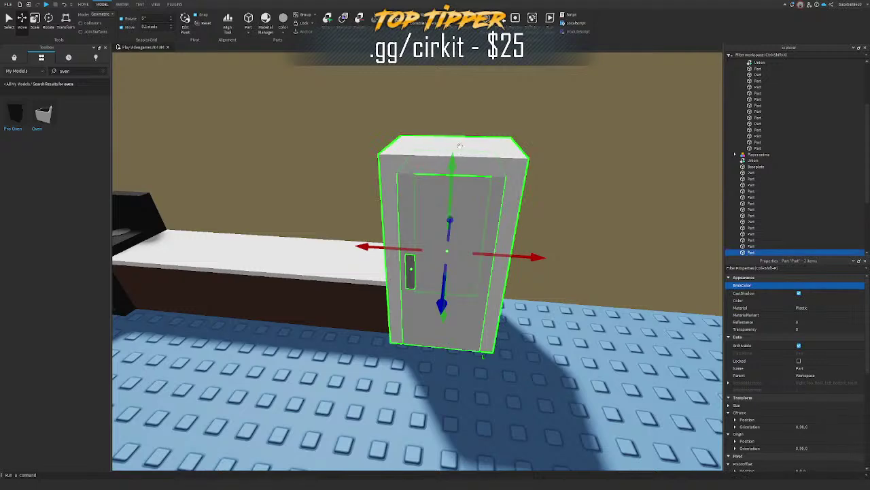
left_click(460, 144, "ctrl")
key("ctrl+g")
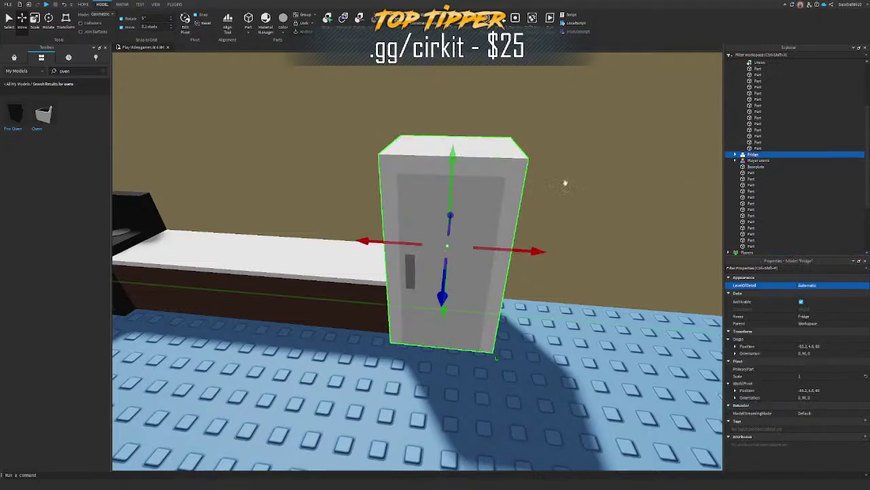
Step: Rename the stove's model as Stove
key("a")
right_click_drag(565, 183, 536, 182)
scroll(536, 182, "up", 5)
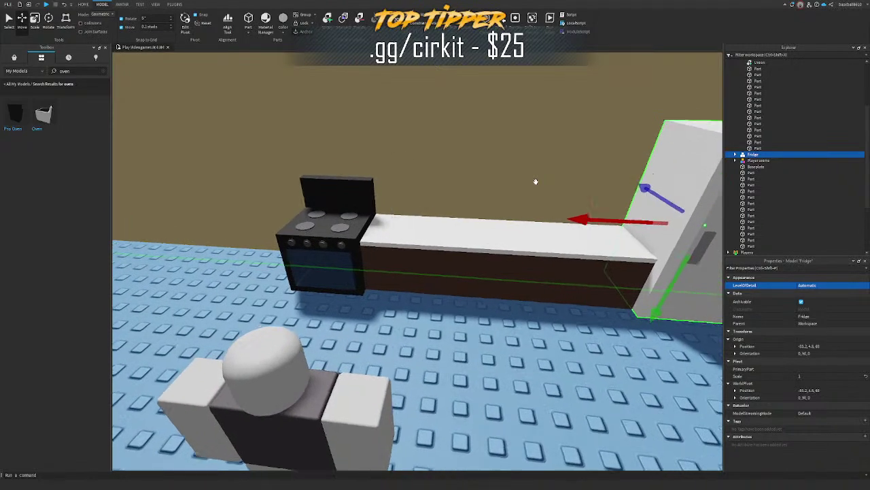
left_click(446, 256)
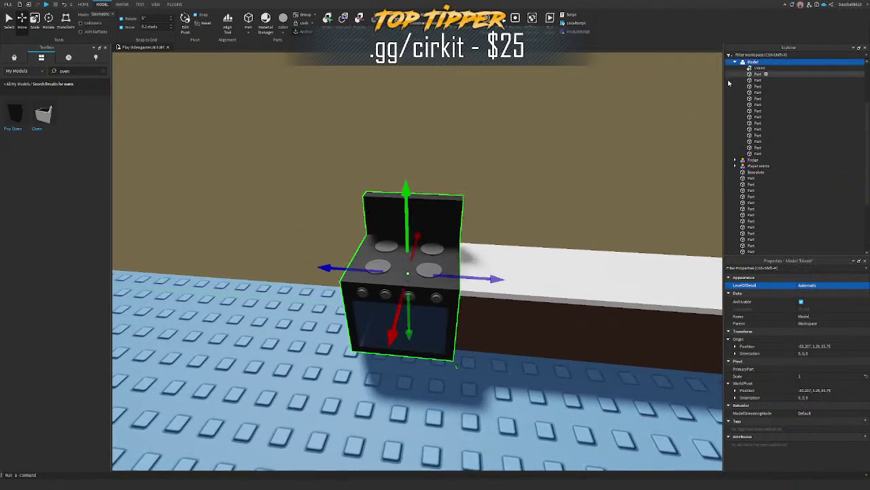
key("Return")
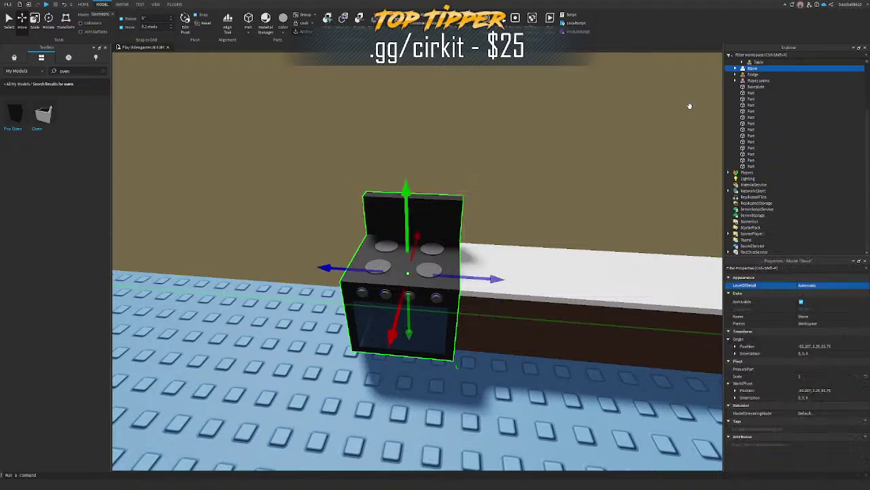
Step: Raise the whole counter slightly and extend its brown base down to the floor
key("s")
right_click_drag(635, 119, 576, 151)
key("w")
left_click(471, 240)
left_click(427, 206, "shift")
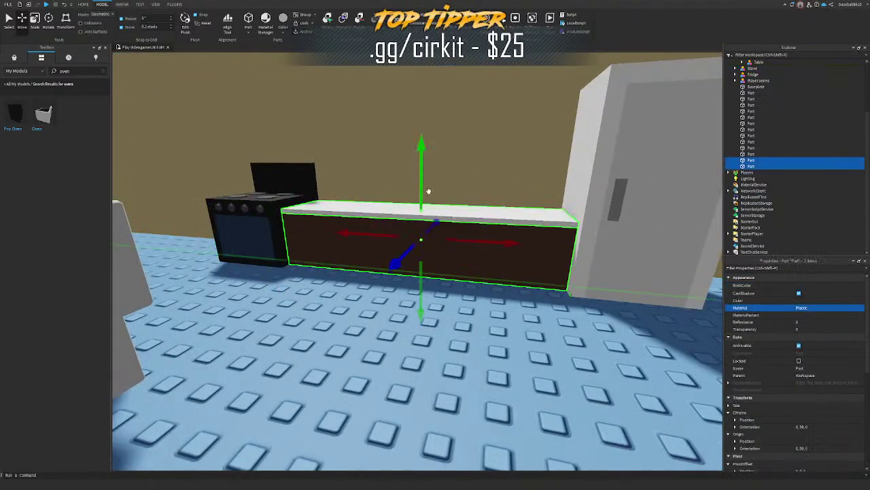
left_click_drag(424, 190, 419, 177)
left_click(474, 183)
left_click(447, 243)
key("ctrl+3")
left_click_drag(420, 274, 423, 289)
Step: Move the player character model in front of the counter, near the stove
right_click_drag(401, 286, 396, 286)
left_click_drag(345, 403, 502, 352)
right_click_drag(501, 352, 509, 352)
key("a")
Step: Scale the Stove model up slightly and position it flush against the counter's end and the back wall
left_click(412, 281)
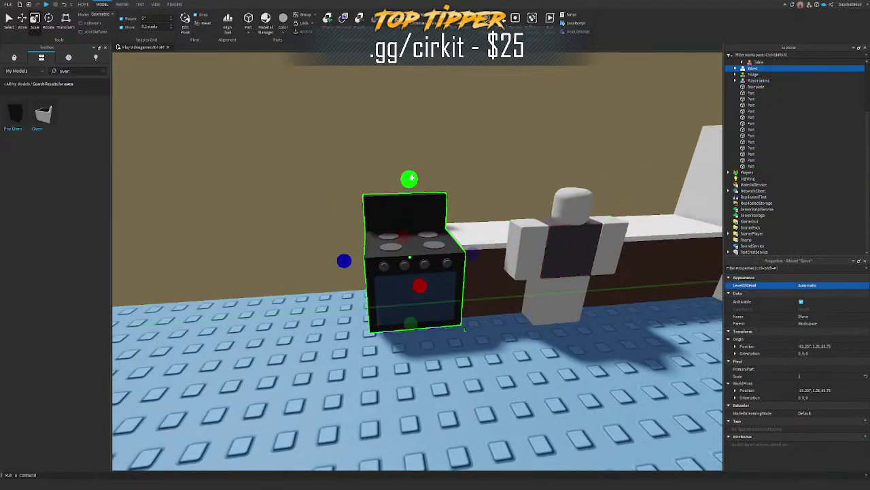
left_click_drag(460, 250, 462, 251)
key("w")
right_click_drag(463, 250, 465, 251)
left_click_drag(455, 250, 453, 249)
right_click_drag(453, 248, 451, 250)
left_click_drag(434, 244, 438, 243)
right_click_drag(435, 243, 437, 291)
left_click_drag(437, 291, 433, 290)
right_click_drag(433, 290, 433, 288)
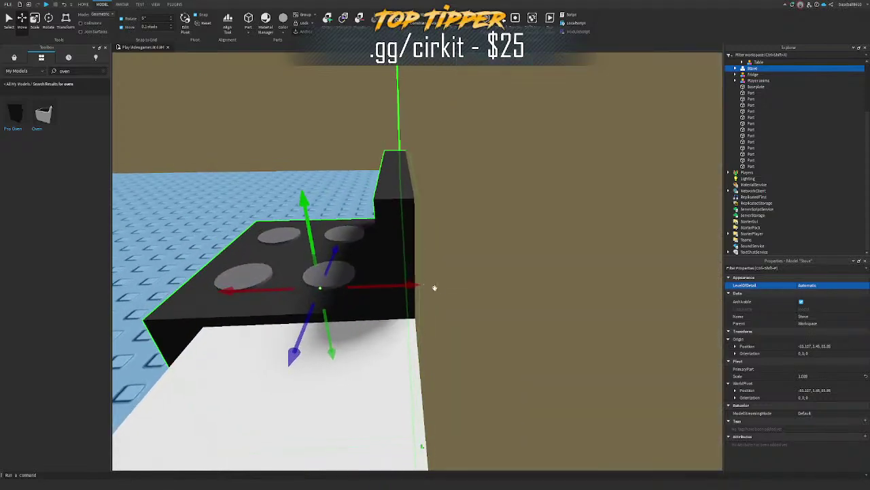
left_click_drag(416, 287, 410, 286)
Step: Scale the Fridge model up slightly, undoing the last excess resize
right_click_drag(410, 286, 500, 204)
left_click(466, 162)
key("s")
key("ctrl+3")
key("f")
right_click_drag(503, 259, 430, 334)
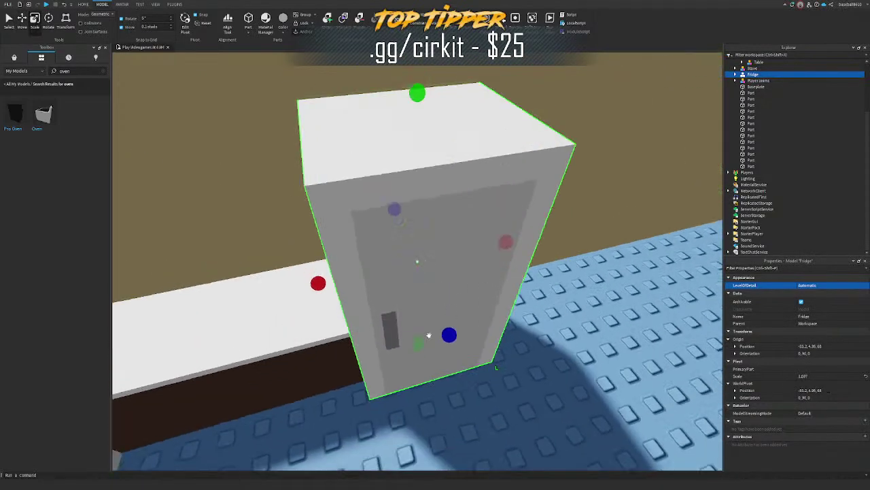
left_click_drag(426, 336, 442, 379)
key("ctrl+z")
right_click_drag(385, 328, 390, 359)
Step: Move the fridge back to the wall and flush against the counter's end
key("ctrl+2")
right_click_drag(434, 258, 445, 224)
left_click_drag(455, 205, 456, 211)
key("s")
right_click_drag(456, 211, 441, 176)
left_click_drag(446, 196, 453, 198)
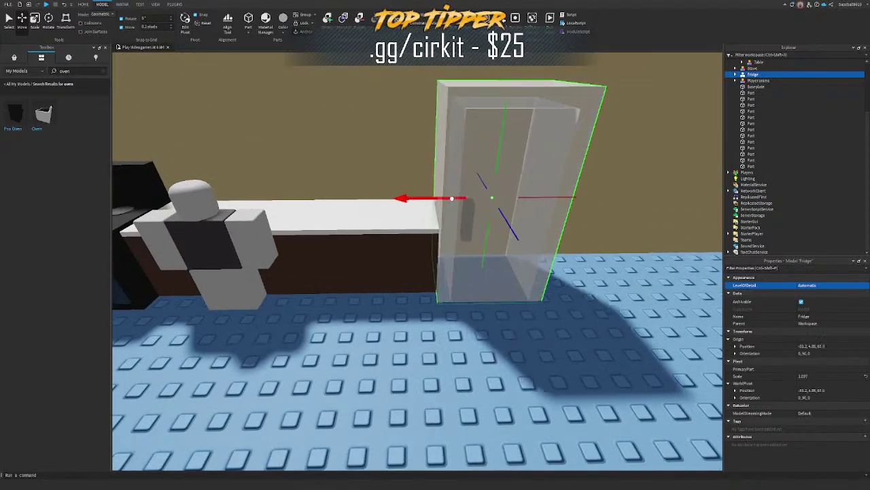
Step: Move the player character model farther out onto the open floor in front of the counter
right_click_drag(453, 197, 402, 273)
key("s")
scroll(432, 275, "down", 2)
left_click_drag(432, 275, 453, 328)
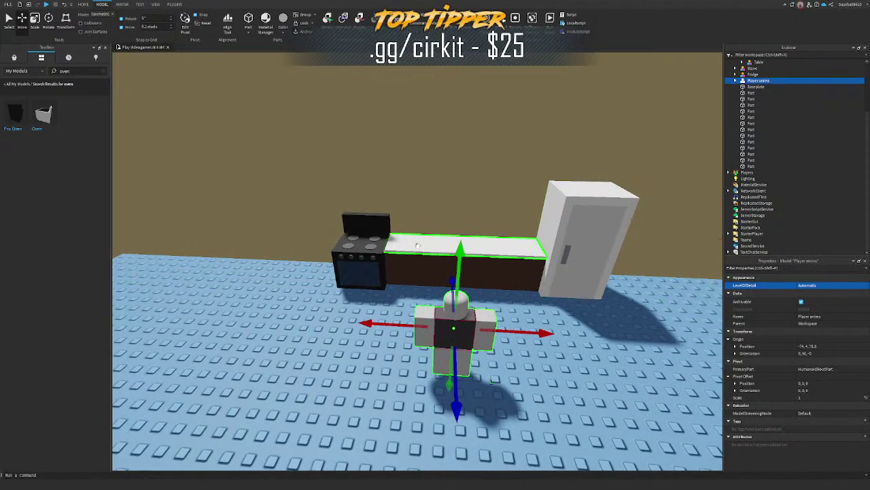
Step: Move the stove onto the open floor and duplicate the counter's top and base, turned 90 degrees, in front of the original
left_click(361, 255)
left_click_drag(359, 265, 290, 397)
left_click(437, 277)
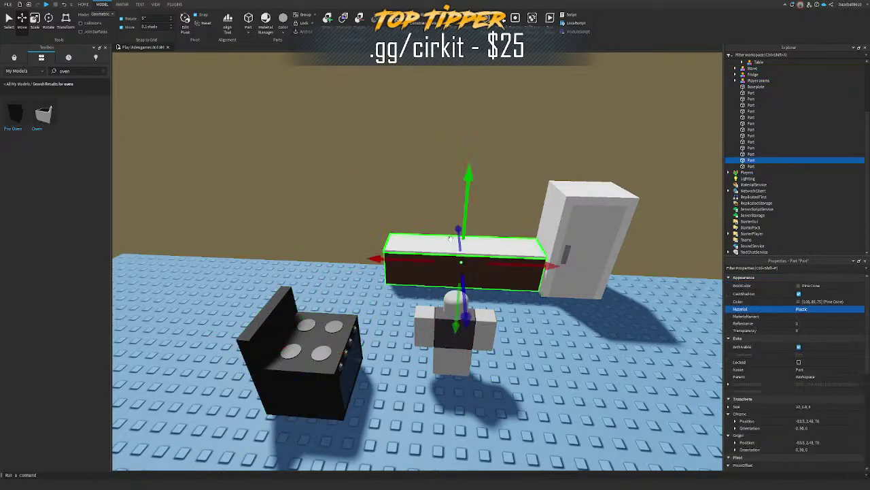
left_click(430, 244, "ctrl")
right_click_drag(429, 239, 428, 244)
key("ctrl+d")
left_click_drag(450, 282, 459, 381)
key("ctrl+r")
left_click_drag(542, 312, 434, 304)
Step: Align the duplicated counter with the end of the original counter to form an L-shaped corner
right_click_drag(434, 303, 434, 298)
key("w")
scroll(434, 297, "up", 10)
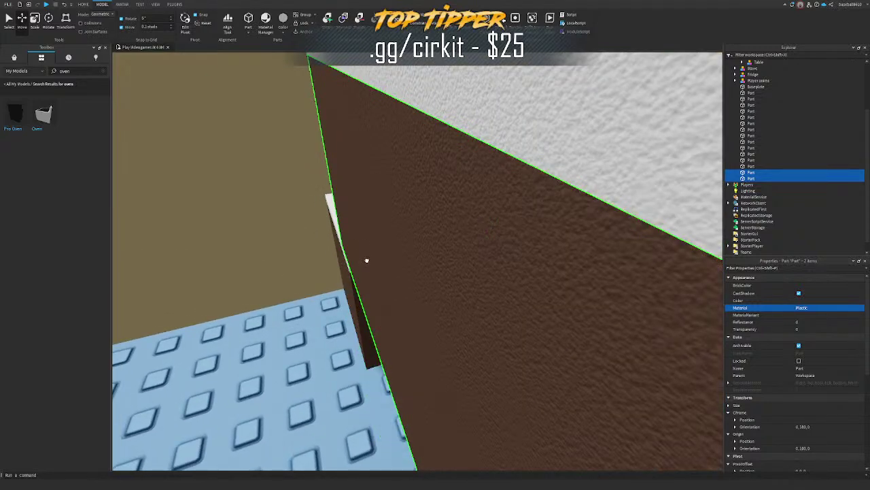
left_click_drag(366, 261, 355, 315)
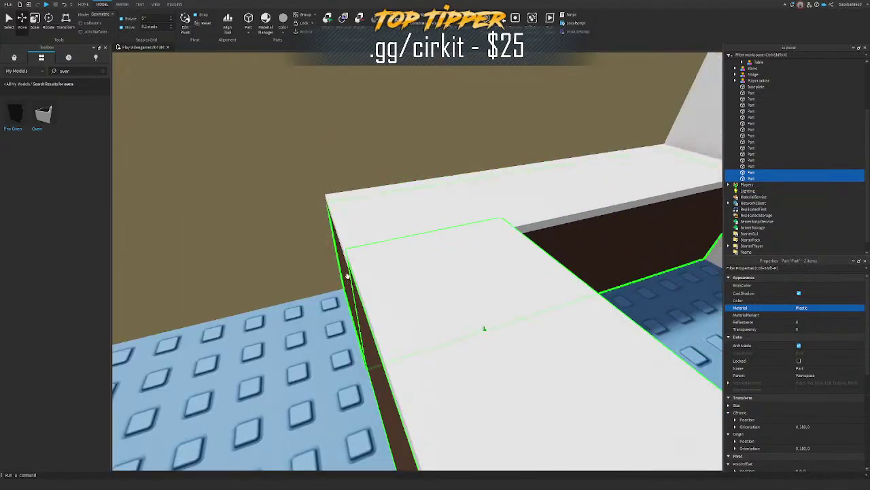
left_click_drag(347, 276, 367, 261)
scroll(366, 259, "down", 5)
right_click_drag(365, 260, 370, 278)
Step: Set the move increment to 1 stud and shorten the duplicated counter's white top and brown base to 7 studs
left_click(496, 240)
left_click(378, 281)
key("ctrl+3")
mouse_move(269, 228)
left_mouse_down()
mouse_move(289, 245)
mouse_move(268, 229)
left_mouse_up()
left_click(578, 253)
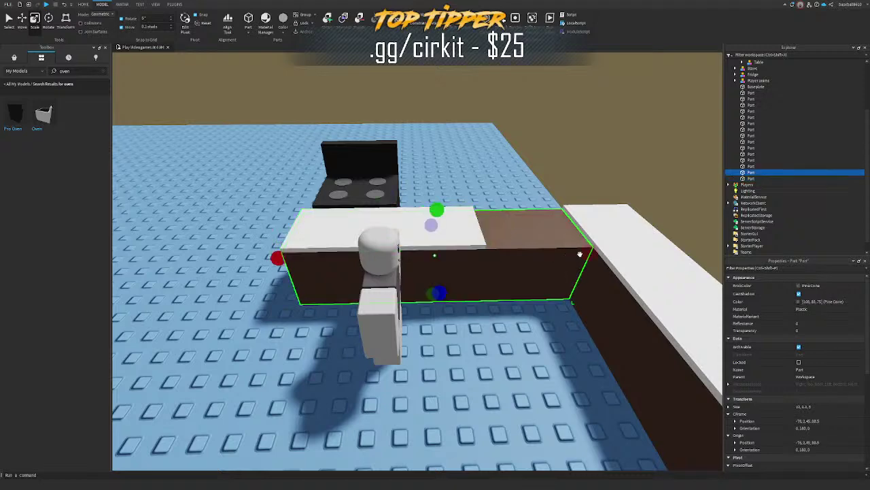
left_click(158, 27)
type("1")
left_click_drag(494, 209, 332, 211)
left_click(412, 262)
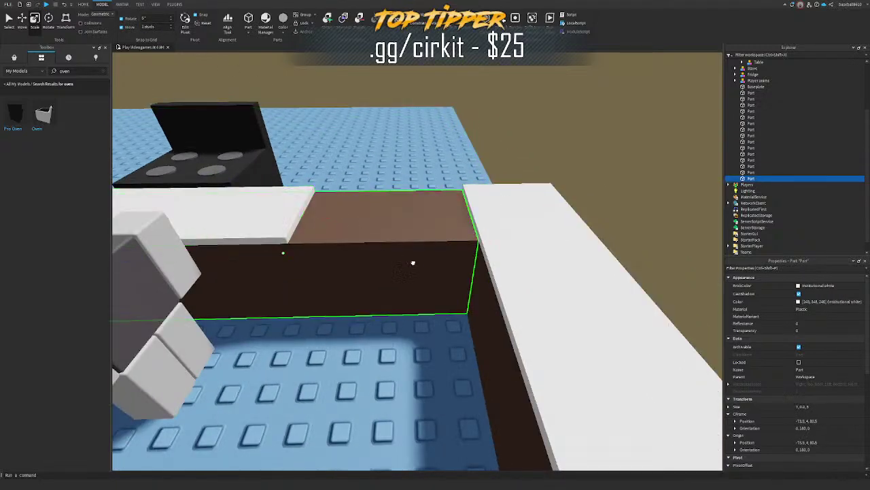
left_click_drag(486, 249, 336, 251)
key("a")
Step: Fit the stove into the gap against the shortened counter with move snapping turned off
left_click_drag(280, 188, 472, 304)
key("d")
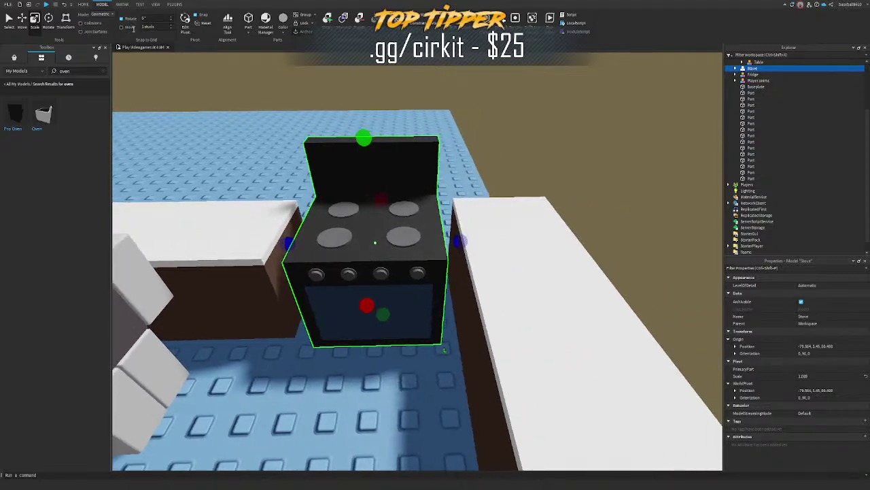
key("ctrl+2")
key("d")
left_click_drag(410, 239, 380, 236)
key("a")
left_click_drag(497, 243, 498, 243)
right_click_drag(499, 243, 498, 243)
key("q")
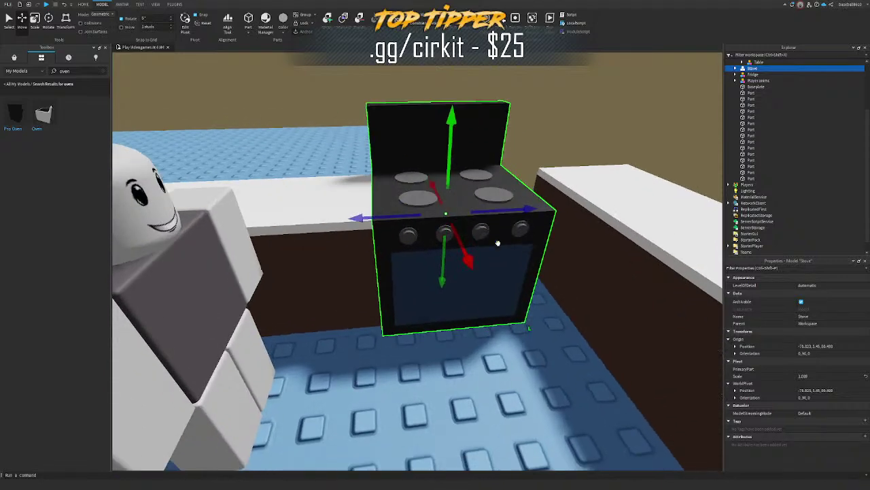
Step: Re-enable move snapping and extend the shortened counter's white top and brown base past the stove to the other counter
left_click(122, 27)
left_click(326, 193)
right_click_drag(331, 179, 330, 179)
key("d")
key("ctrl+3")
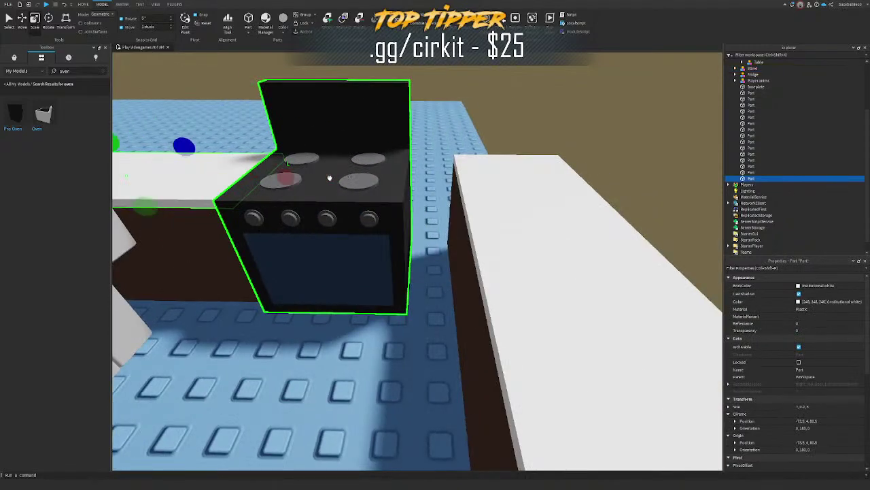
left_click_drag(287, 180, 472, 197)
key("a")
left_click(249, 247)
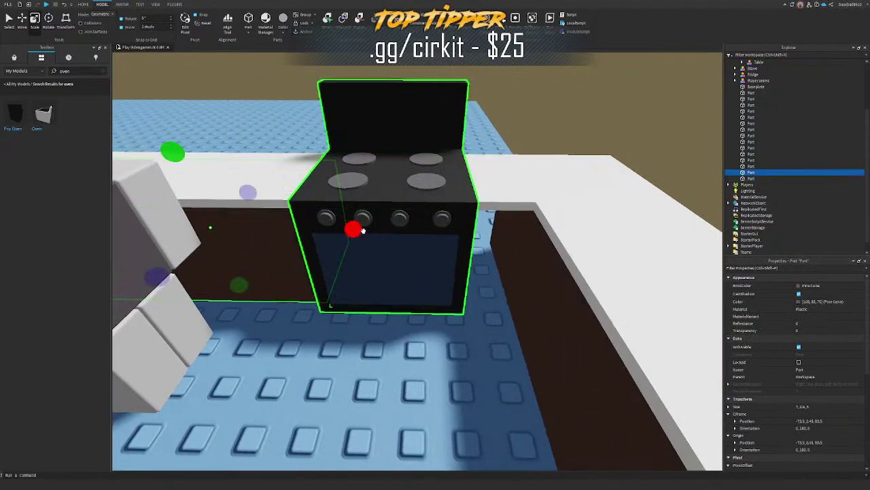
left_click_drag(361, 231, 528, 249)
Step: Try the Pavement material on the stove's oven window and undo the change
key("q")
right_click_drag(493, 234, 491, 213)
key("w")
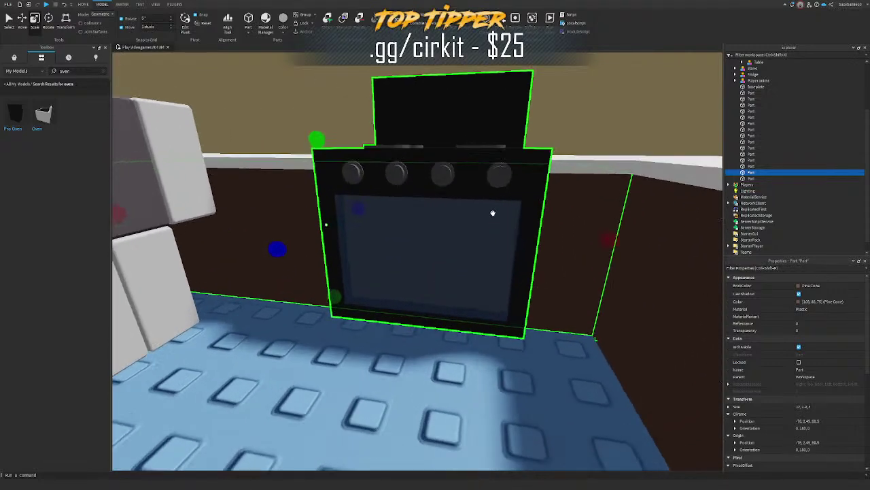
left_click(484, 222)
left_click(809, 310)
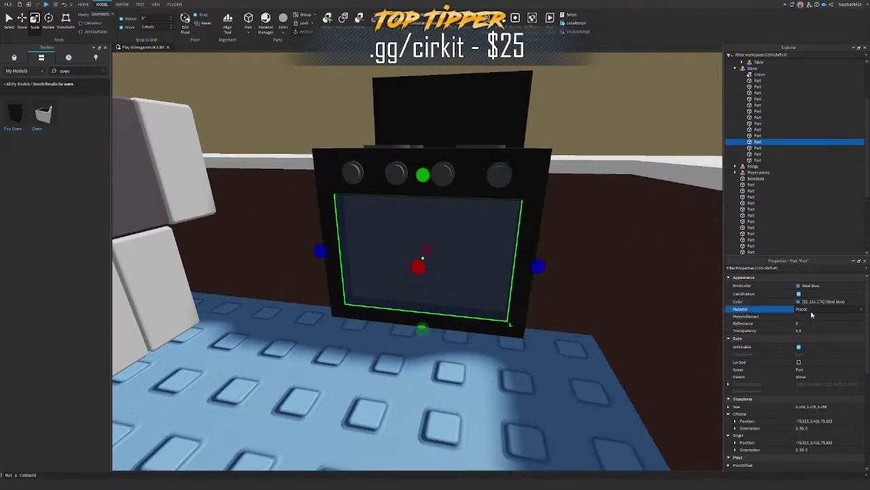
key("d")
key("ctrl+z")
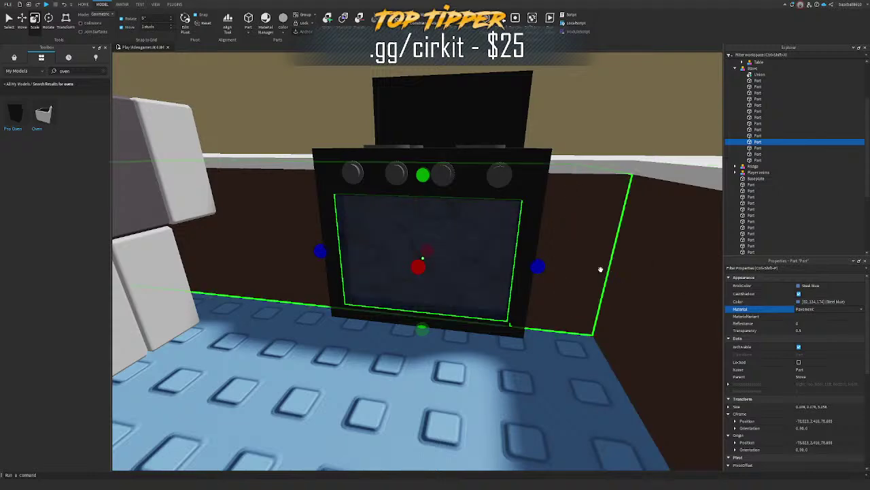
right_click_drag(548, 233, 546, 235)
key("ctrl+z")
Step: Duplicate the stove's oven window panel and move the copy slightly back into the stove
key("w")
key("ctrl+2")
key("ctrl+d")
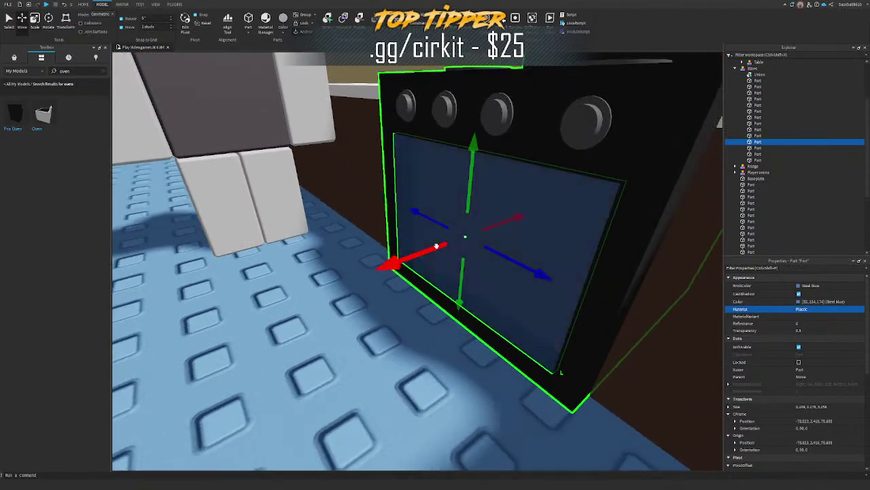
left_click_drag(436, 246, 463, 240)
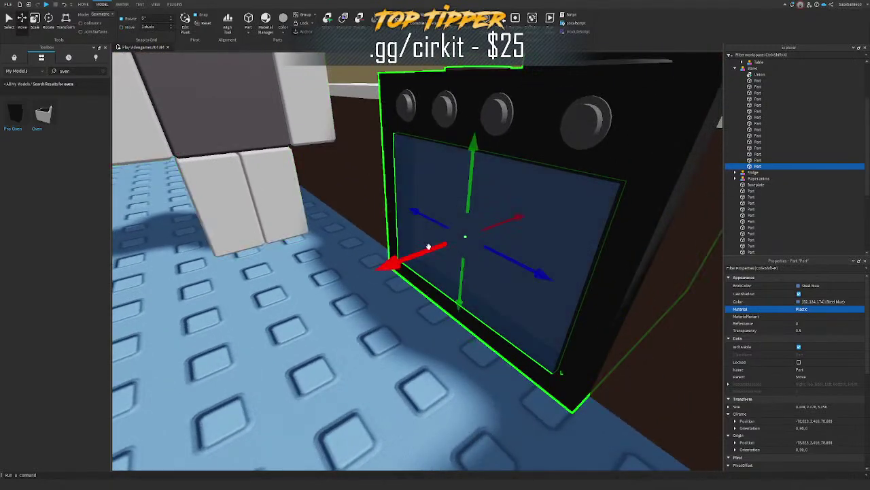
Step: Color the copied window panel Really black, set its transparency to 0 and nudge it into place behind the window
left_click(821, 286)
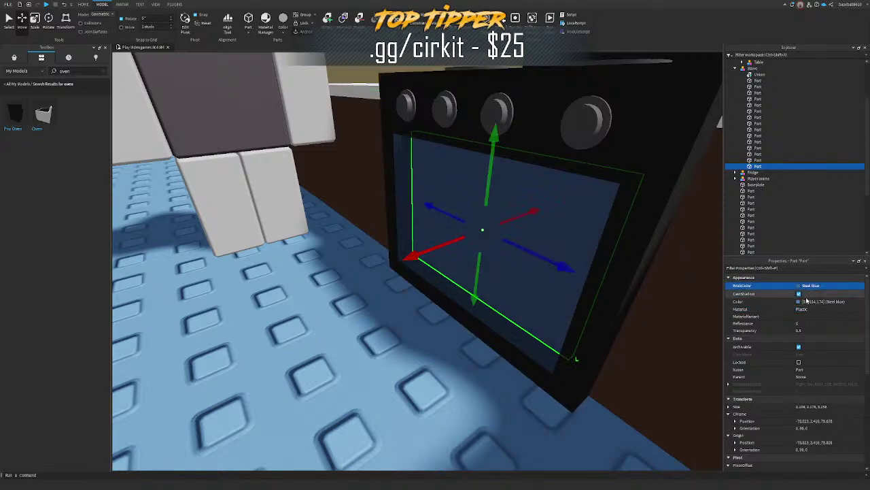
left_click(744, 405)
left_click(809, 331)
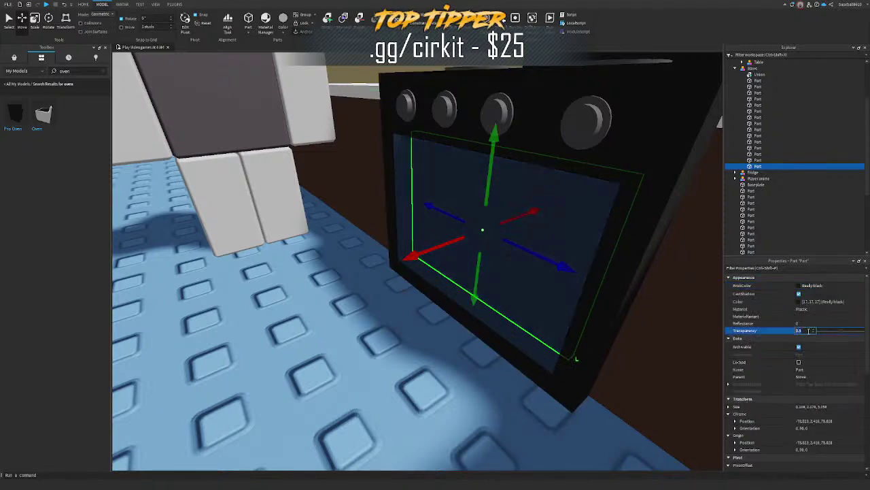
type("0")
key("Return")
left_click_drag(444, 243, 444, 241)
Step: Examine how the stove sits within the L-shaped counter layout
key("a")
right_click_drag(440, 208, 441, 208)
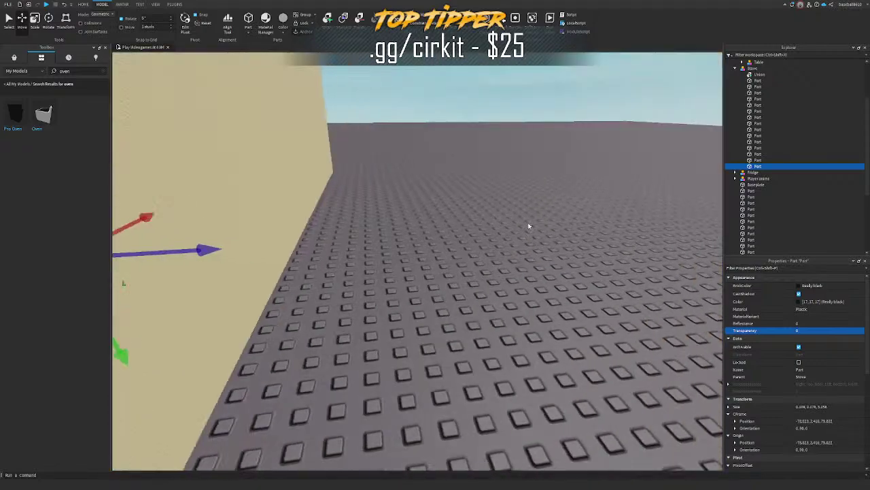
left_click(528, 223)
right_click_drag(528, 223, 528, 223)
key("w")
key("w")
key("s")
key("s")
left_click(468, 237)
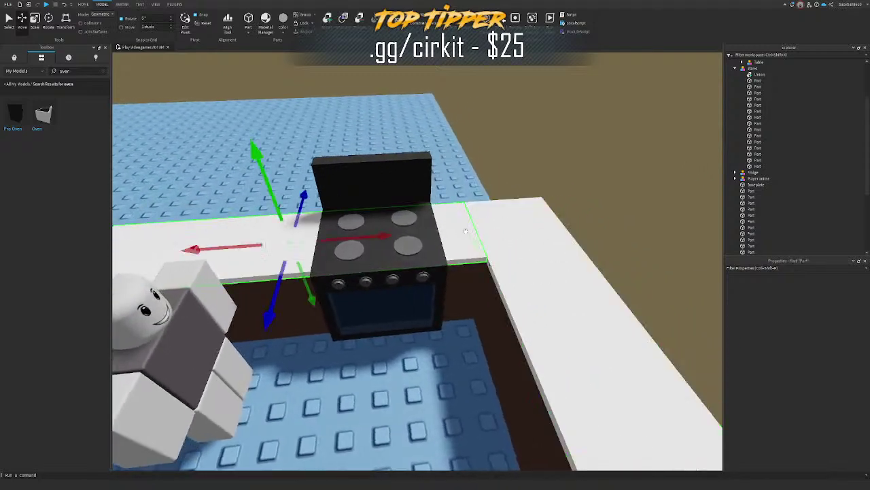
Step: Try sliding the stove along the added counter section toward its free end
left_click(402, 250)
left_click_drag(436, 244, 459, 243)
key("s")
right_click_drag(459, 243, 458, 243)
key("a")
left_click_drag(457, 237, 418, 244)
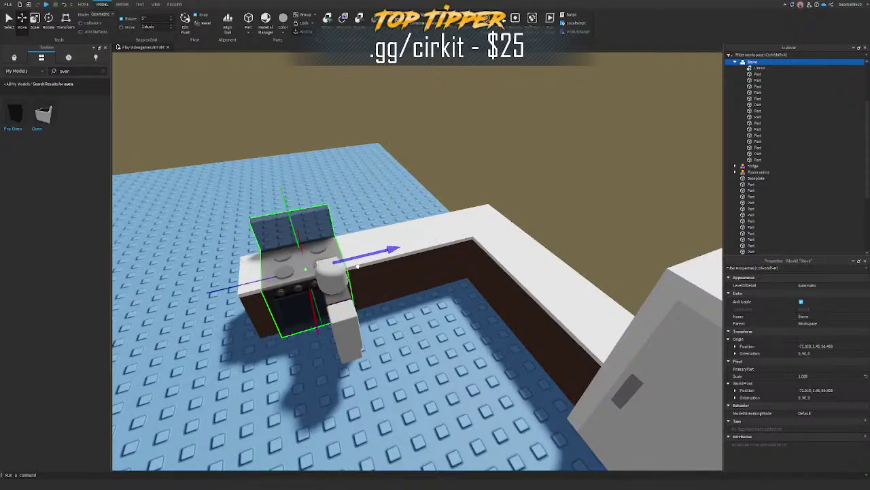
left_click_drag(335, 268, 335, 268)
Step: Examine the L-shaped kitchen layout from near and far
right_click_drag(369, 263, 408, 280)
key("w")
key("s")
scroll(408, 279, "up", 4)
scroll(408, 280, "down", 8)
scroll(408, 281, "up", 5)
scroll(408, 280, "down", 6)
scroll(408, 281, "up", 5)
scroll(407, 280, "down", 5)
Step: Undo the stove relocation, the black window backing and the duplicated counter section, back to the single straight counter
key("ctrl+z")
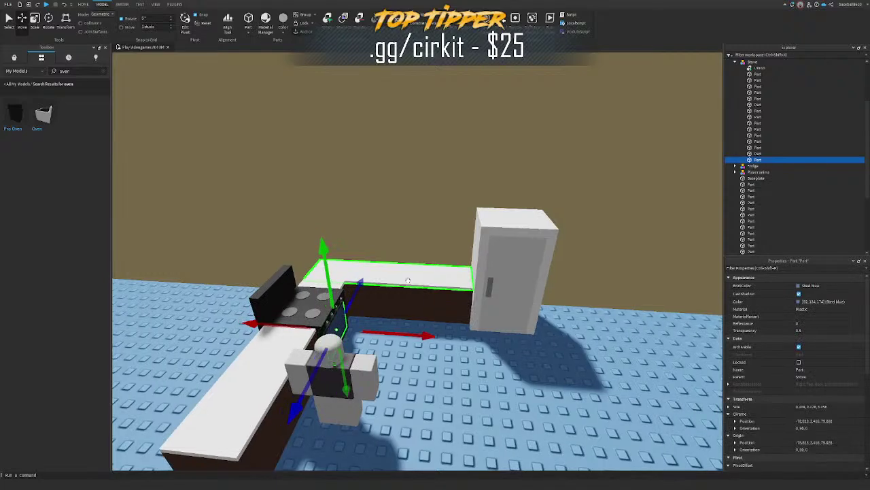
key("ctrl+z")
key("ctrl+z")
key("ctrl+z")
key("ctrl+z")
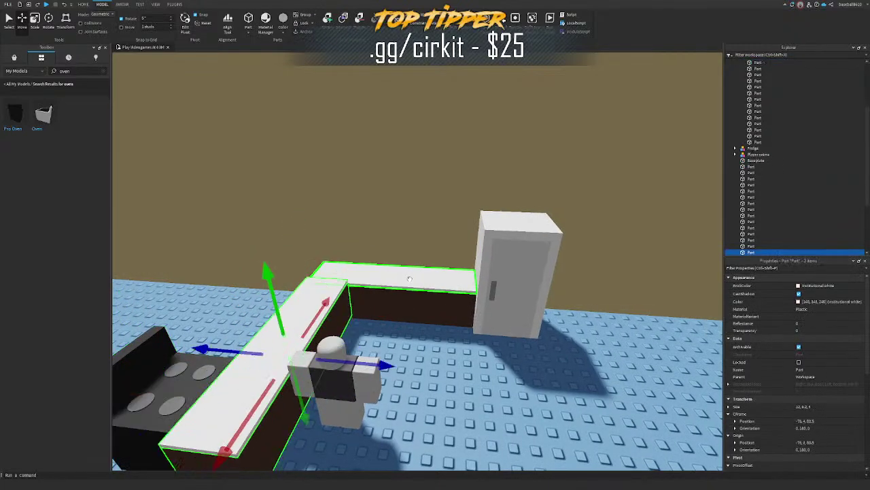
key("ctrl+z")
key("ctrl+z")
key("ctrl+z")
key("ctrl+z")
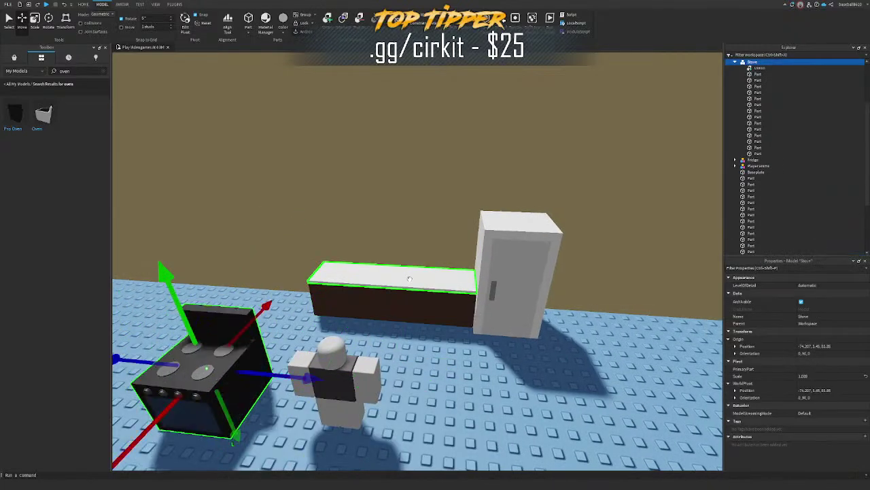
Step: Select the countertop, counter base, stove and fridge together and move them as one group away from their original wall
scroll(412, 280, "up", 3)
left_click(481, 312)
scroll(480, 310, "down", 4)
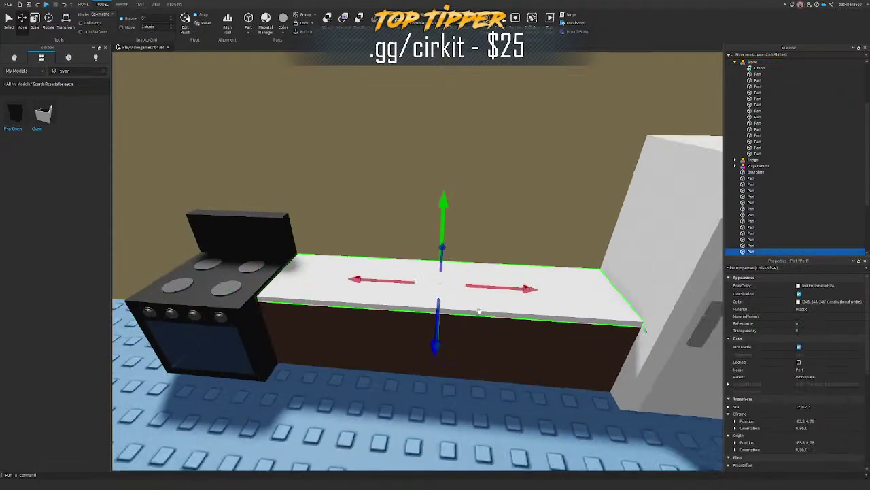
right_click_drag(482, 306, 488, 268)
left_click(489, 268)
key("ctrl+1")
left_click(487, 229, "ctrl")
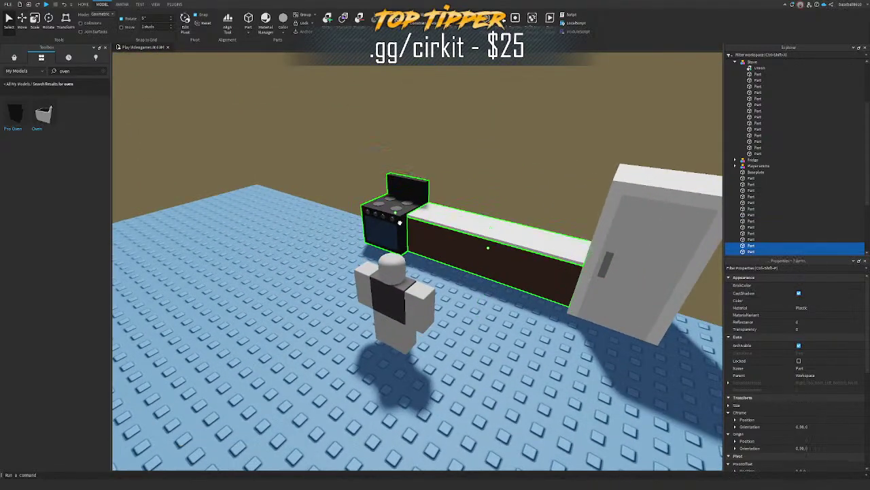
left_click(400, 220, "ctrl")
left_click(670, 260, "ctrl")
right_click_drag(678, 252, 678, 252)
left_click_drag(352, 243, 368, 261)
right_click_drag(367, 261, 368, 261)
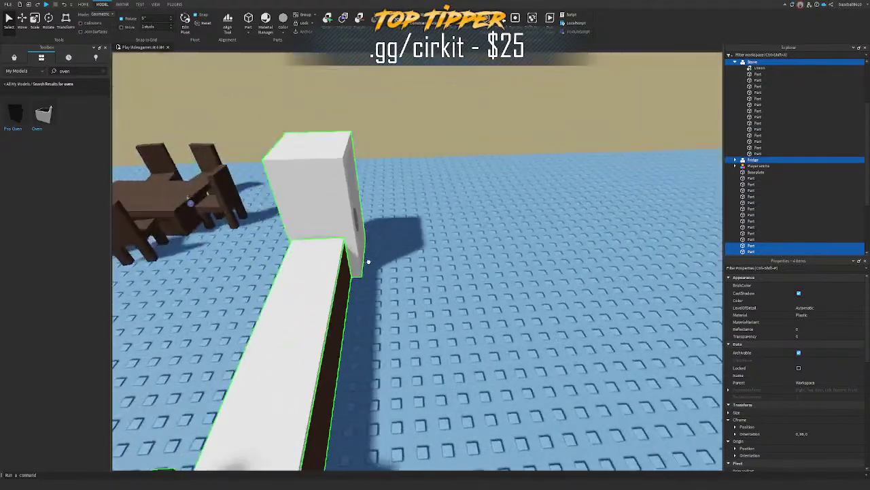
left_click_drag(367, 262, 370, 261)
right_click_drag(368, 262, 368, 261)
Step: Rotate the grouped kitchen selection to orientation 0, 0, 0 and place its back against the adjoining light wall
key("ctrl+r")
key("ctrl+r")
left_click_drag(370, 262, 482, 276)
key("ctrl+r")
right_click_drag(482, 277, 484, 303)
key("e")
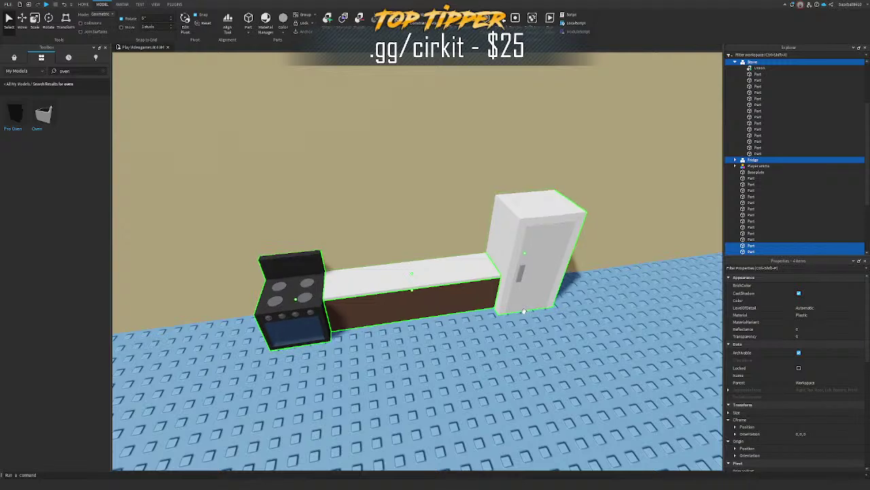
Step: Turn on move snapping and adjust the kitchen set's placement along the wall near the room corner
right_click_drag(523, 311, 524, 306)
key("ctrl+2")
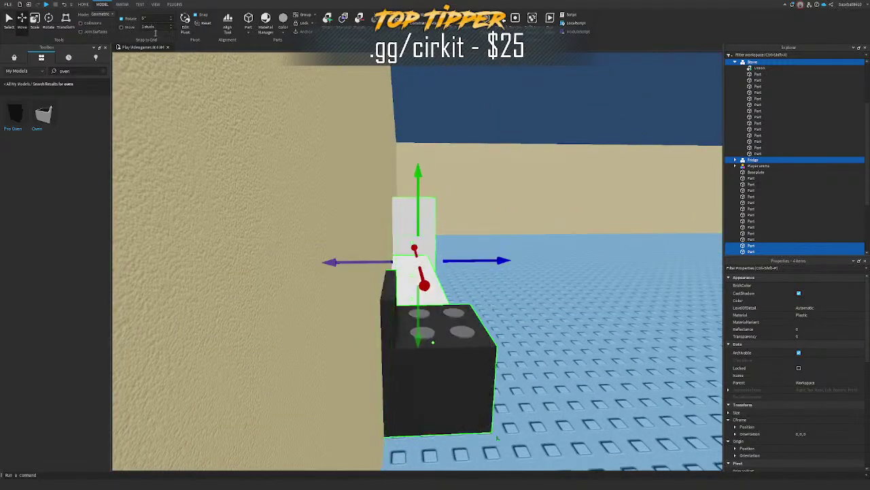
left_click(128, 28)
right_click_drag(422, 128, 573, 259)
left_click_drag(517, 198, 512, 197)
key("s")
right_click_drag(512, 197, 658, 216)
Step: Move the Dining Table model across the floor to the area in front of the relocated kitchen
left_click(253, 223)
right_click_drag(340, 224, 286, 227)
left_click_drag(293, 227, 633, 251)
right_click_drag(632, 251, 569, 275)
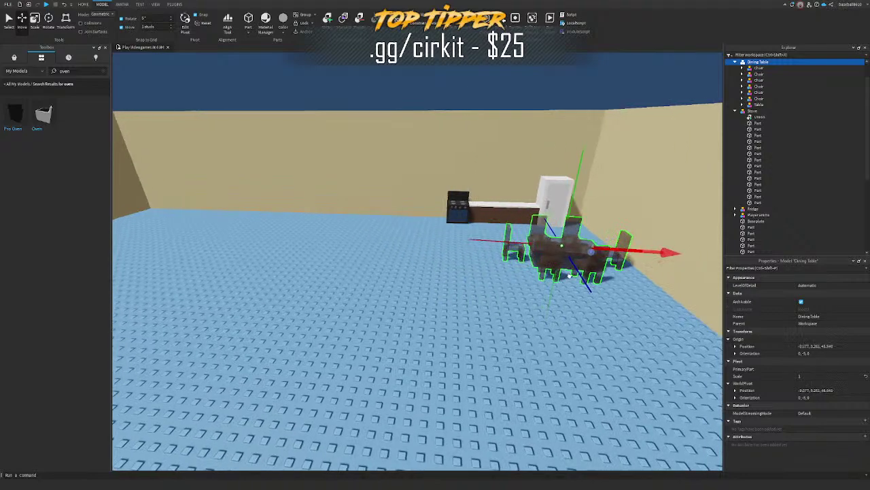
left_click_drag(569, 275, 513, 274)
right_click_drag(514, 275, 503, 272)
Step: Slide the Dining Table model along its red axis toward the side wall by the fridge
left_click(427, 215)
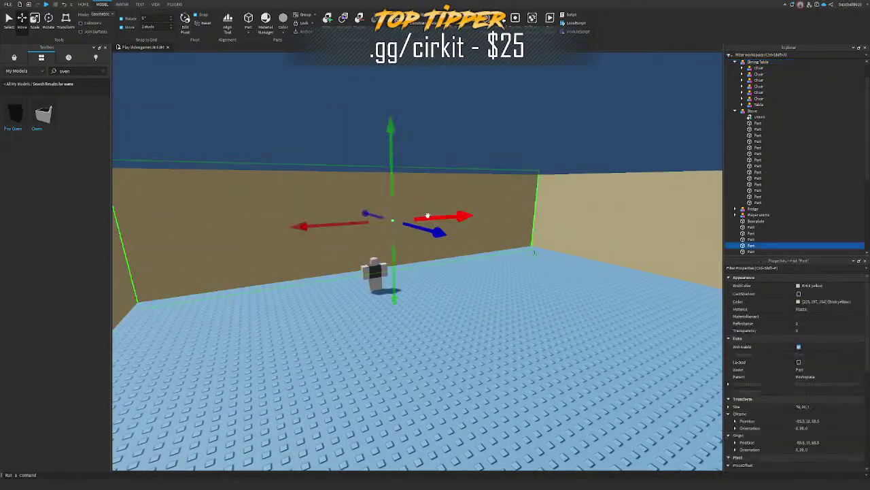
right_click_drag(428, 215, 515, 244)
scroll(515, 245, "up", 6)
left_click(536, 385)
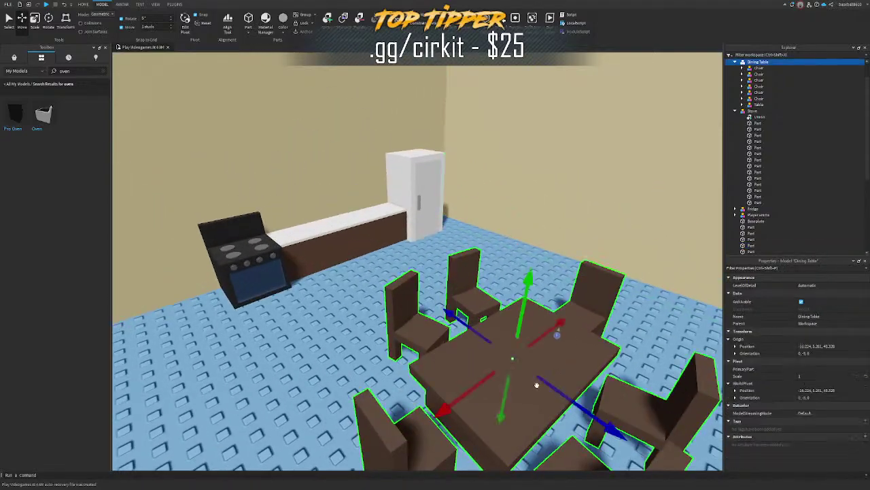
left_click_drag(558, 328, 600, 305)
right_click_drag(600, 305, 519, 277)
Step: Move the Player anims character model across the floor from the far side of the room
key("w")
left_click(371, 288)
key("w")
right_click_drag(371, 287, 371, 288)
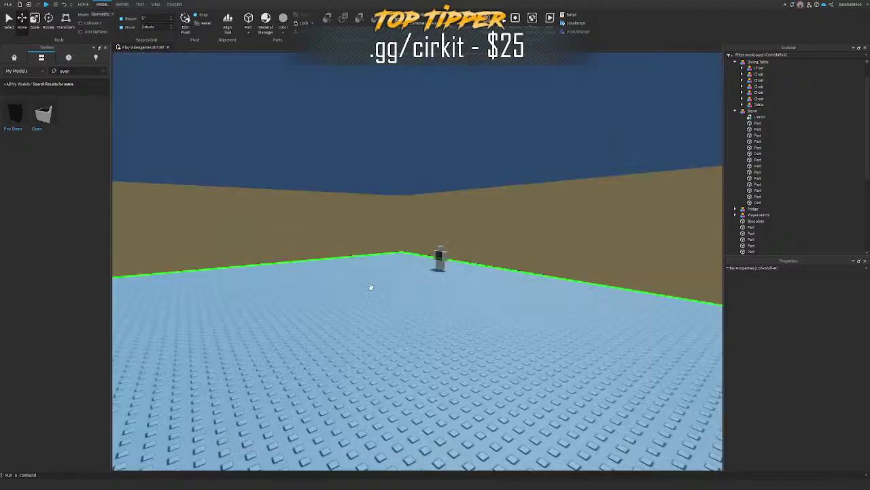
key("w")
left_click_drag(457, 281, 451, 339)
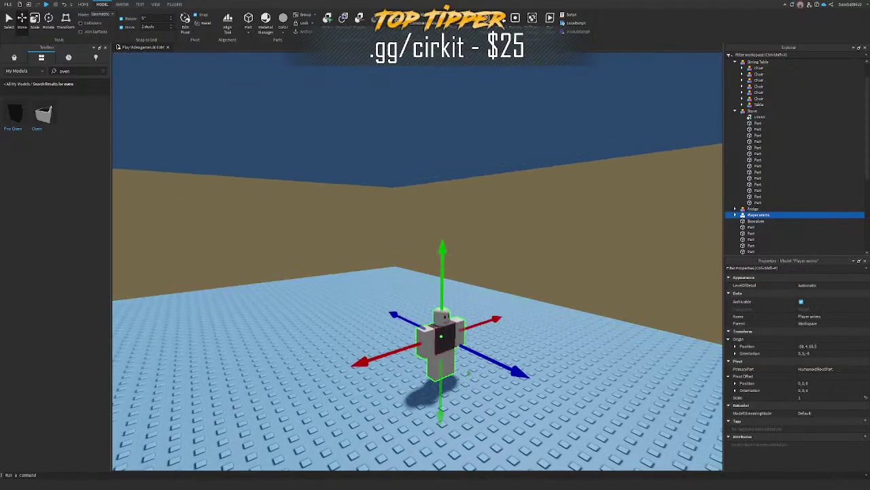